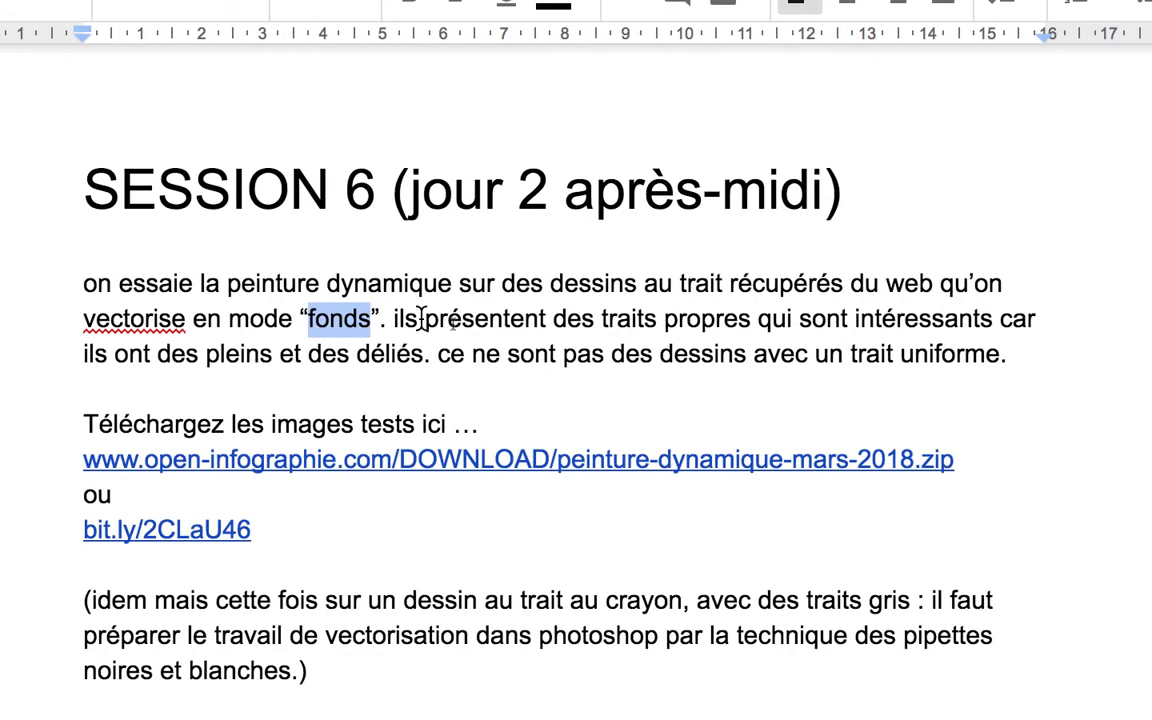
Under SESSION 6, capitalise "Ils" after "fonds" and insert "et" before "qui sont intéressants"
{"action": "left_click", "coordinate": [436, 319]}
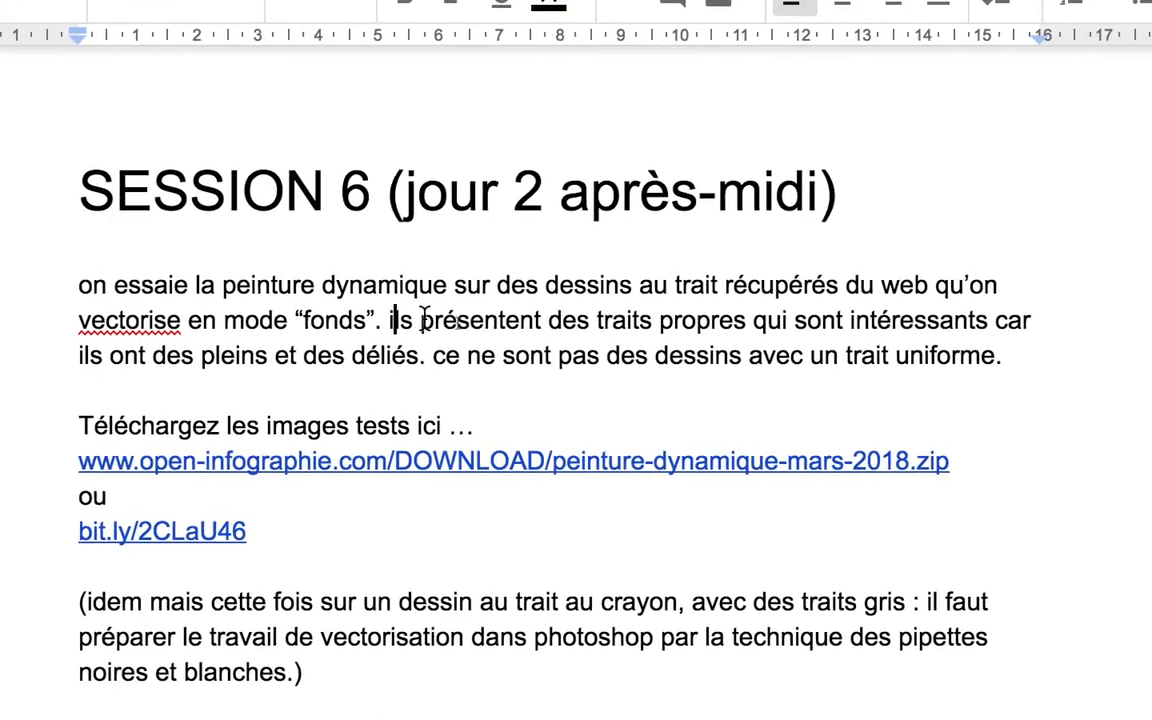
{"action": "key", "text": "BackSpace"}
{"action": "type", "text": "I"}
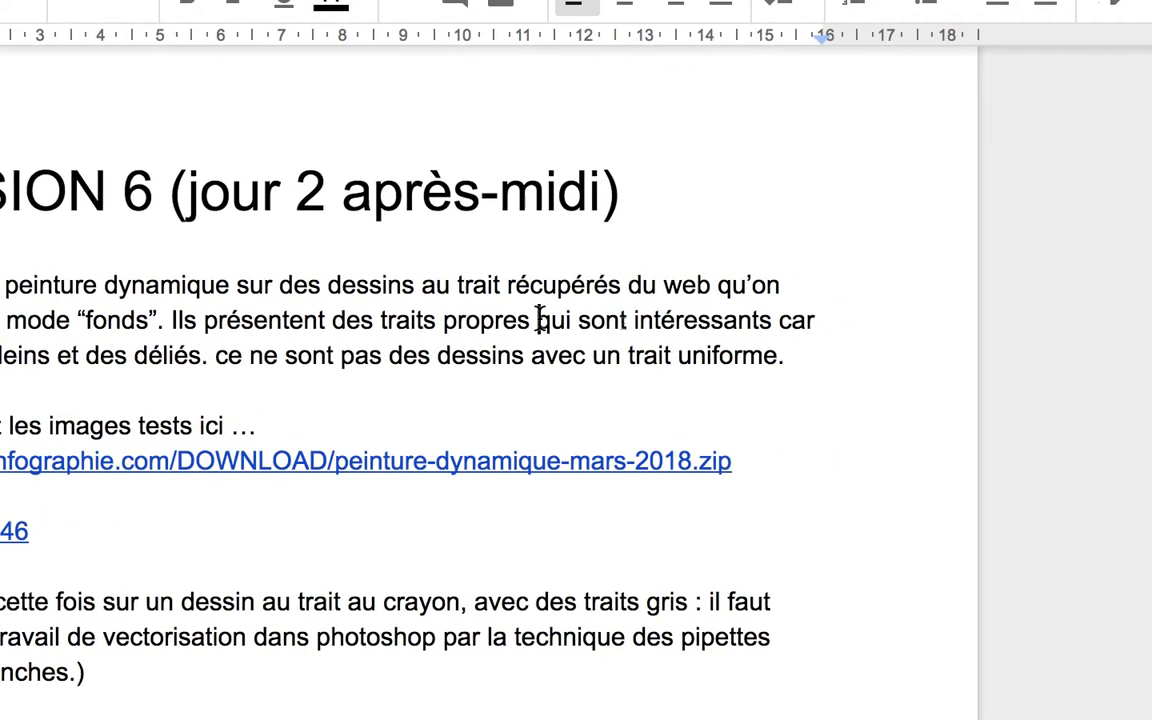
{"action": "left_click", "coordinate": [539, 319]}
{"action": "type", "text": "et"}
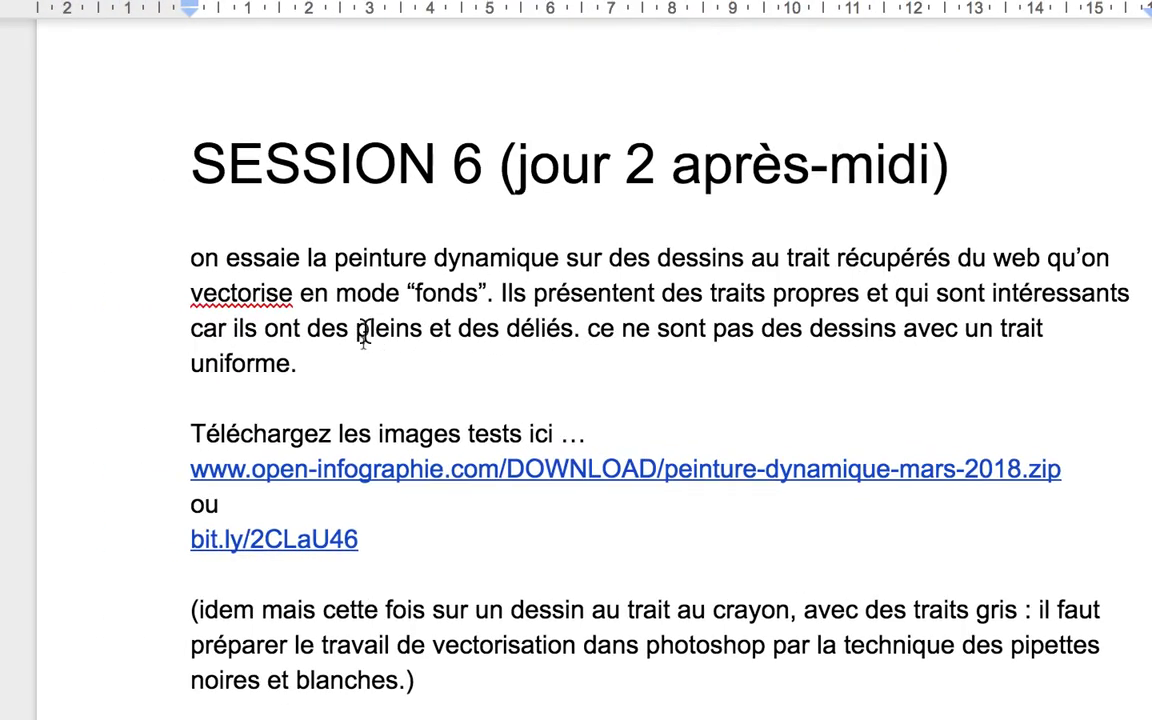
Capitalise "Ce" at the start of the sentence following "des pleins et des déliés"
{"action": "left_click_drag", "start_coordinate": [105, 337], "coordinate": [181, 339]}
{"action": "left_click_drag", "start_coordinate": [383, 333], "coordinate": [504, 330]}
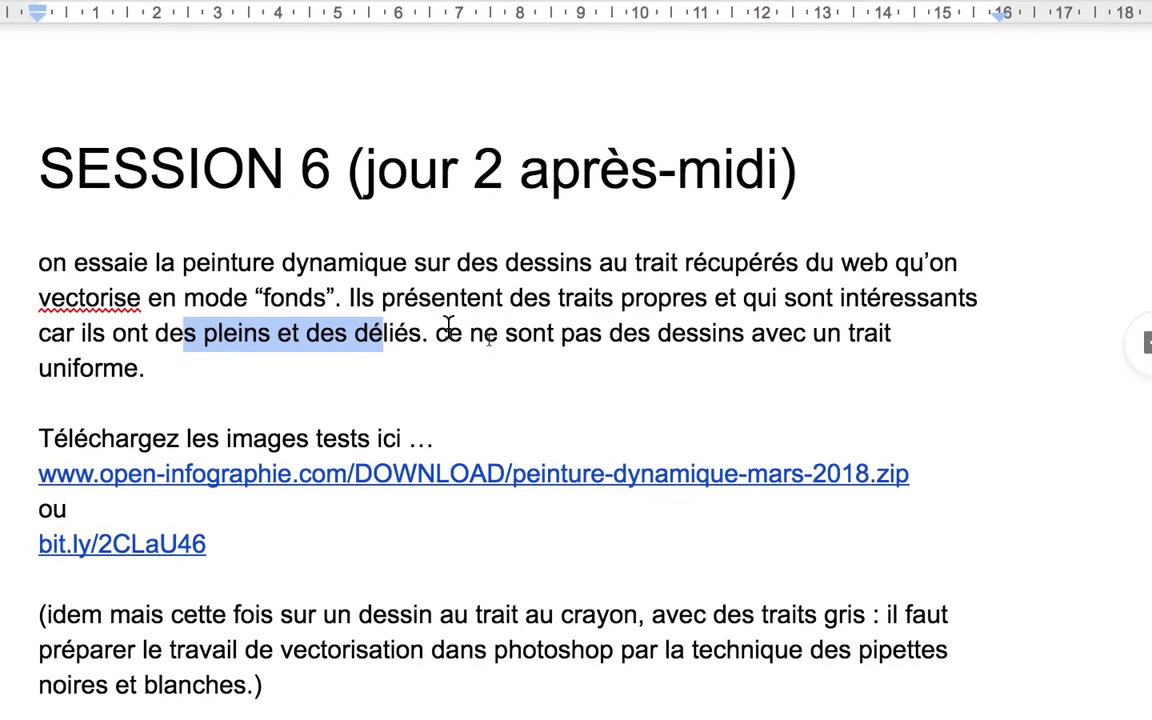
{"action": "left_click", "coordinate": [476, 336]}
{"action": "key", "text": "shift+Right"}
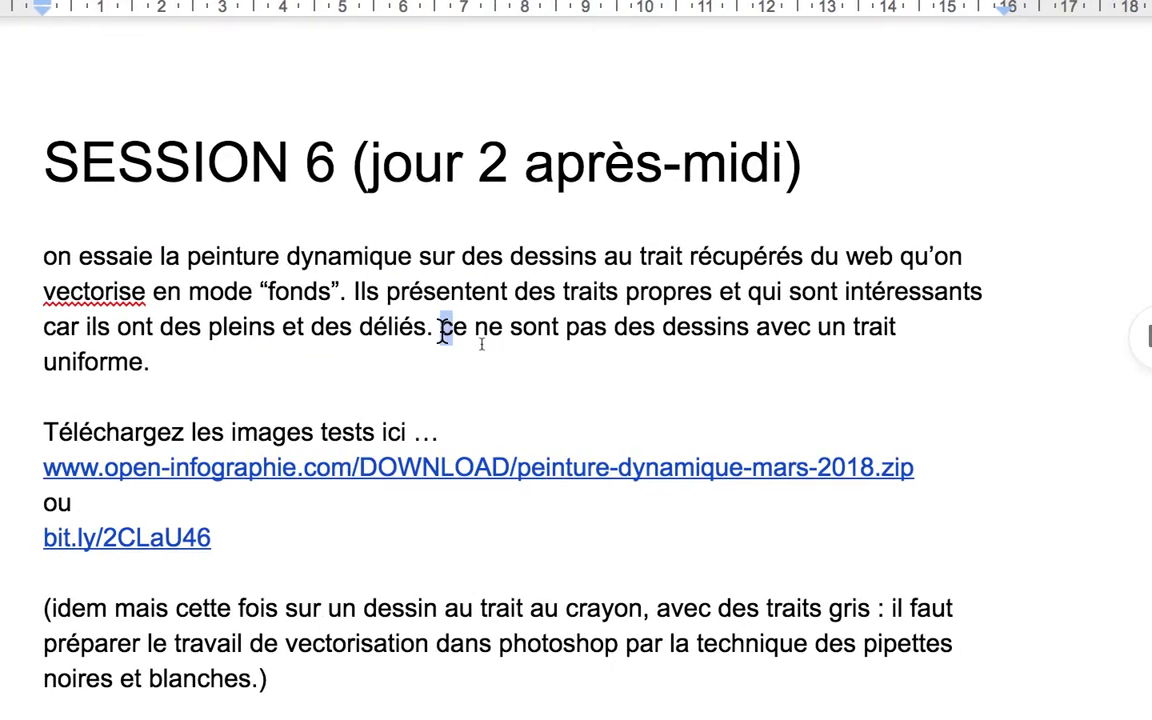
{"action": "type", "text": "C"}
Append the sentence "Ce sont des dessins qui ont du caractère." to the end of the first SESSION 6 paragraph
{"action": "left_click", "coordinate": [311, 362]}
{"action": "type", "text": "C"}
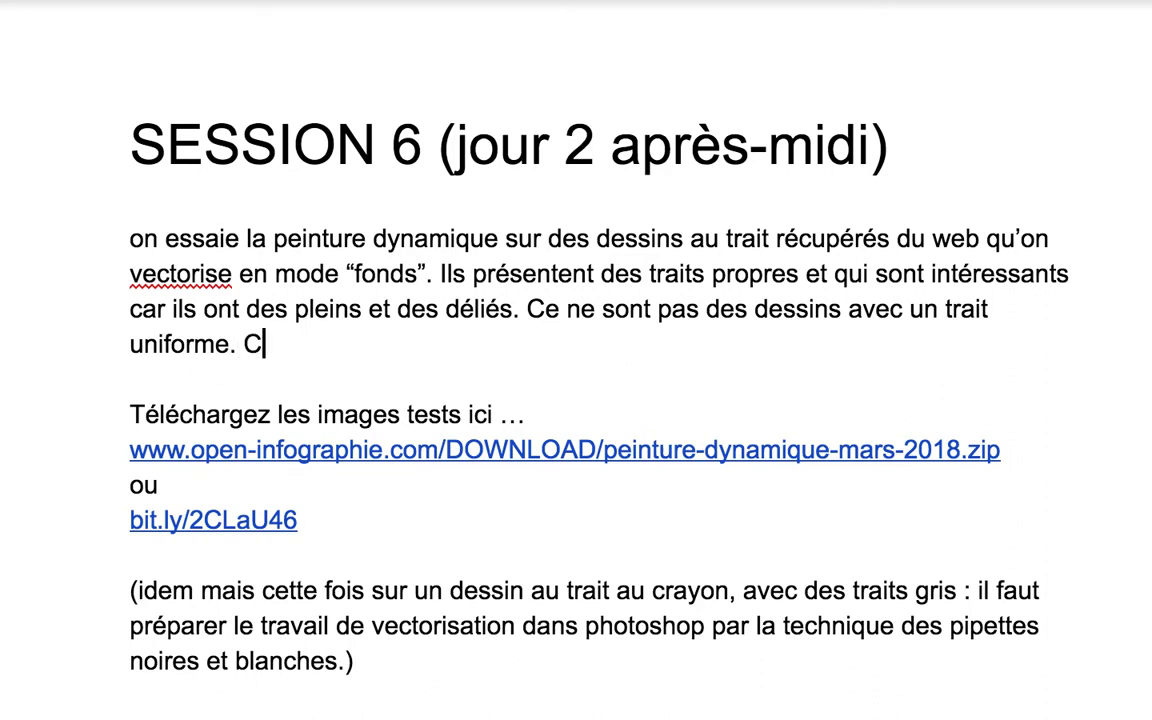
{"action": "type", "text": "e sont "}
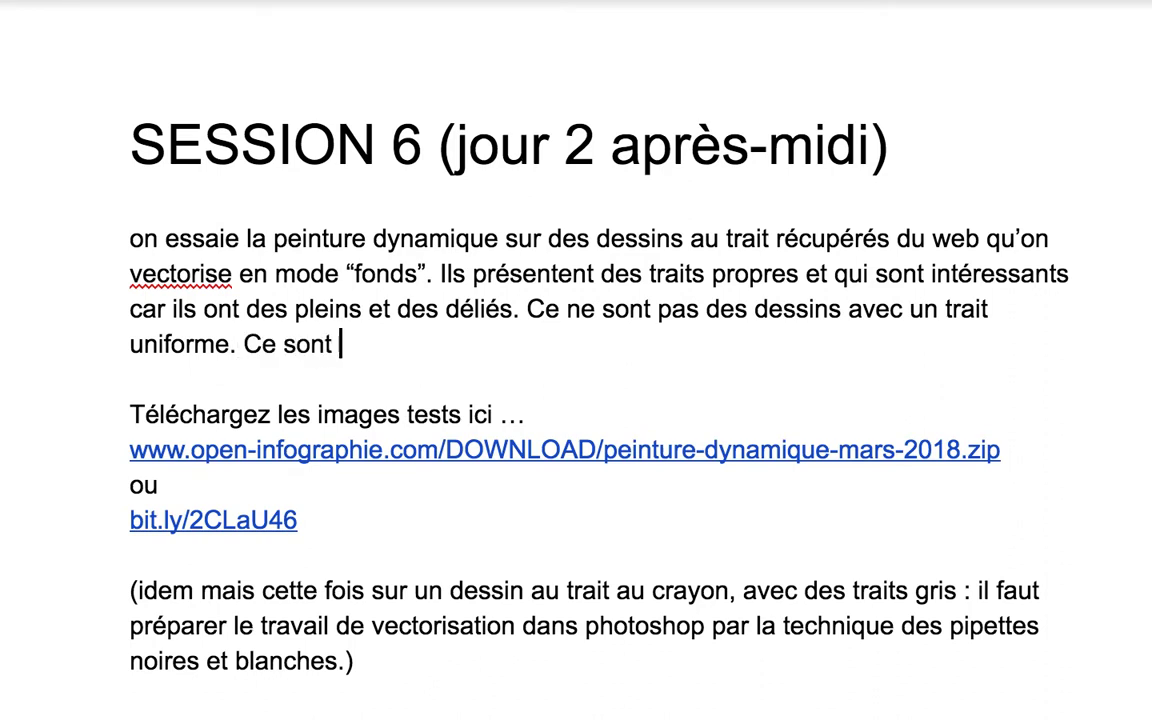
{"action": "type", "text": "des dessins qui ont du car"}
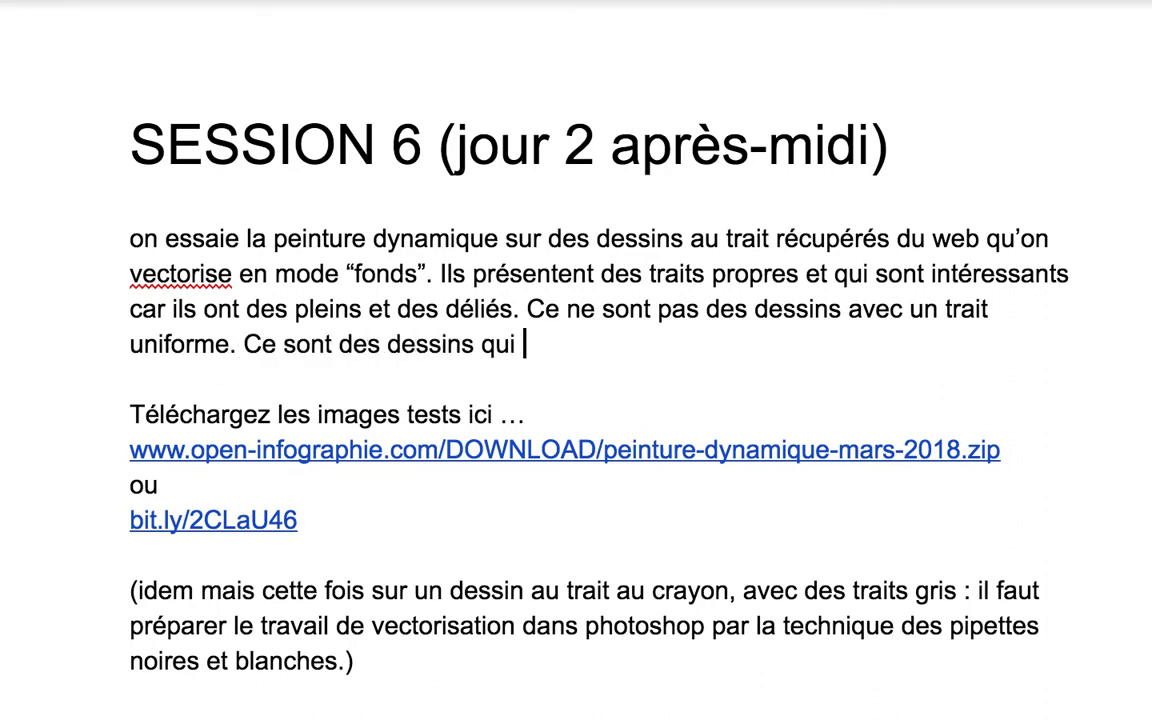
{"action": "type", "text": "actère."}
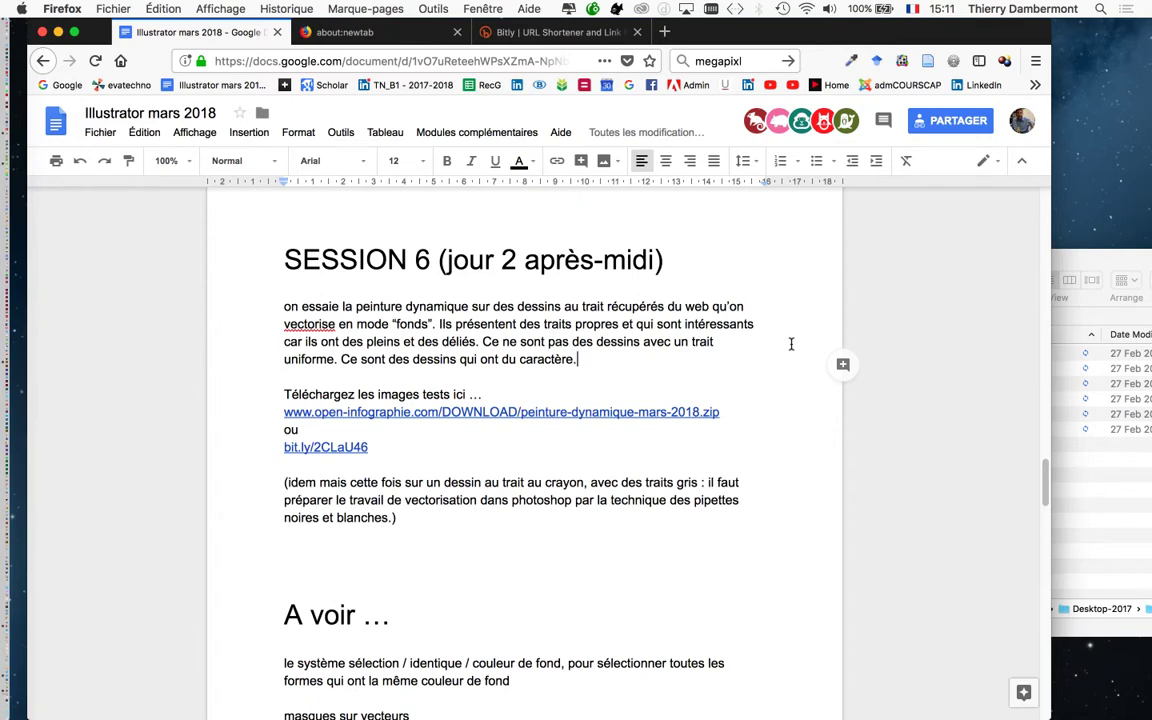
Minimise the browser and file-transfer windows and look inside "A-colorisation des taches blanches" in the deuxième jour AI - SESSION 6 folder
{"action": "left_click", "coordinate": [59, 33]}
{"action": "left_click", "coordinate": [104, 47]}
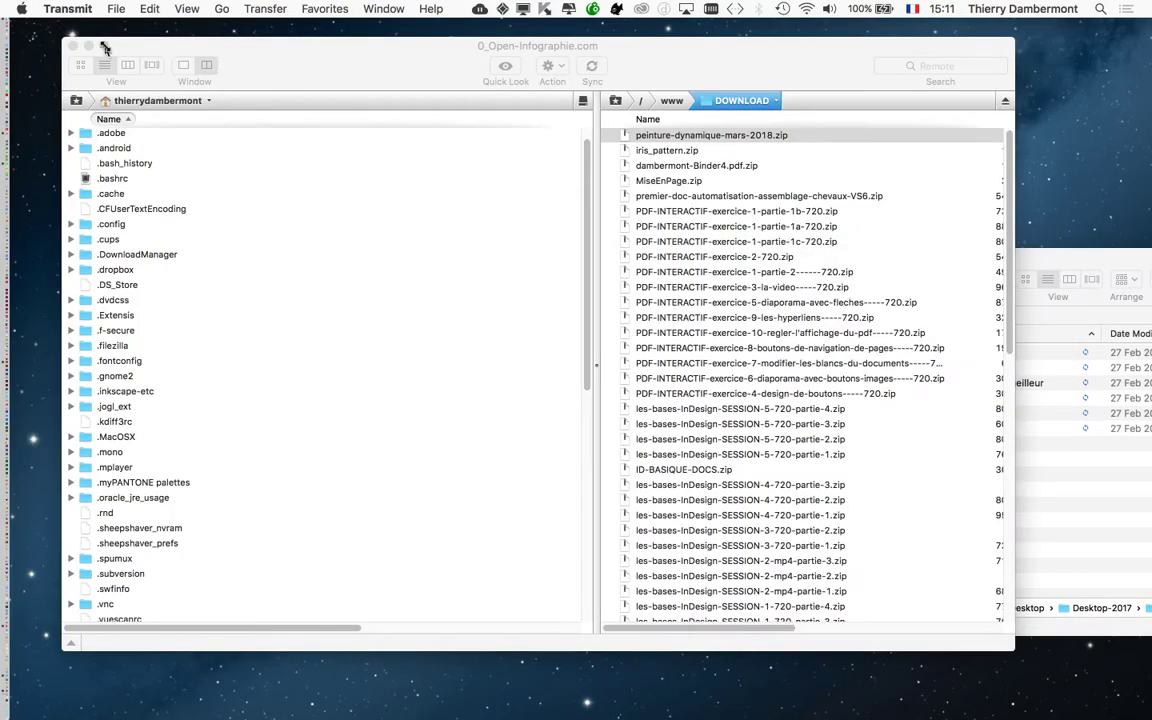
{"action": "left_click", "coordinate": [88, 46]}
{"action": "left_click_drag", "start_coordinate": [888, 256], "coordinate": [672, 150]}
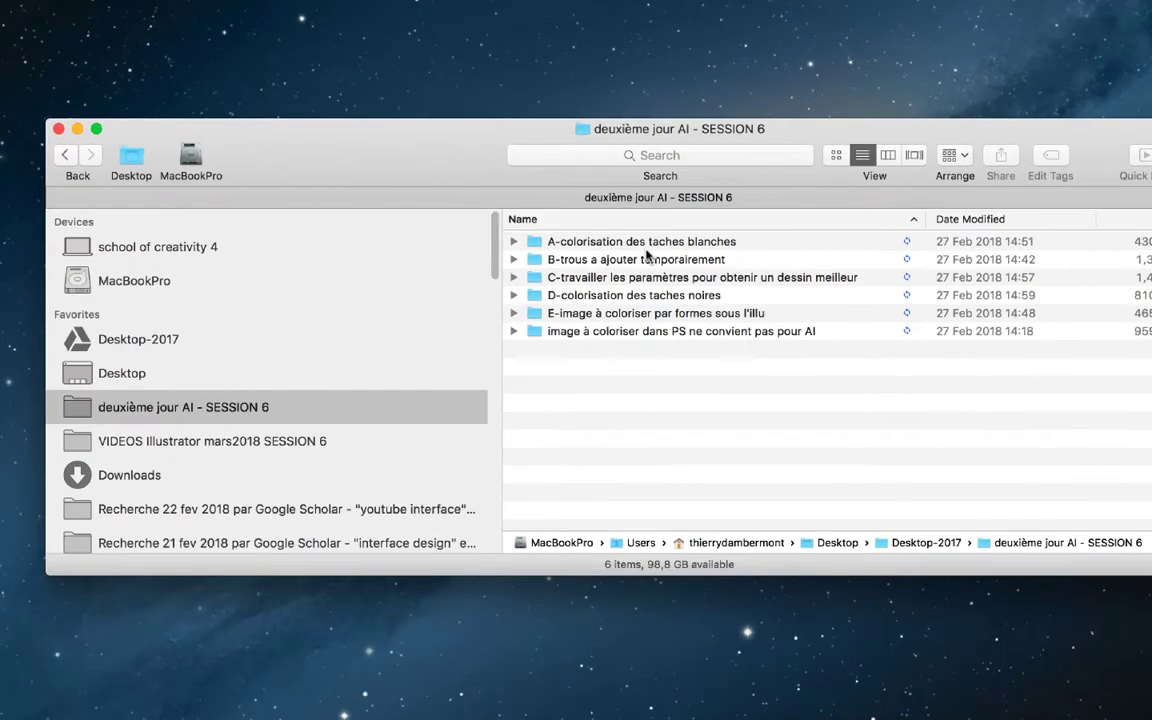
{"action": "left_click", "coordinate": [513, 241]}
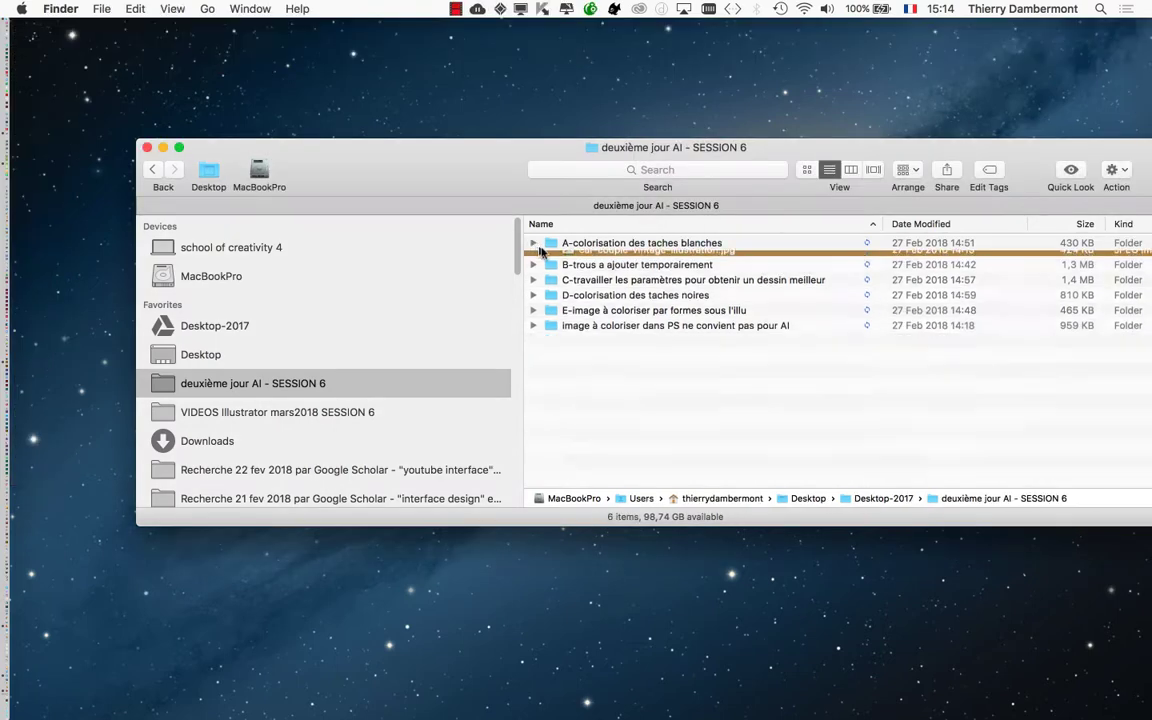
Switch to Illustrator and create a new A4 landscape document (297 × 210 mm) in RVB mode
{"action": "key", "text": "super+Tab"}
{"action": "key", "text": "super+Tab"}
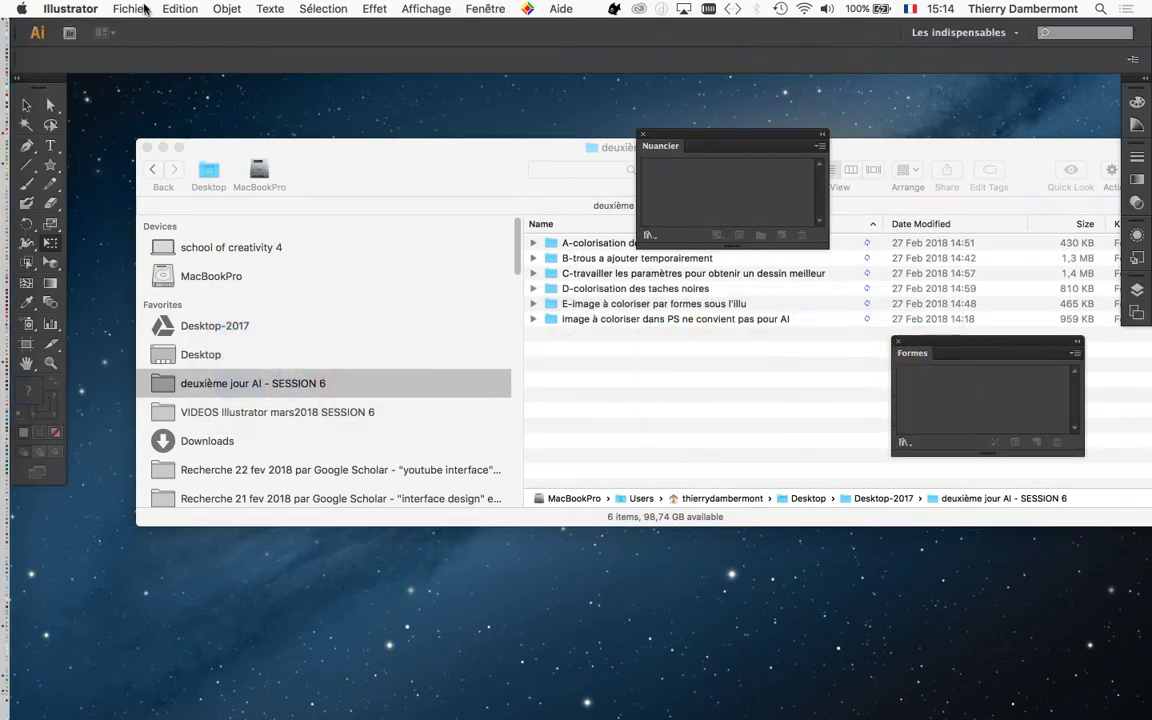
{"action": "left_click", "coordinate": [136, 9]}
{"action": "left_click", "coordinate": [147, 30]}
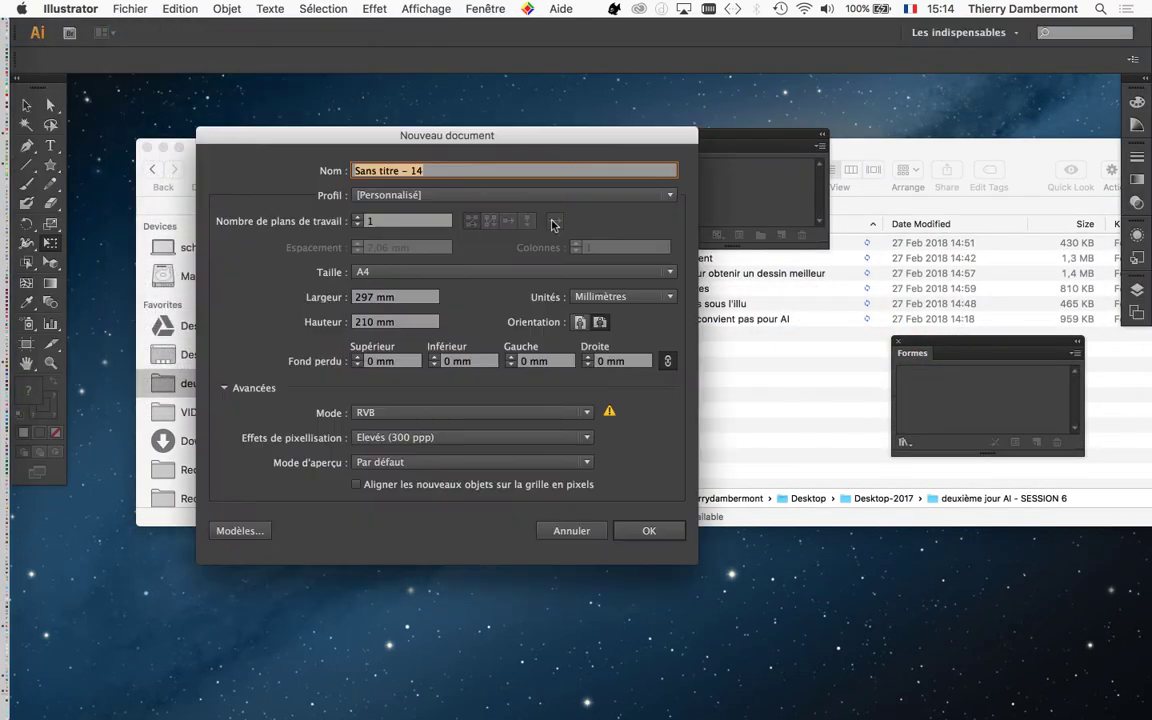
{"action": "left_click", "coordinate": [650, 531]}
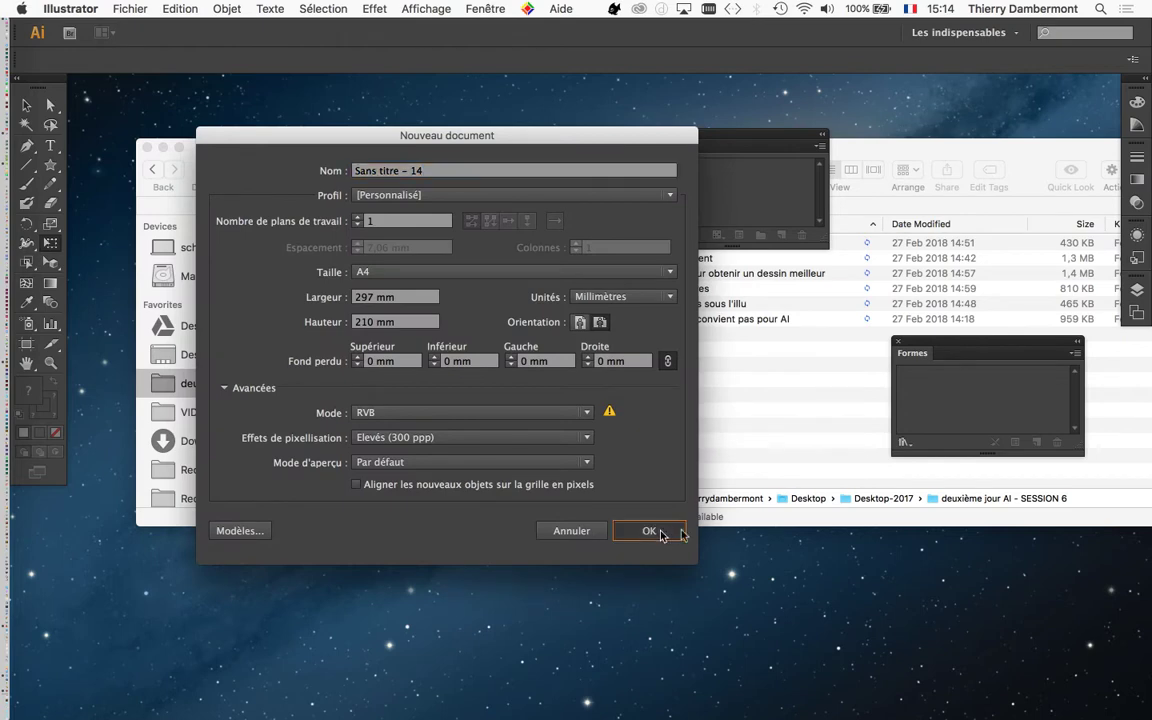
Import car-couple-vintage-illustration.jpg as a linked image from "A-colorisation des taches blanches" in the deuxième jour AI - SESSION 6 folder
{"action": "left_click", "coordinate": [122, 8]}
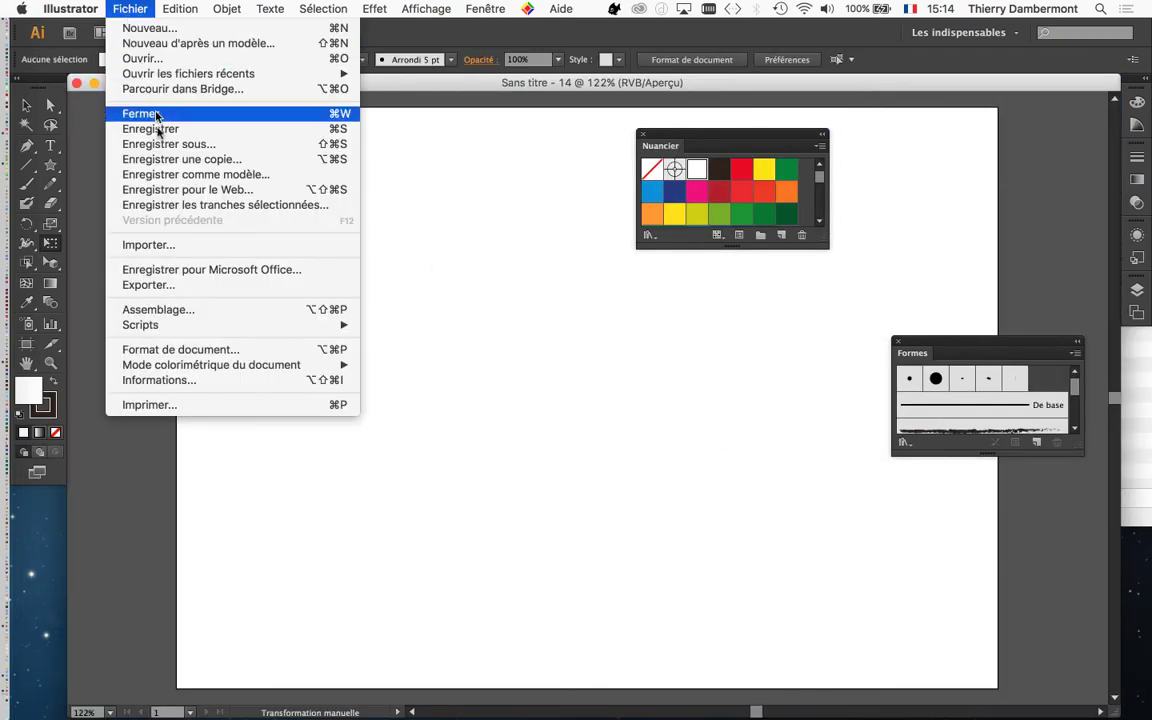
{"action": "left_click", "coordinate": [236, 245]}
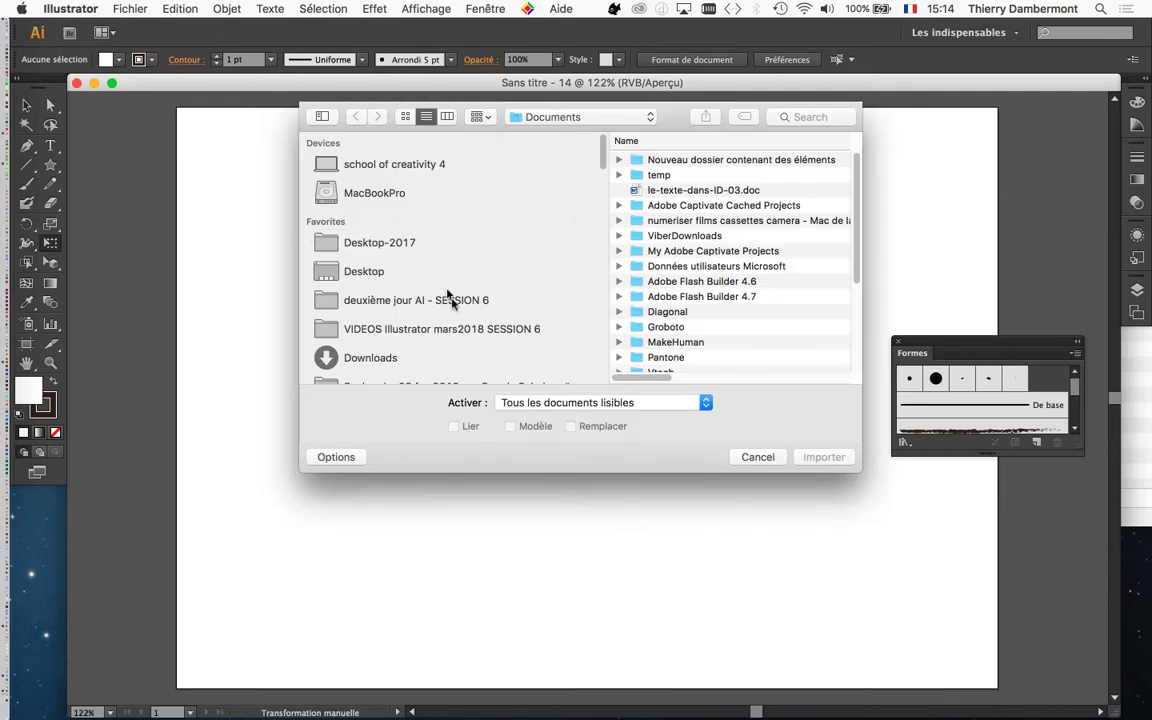
{"action": "left_click", "coordinate": [498, 306]}
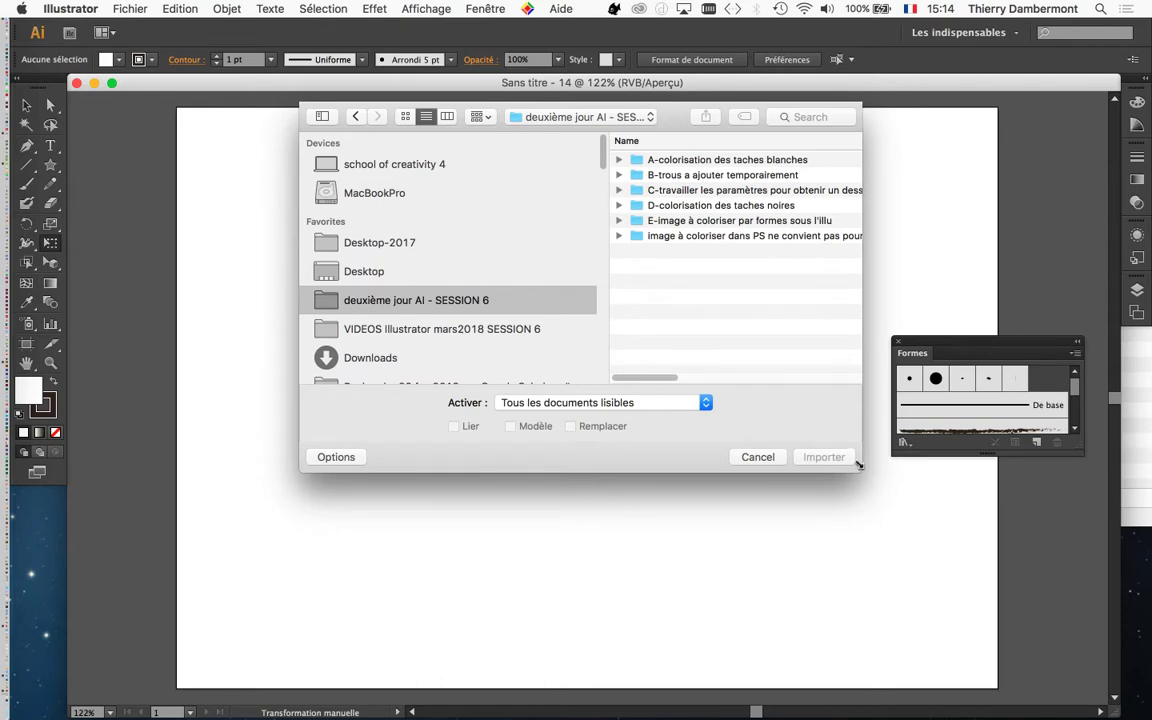
{"action": "left_click_drag", "start_coordinate": [861, 470], "coordinate": [970, 474]}
{"action": "left_click", "coordinate": [618, 160]}
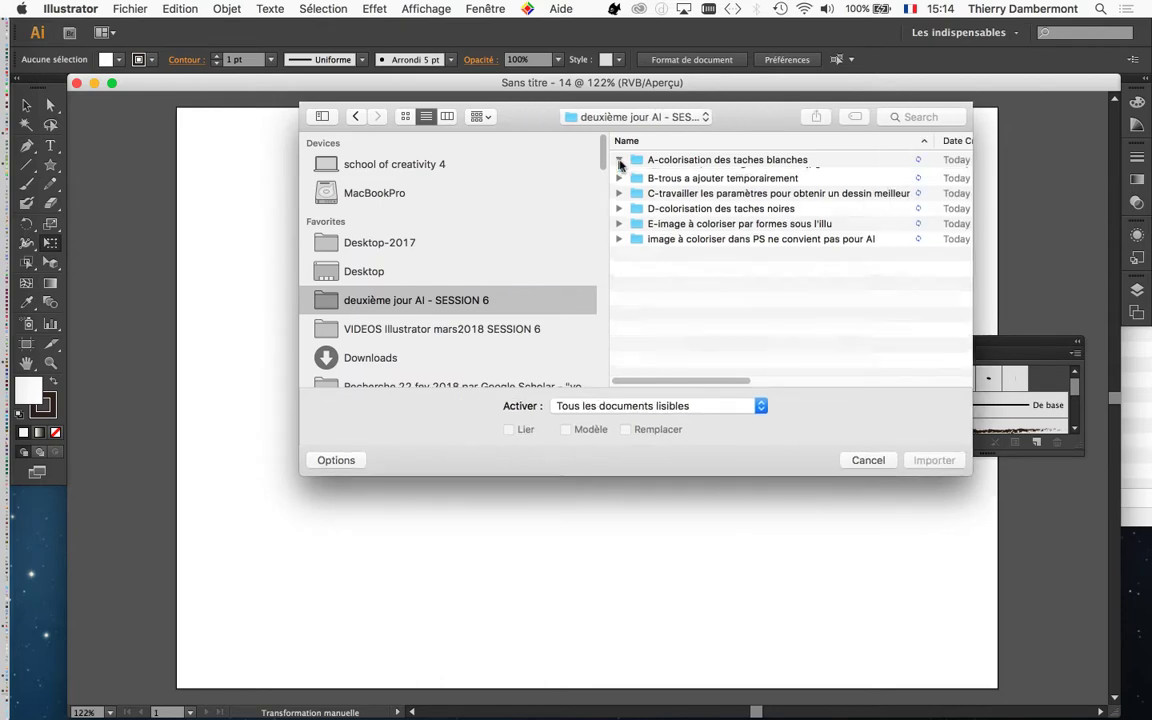
{"action": "left_click", "coordinate": [698, 176]}
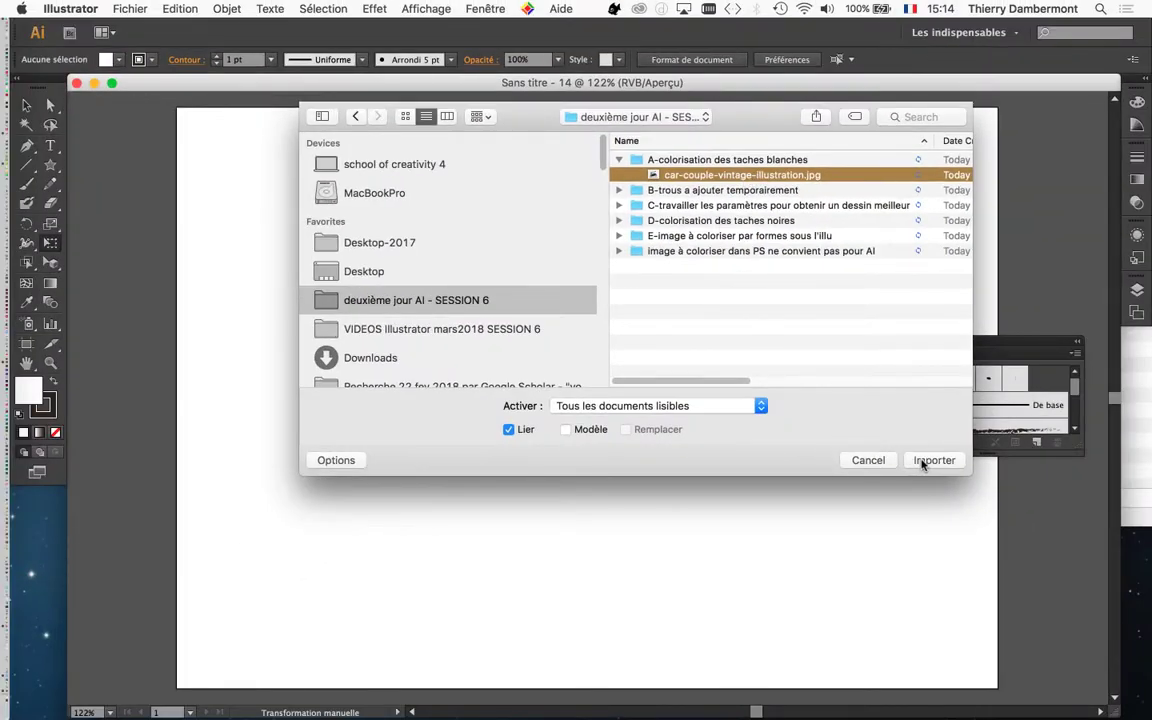
{"action": "left_click", "coordinate": [922, 461]}
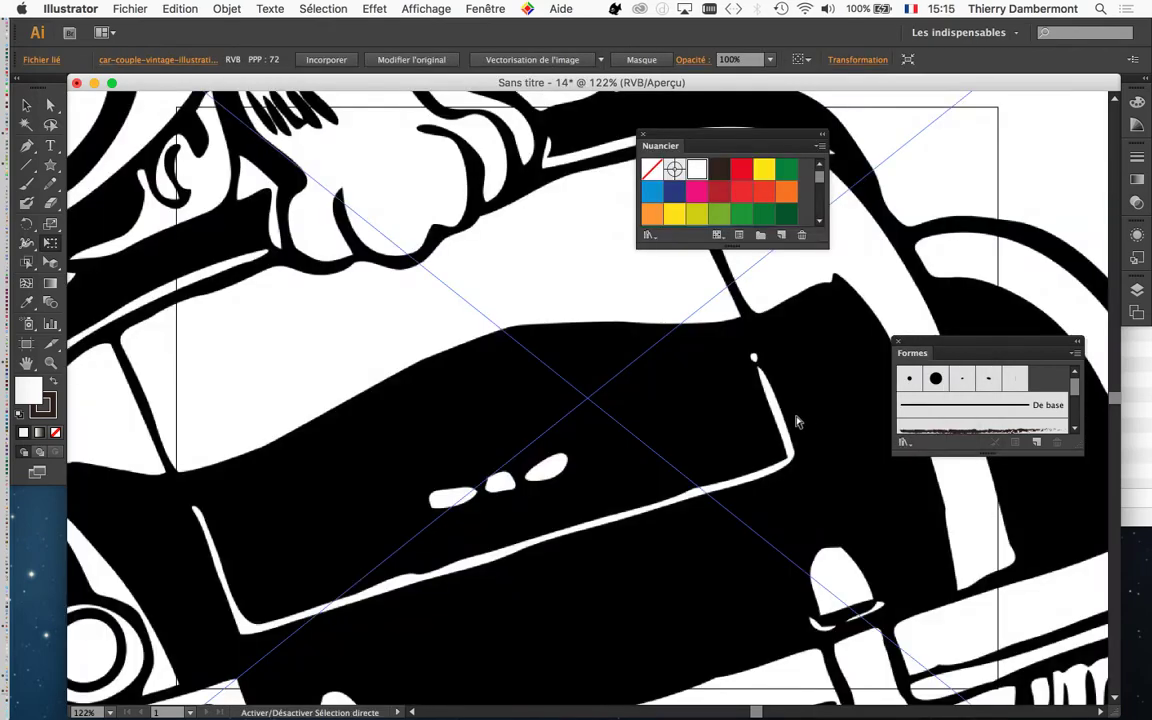
Move the Nuancier panel off the imported image and detach the tools panel beside it
{"action": "scroll", "coordinate": [660, 362], "scroll_direction": "down", "scroll_amount": 5}
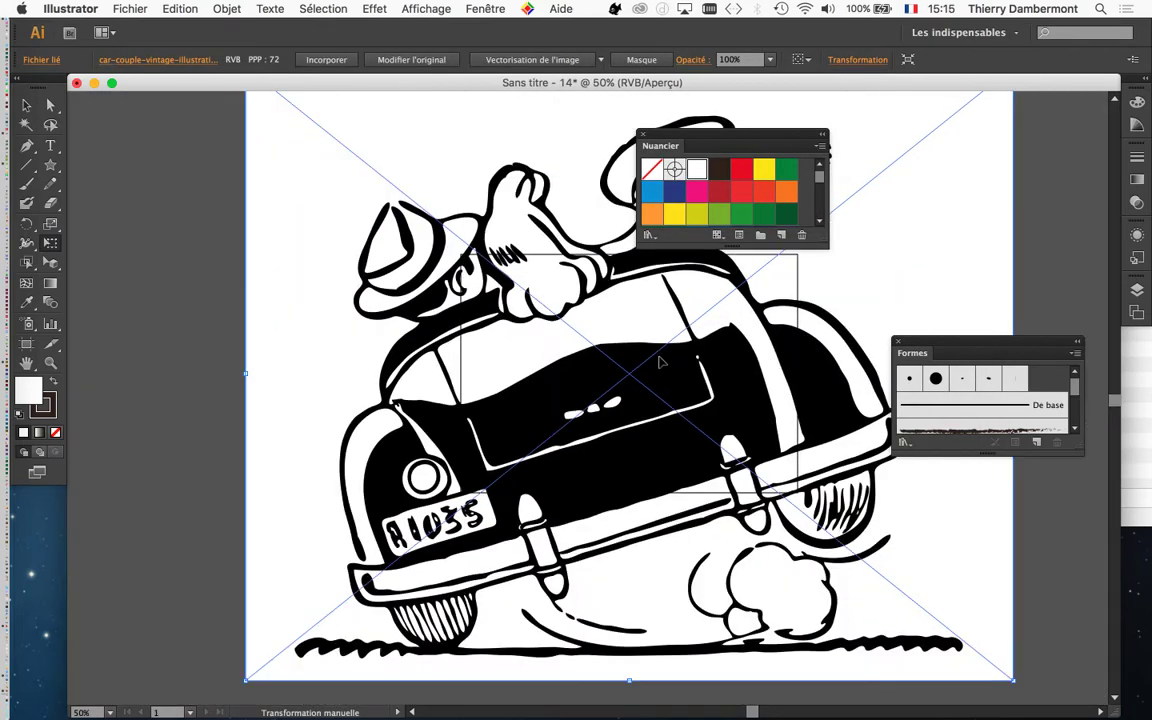
{"action": "scroll", "coordinate": [660, 362], "scroll_direction": "down", "scroll_amount": 1}
{"action": "left_click_drag", "start_coordinate": [720, 139], "coordinate": [1043, 135]}
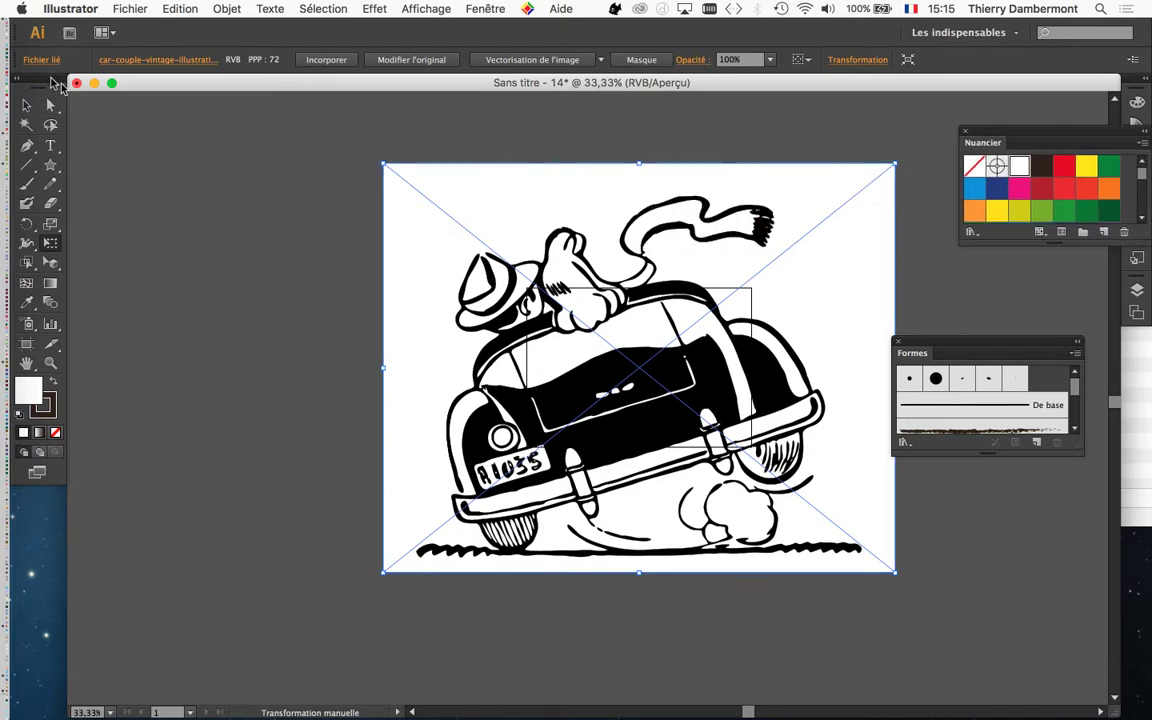
{"action": "left_click_drag", "start_coordinate": [57, 85], "coordinate": [285, 137]}
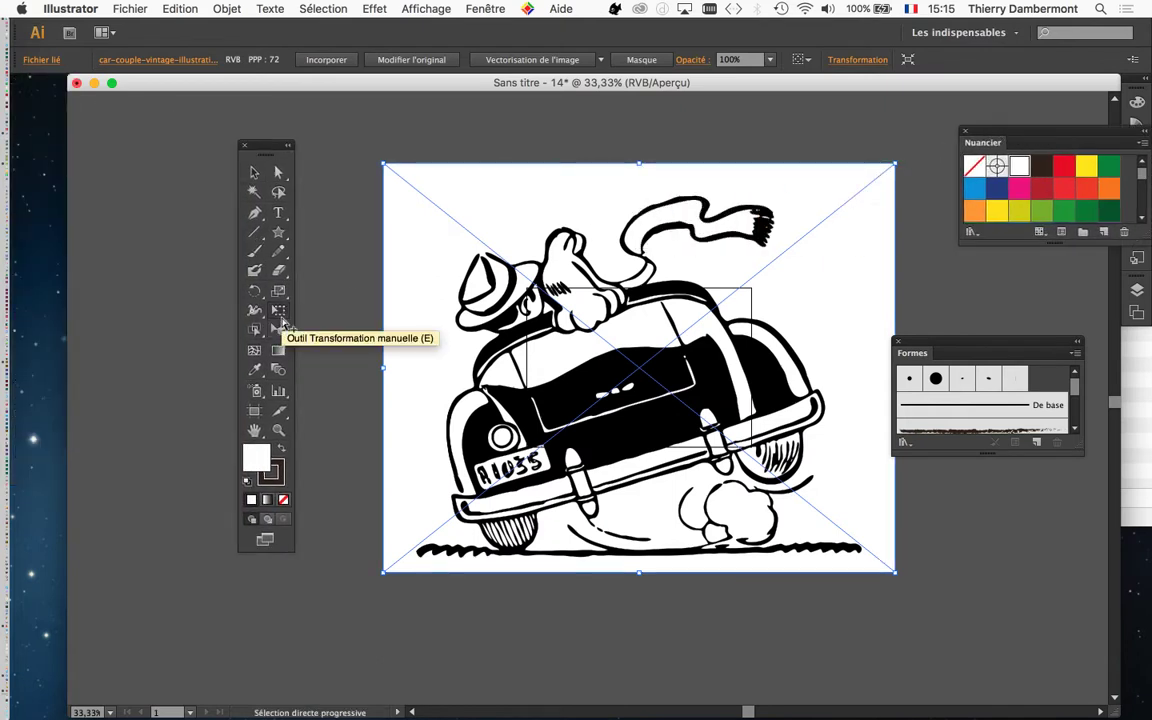
Scale the car image down about its centre with Free Transform to fit inside the artboard, and move the tools panel clear of it
{"action": "left_click", "coordinate": [281, 318]}
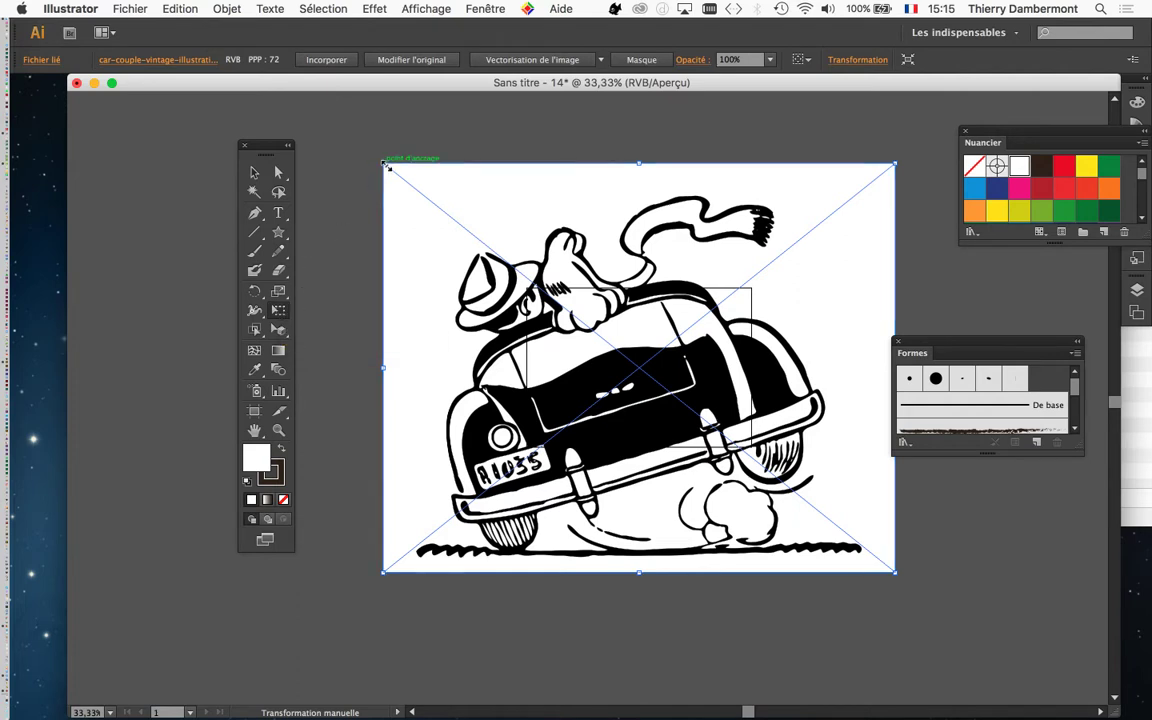
{"action": "left_click_drag", "start_coordinate": [383, 163], "coordinate": [575, 282]}
{"action": "key", "text": "super+plus"}
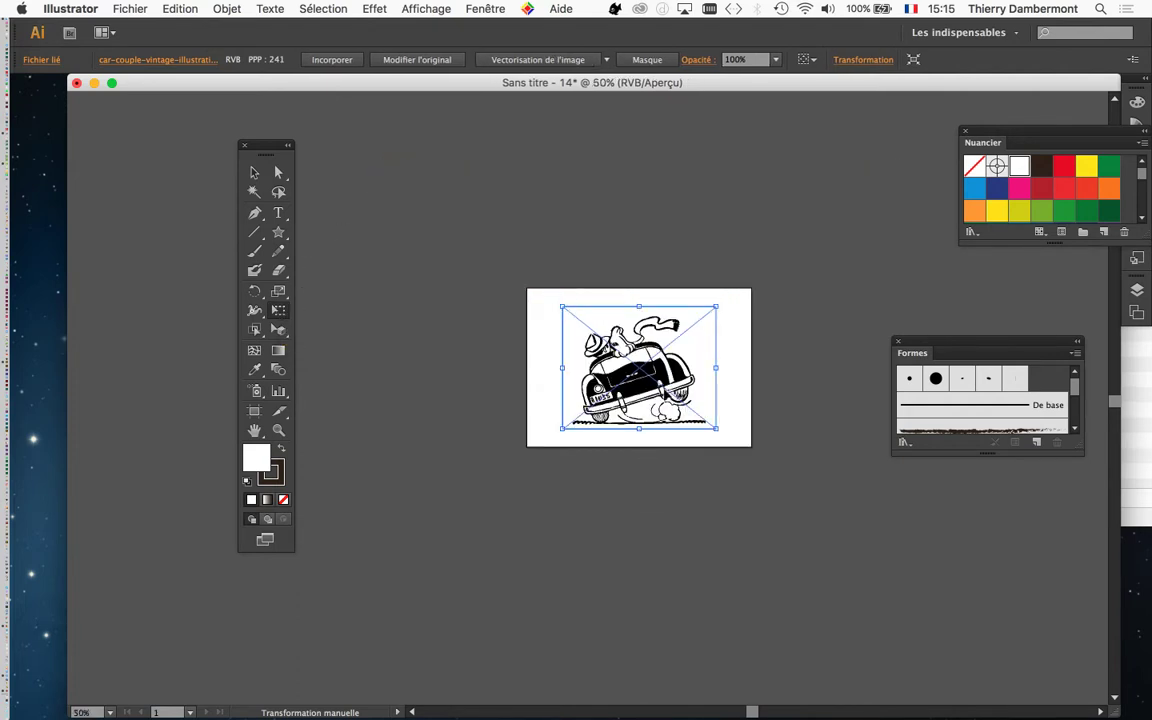
{"action": "key", "text": "super+plus"}
{"action": "key", "text": "super+plus"}
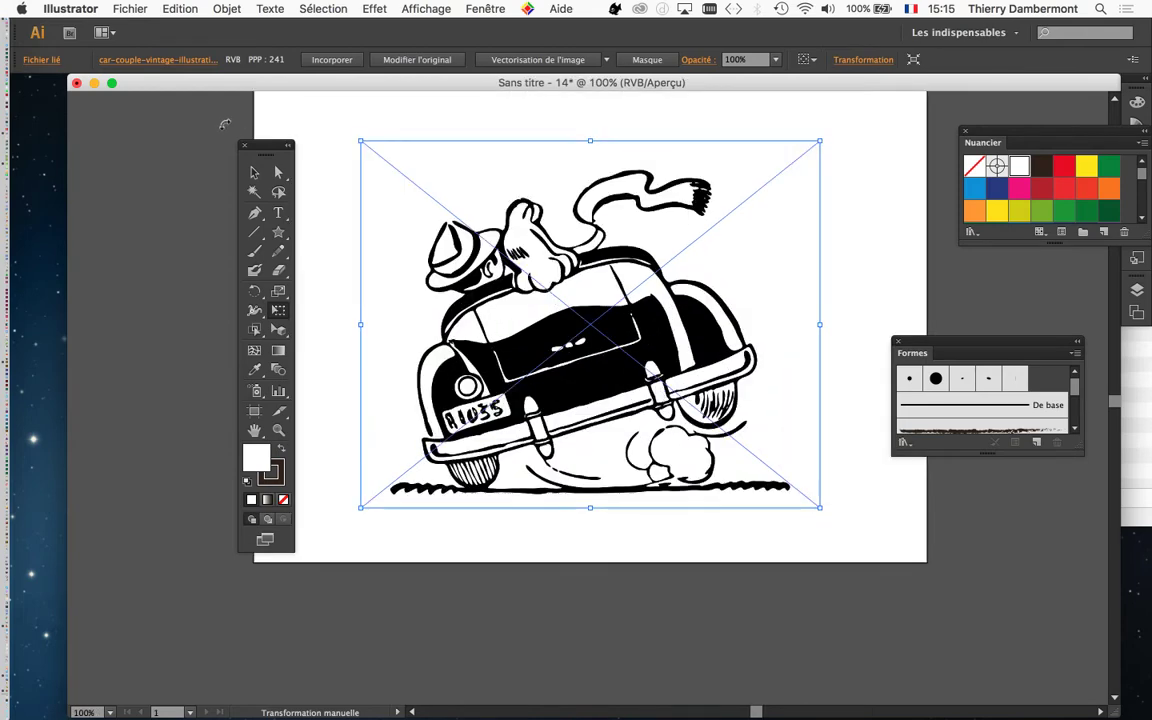
{"action": "left_click_drag", "start_coordinate": [270, 148], "coordinate": [72, 113]}
{"action": "left_click_drag", "start_coordinate": [432, 215], "coordinate": [308, 236]}
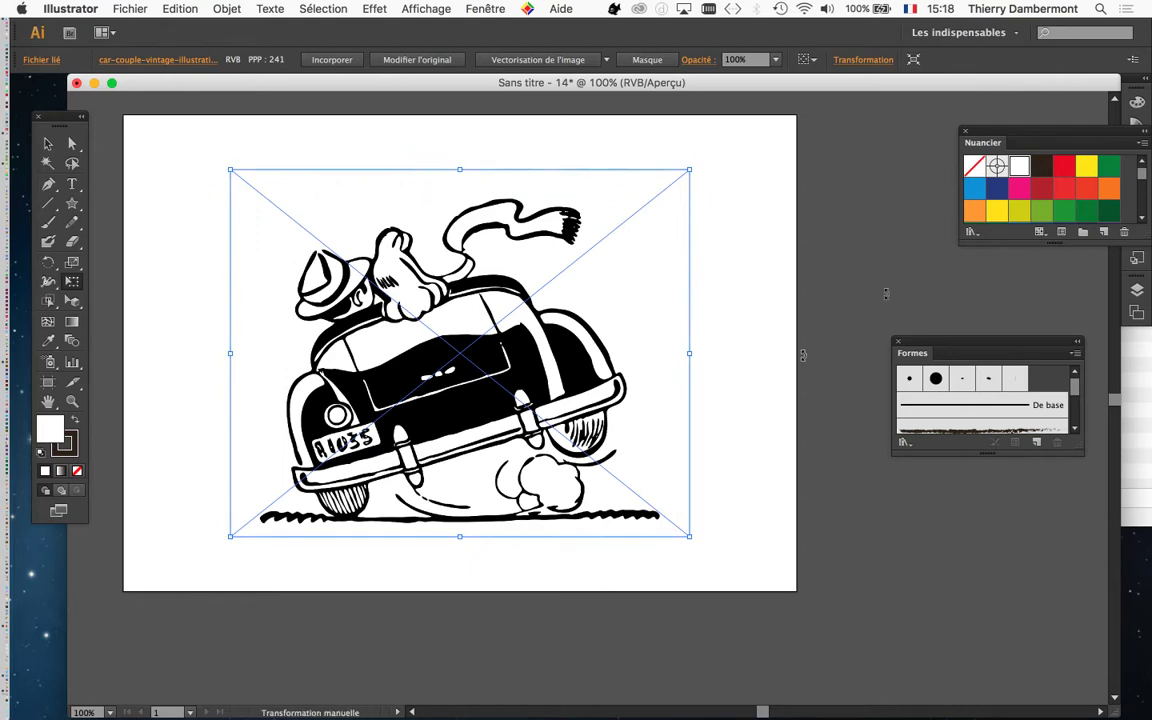
Examine the linked car drawing as a whole and its line edges at high magnification
{"action": "scroll", "coordinate": [364, 348], "scroll_direction": "up", "scroll_amount": 1}
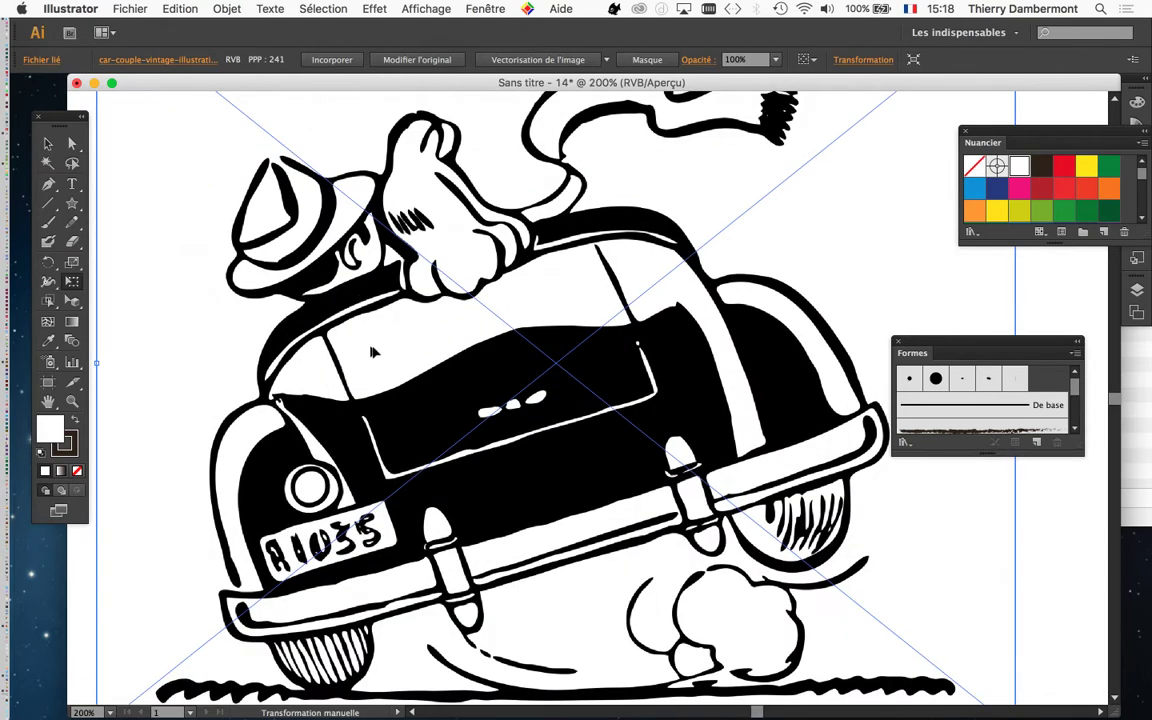
{"action": "scroll", "coordinate": [394, 352], "scroll_direction": "down", "scroll_amount": 1}
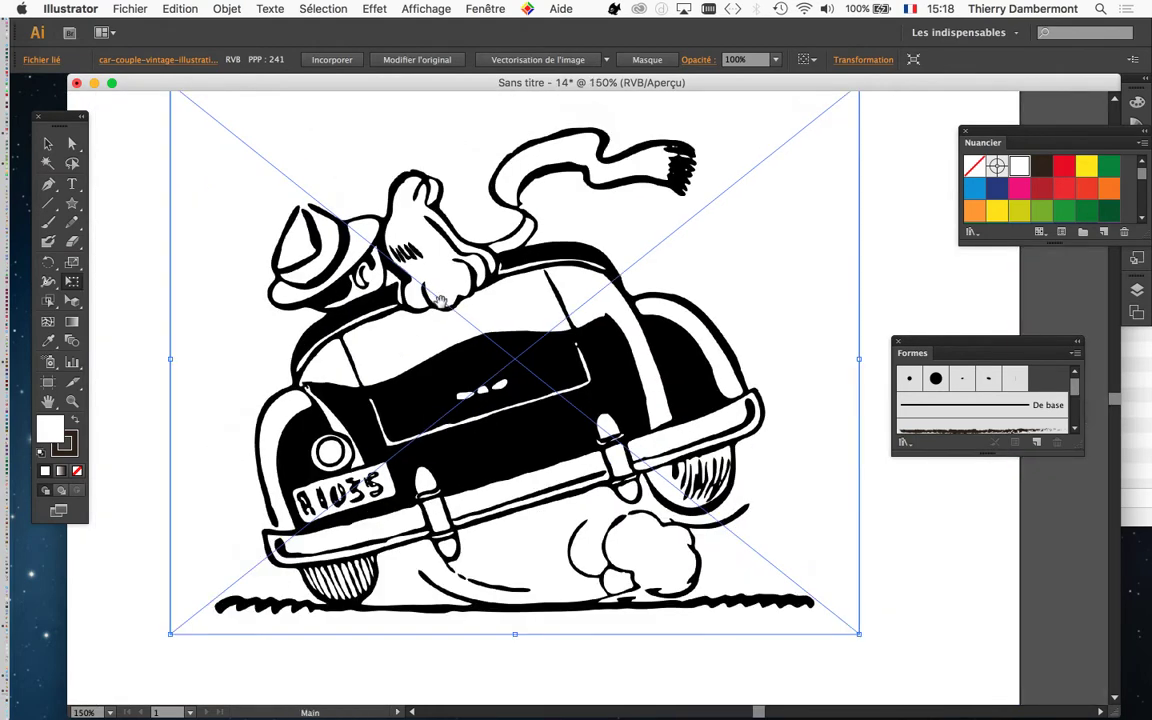
{"action": "left_click_drag", "start_coordinate": [395, 278], "coordinate": [364, 291]}
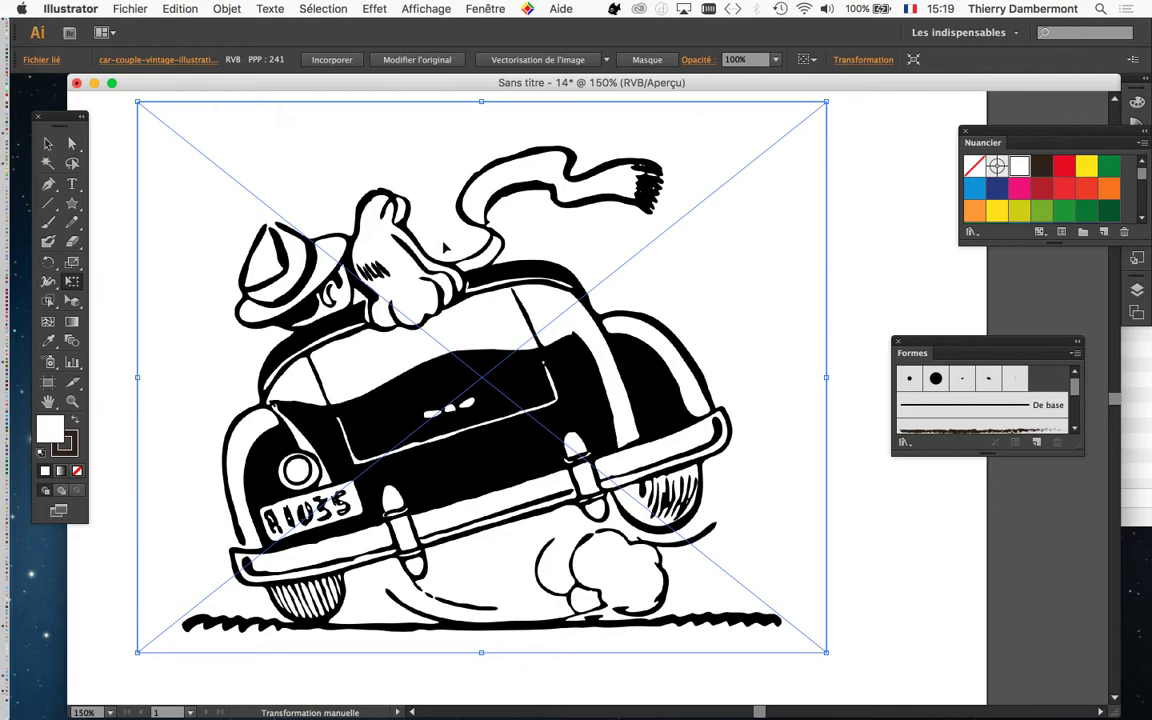
{"action": "scroll", "coordinate": [440, 248], "scroll_direction": "up", "scroll_amount": 3}
{"action": "scroll", "coordinate": [380, 278], "scroll_direction": "up", "scroll_amount": 6}
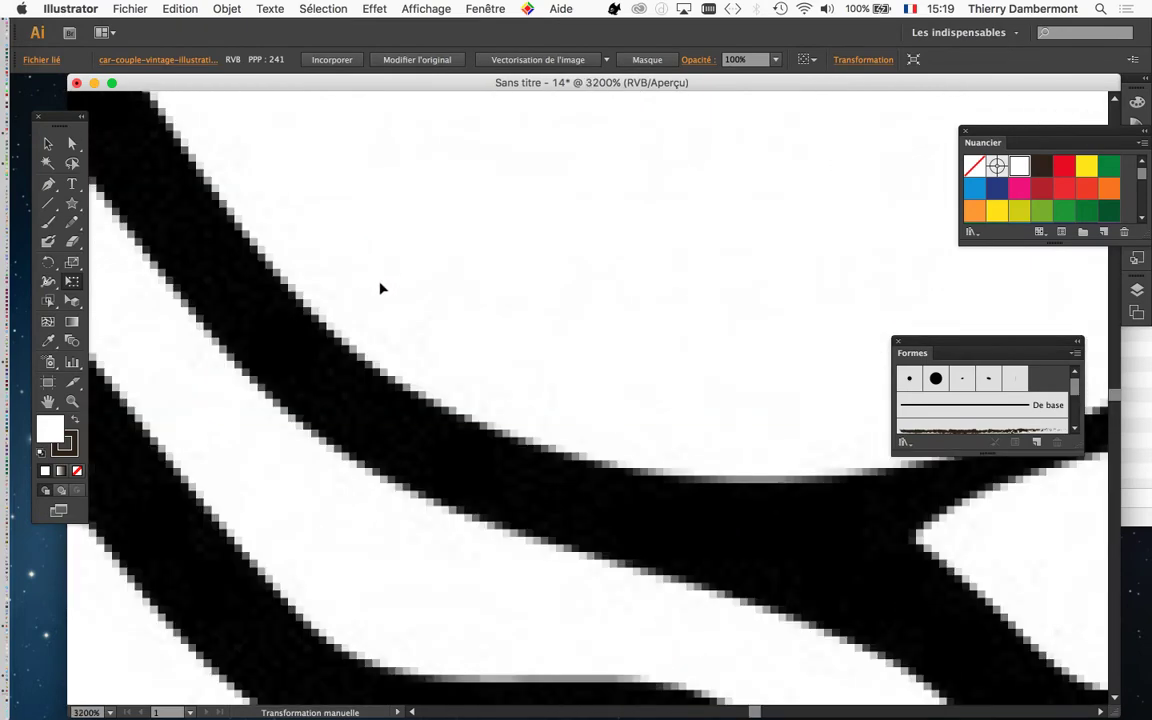
{"action": "scroll", "coordinate": [380, 288], "scroll_direction": "down", "scroll_amount": 8}
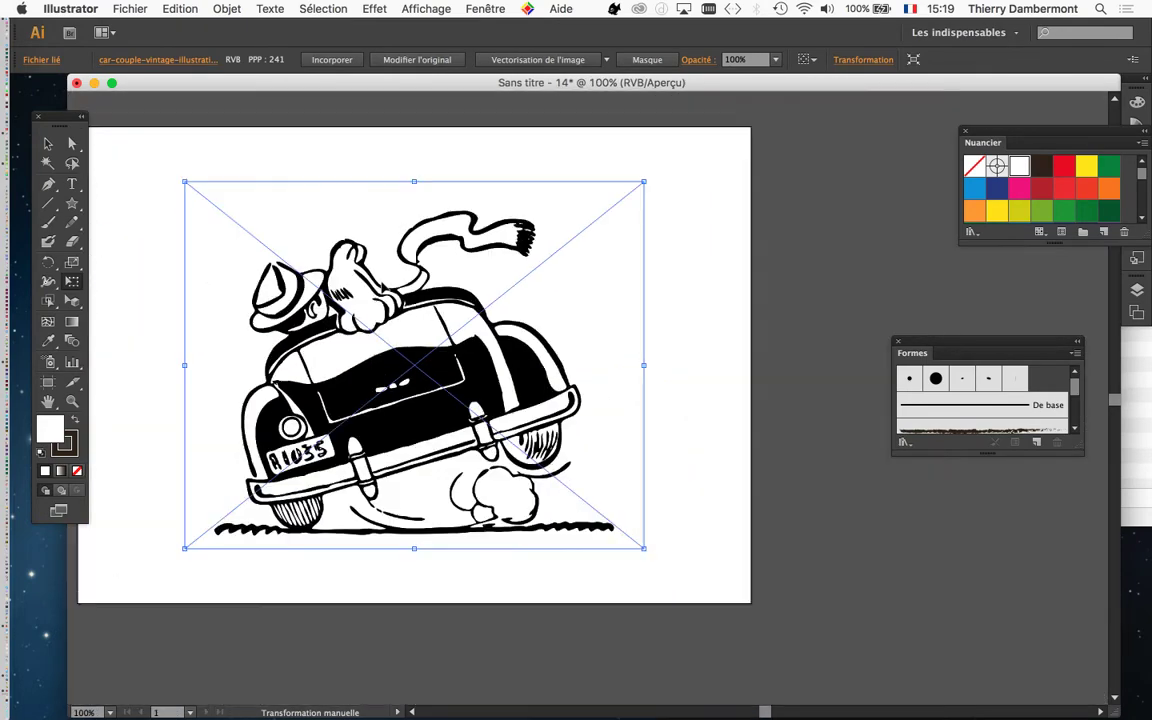
{"action": "scroll", "coordinate": [400, 360], "scroll_direction": "right", "scroll_amount": 3}
{"action": "scroll", "coordinate": [400, 360], "scroll_direction": "down", "scroll_amount": 2}
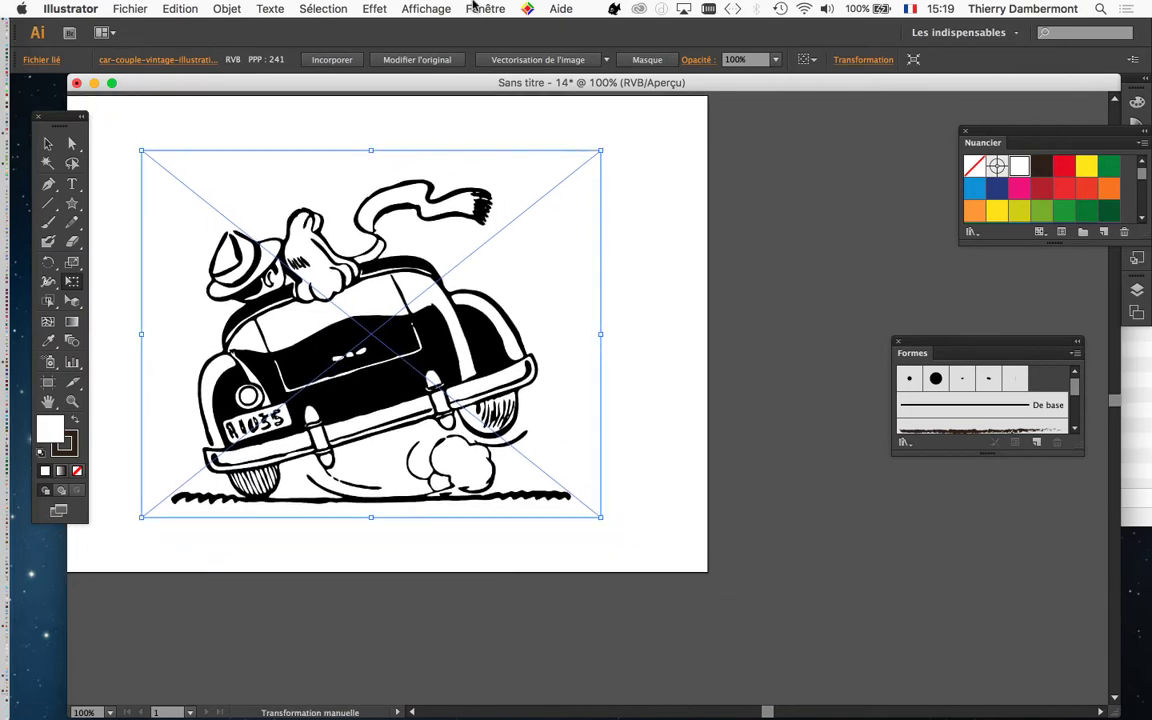
Trace the linked car image with the default black-and-white Image Trace settings in preview, keeping the trace settings beside the drawing
{"action": "left_click", "coordinate": [500, 8]}
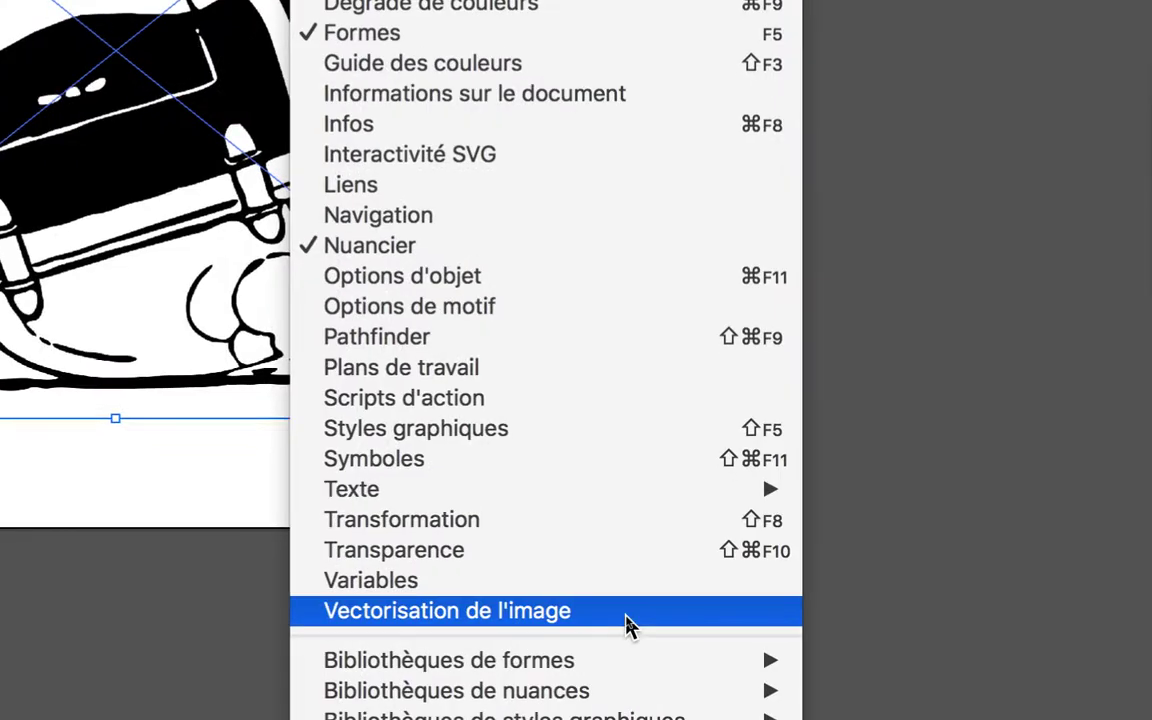
{"action": "left_click", "coordinate": [627, 614]}
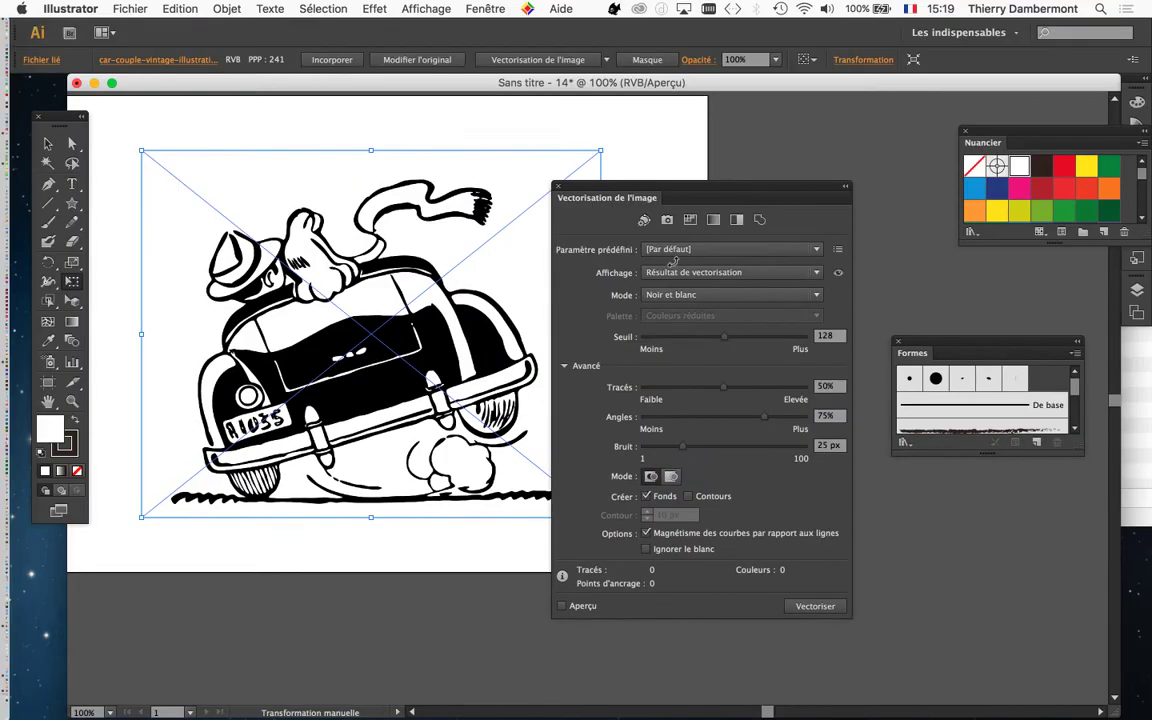
{"action": "left_click_drag", "start_coordinate": [629, 188], "coordinate": [744, 133]}
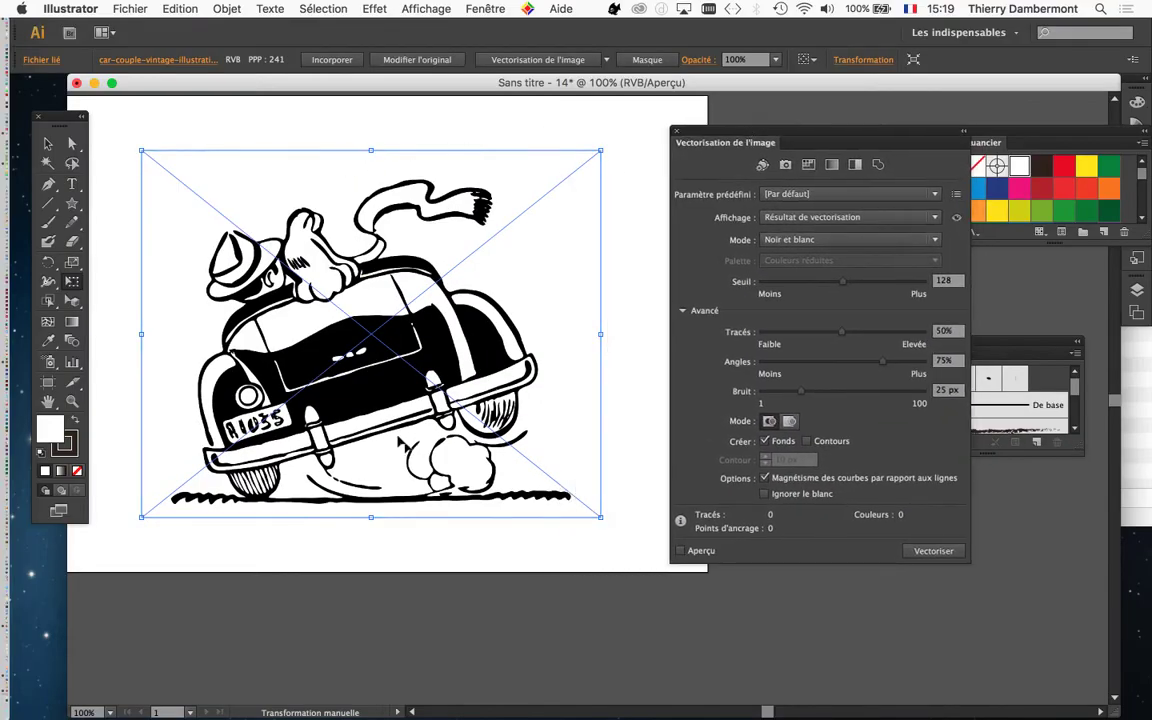
{"action": "left_click", "coordinate": [699, 556]}
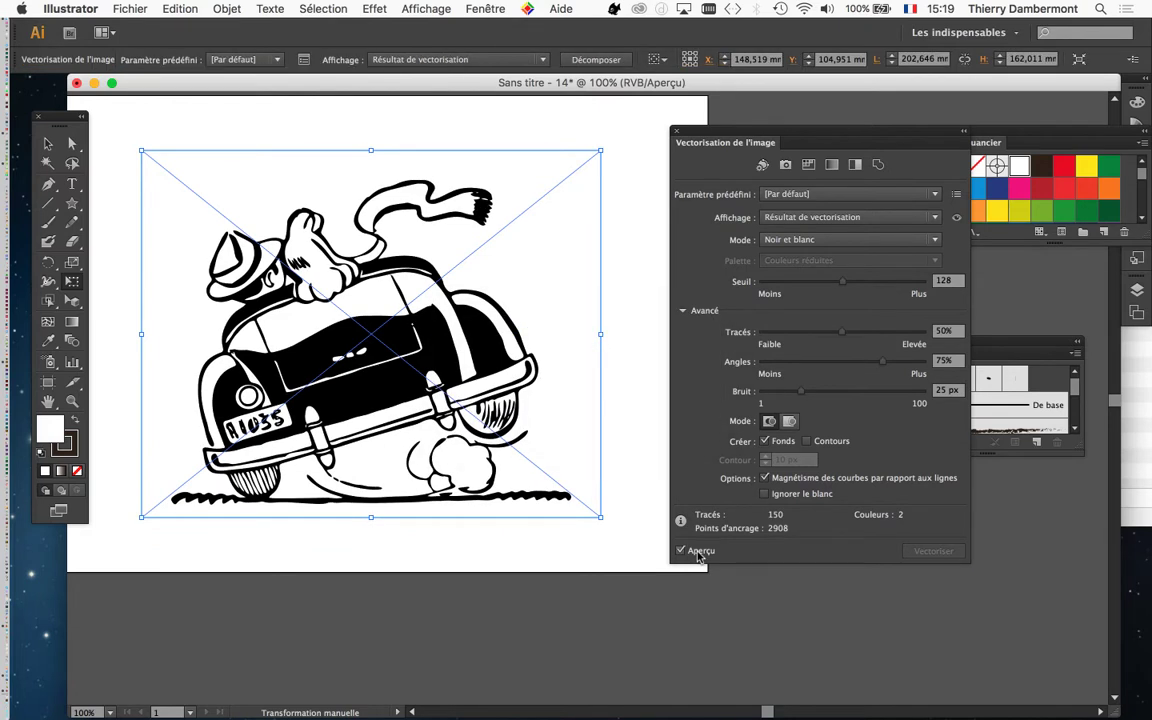
Examine the traced line edges around the scarf at high magnification
{"action": "scroll", "coordinate": [360, 252], "scroll_direction": "up", "scroll_amount": 4}
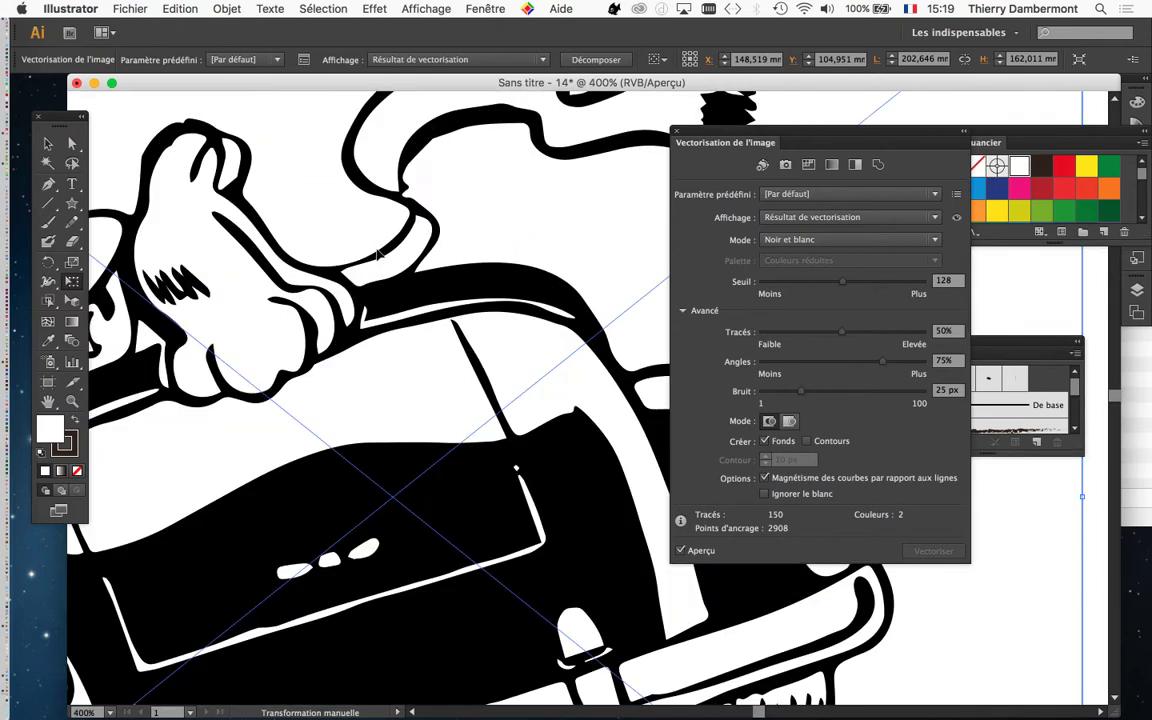
{"action": "scroll", "coordinate": [378, 252], "scroll_direction": "up", "scroll_amount": 4}
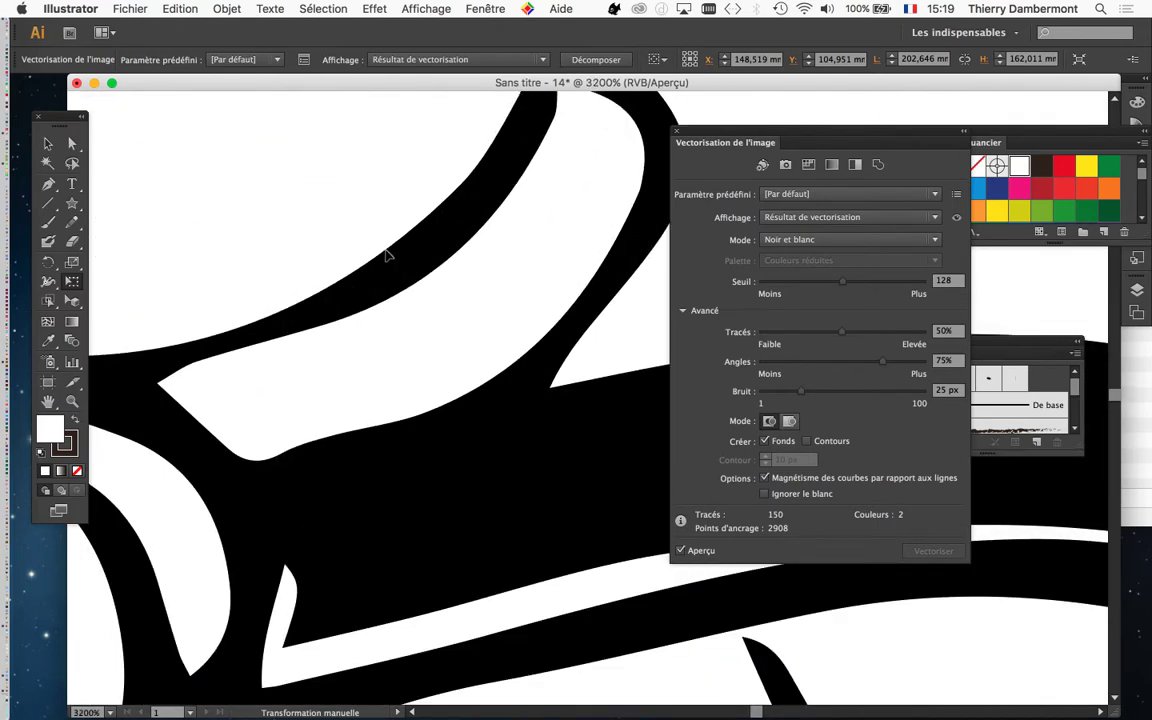
{"action": "scroll", "coordinate": [388, 255], "scroll_direction": "down", "scroll_amount": 2}
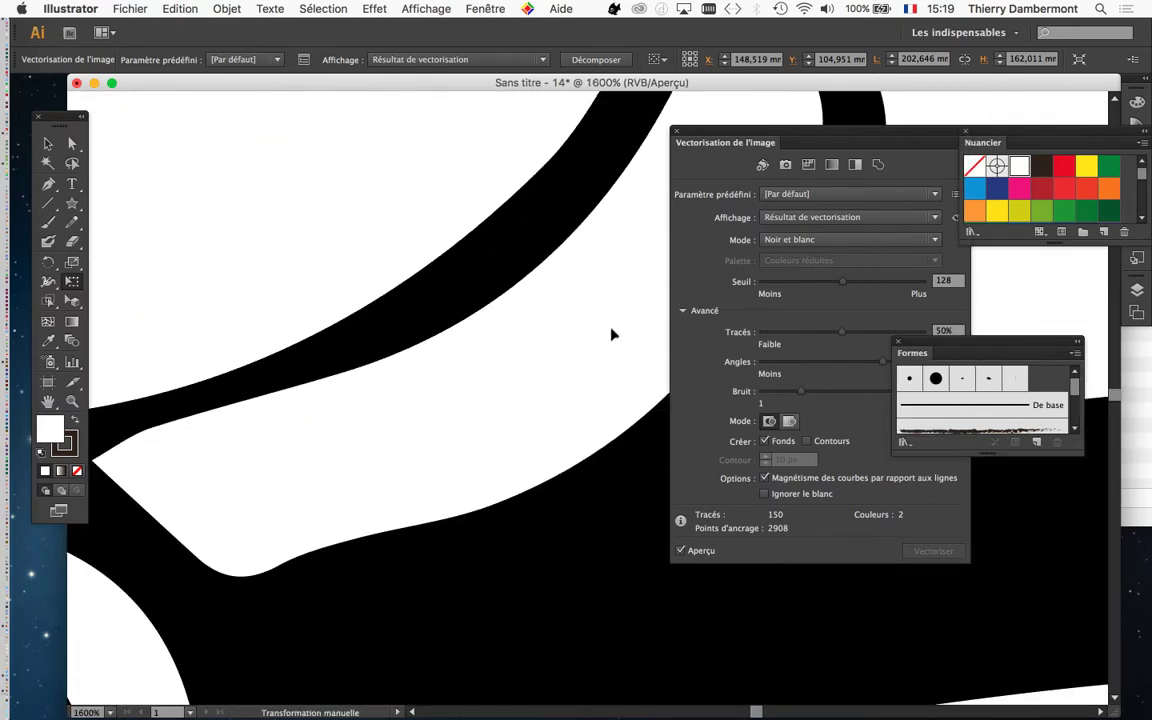
{"action": "scroll", "coordinate": [257, 466], "scroll_direction": "up", "scroll_amount": 1}
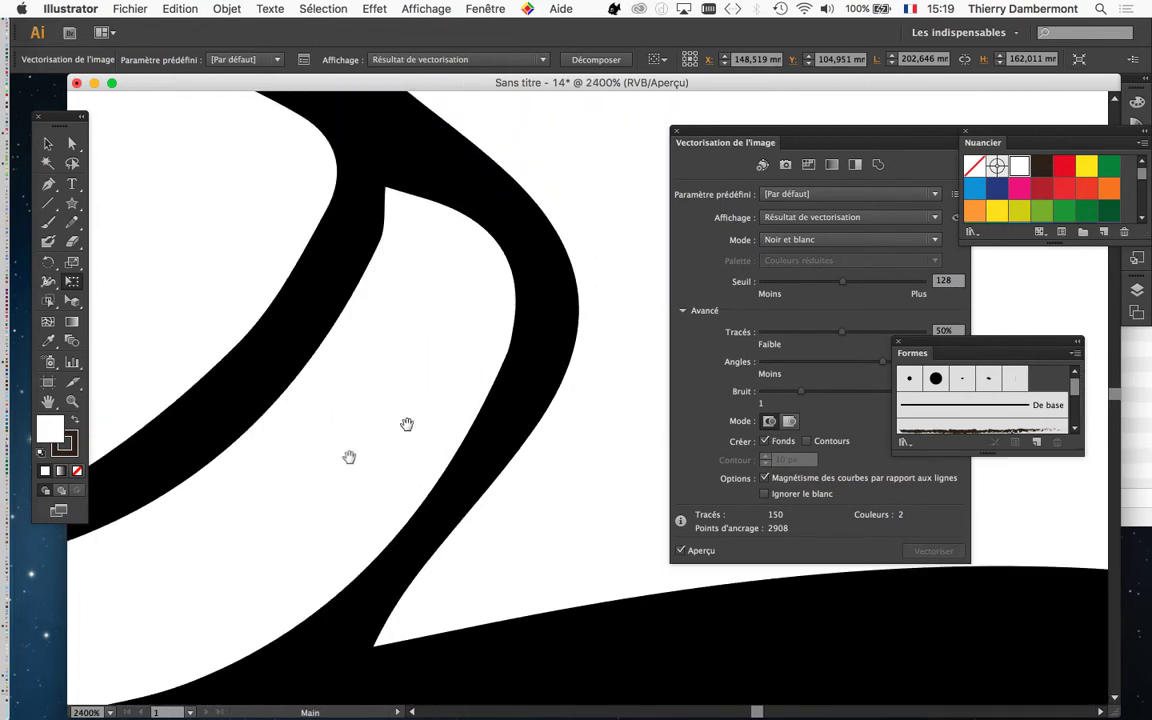
Compare the tracing result with the source image on the scarf's outline, with the trace settings moved off that detail
{"action": "left_click_drag", "start_coordinate": [458, 239], "coordinate": [861, 226]}
{"action": "left_click_drag", "start_coordinate": [866, 136], "coordinate": [371, 192]}
{"action": "left_click_drag", "start_coordinate": [848, 319], "coordinate": [710, 372]}
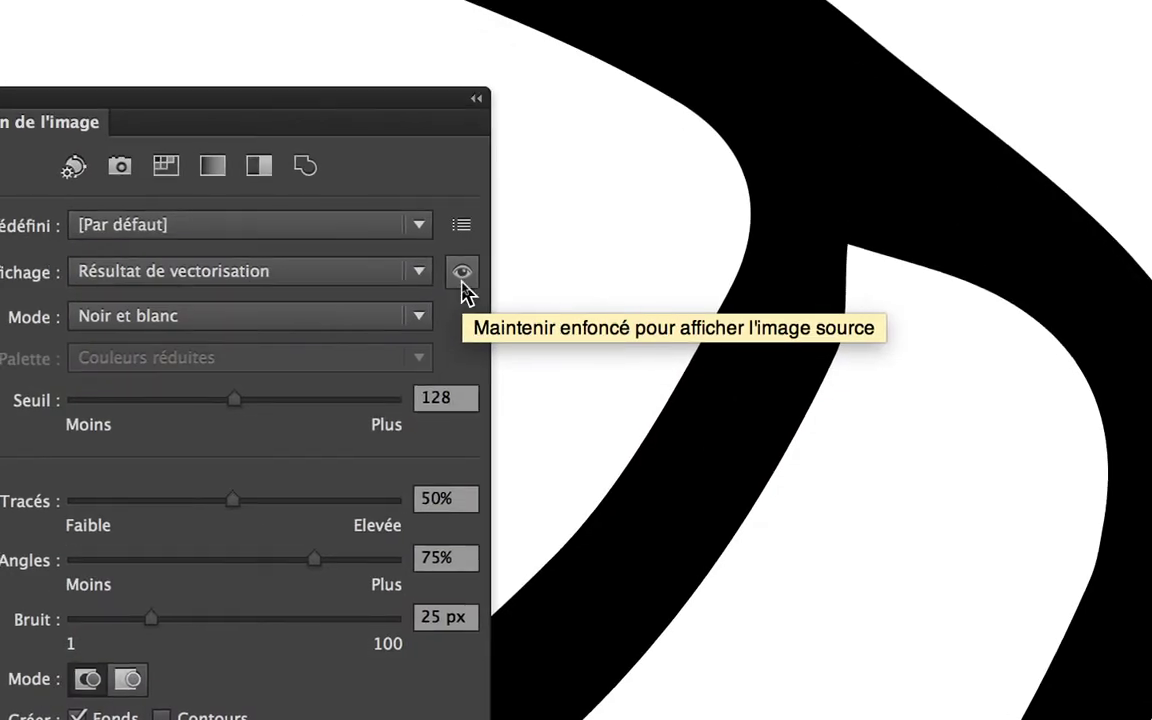
{"action": "left_click", "coordinate": [462, 285]}
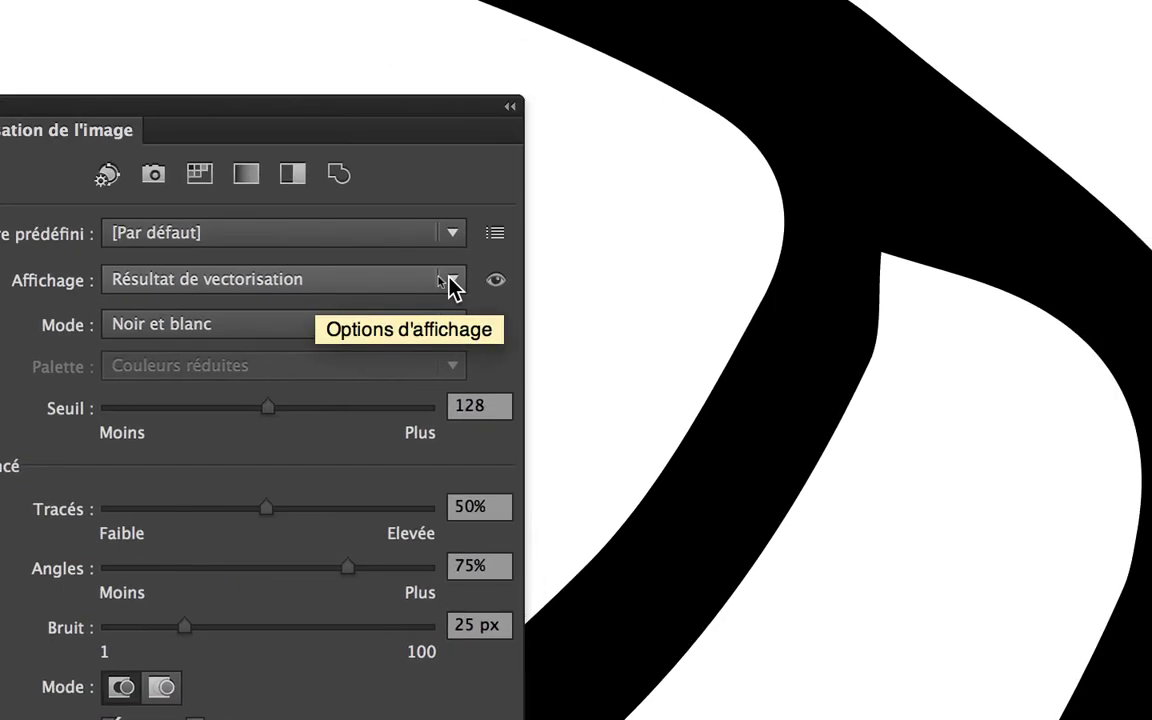
{"action": "left_click", "coordinate": [585, 273]}
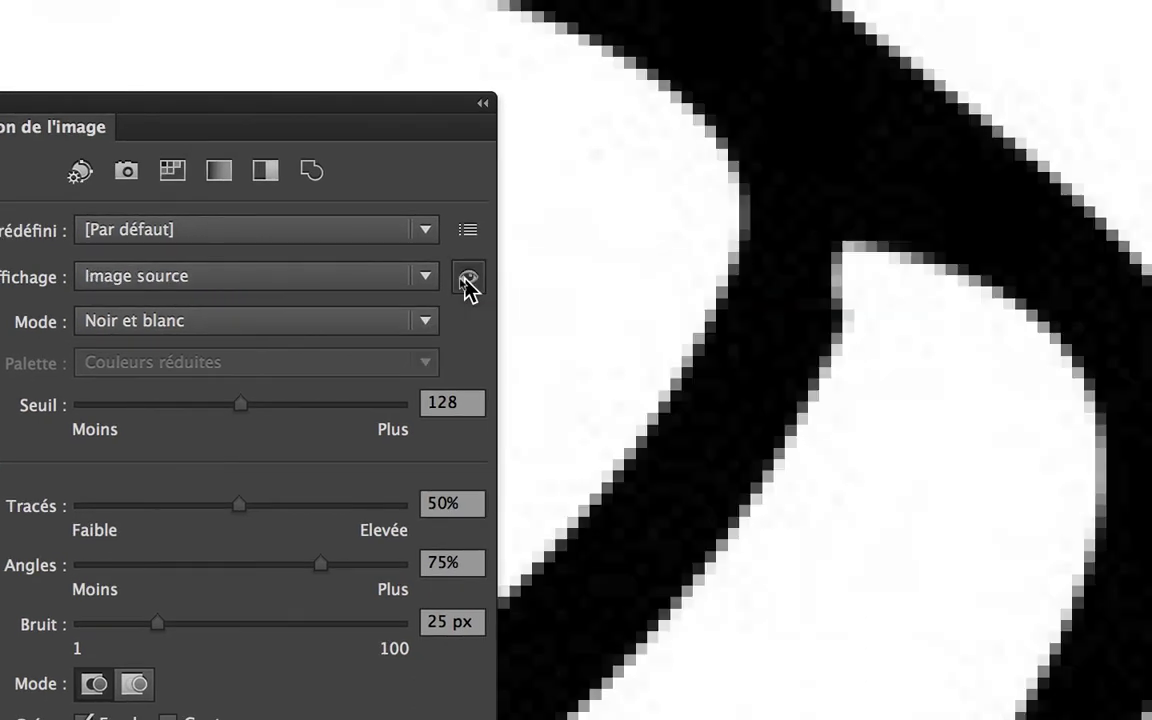
{"action": "left_click", "coordinate": [465, 282]}
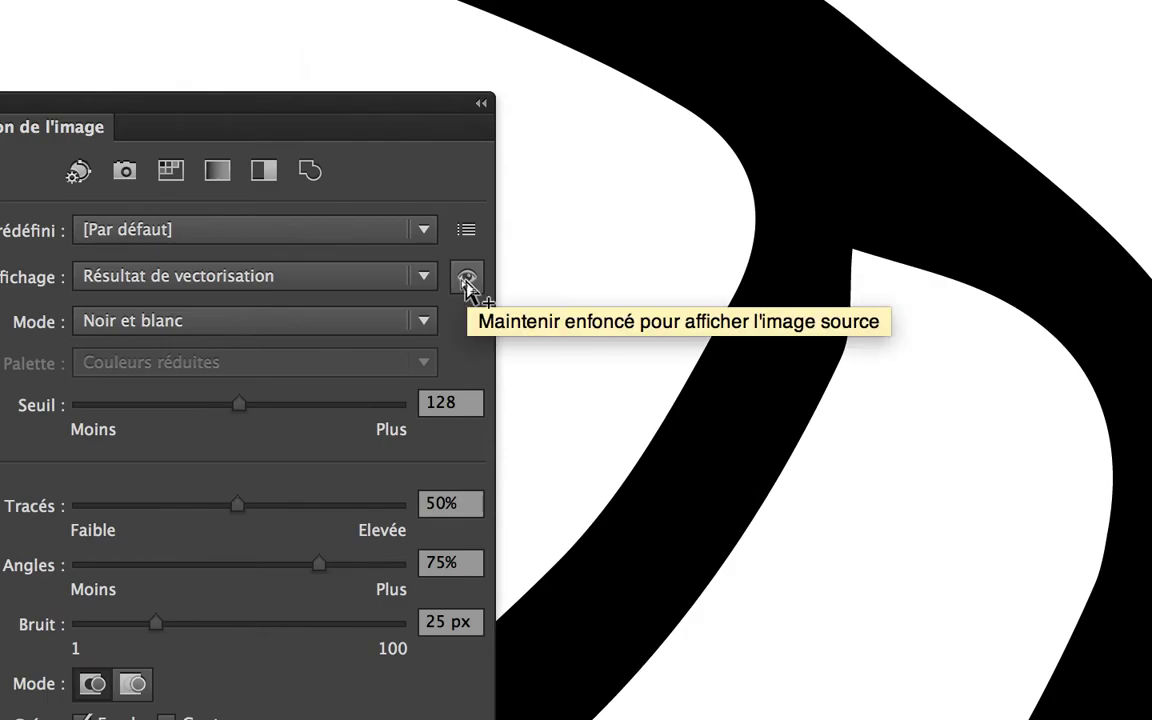
Reposition the Image Trace panel beside the artwork so that the whole traced car is uncovered
{"action": "scroll", "coordinate": [610, 362], "scroll_direction": "down", "scroll_amount": 5}
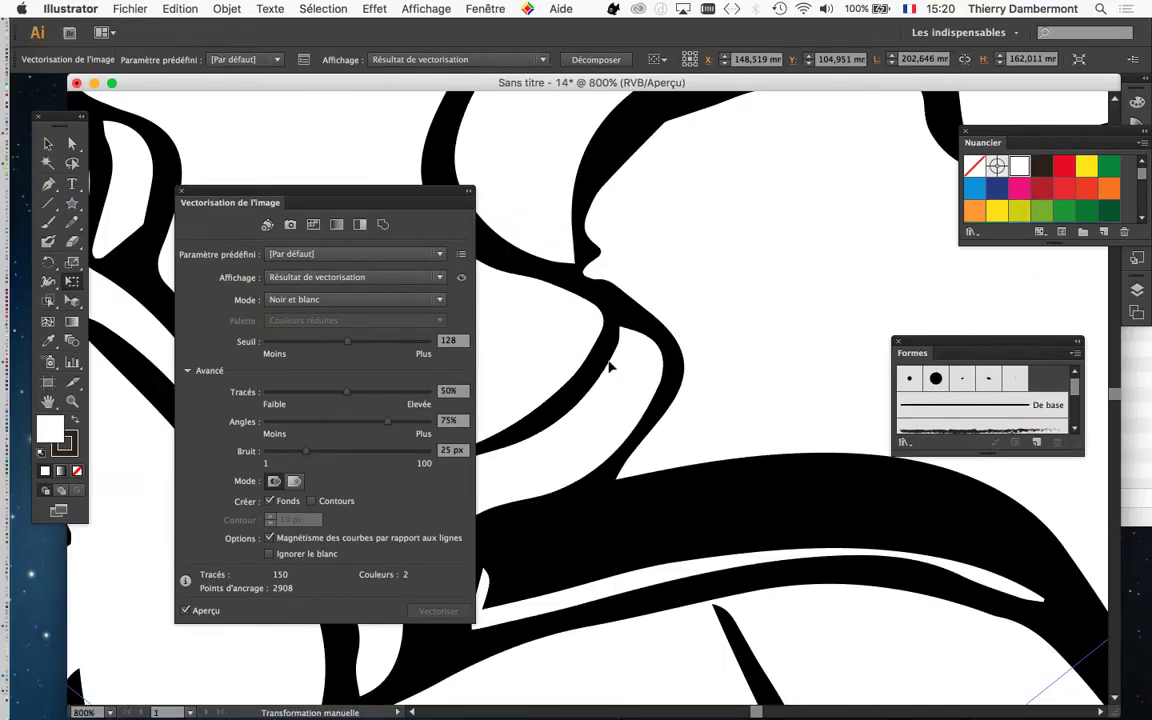
{"action": "scroll", "coordinate": [571, 327], "scroll_direction": "down", "scroll_amount": 2}
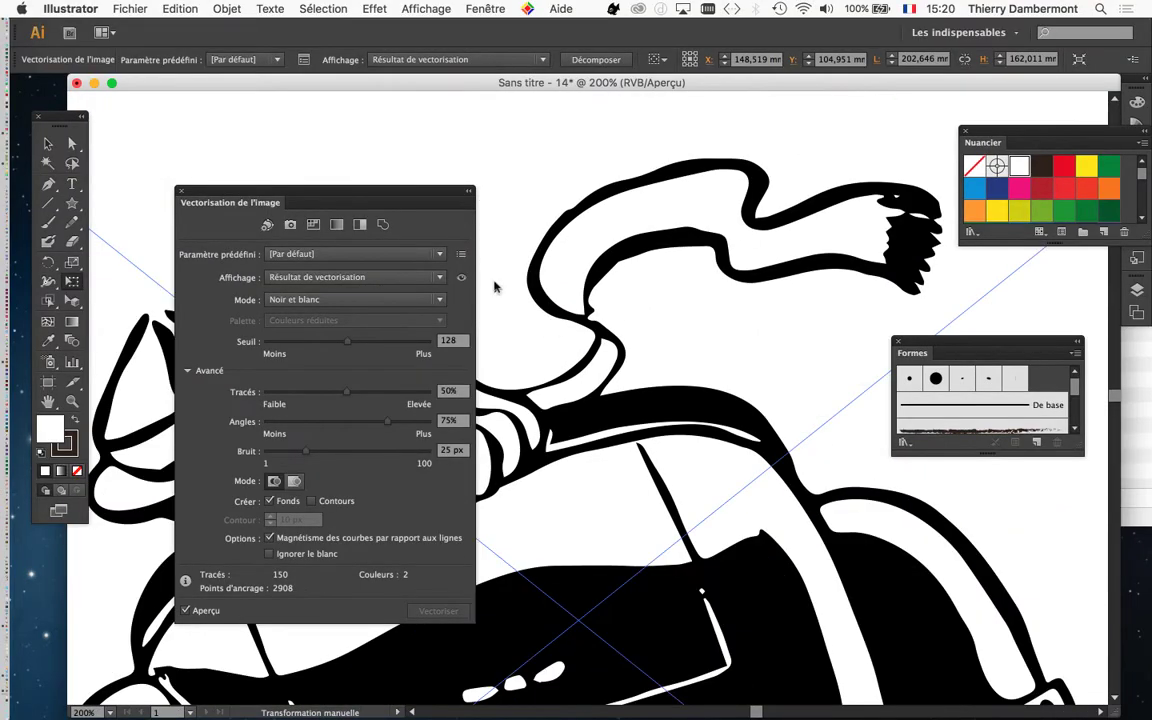
{"action": "left_click_drag", "start_coordinate": [352, 200], "coordinate": [800, 166]}
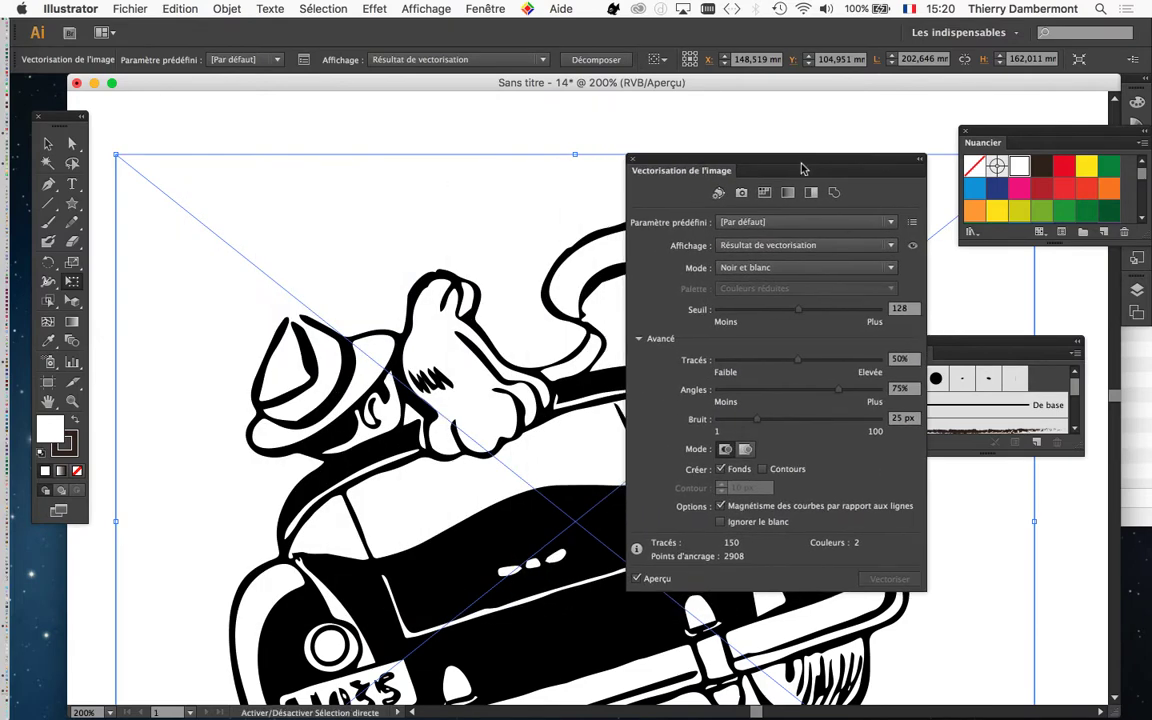
{"action": "left_click_drag", "start_coordinate": [730, 154], "coordinate": [838, 131]}
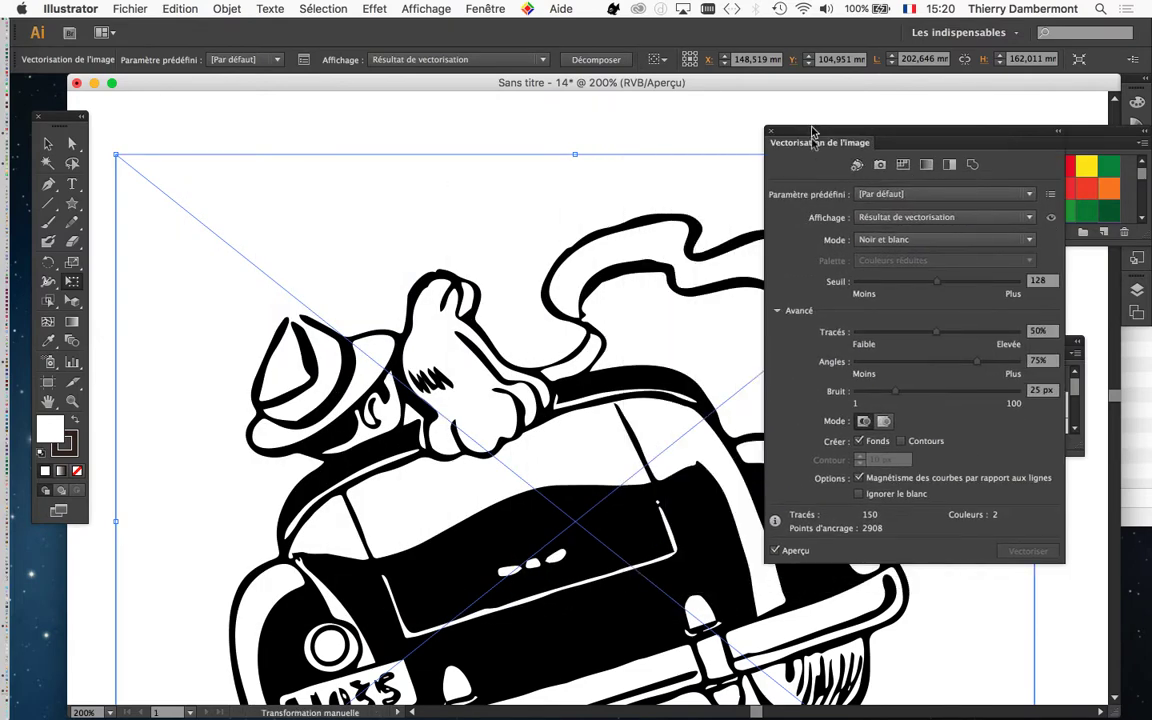
{"action": "scroll", "coordinate": [478, 541], "scroll_direction": "down", "scroll_amount": 1, "text": "alt"}
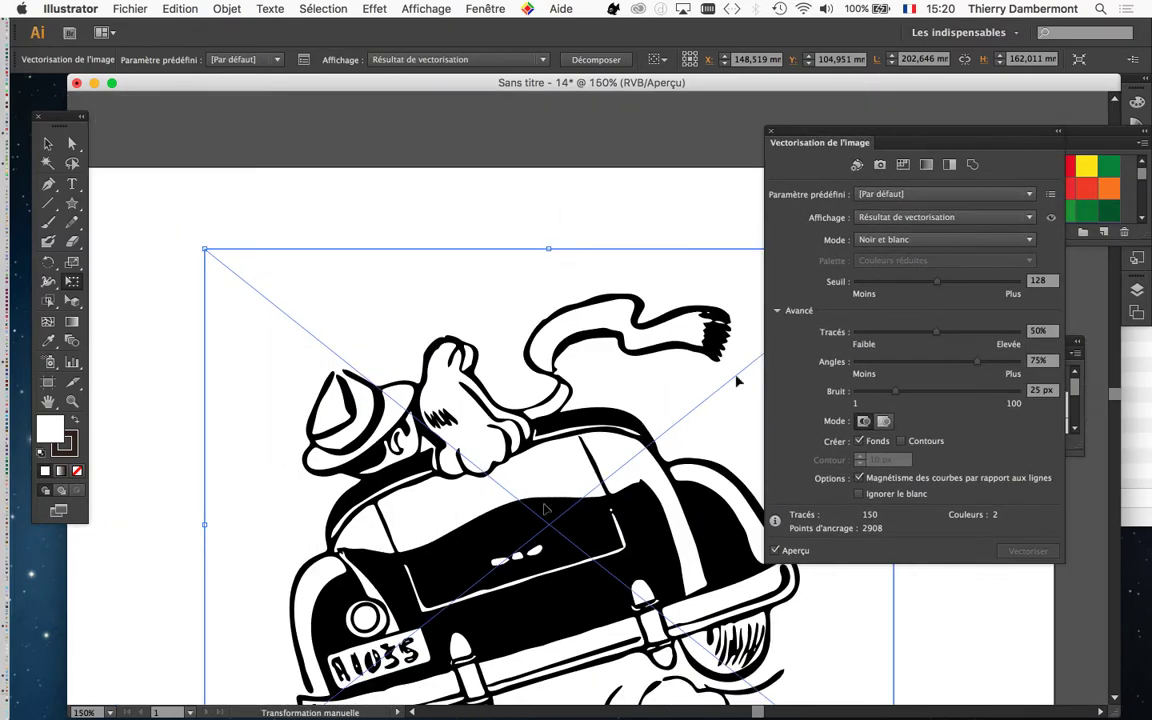
{"action": "left_click_drag", "start_coordinate": [558, 457], "coordinate": [478, 381]}
{"action": "left_click_drag", "start_coordinate": [810, 135], "coordinate": [897, 135]}
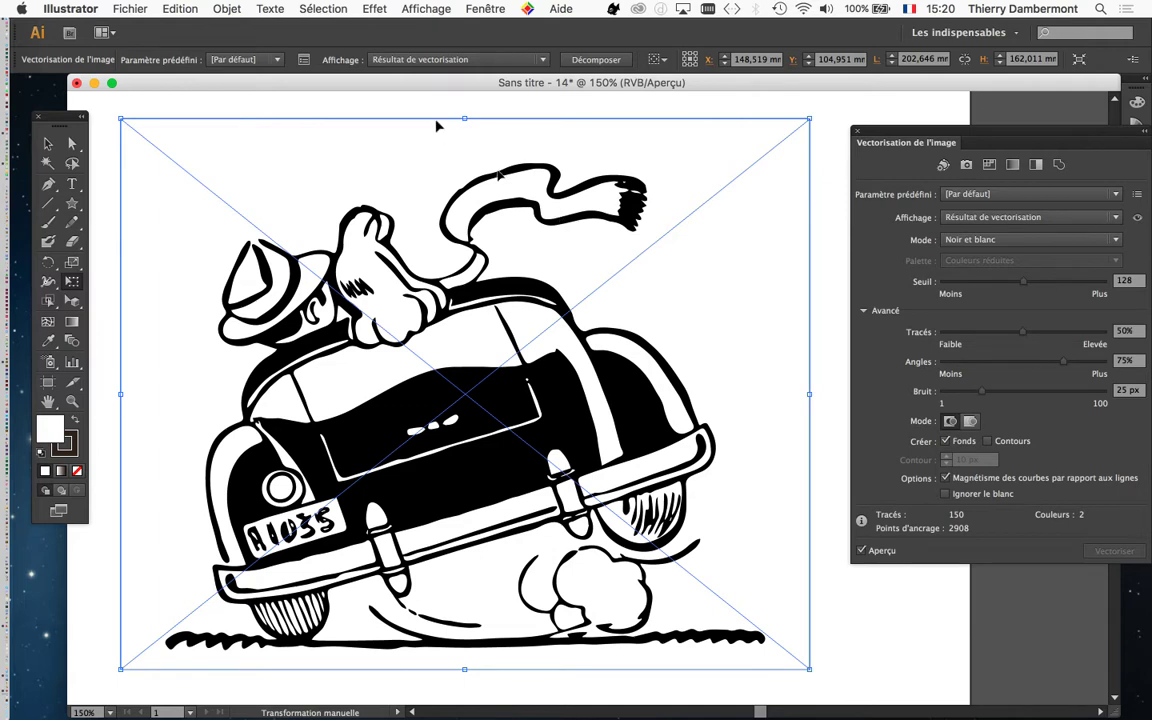
Expand the traced car image into editable vector paths and move the Image Trace panel clear of the selection
{"action": "left_click", "coordinate": [234, 8]}
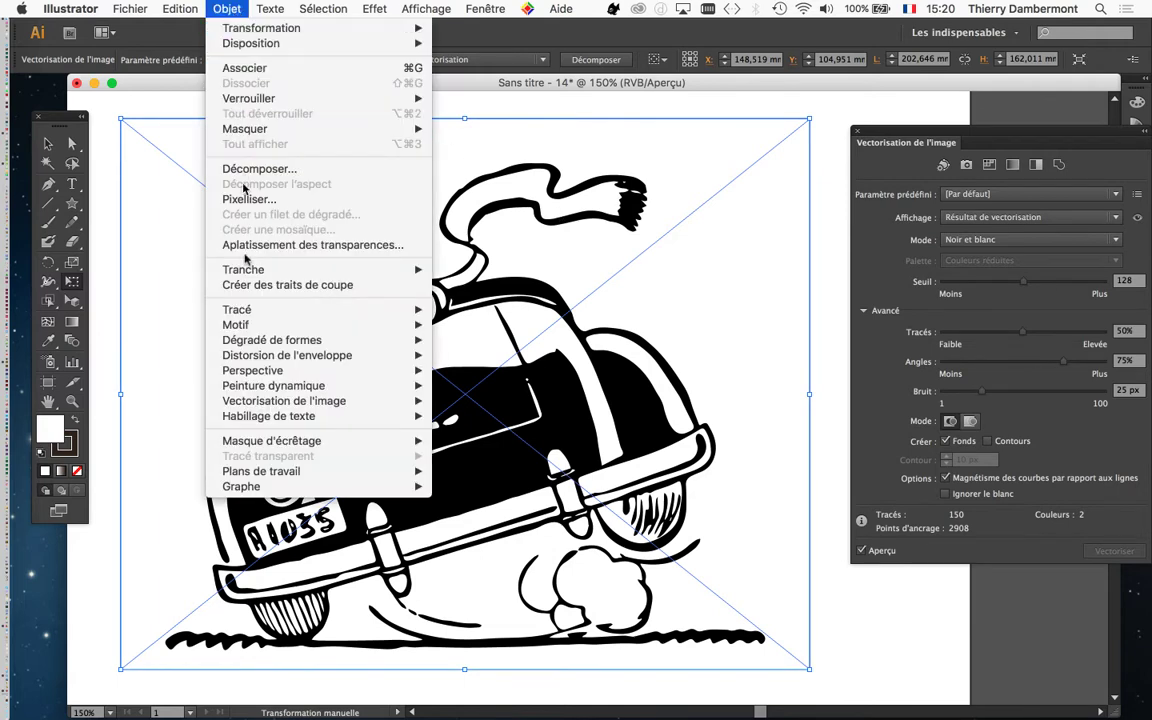
{"action": "mouse_move", "coordinate": [295, 401]}
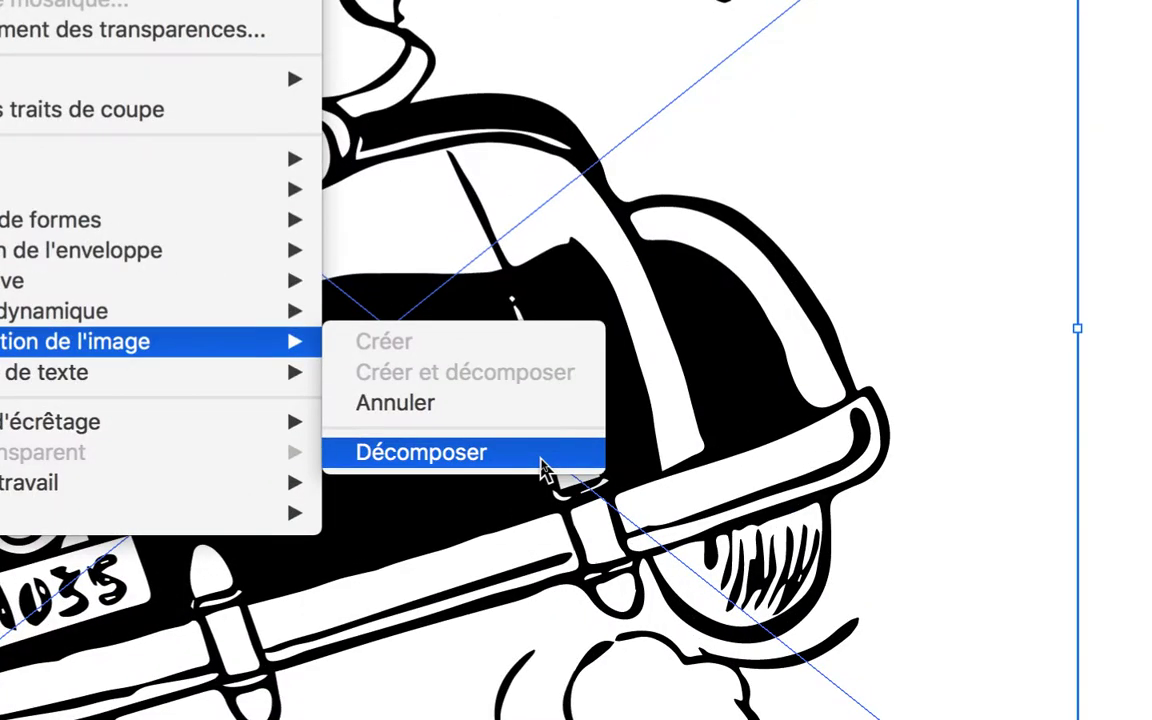
{"action": "left_click", "coordinate": [541, 452]}
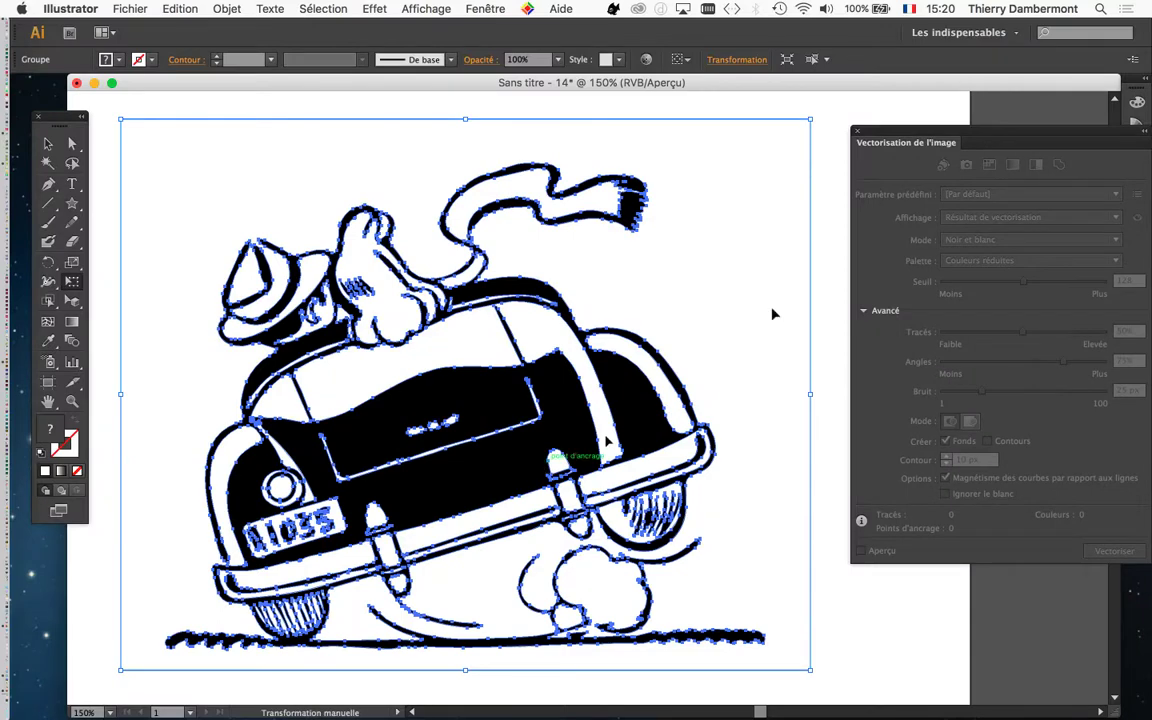
{"action": "left_click_drag", "start_coordinate": [883, 131], "coordinate": [817, 167]}
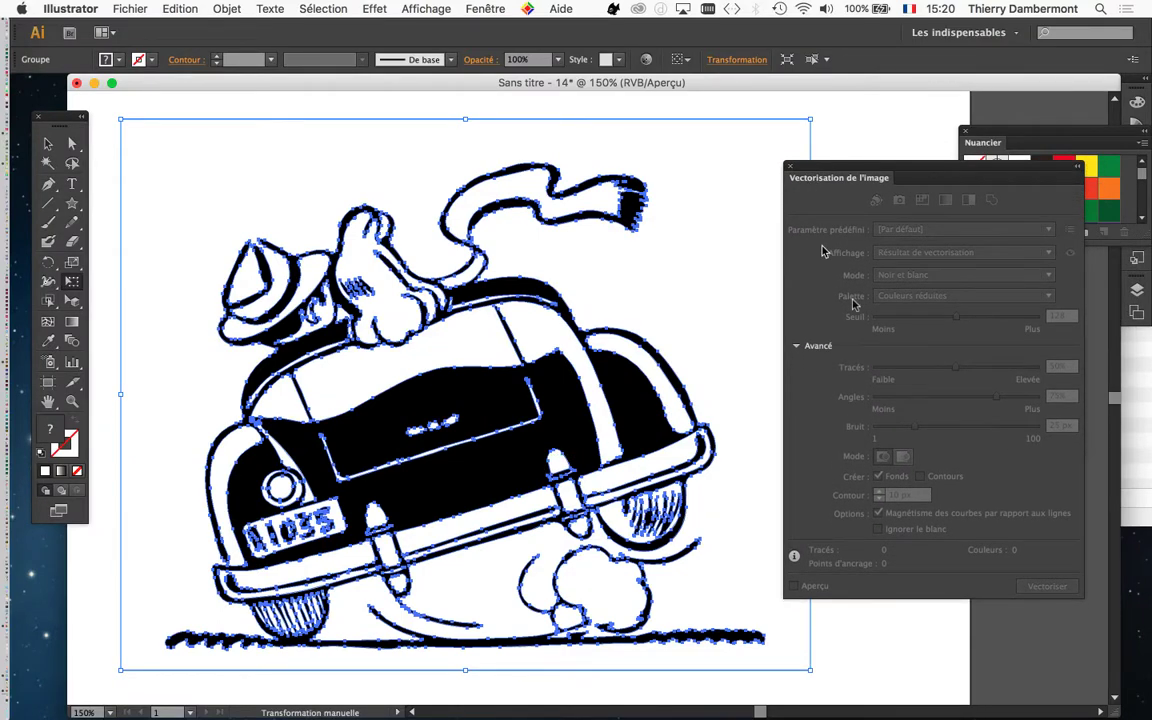
{"action": "left_click_drag", "start_coordinate": [805, 168], "coordinate": [900, 246]}
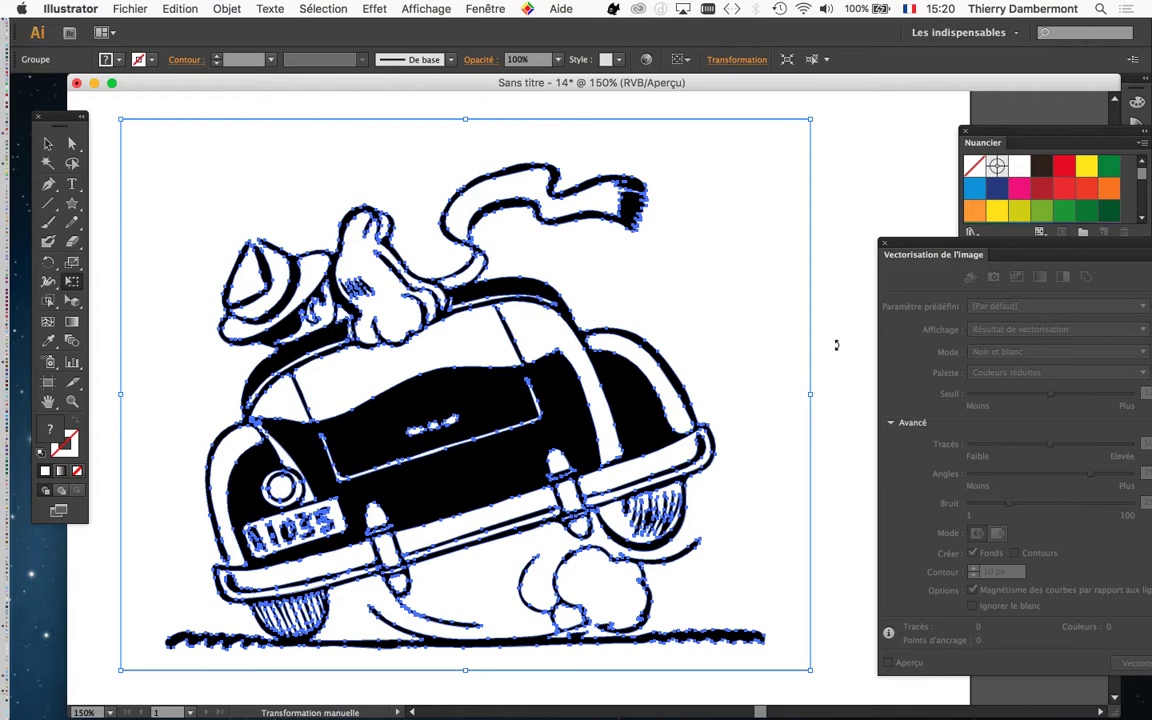
Show the transparency grid to check whether the expanded drawing's white areas are filled, and hide it again
{"action": "left_click", "coordinate": [426, 9]}
{"action": "left_click", "coordinate": [487, 369]}
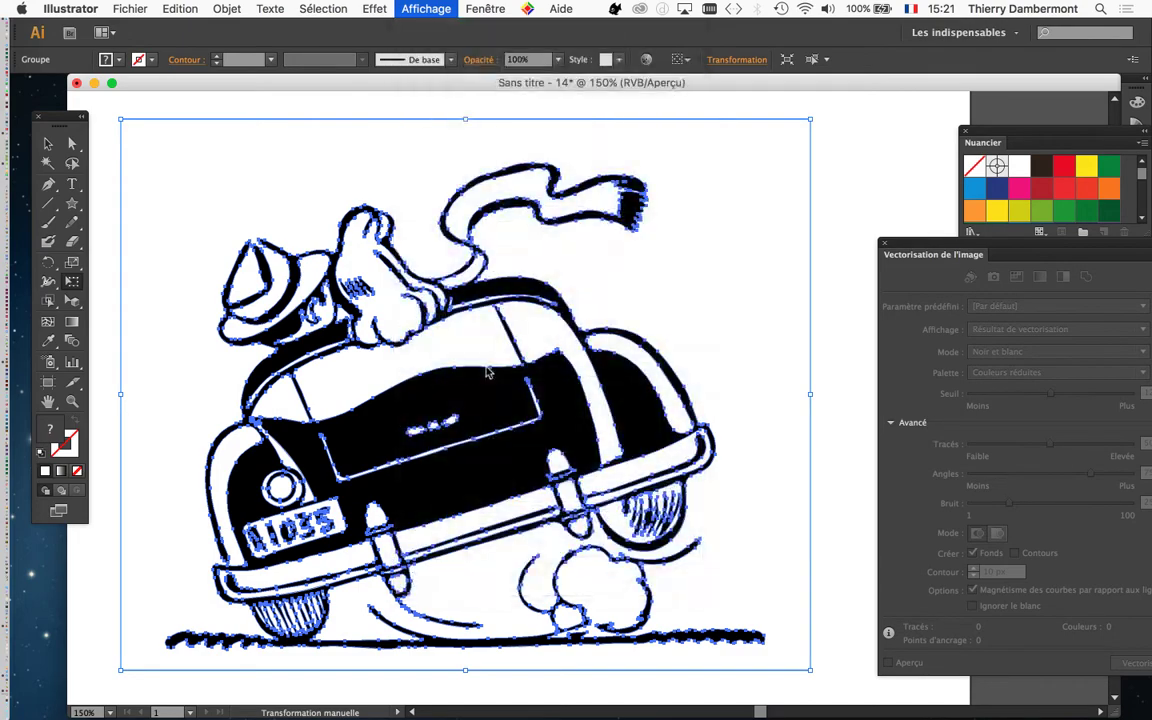
{"action": "left_click", "coordinate": [441, 10]}
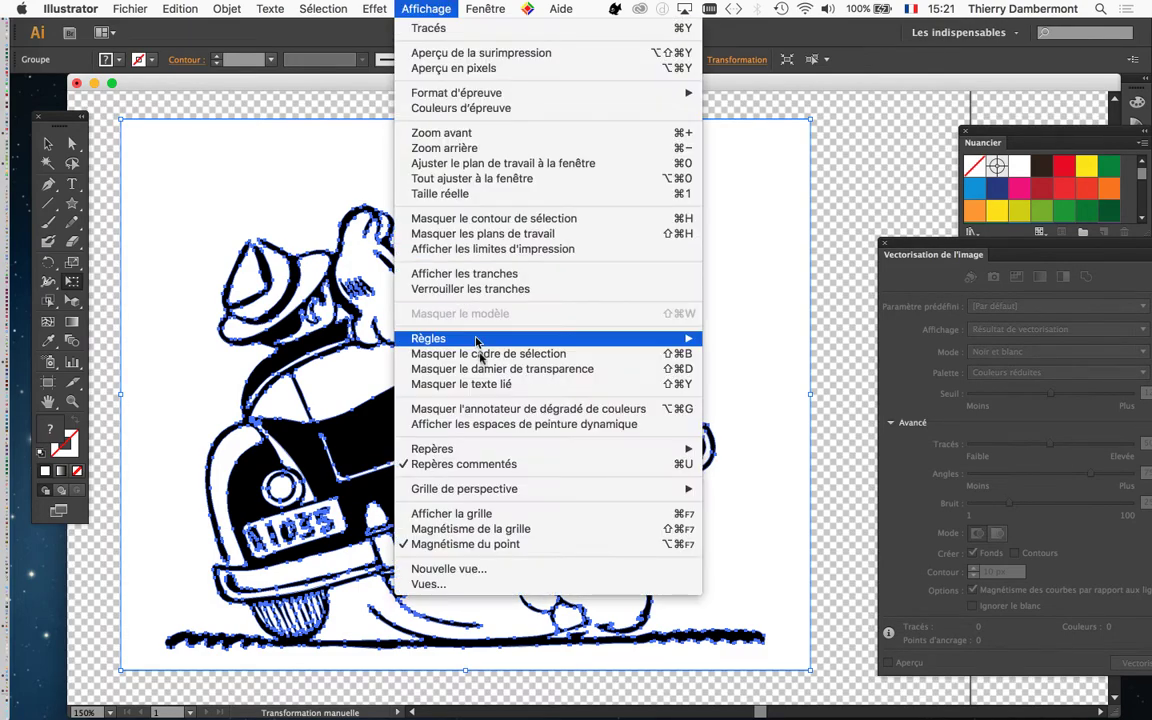
{"action": "left_click", "coordinate": [460, 369]}
Undo the expansion of the tracing and bring the Image Trace panel fully back into view
{"action": "left_click", "coordinate": [174, 10]}
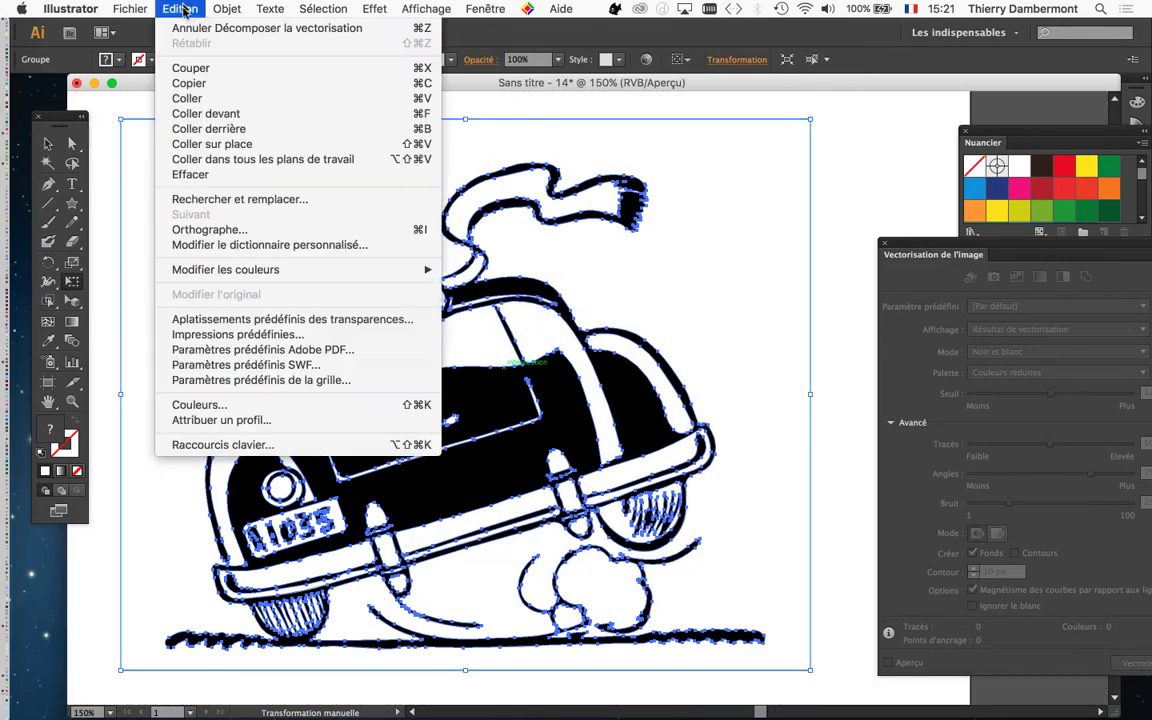
{"action": "left_click", "coordinate": [187, 30]}
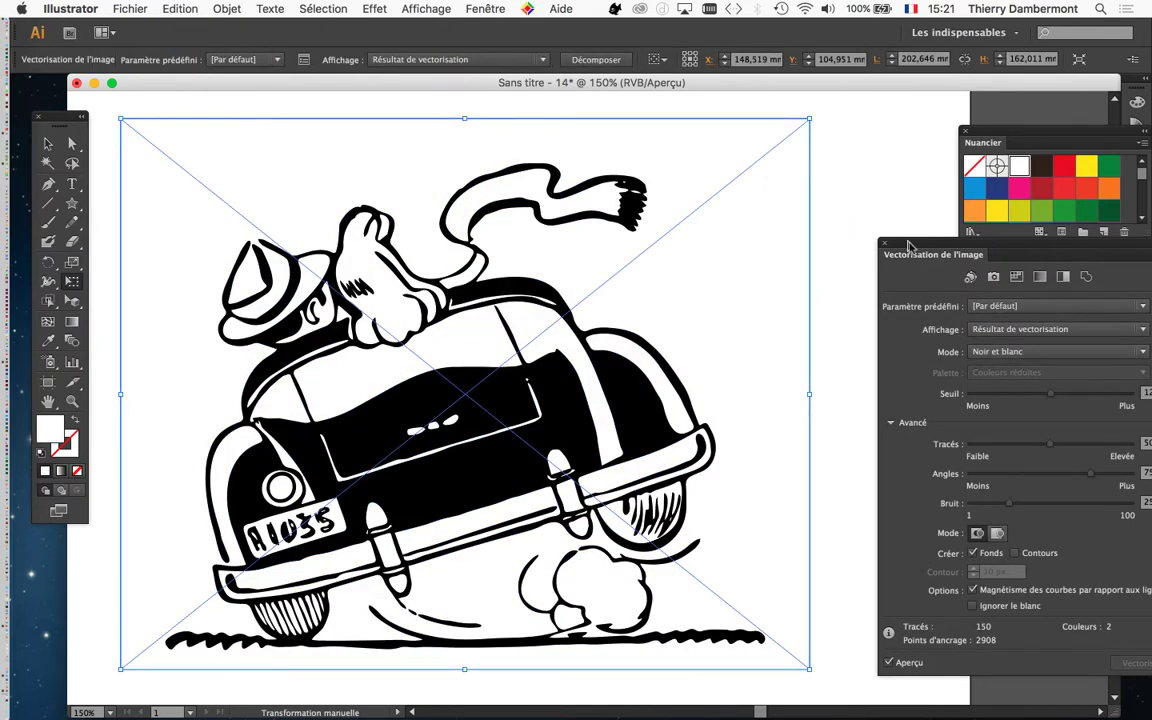
{"action": "left_click_drag", "start_coordinate": [912, 248], "coordinate": [787, 149]}
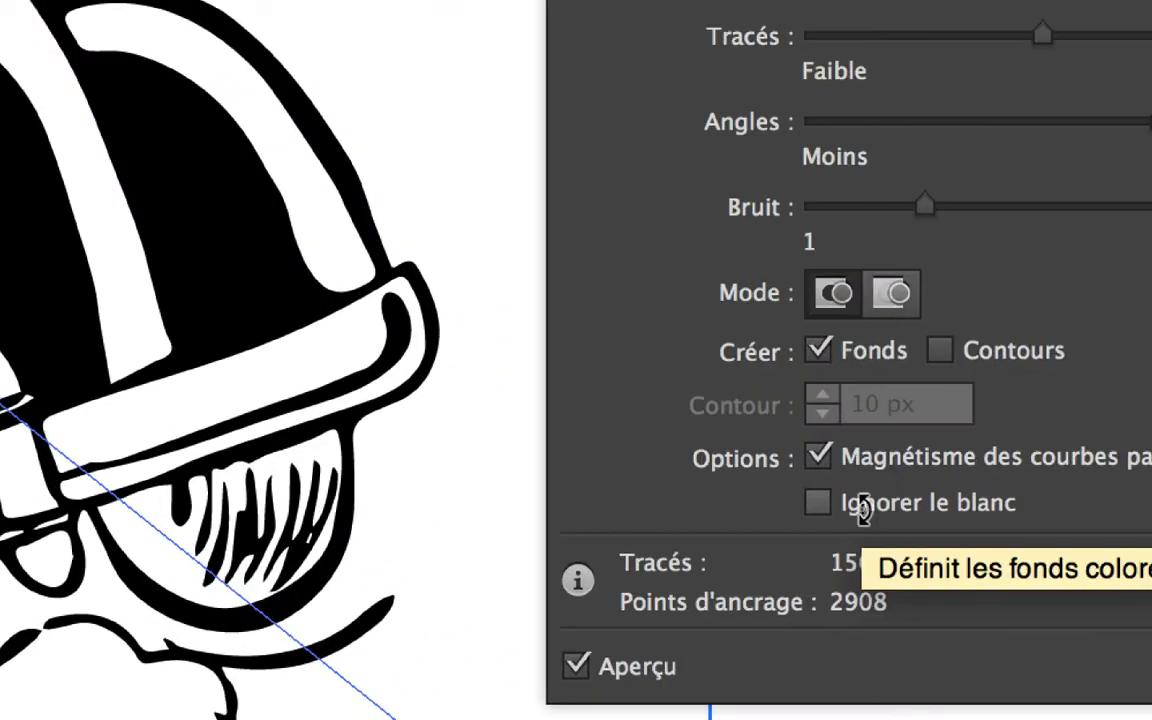
Set the car tracing to ignore white, and expand it into vector paths
{"action": "left_click", "coordinate": [865, 520]}
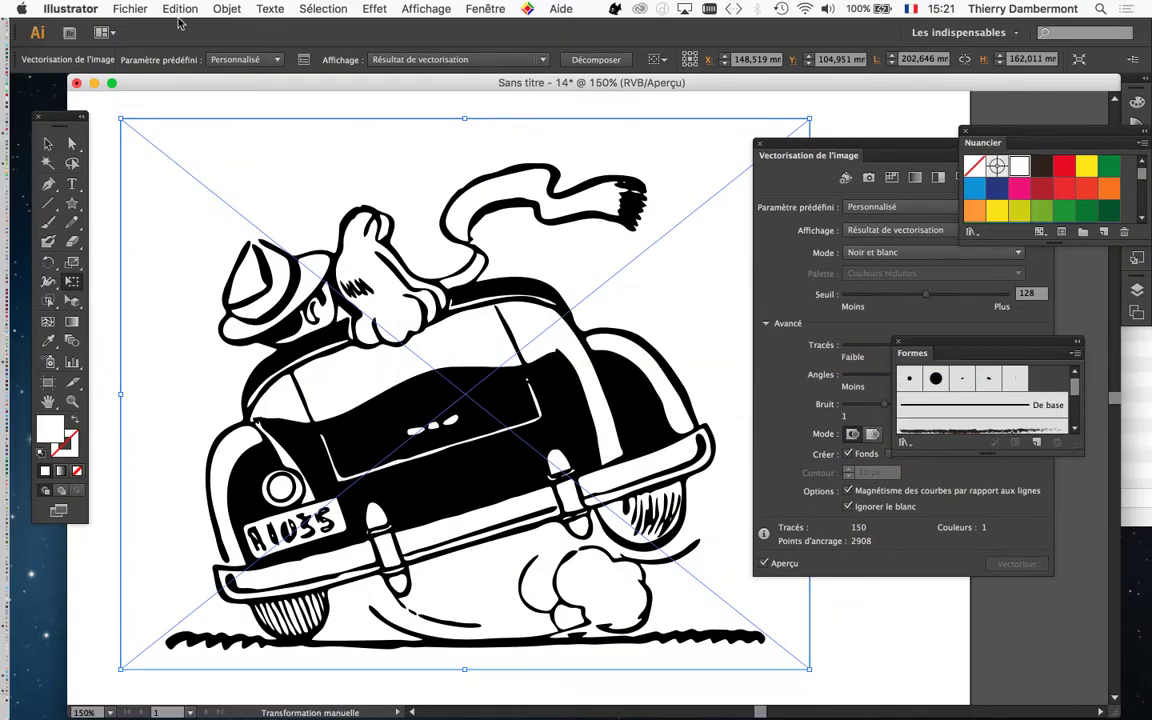
{"action": "left_click", "coordinate": [227, 9]}
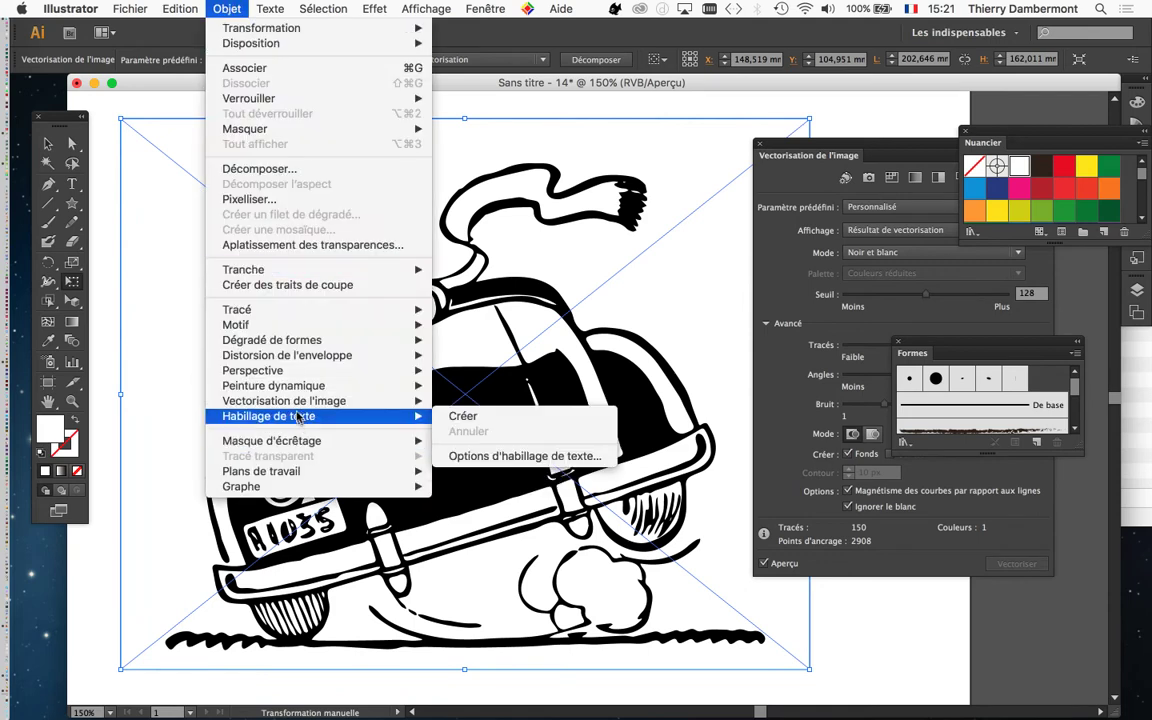
{"action": "mouse_move", "coordinate": [296, 403]}
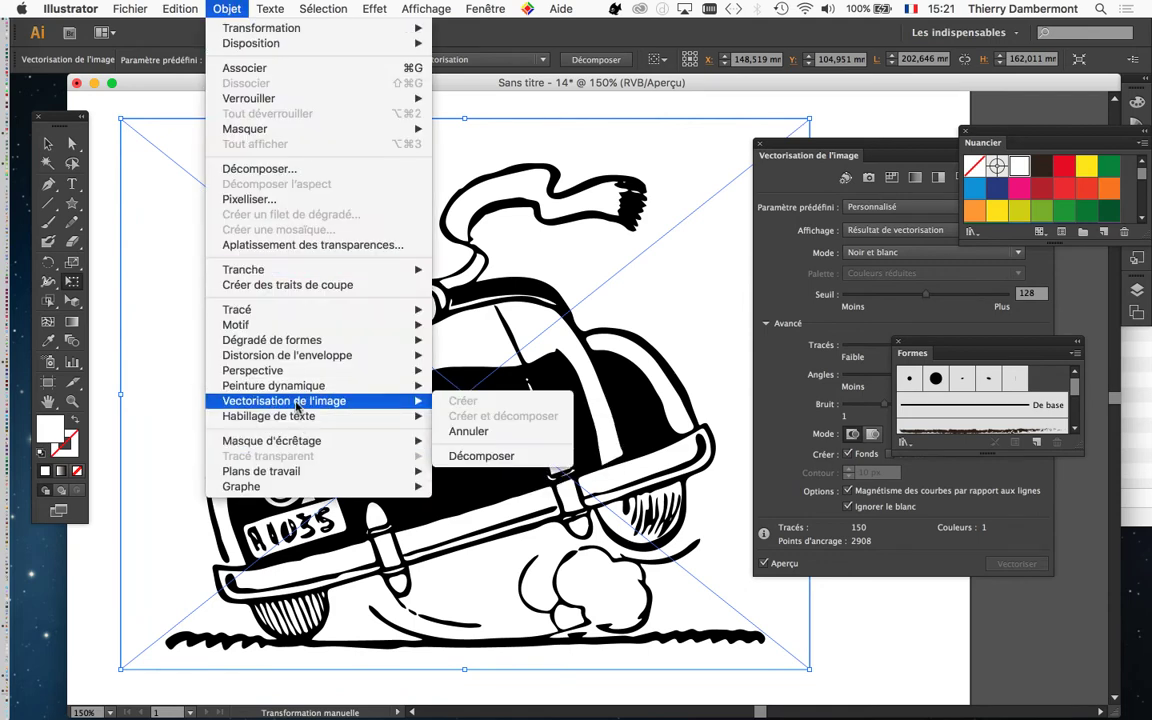
{"action": "left_click", "coordinate": [481, 456]}
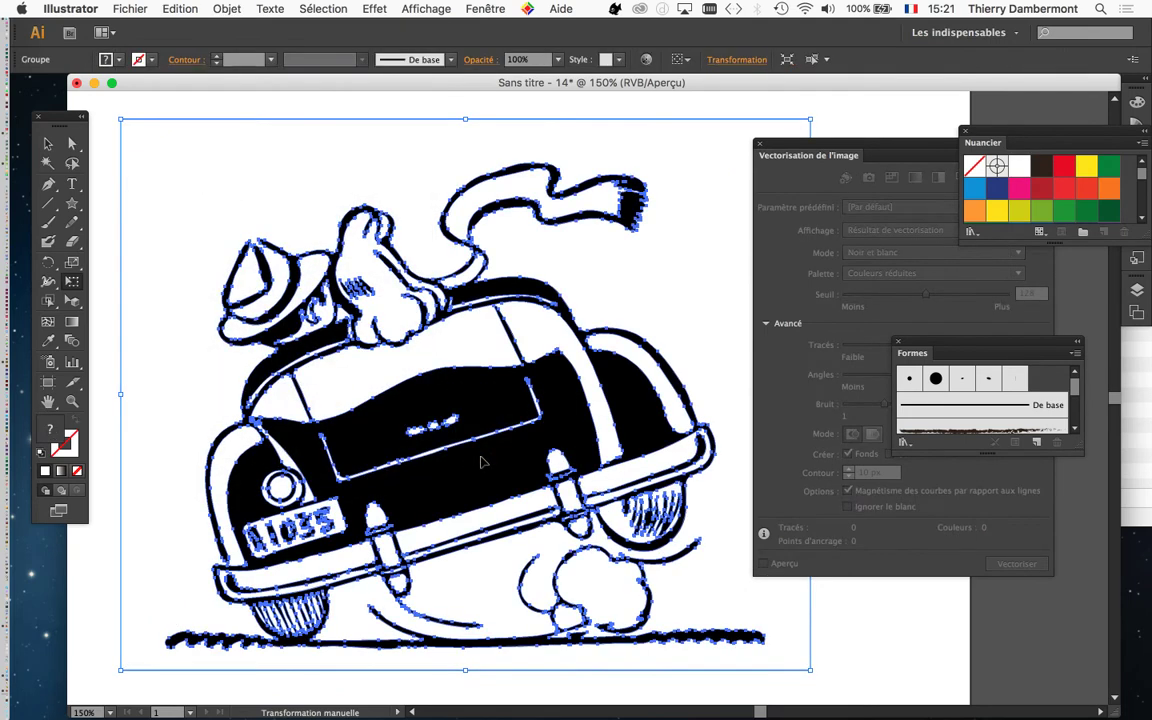
Show the transparency grid to check the white areas of the newly expanded drawing, and hide it again
{"action": "left_click", "coordinate": [438, 8]}
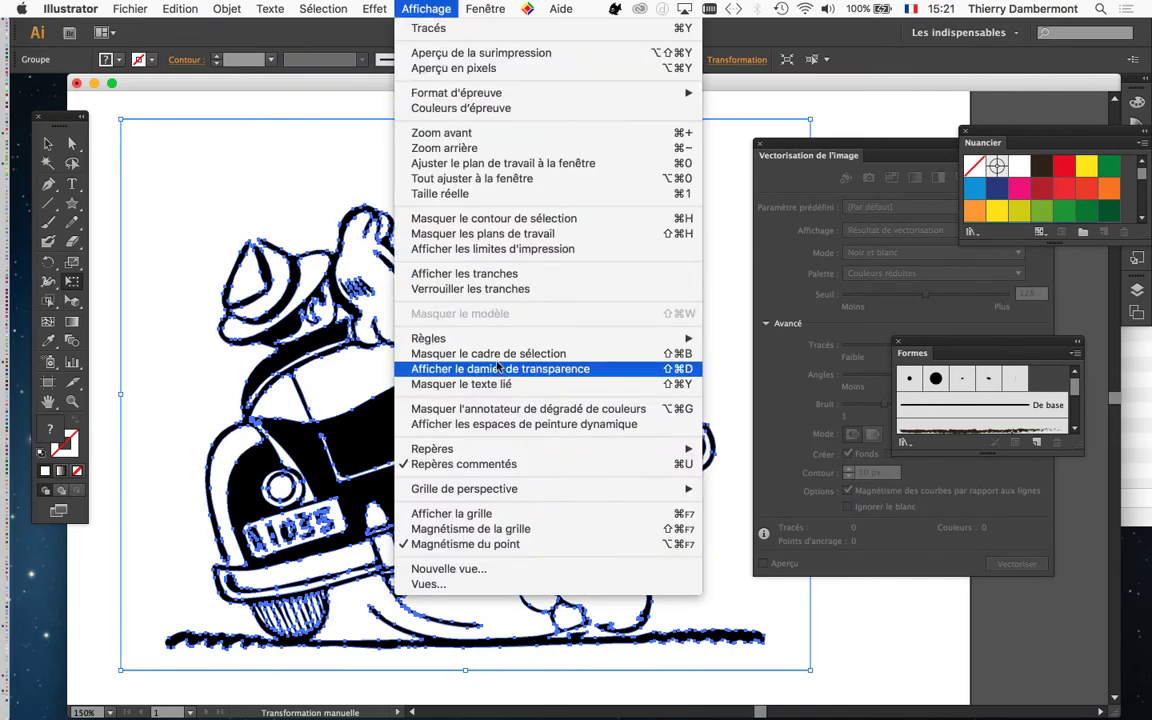
{"action": "left_click", "coordinate": [450, 328]}
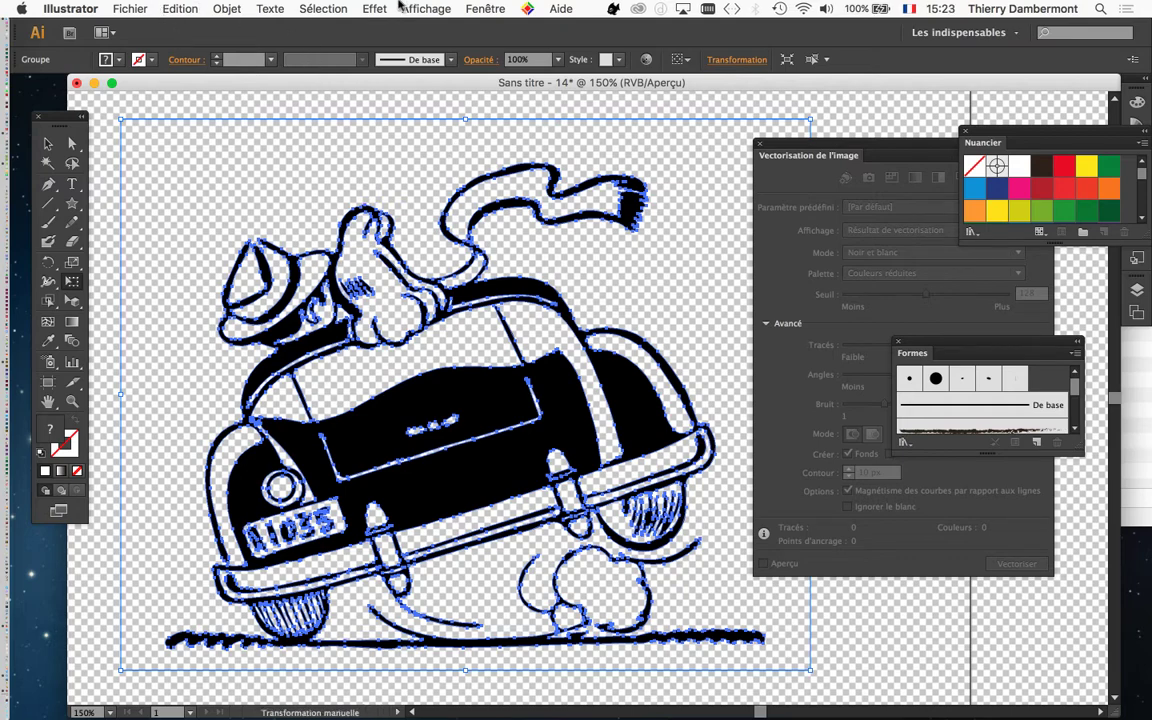
{"action": "left_click", "coordinate": [410, 8]}
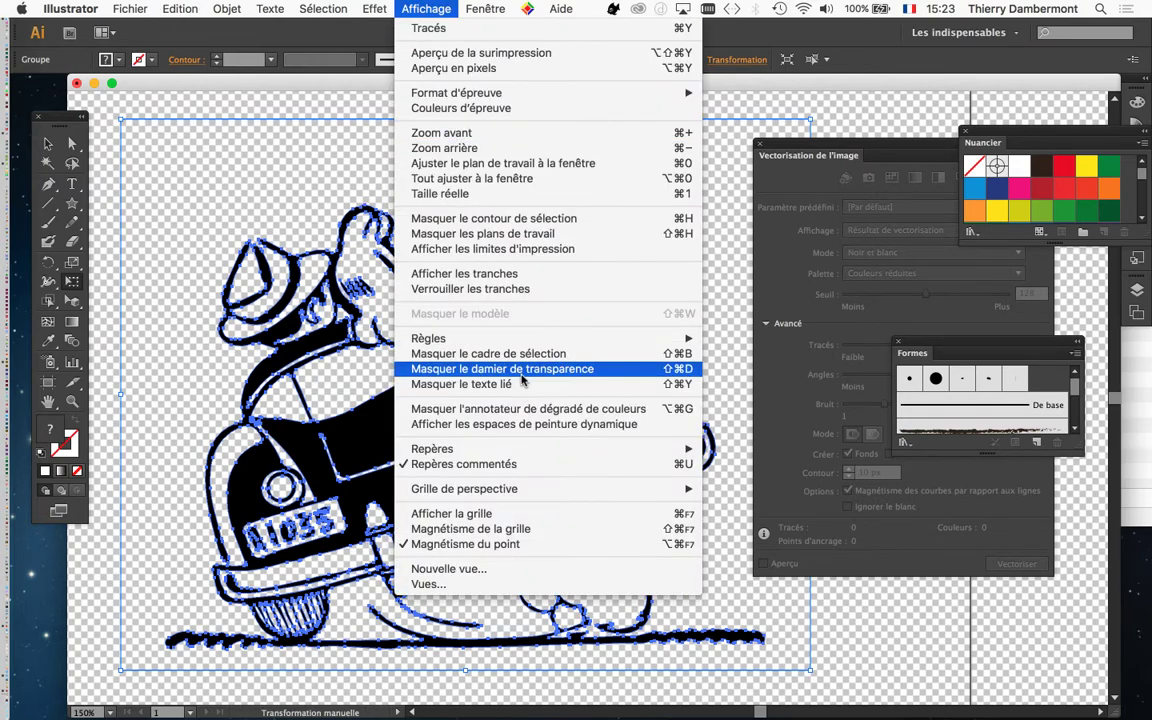
{"action": "left_click", "coordinate": [521, 375]}
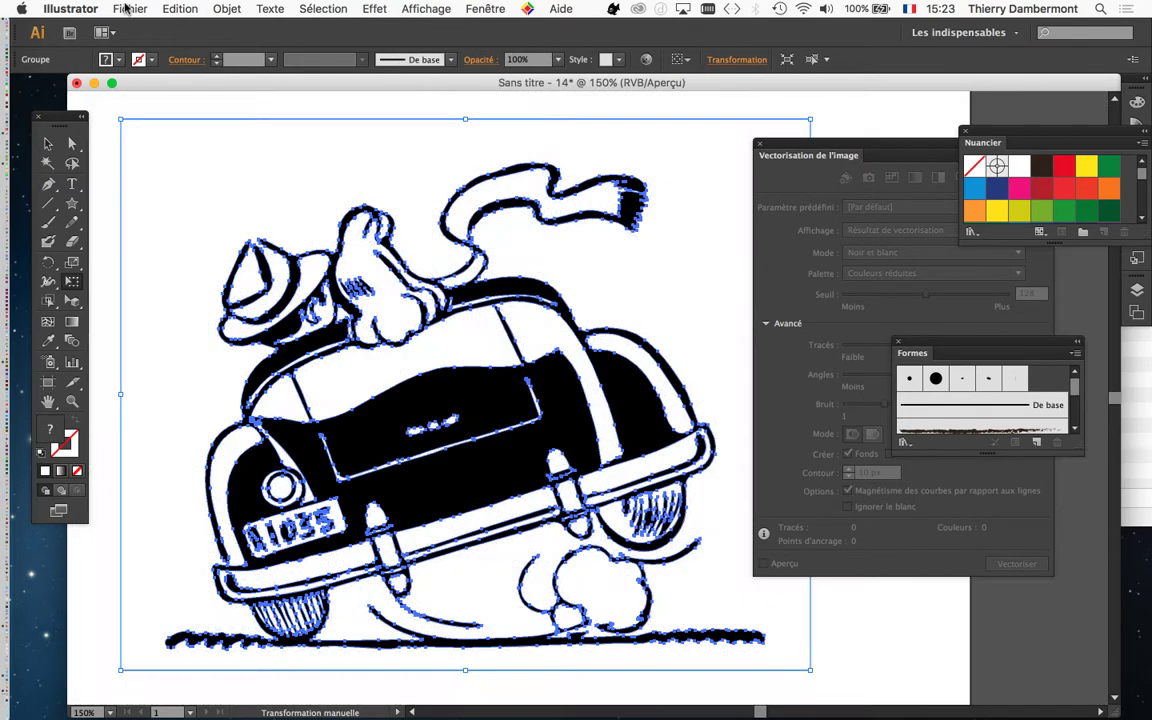
Save the document as A-01.ai in the folder "A-colorisation des taches blanches", in Adobe Illustrator format with the Illustrator CS6 version
{"action": "left_click", "coordinate": [130, 8]}
{"action": "left_click", "coordinate": [158, 145]}
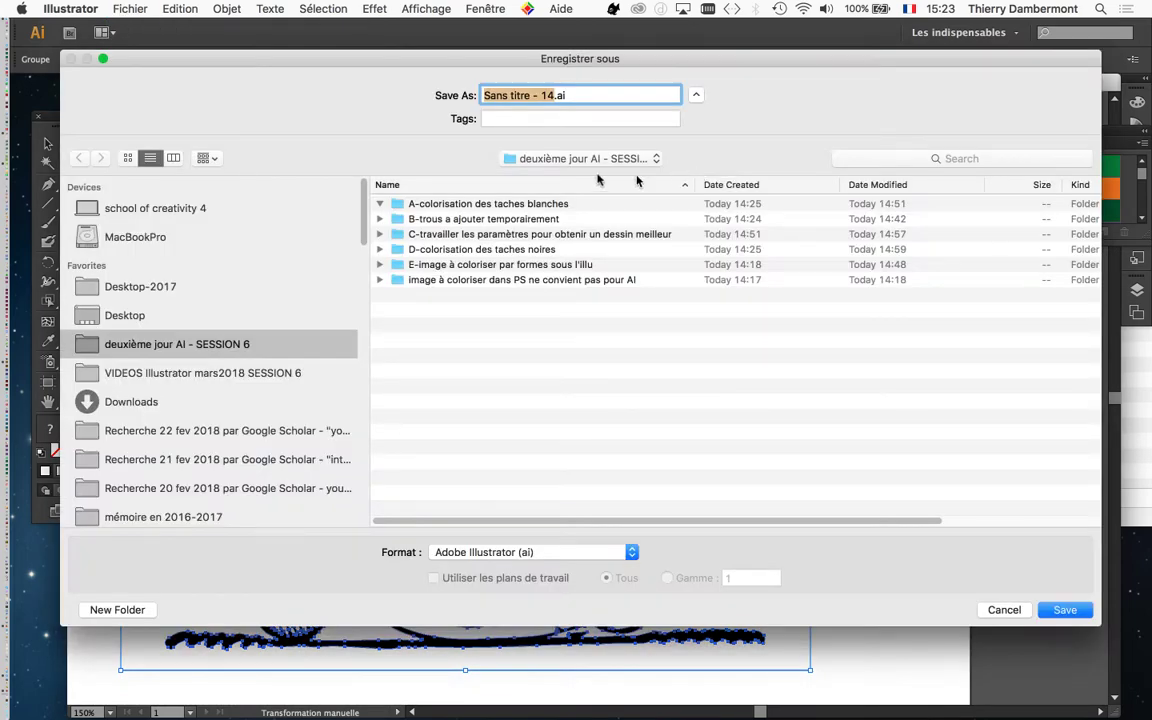
{"action": "double_click", "coordinate": [420, 204]}
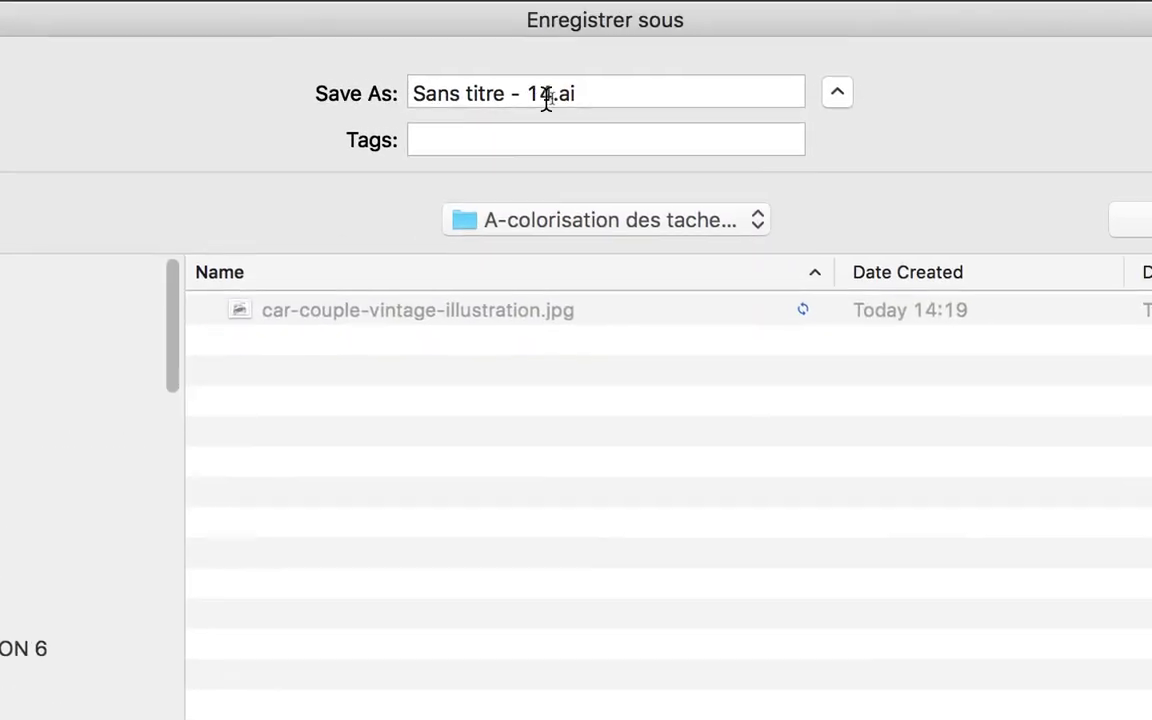
{"action": "left_click_drag", "start_coordinate": [546, 96], "coordinate": [412, 94]}
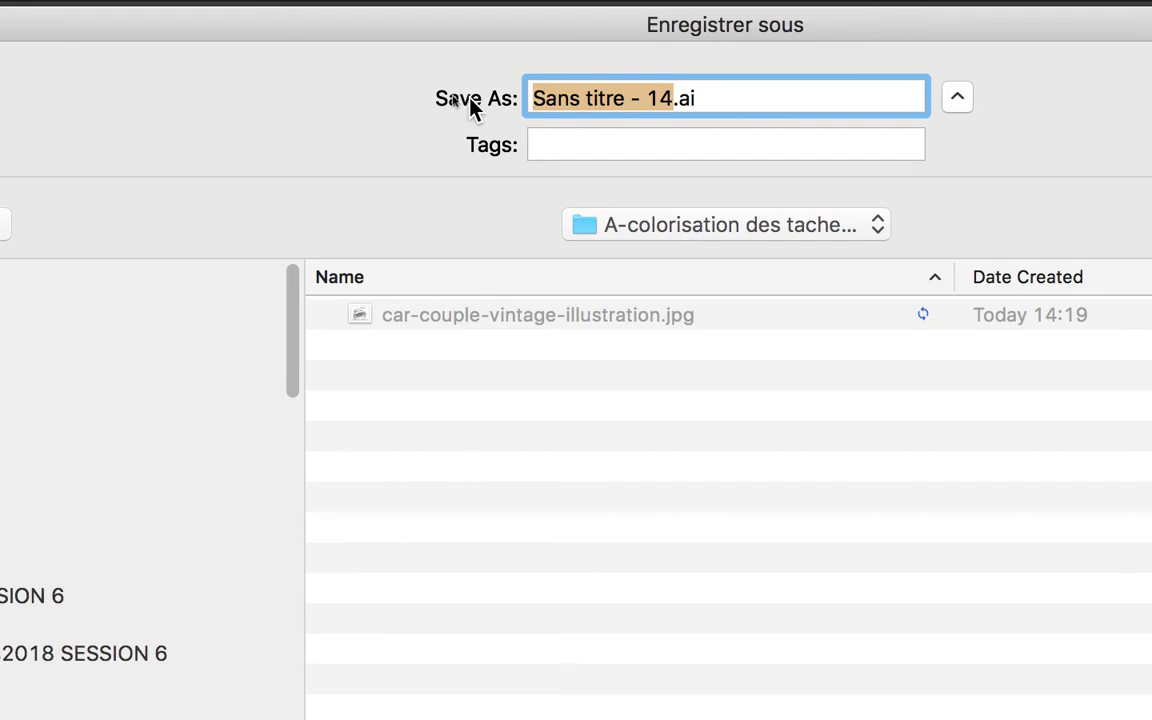
{"action": "type", "text": "A-01"}
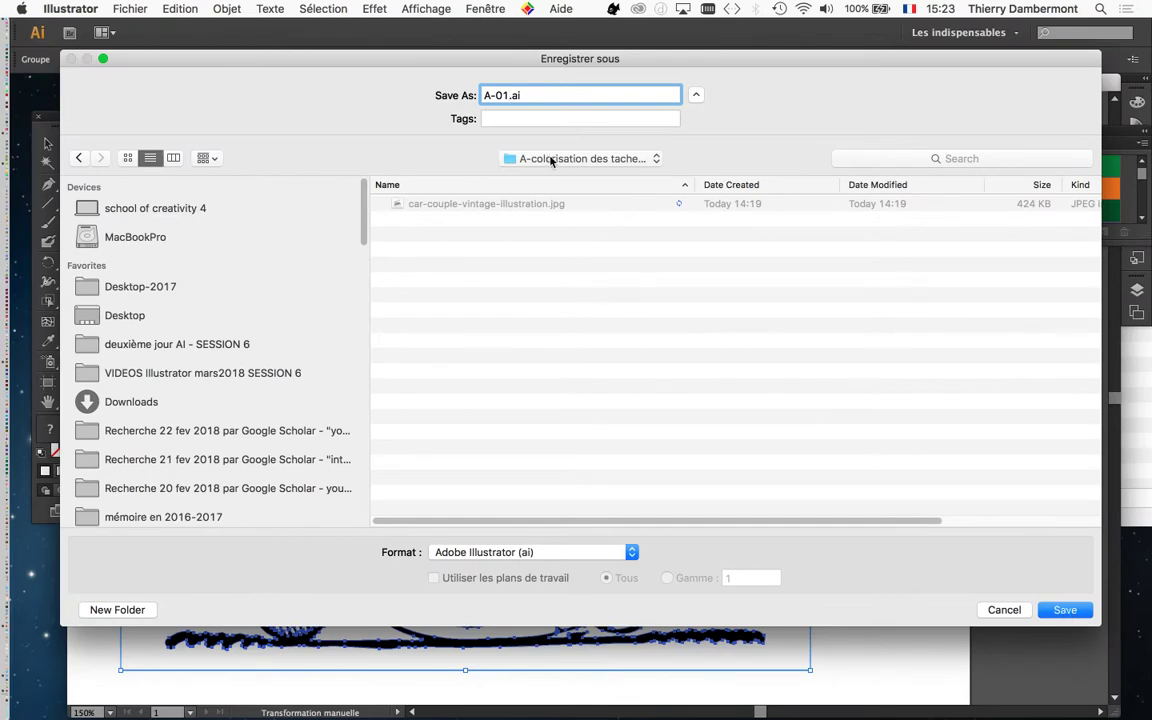
{"action": "left_click", "coordinate": [551, 161]}
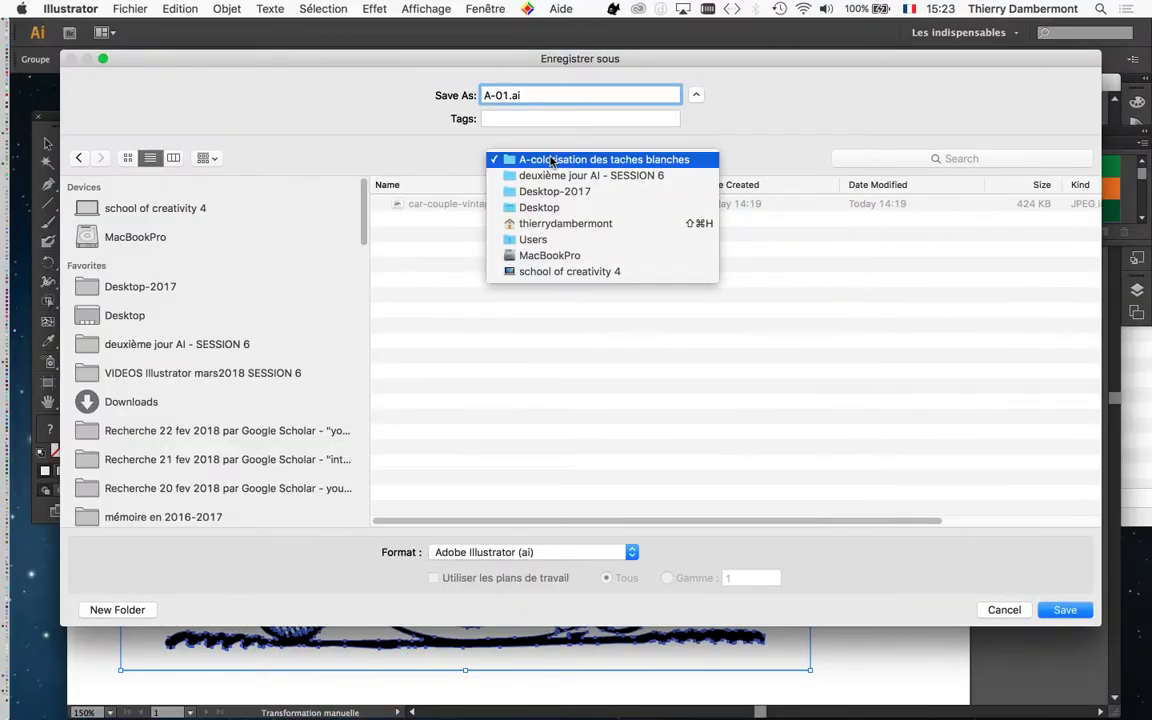
{"action": "left_click", "coordinate": [551, 161]}
{"action": "left_click", "coordinate": [1066, 610]}
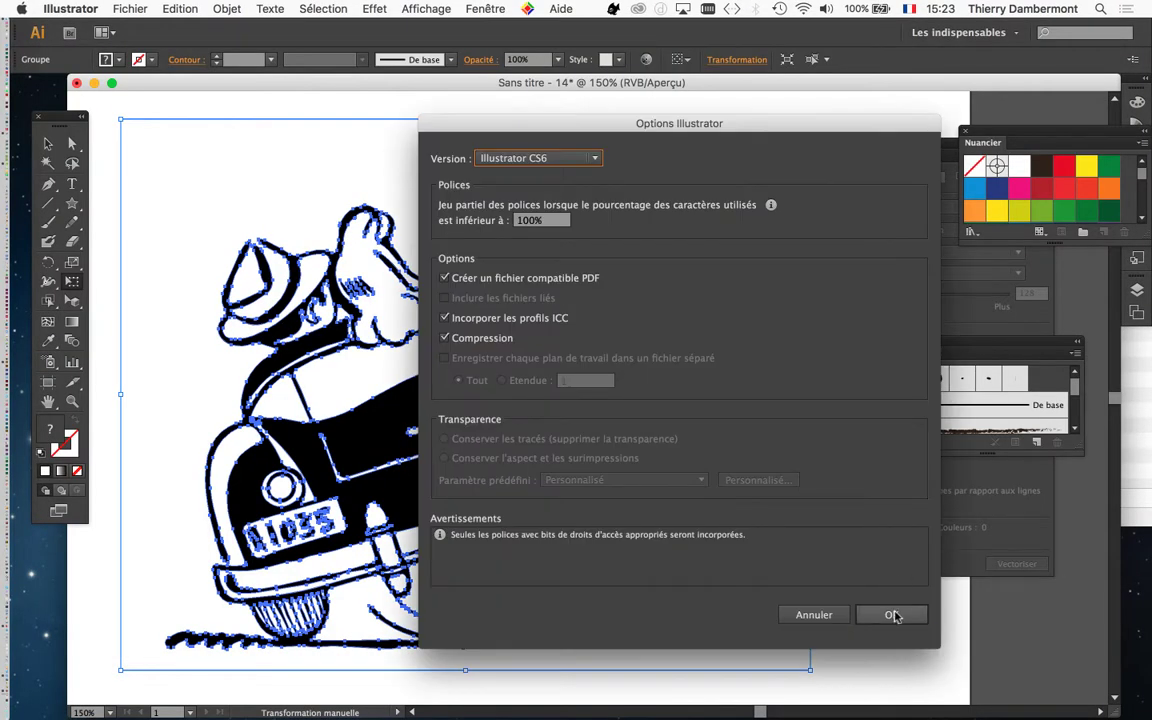
{"action": "left_click", "coordinate": [890, 610]}
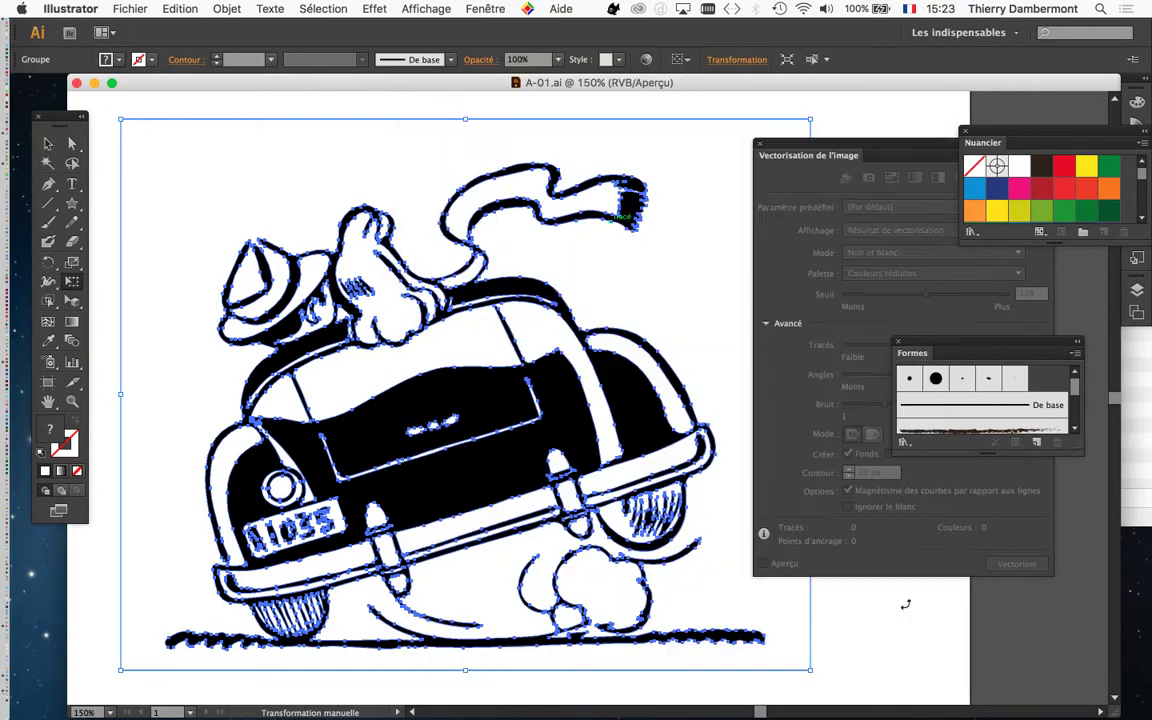
Save a second version of the document as A-02.ai in the same folder, keeping the Illustrator CS6 options
{"action": "left_click", "coordinate": [128, 8]}
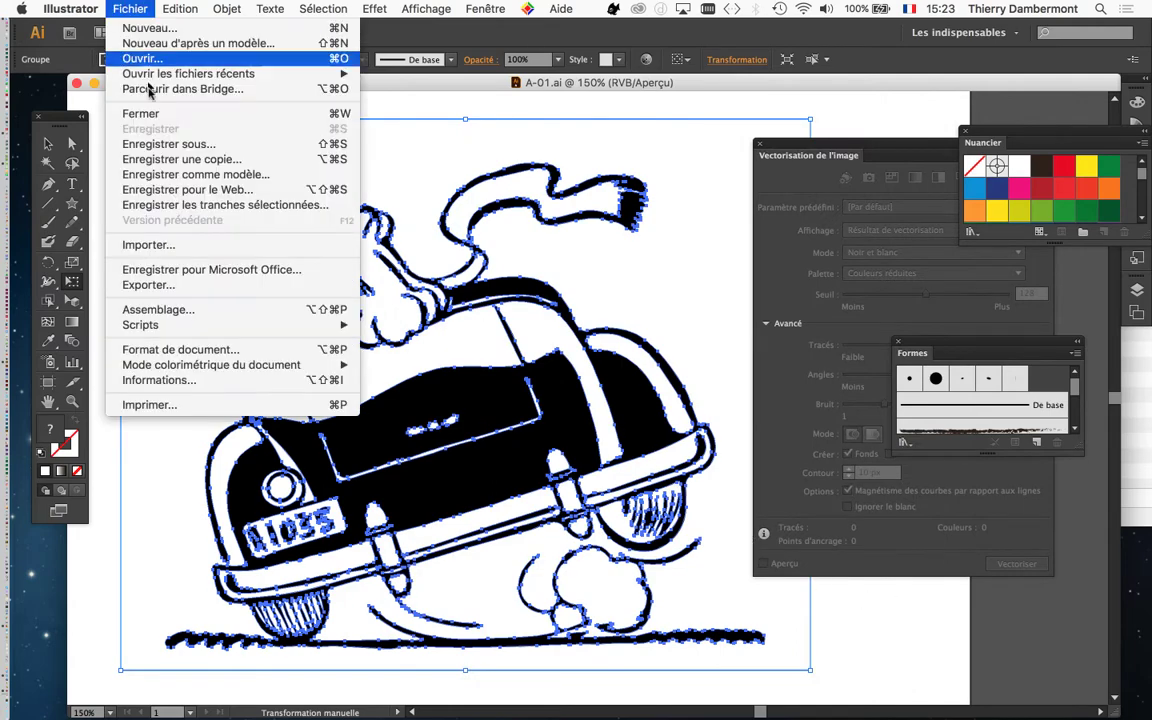
{"action": "left_click", "coordinate": [155, 128]}
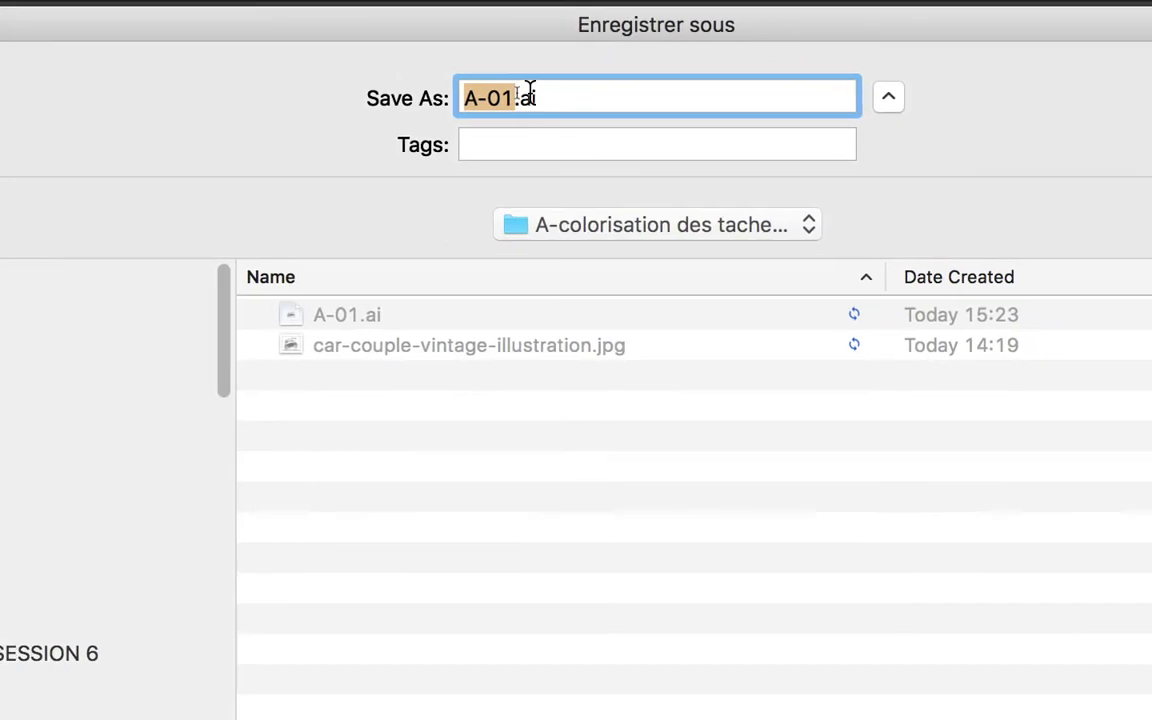
{"action": "left_click", "coordinate": [474, 95]}
{"action": "left_click_drag", "start_coordinate": [510, 95], "coordinate": [521, 95]}
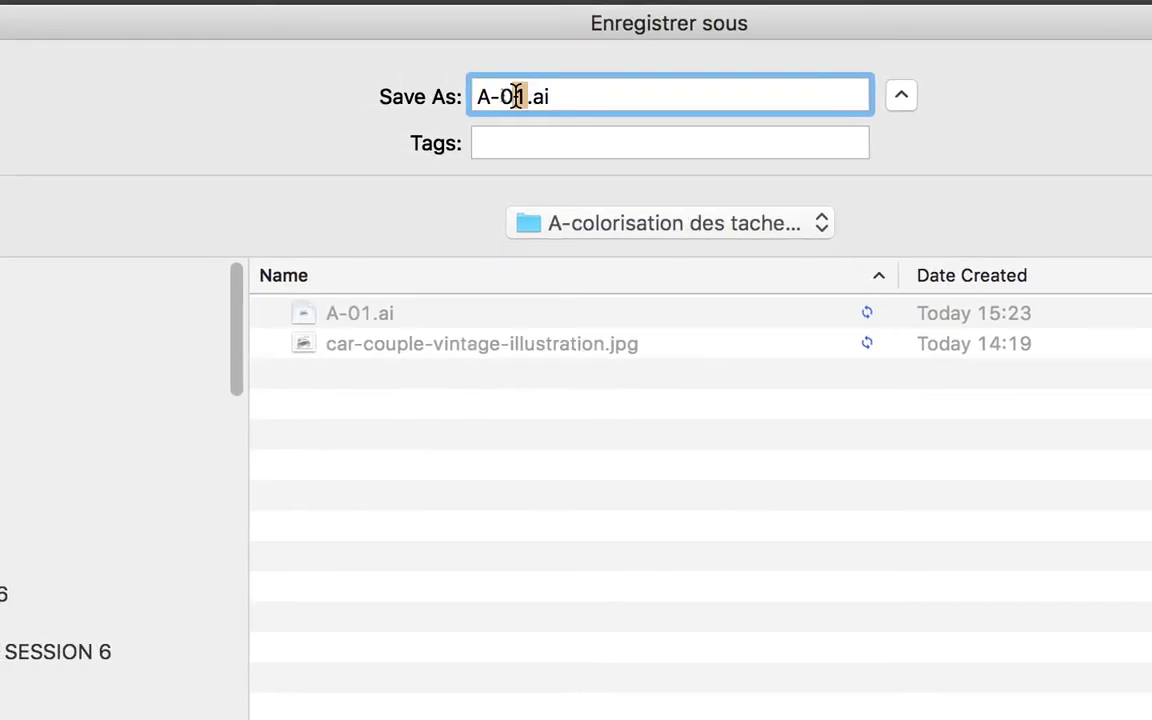
{"action": "type", "text": "2"}
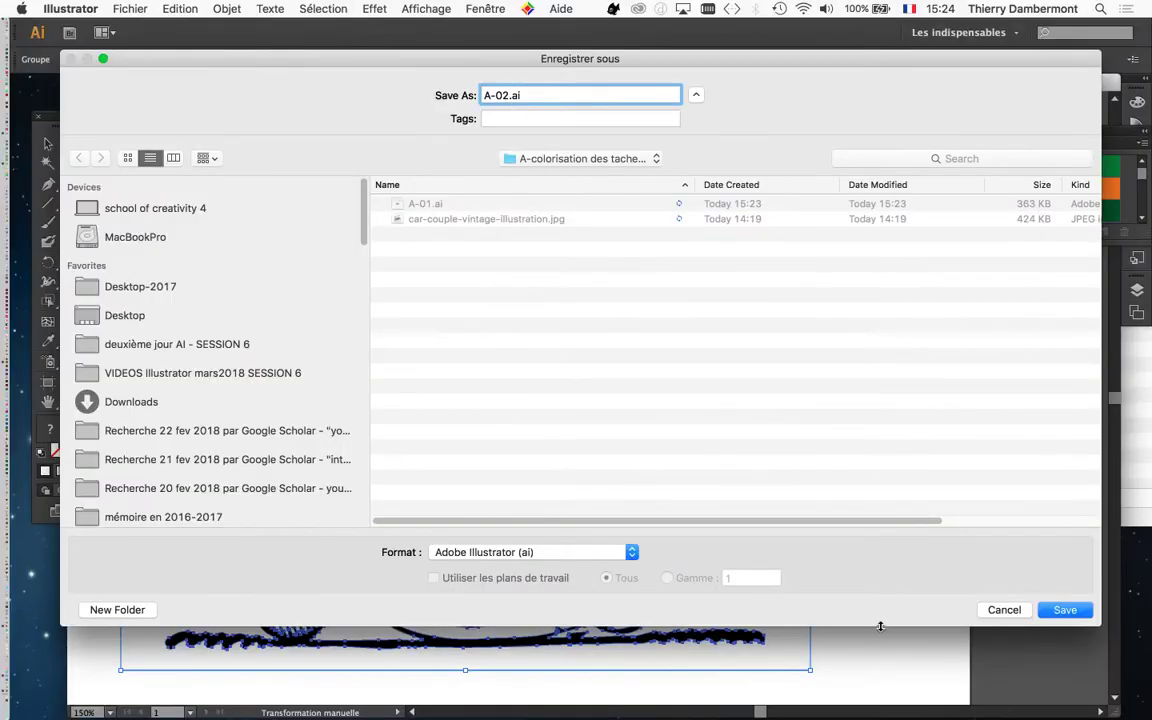
{"action": "left_click", "coordinate": [1052, 613]}
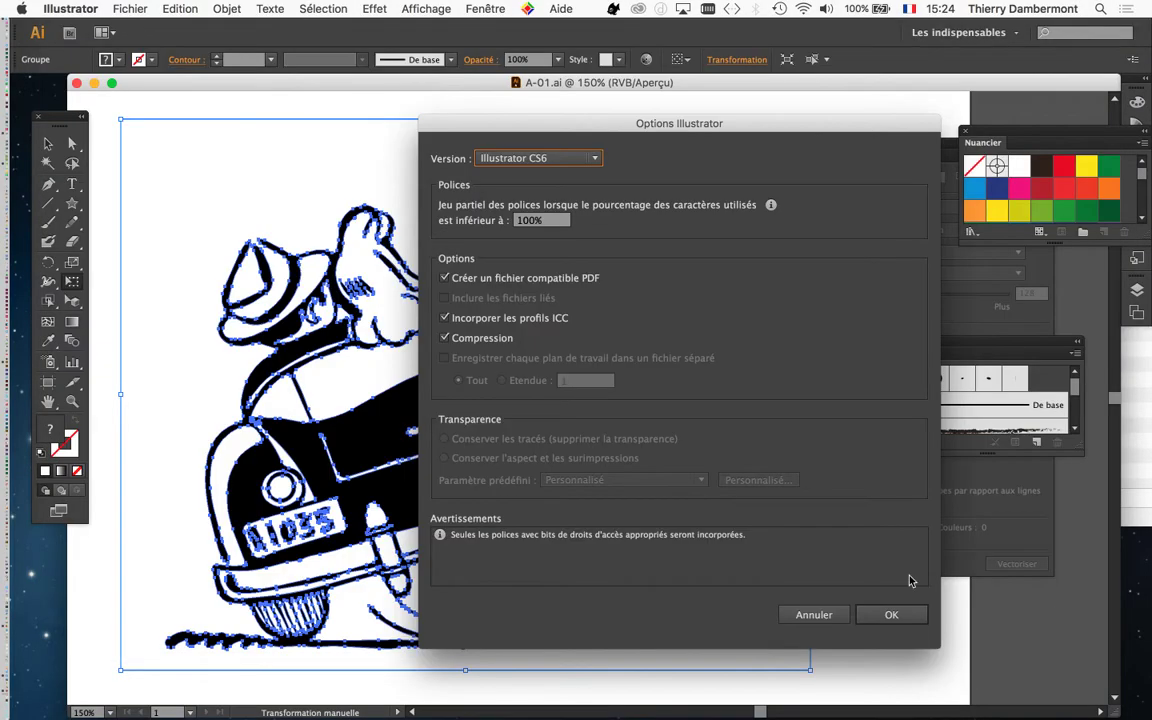
{"action": "left_click", "coordinate": [891, 614]}
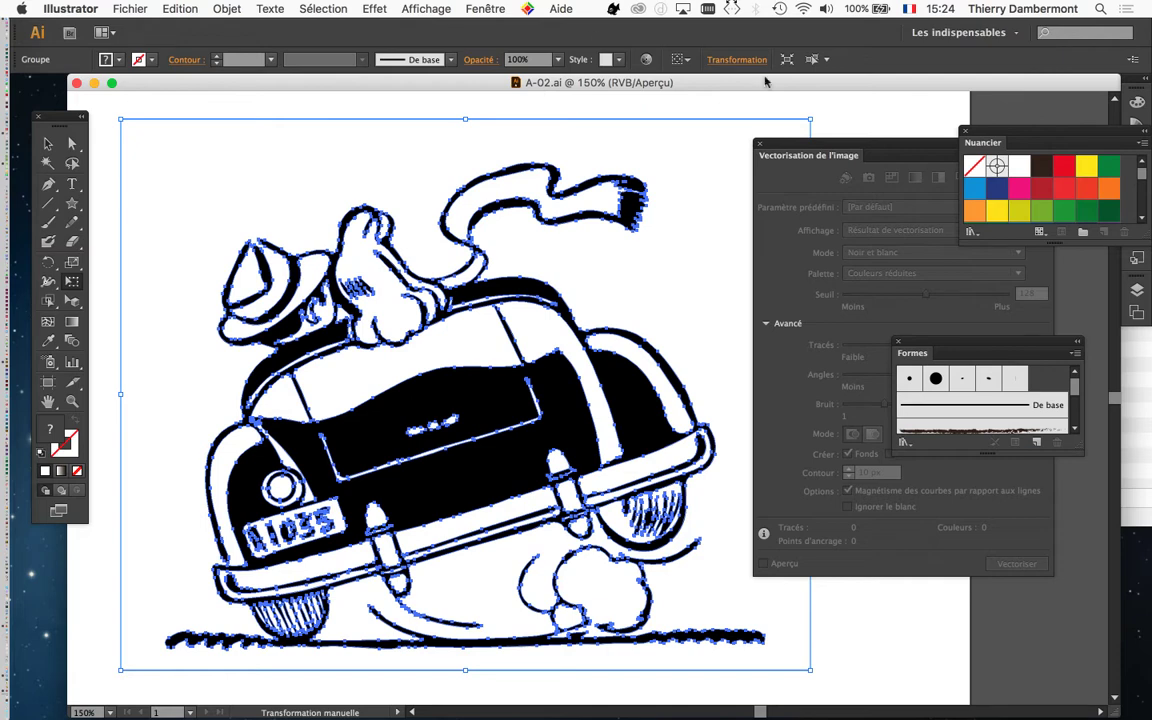
Close the Image Trace panel and deselect the car drawing
{"action": "left_click", "coordinate": [762, 146]}
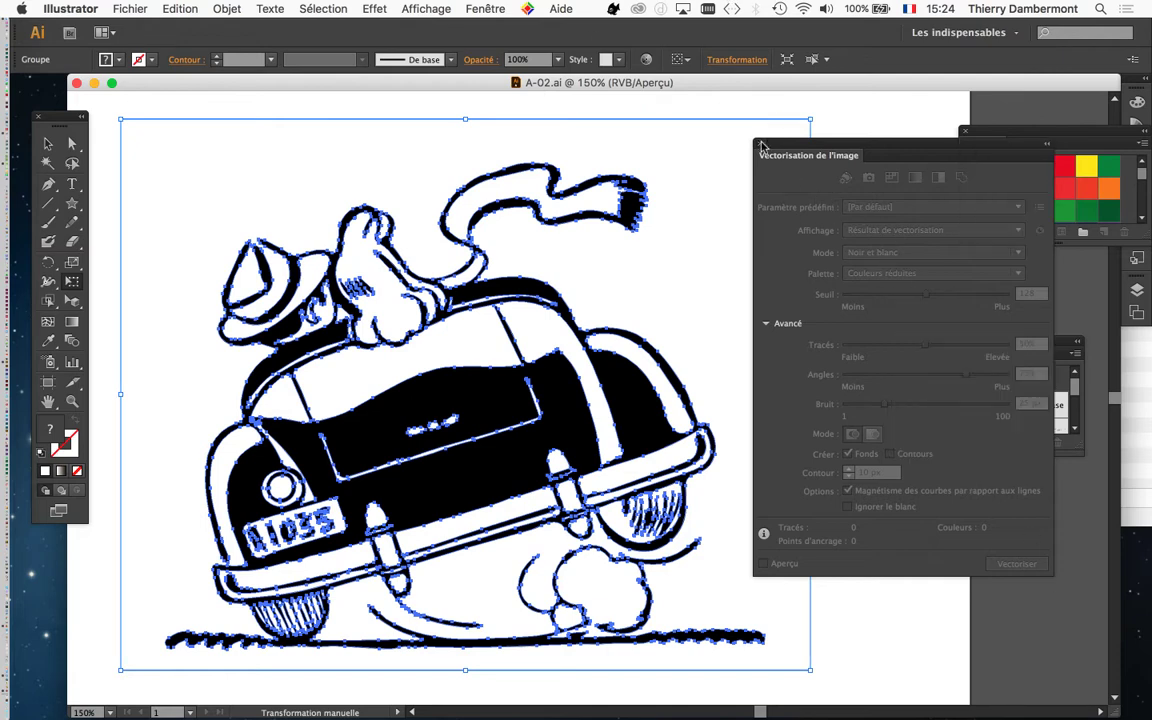
{"action": "left_click", "coordinate": [760, 145]}
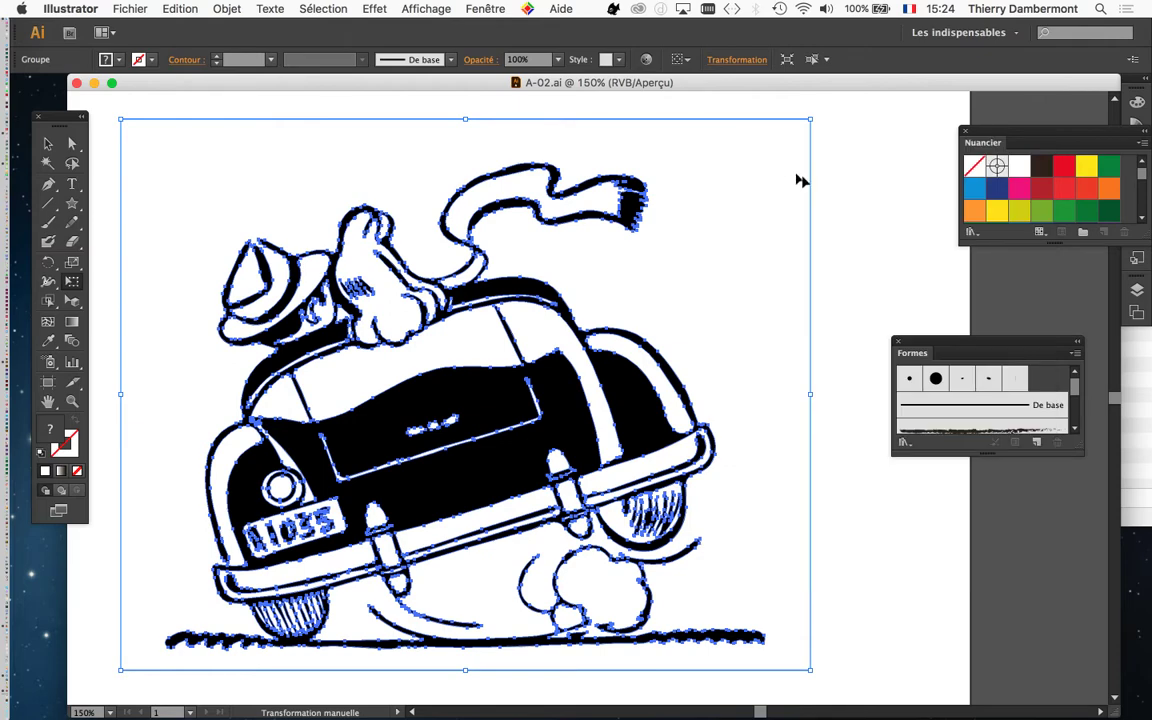
{"action": "left_click", "coordinate": [55, 147]}
{"action": "left_click", "coordinate": [105, 121]}
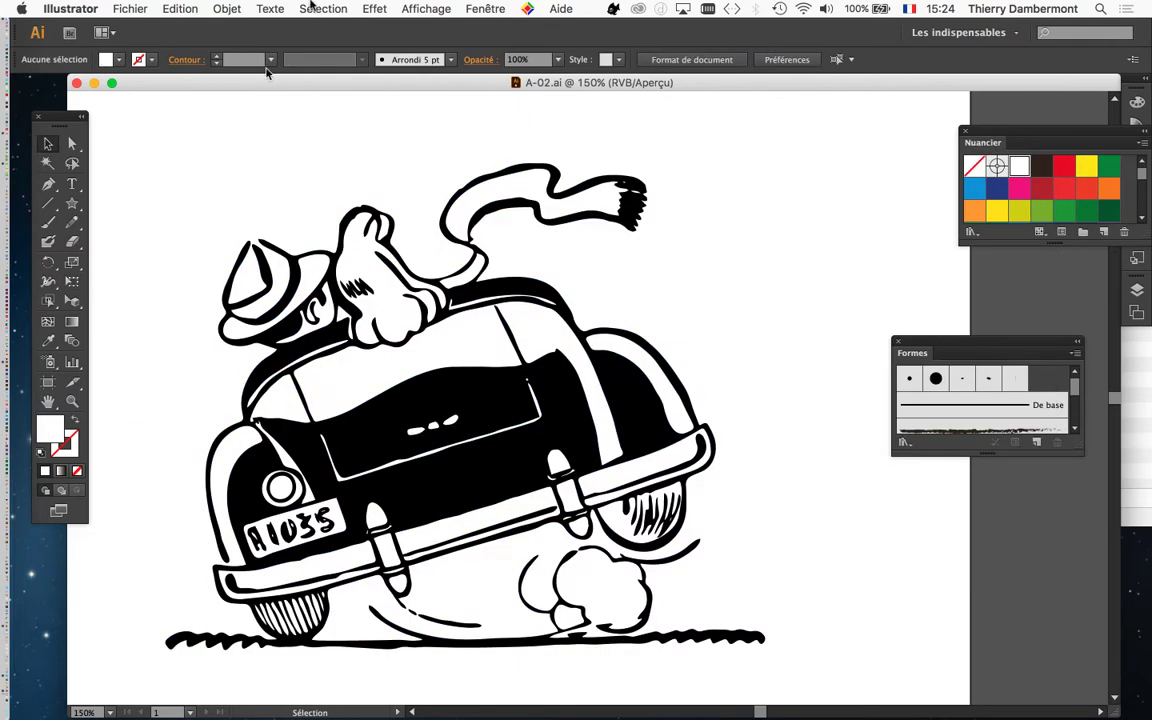
Alternate between the outline and preview displays to examine the drawing's paths and any invisible shapes
{"action": "left_click", "coordinate": [422, 9]}
{"action": "left_click", "coordinate": [428, 28]}
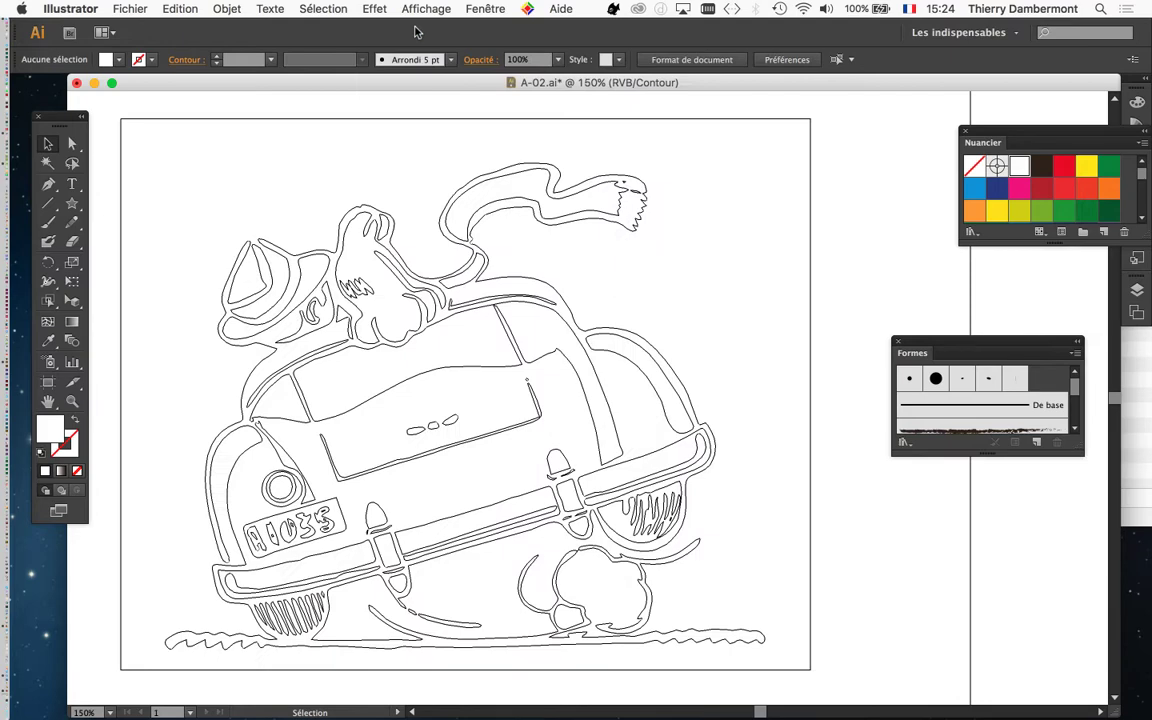
{"action": "left_click", "coordinate": [424, 9]}
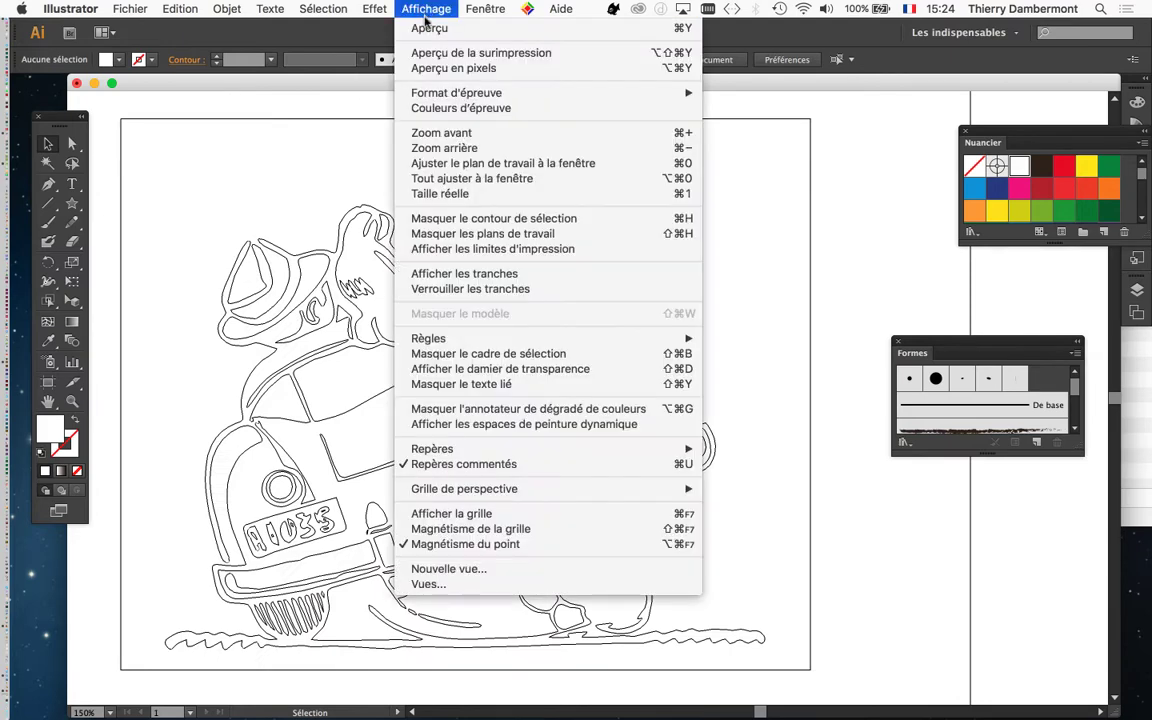
{"action": "left_click", "coordinate": [428, 29]}
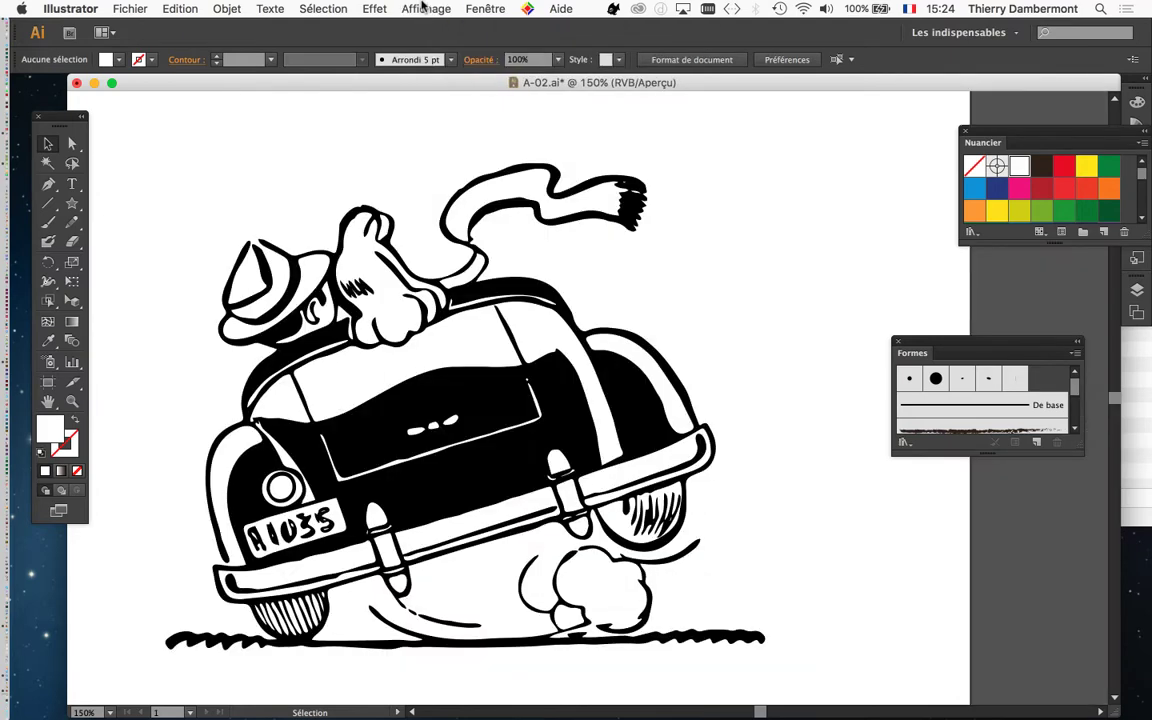
{"action": "left_click", "coordinate": [424, 9]}
{"action": "left_click", "coordinate": [428, 28]}
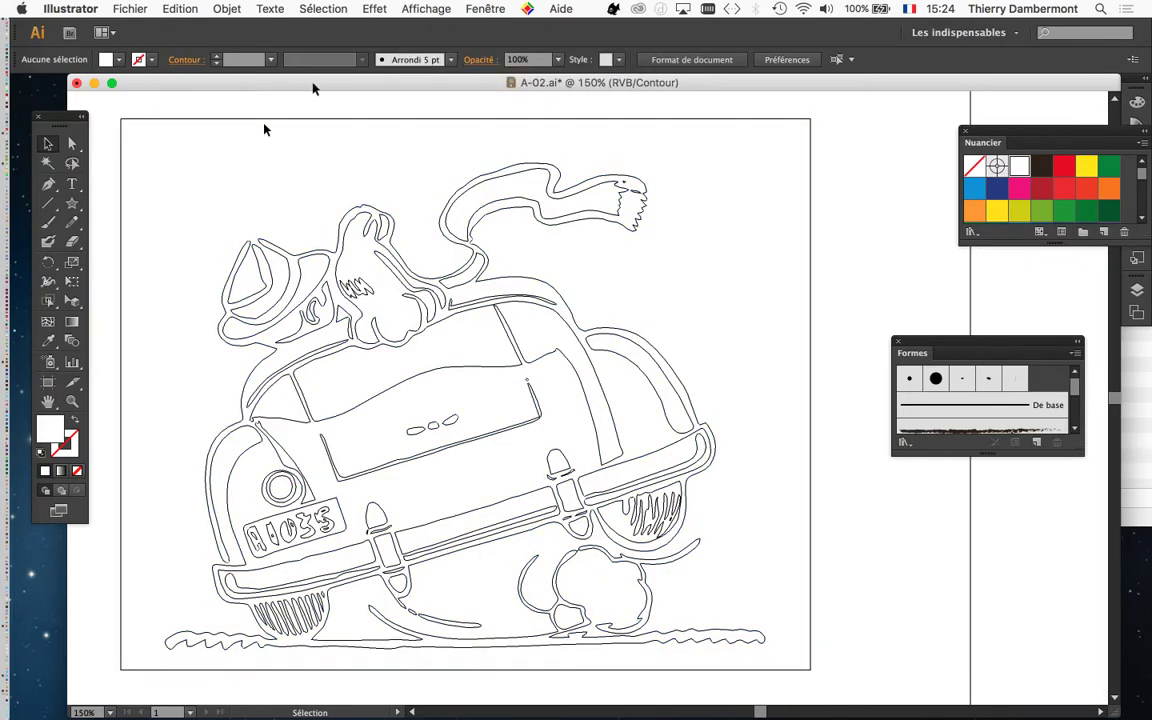
{"action": "left_click", "coordinate": [441, 11]}
{"action": "left_click", "coordinate": [430, 28]}
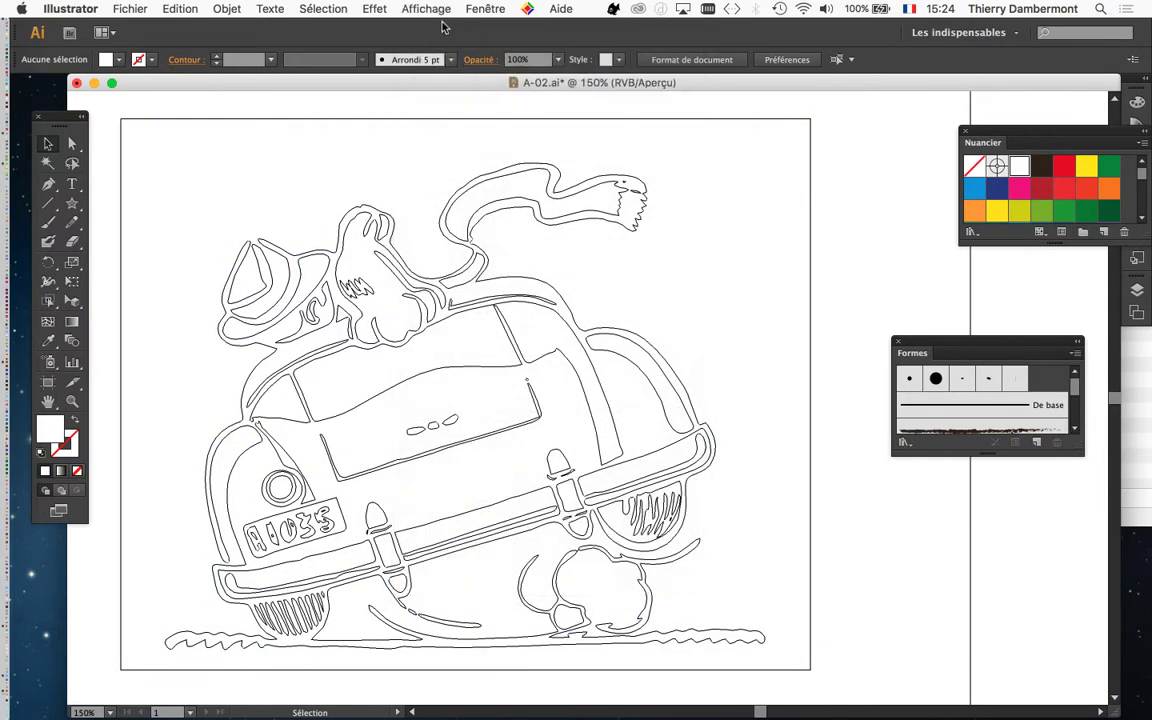
Delete the unfilled rectangular frame around the car drawing in outline display, and return to preview
{"action": "left_click", "coordinate": [410, 10]}
{"action": "left_click", "coordinate": [440, 28]}
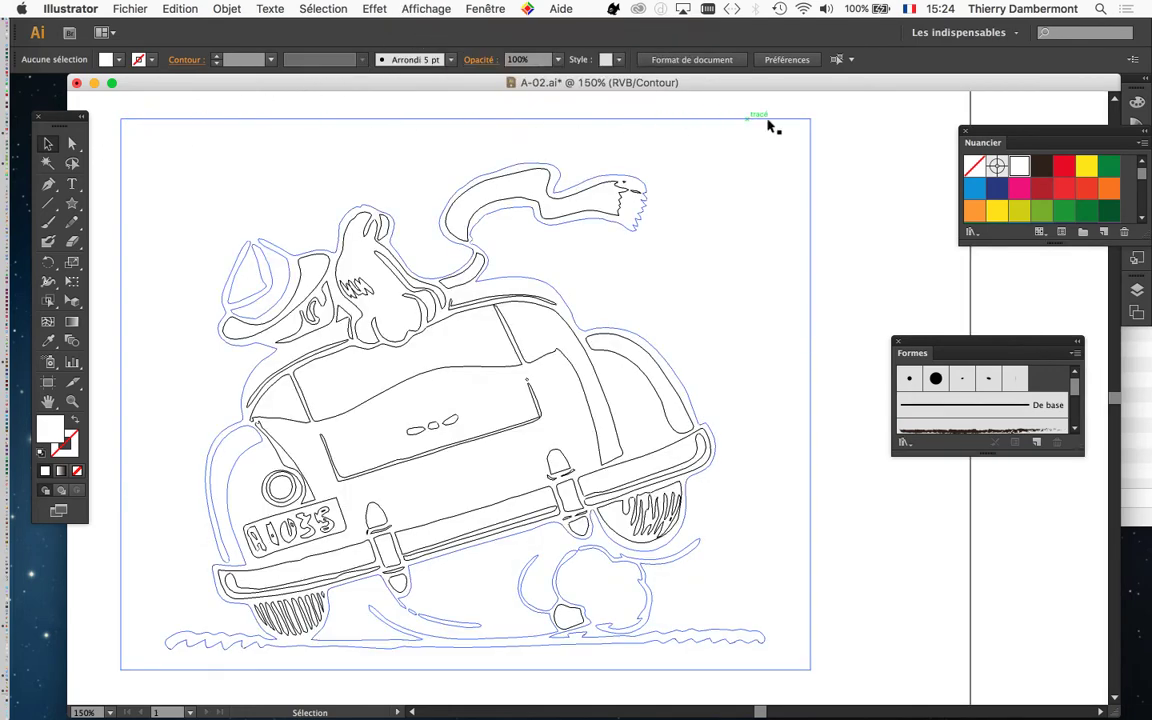
{"action": "left_click", "coordinate": [72, 145]}
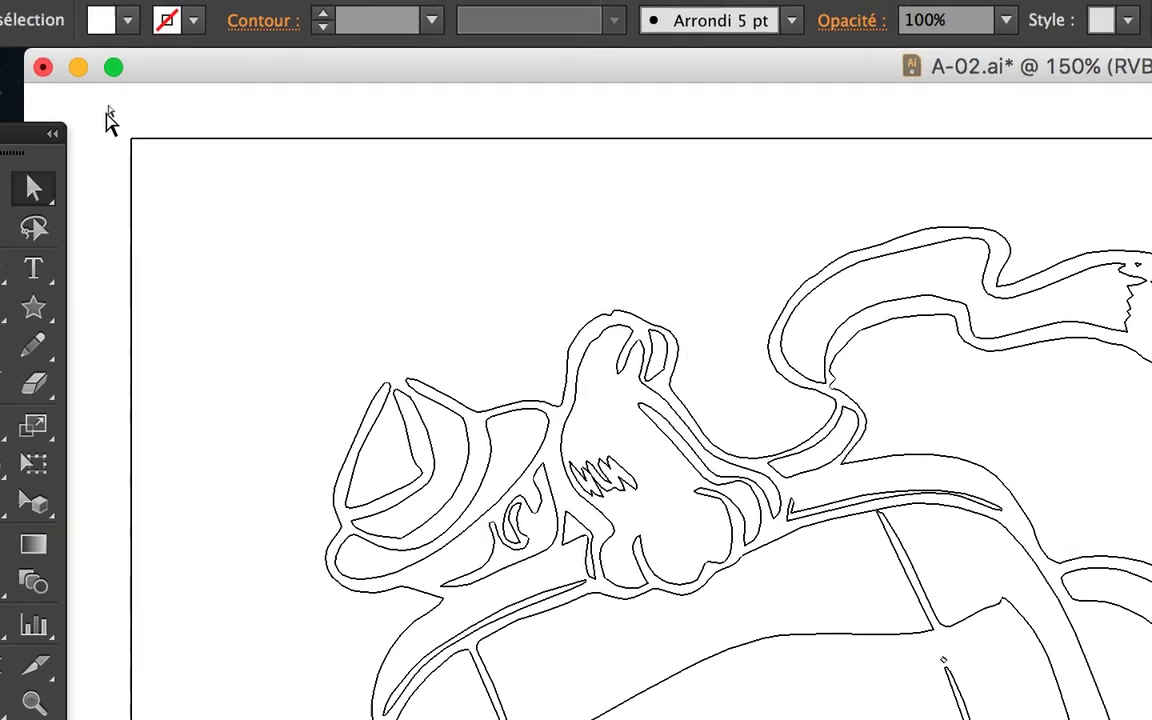
{"action": "left_click", "coordinate": [125, 128]}
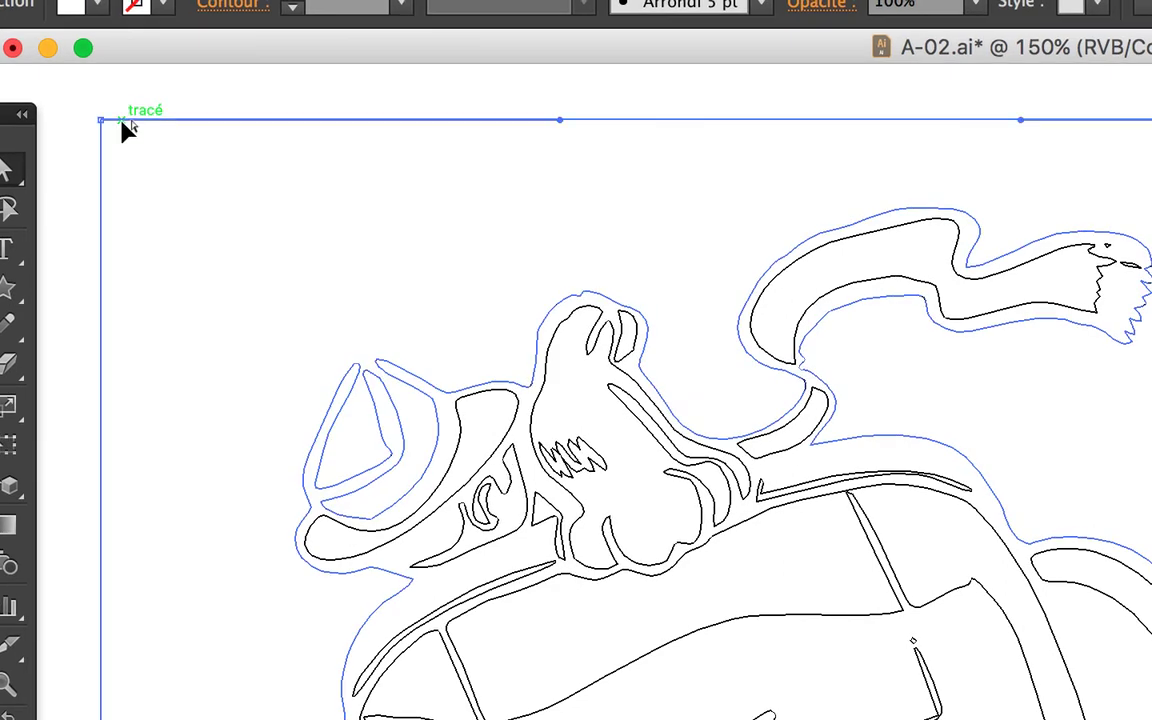
{"action": "key", "text": "super"}
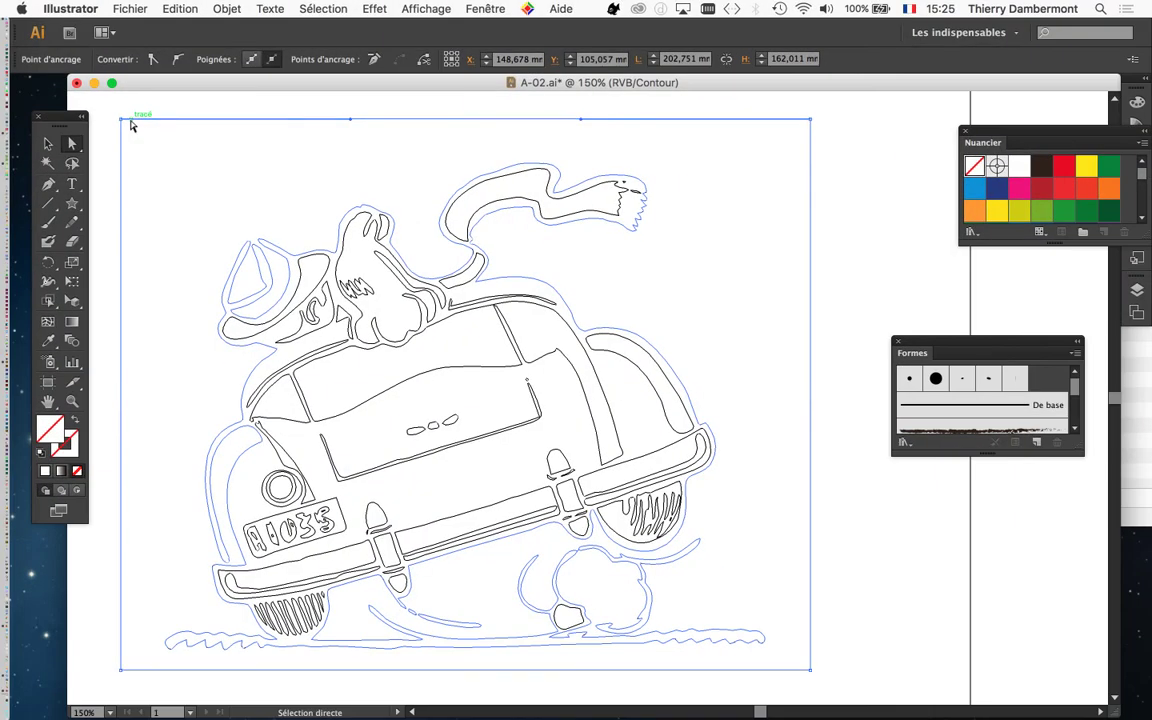
{"action": "key", "text": "Delete"}
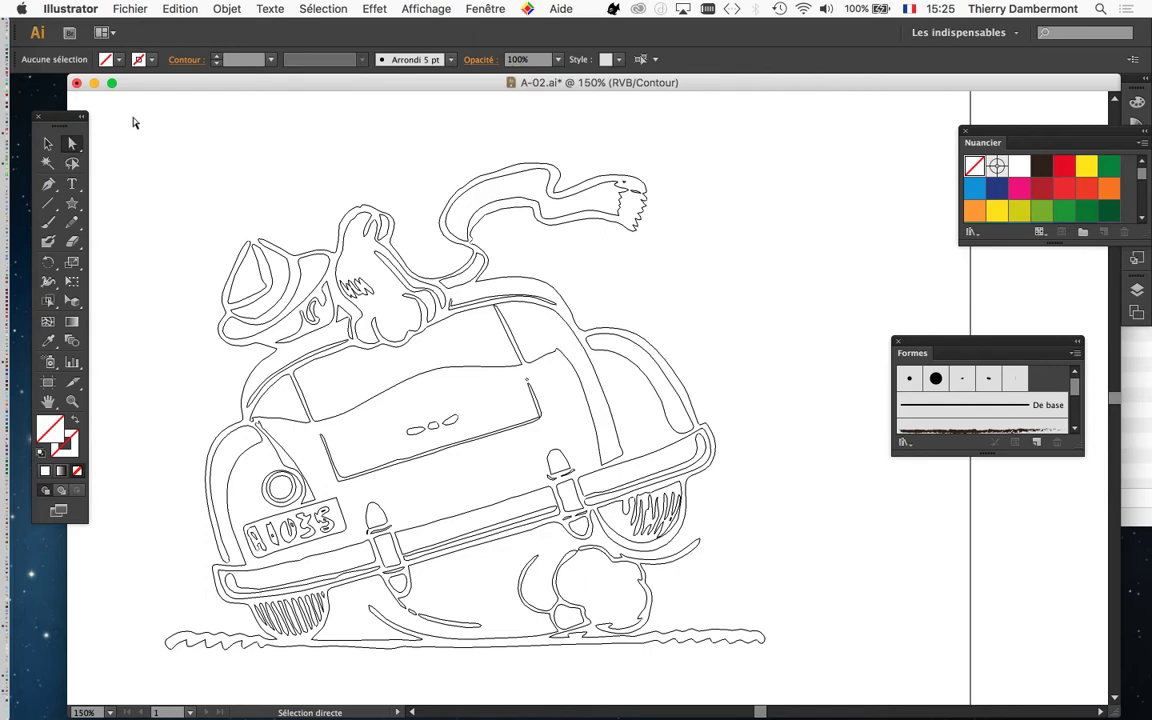
{"action": "left_click", "coordinate": [426, 8]}
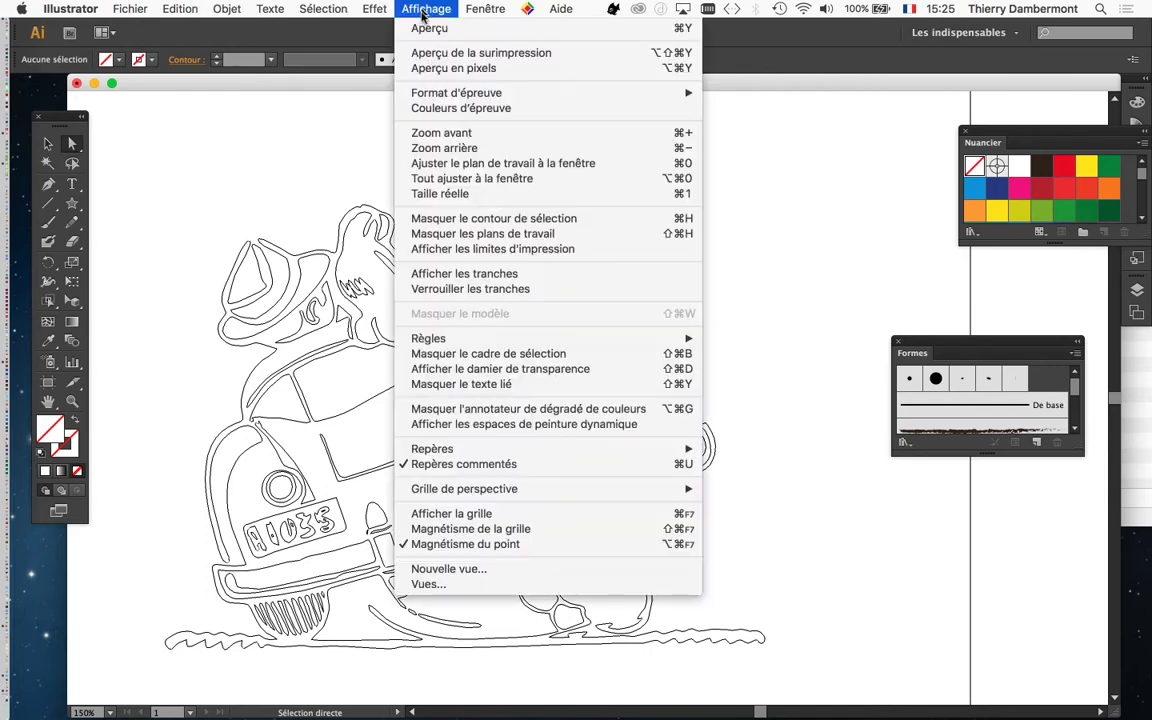
{"action": "left_click", "coordinate": [426, 29]}
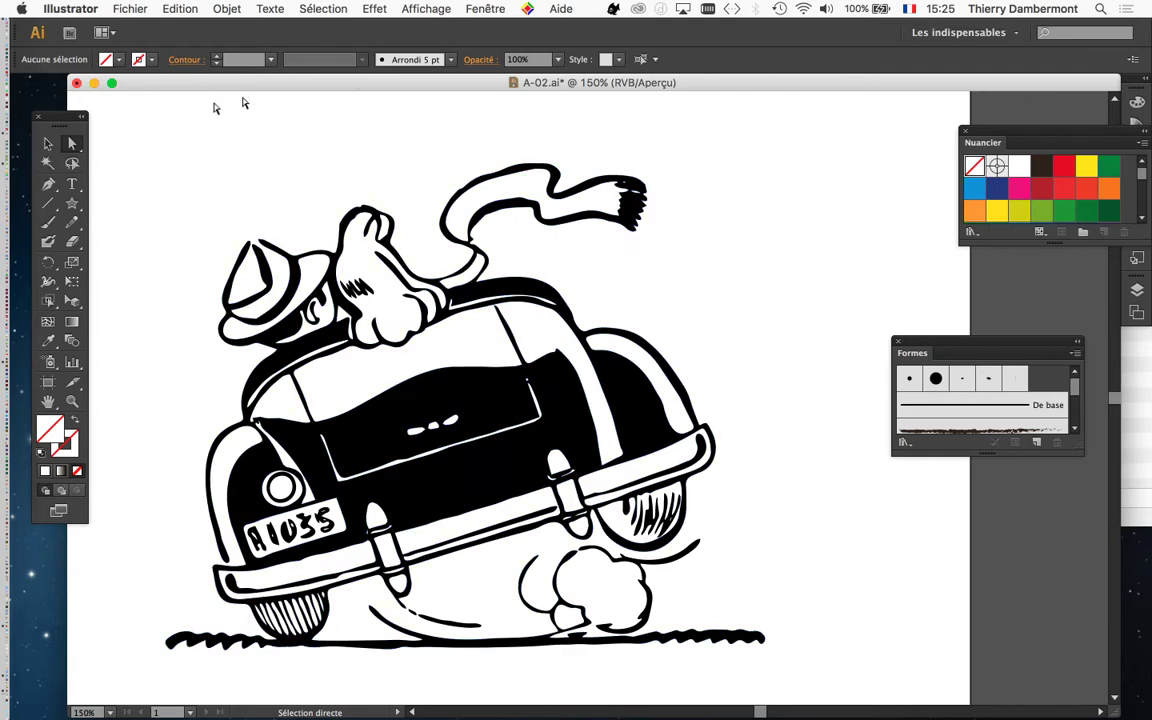
Select the entire car drawing and convert it into a Live Paint group
{"action": "left_click", "coordinate": [48, 145]}
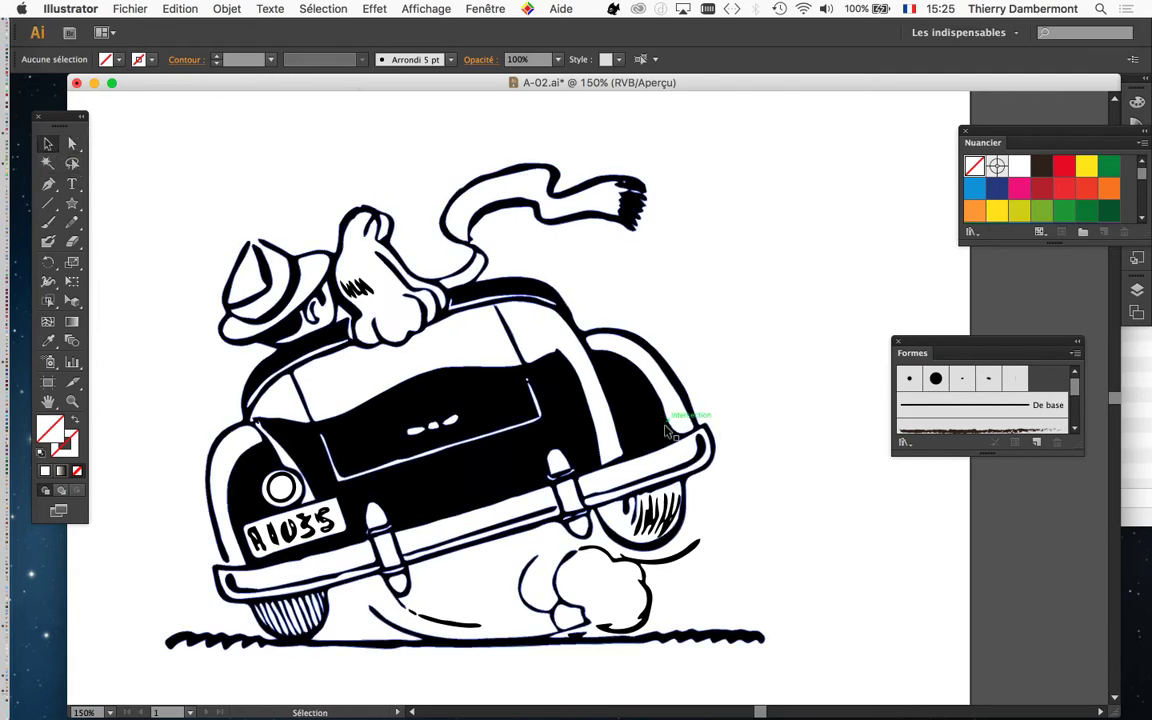
{"action": "key", "text": "super+a"}
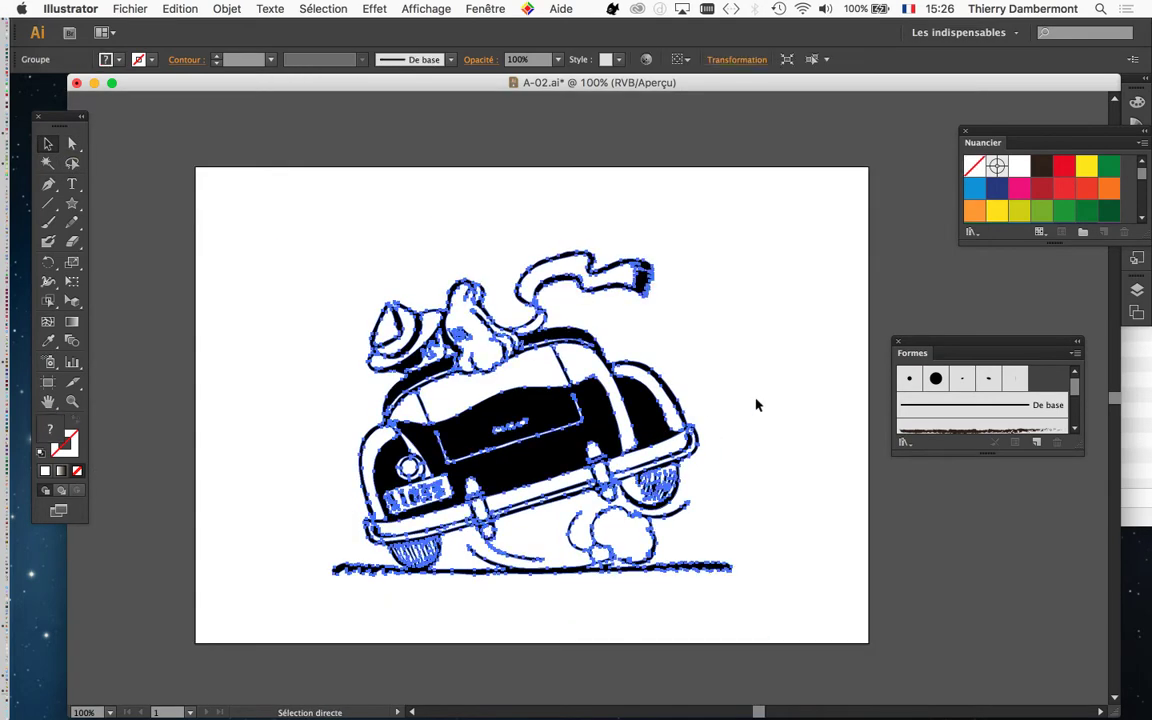
{"action": "left_click", "coordinate": [228, 8]}
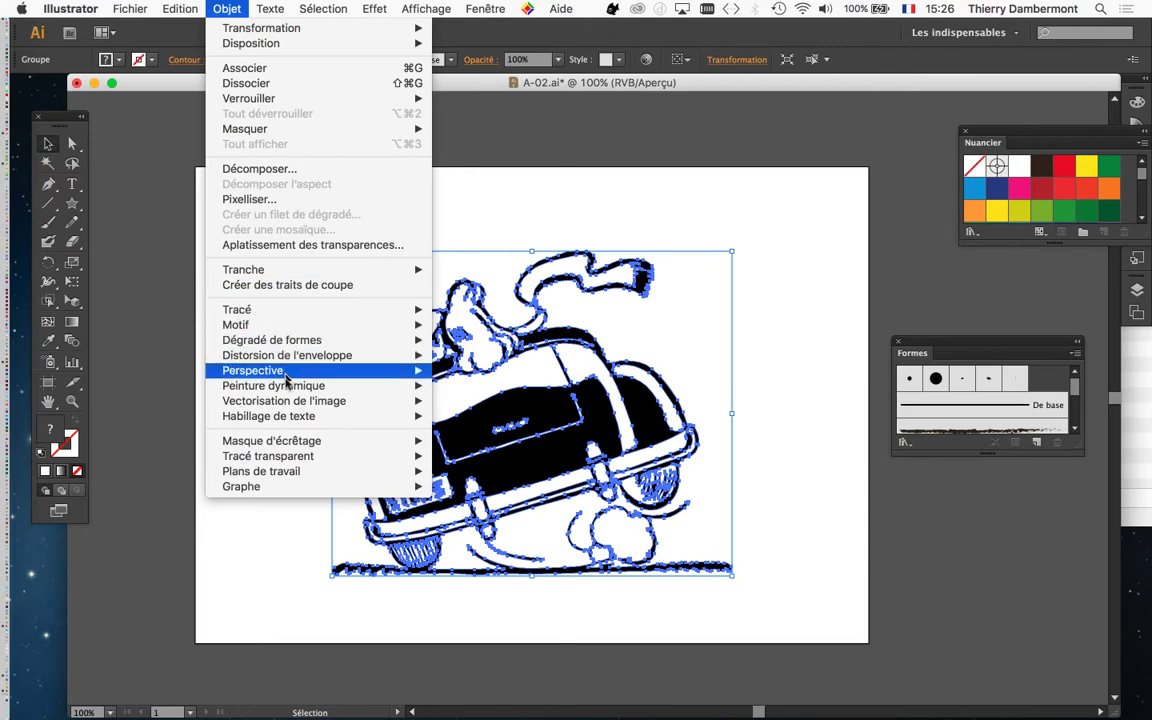
{"action": "mouse_move", "coordinate": [285, 390]}
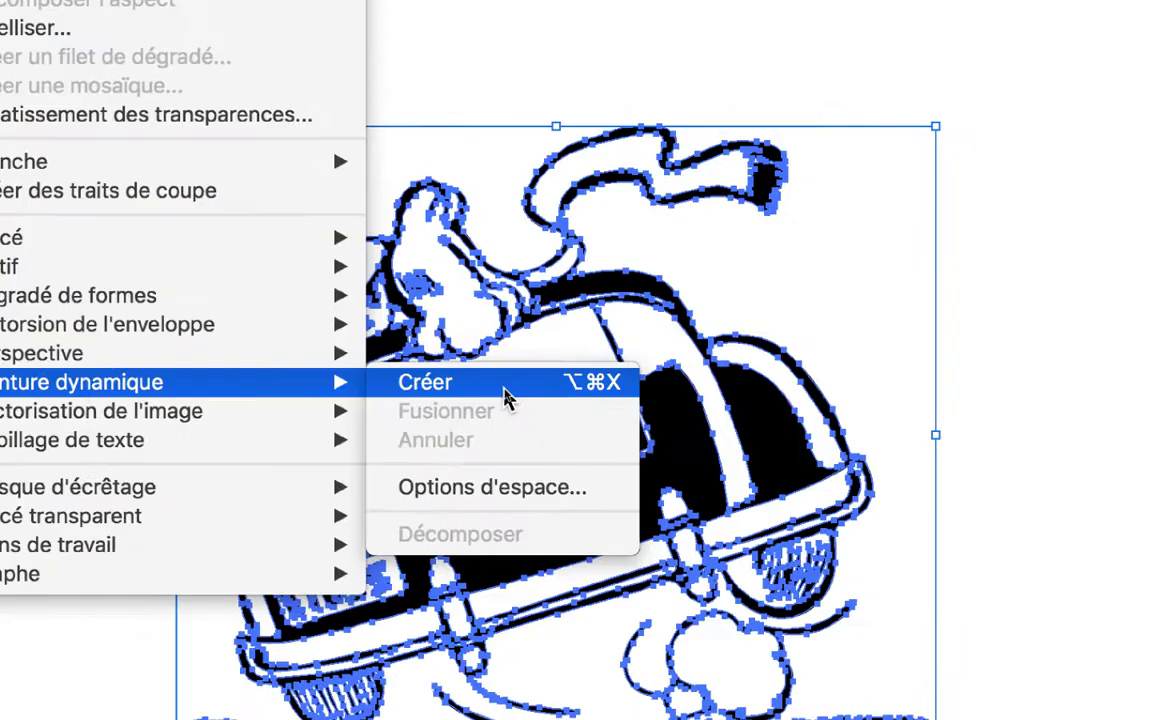
{"action": "left_click", "coordinate": [417, 381]}
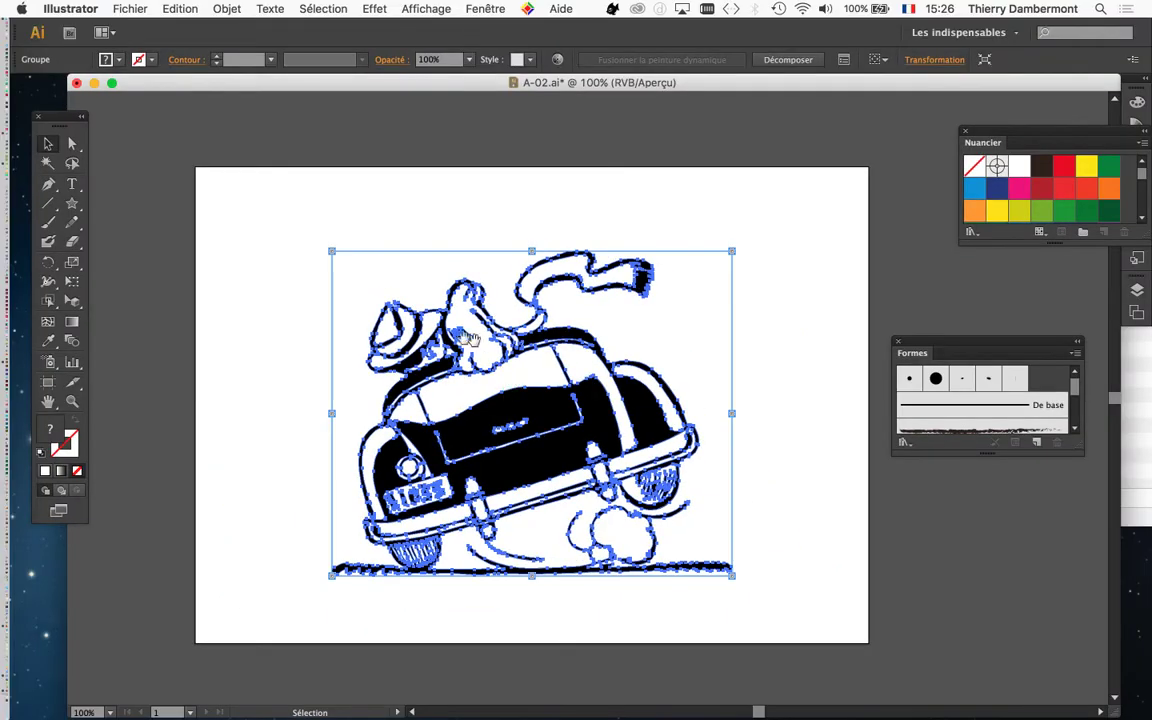
Detach the Layers panel as a floating panel beside the drawing and collapse the leftover Artboards panel
{"action": "key", "text": "space"}
{"action": "left_click_drag", "start_coordinate": [372, 290], "coordinate": [143, 229]}
{"action": "left_click", "coordinate": [334, 312]}
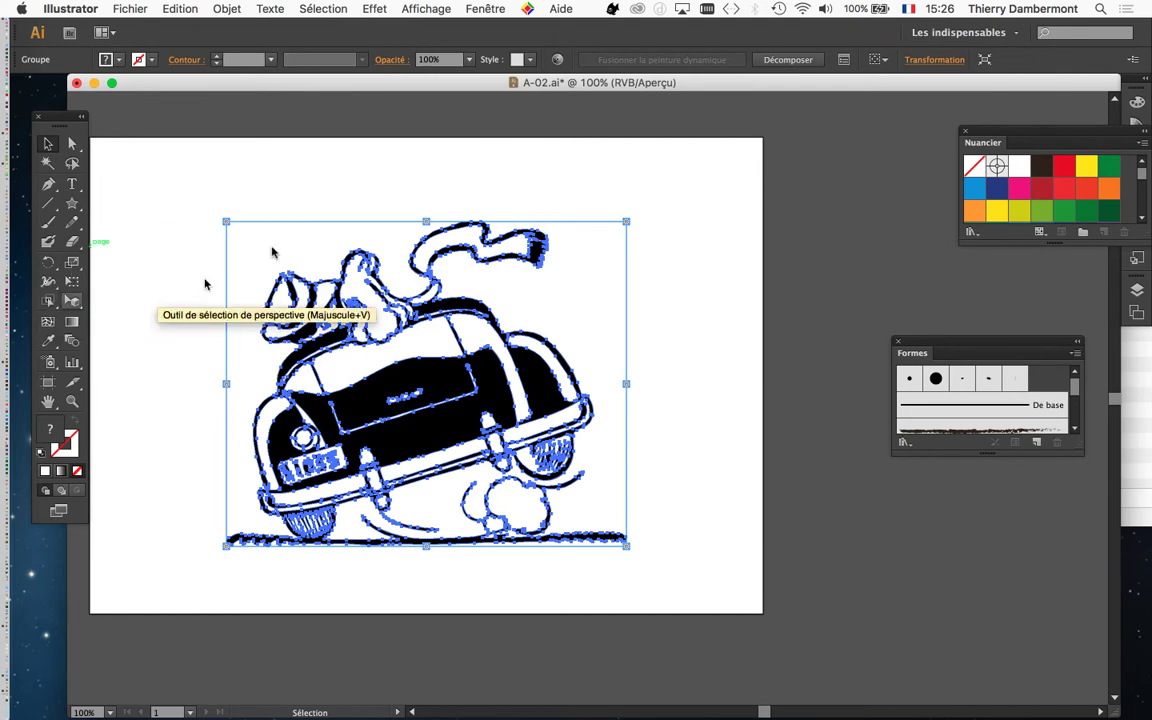
{"action": "left_click", "coordinate": [485, 8]}
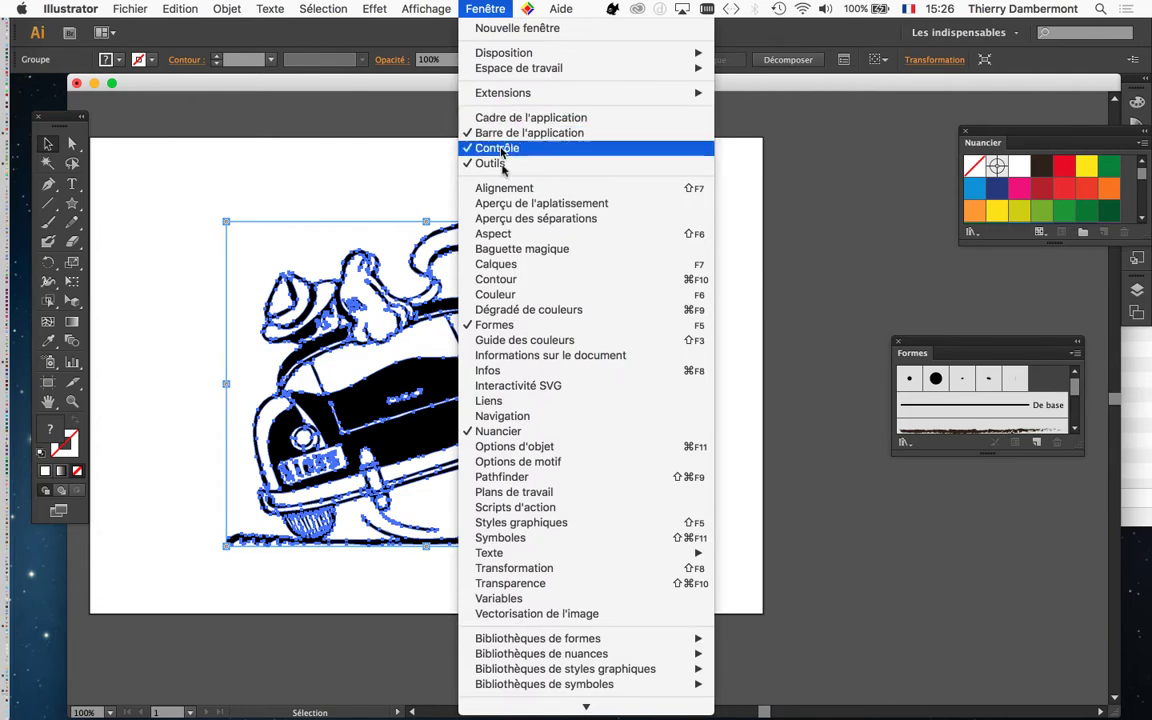
{"action": "left_click", "coordinate": [518, 266]}
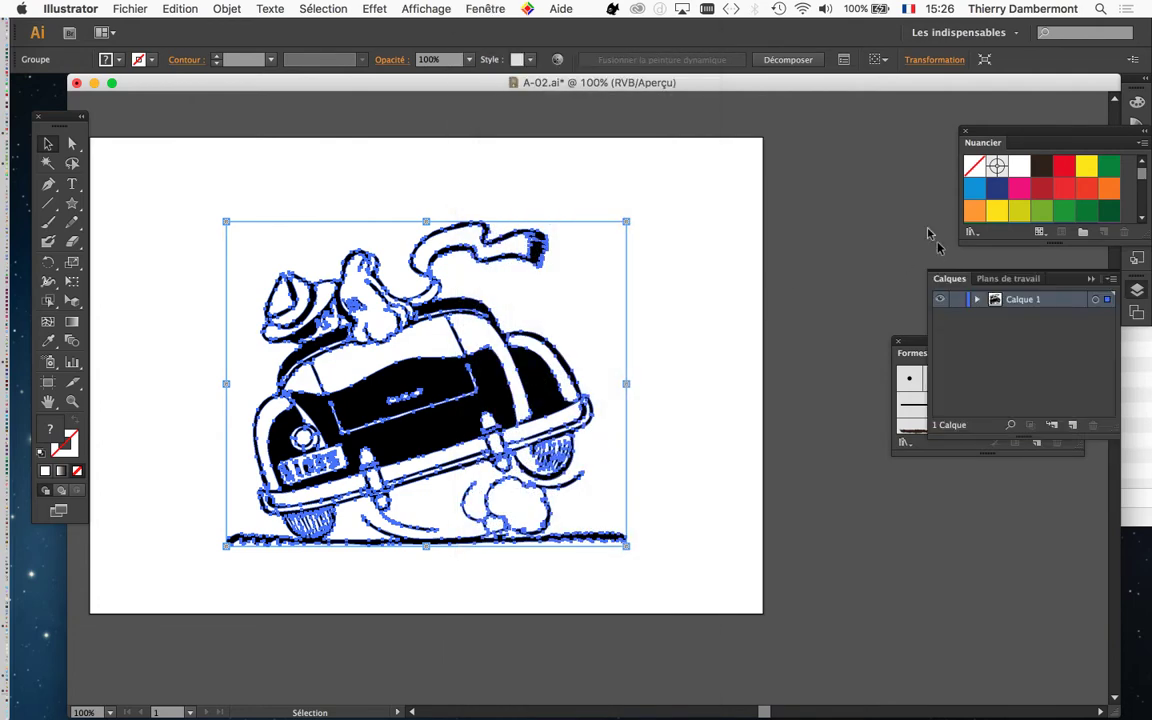
{"action": "left_click_drag", "start_coordinate": [965, 281], "coordinate": [734, 208]}
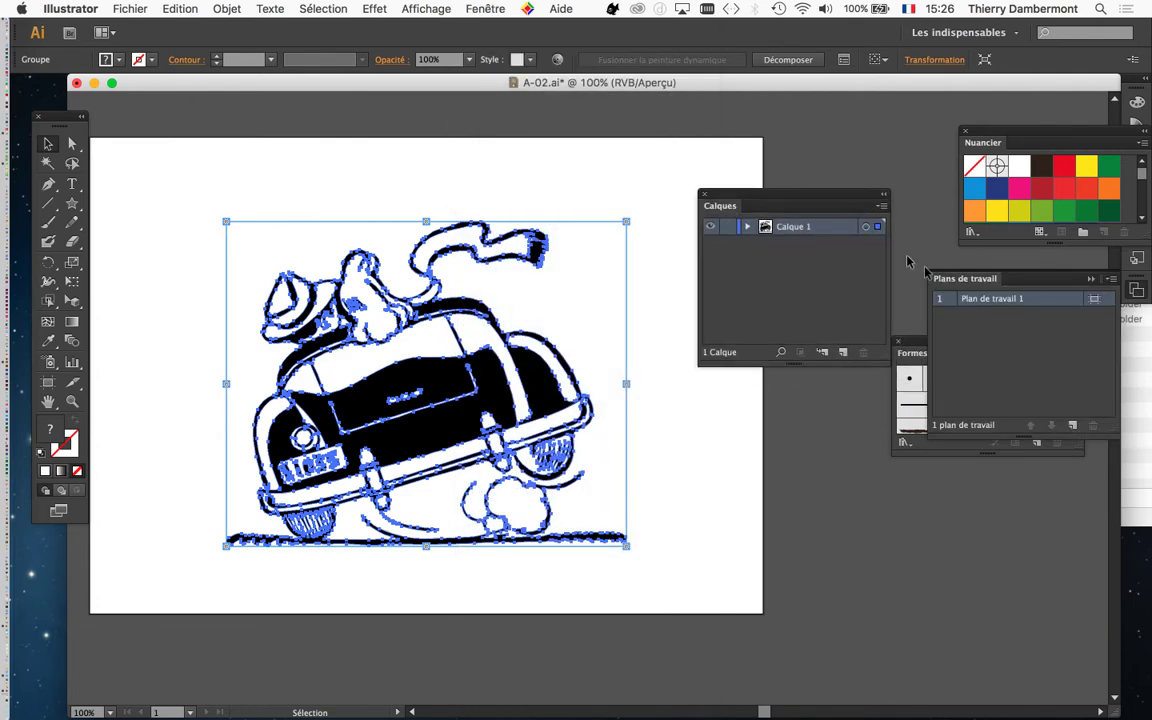
{"action": "left_click", "coordinate": [1089, 280]}
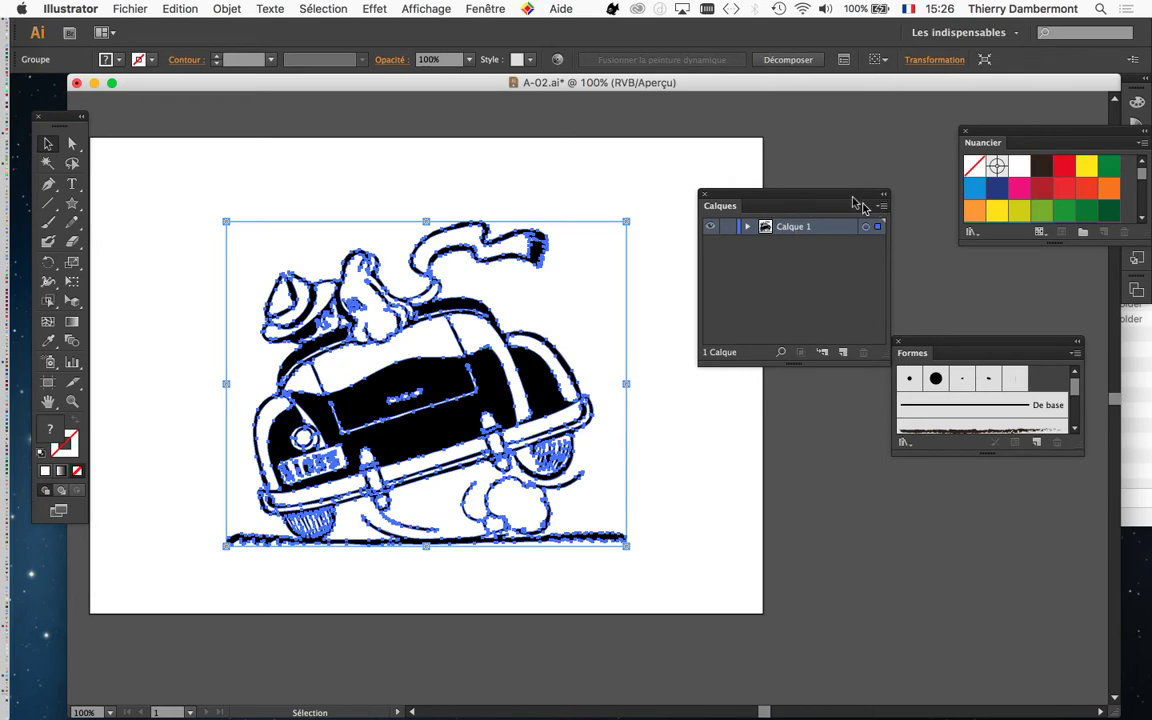
{"action": "left_click_drag", "start_coordinate": [860, 205], "coordinate": [805, 162]}
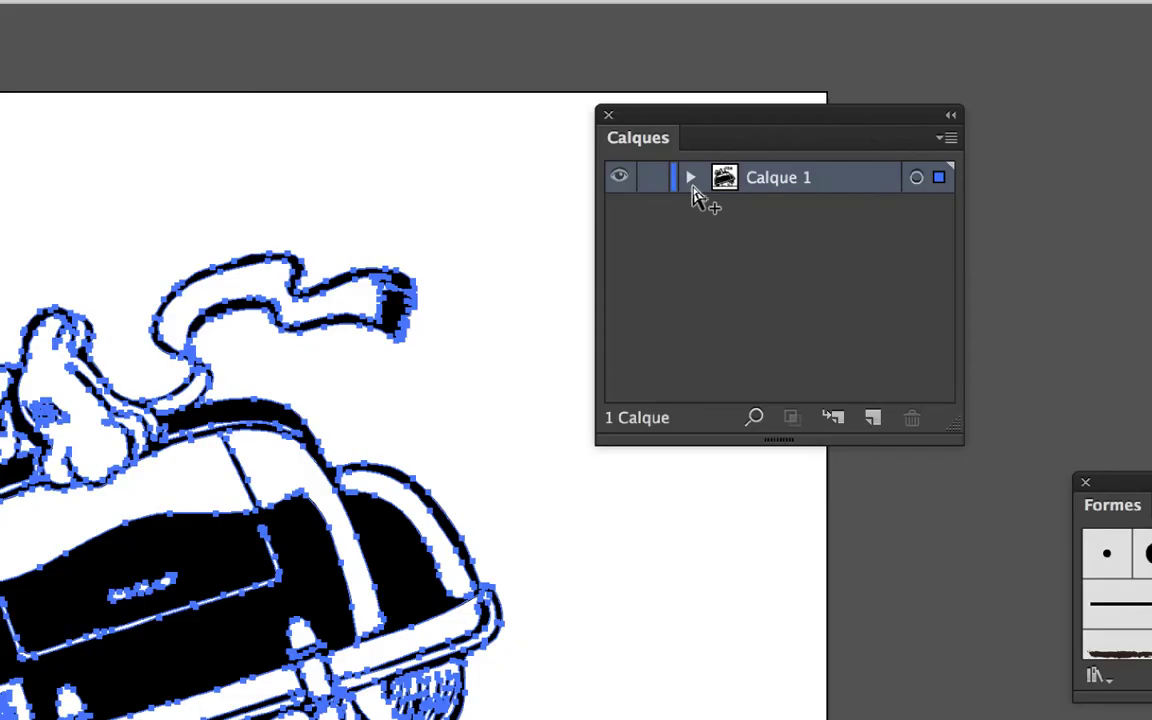
Expand Calque 1 and its group, widen the Layers panel, target the Peinture dynamique object, and move the panel below the drawing
{"action": "key", "text": "v"}
{"action": "left_click", "coordinate": [691, 178]}
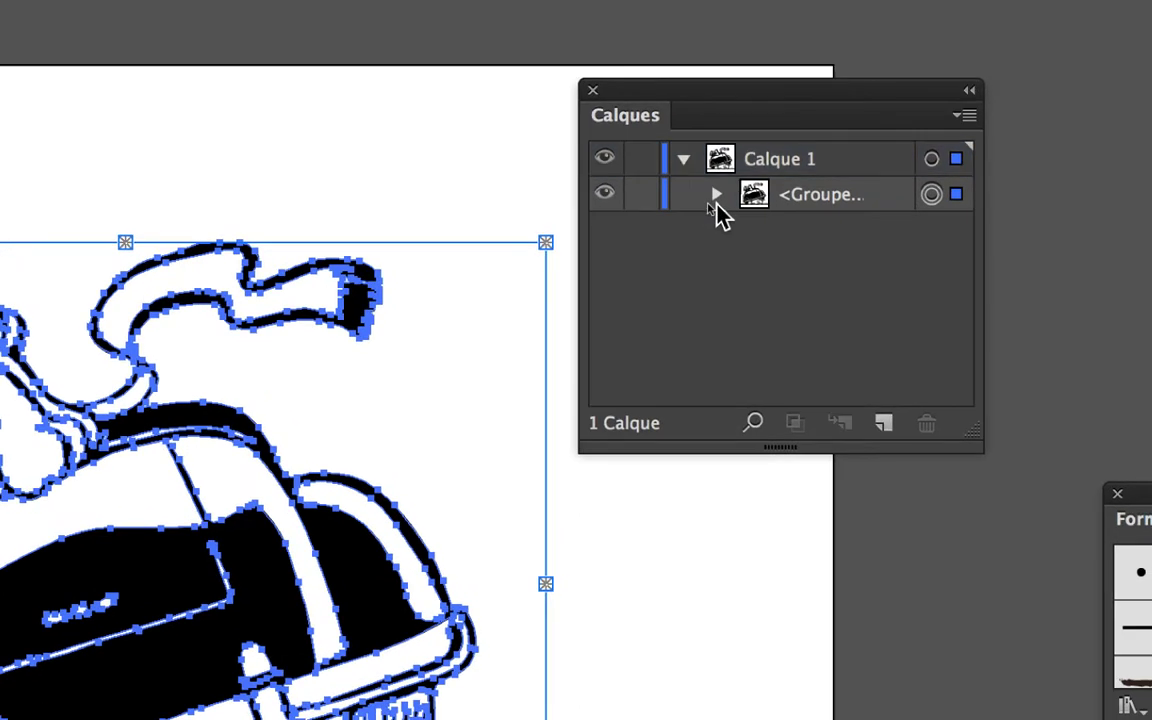
{"action": "left_click", "coordinate": [712, 199]}
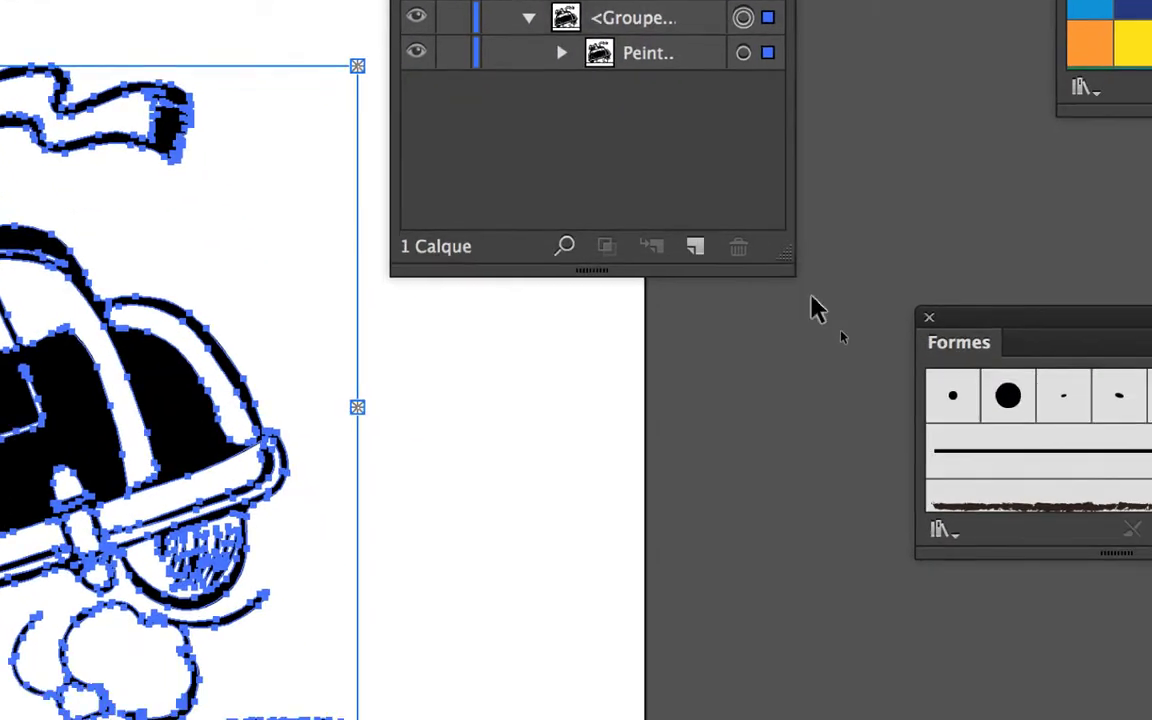
{"action": "left_click_drag", "start_coordinate": [800, 257], "coordinate": [1043, 259]}
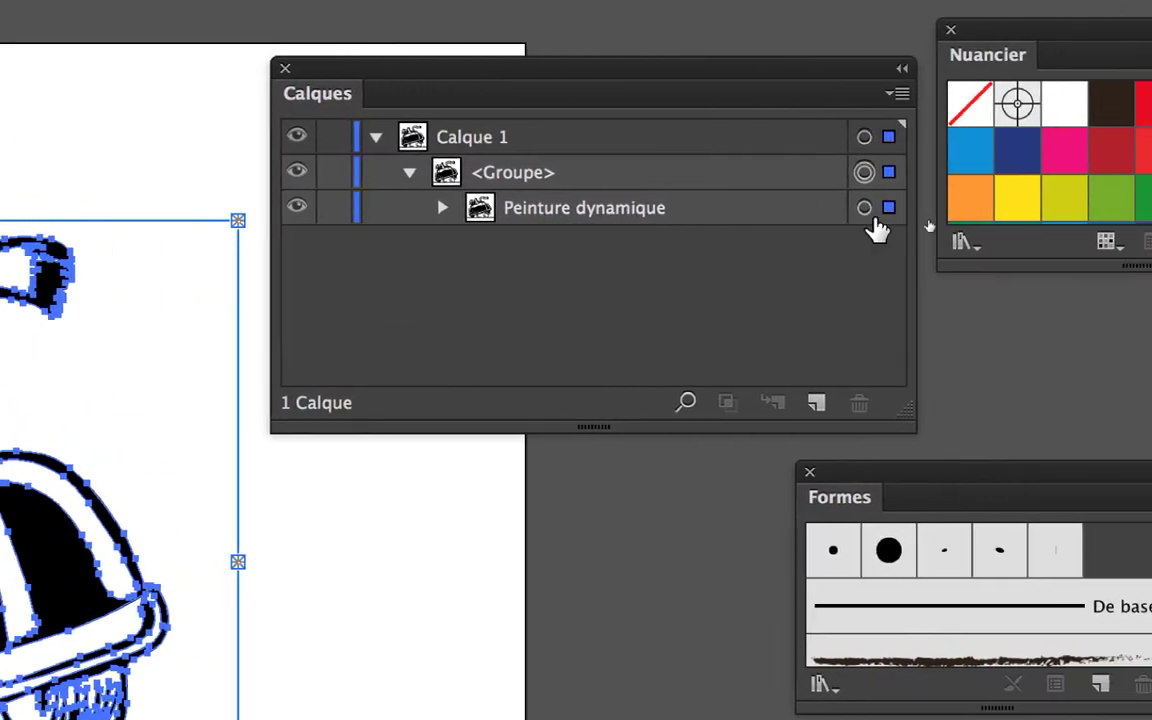
{"action": "left_click", "coordinate": [869, 211]}
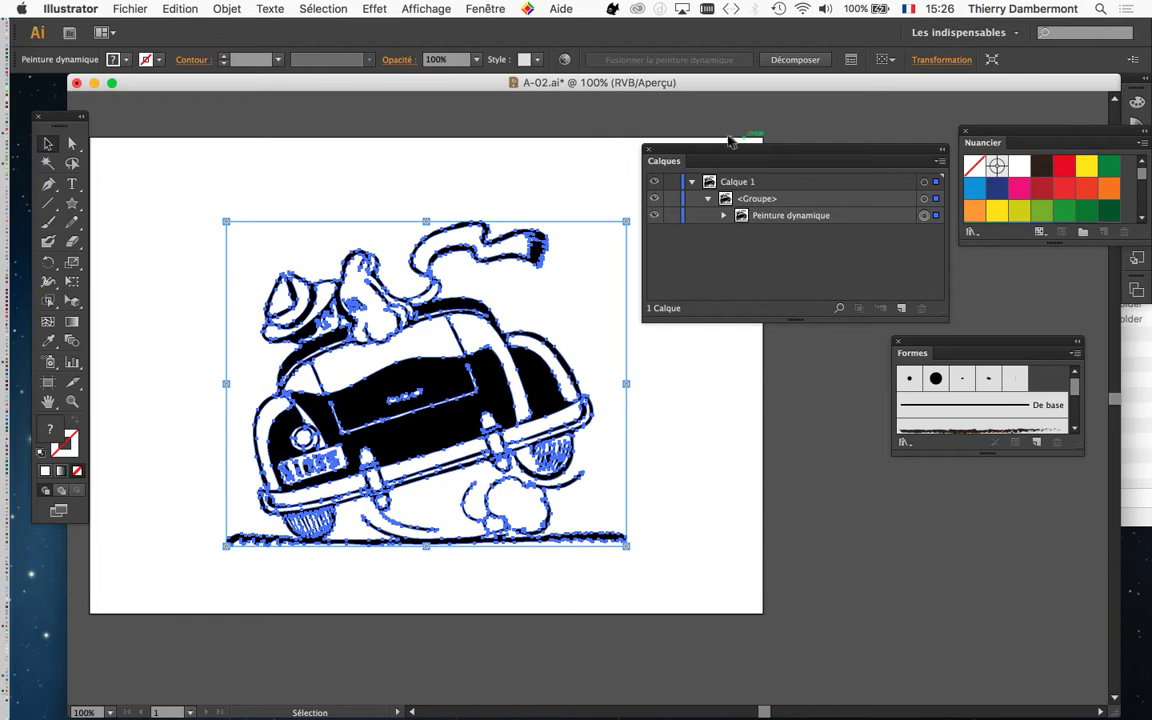
{"action": "left_click_drag", "start_coordinate": [730, 152], "coordinate": [743, 444]}
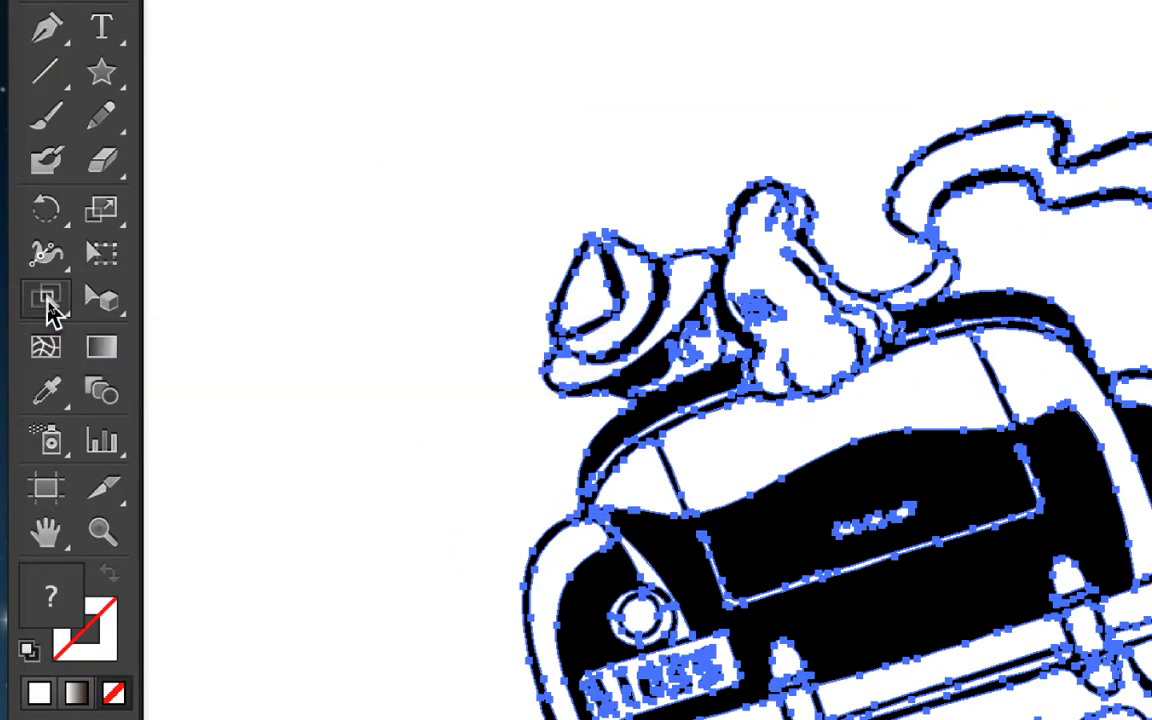
Detach the Shape Builder and Live Paint tool group as a floating palette placed above the drawing
{"action": "left_click", "coordinate": [47, 302]}
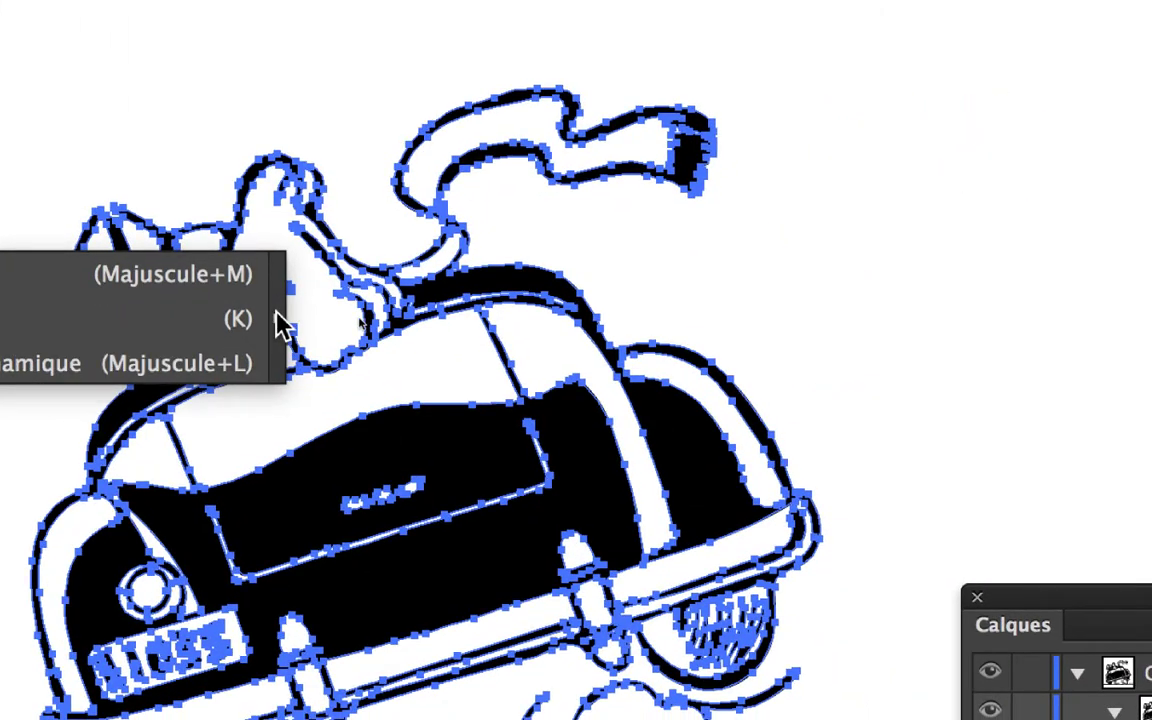
{"action": "left_click", "coordinate": [277, 315]}
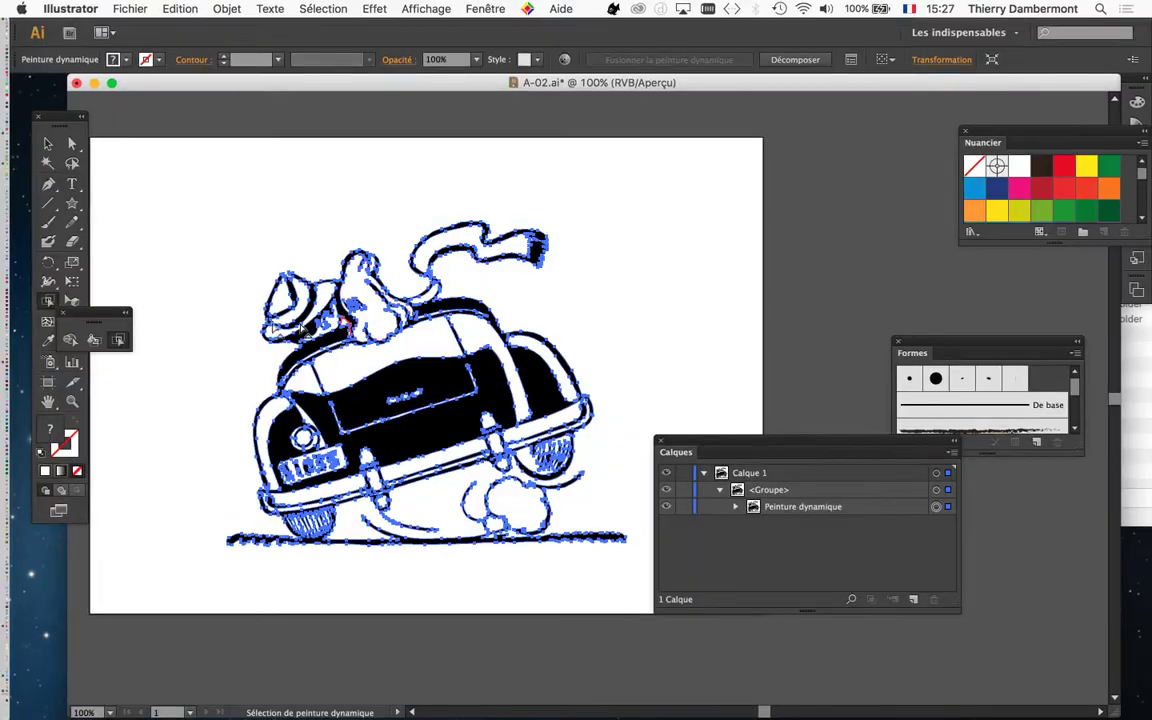
{"action": "left_click_drag", "start_coordinate": [113, 316], "coordinate": [393, 151]}
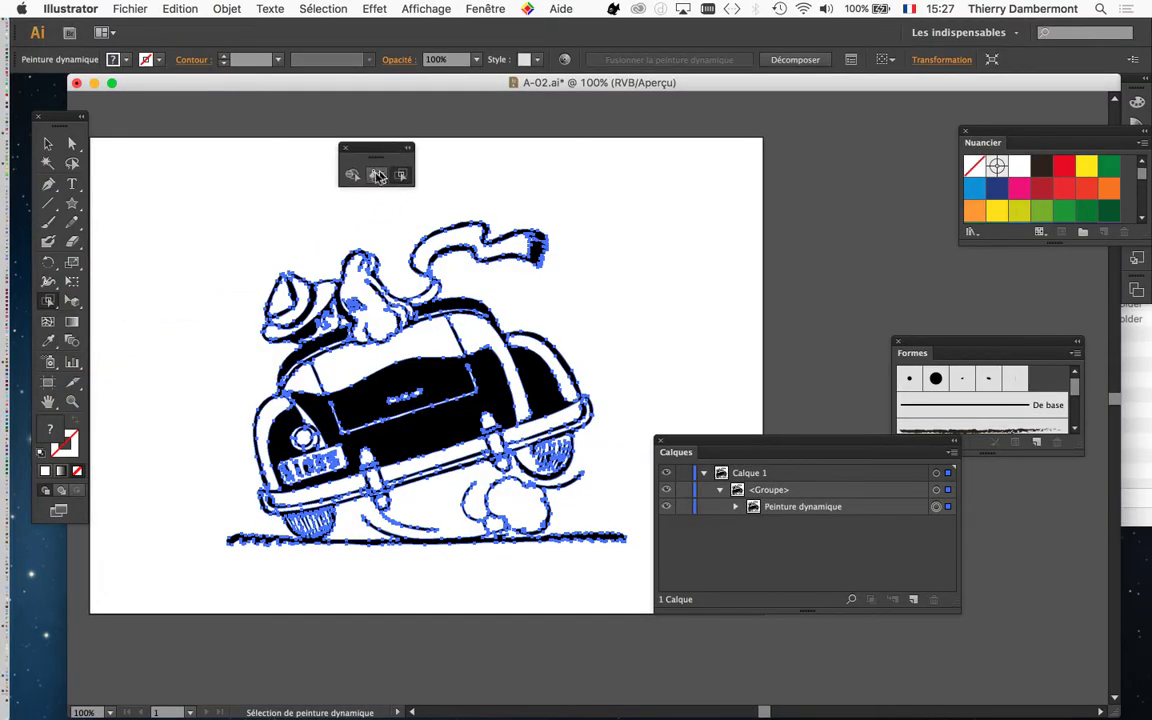
Select the scarf's large inner area with the Live Paint Selection tool
{"action": "left_click", "coordinate": [375, 177]}
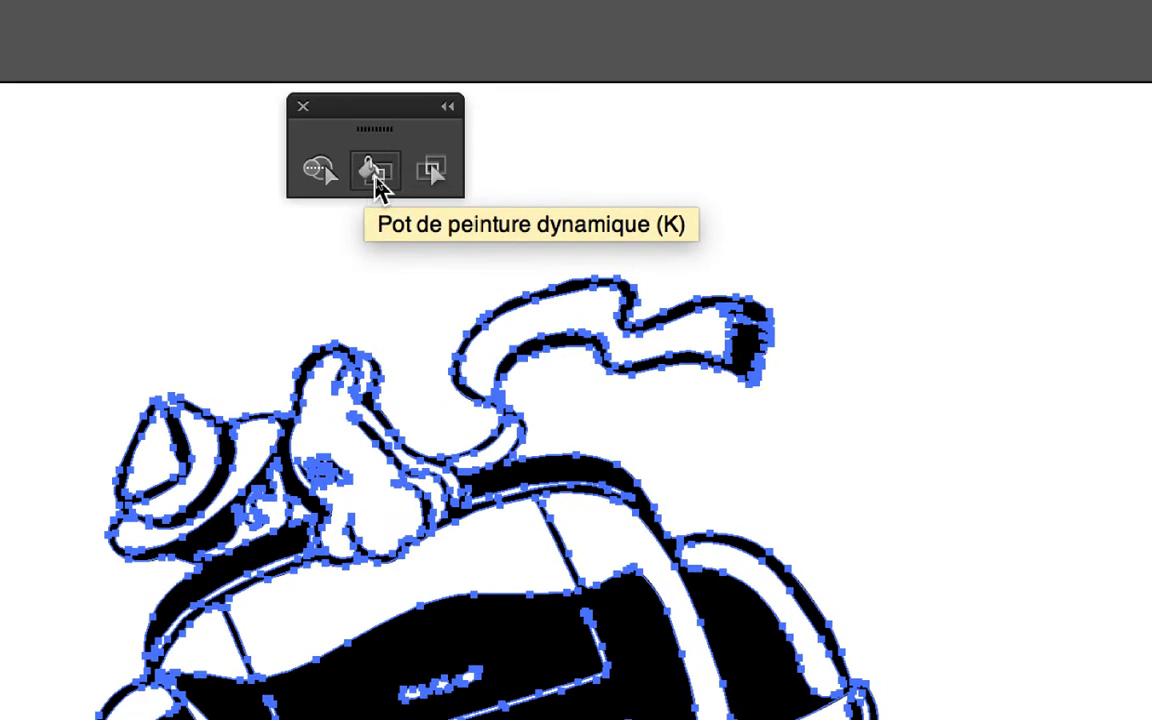
{"action": "left_click", "coordinate": [420, 175]}
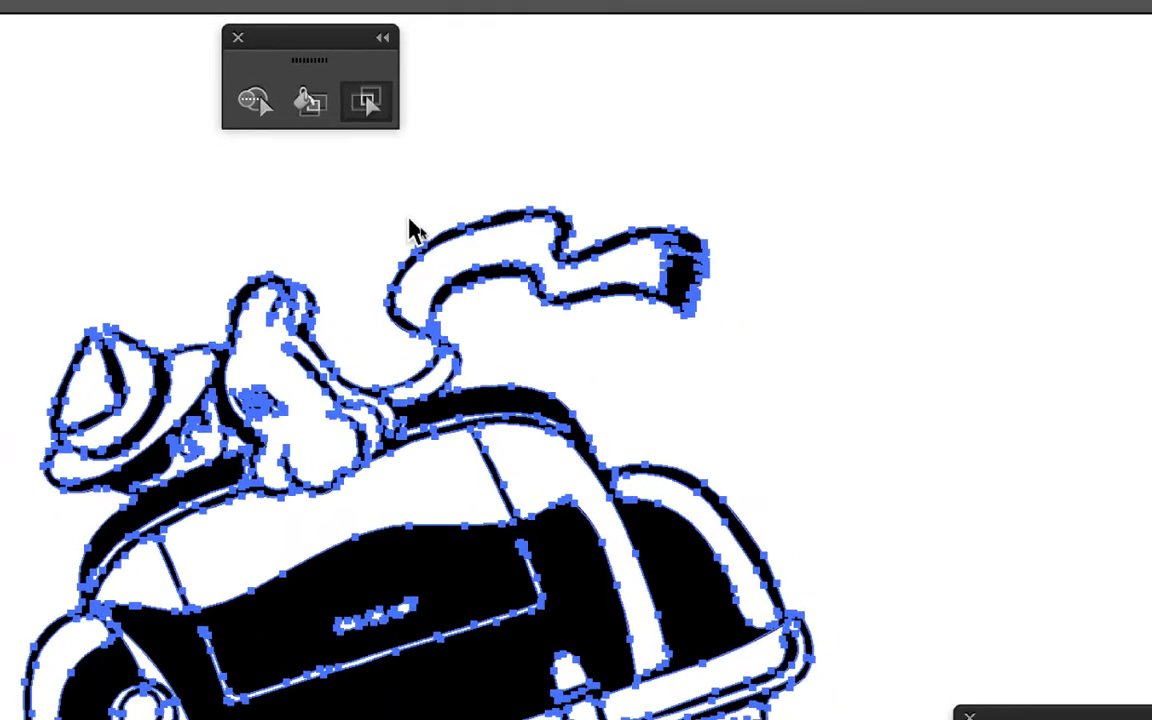
{"action": "left_click", "coordinate": [421, 238]}
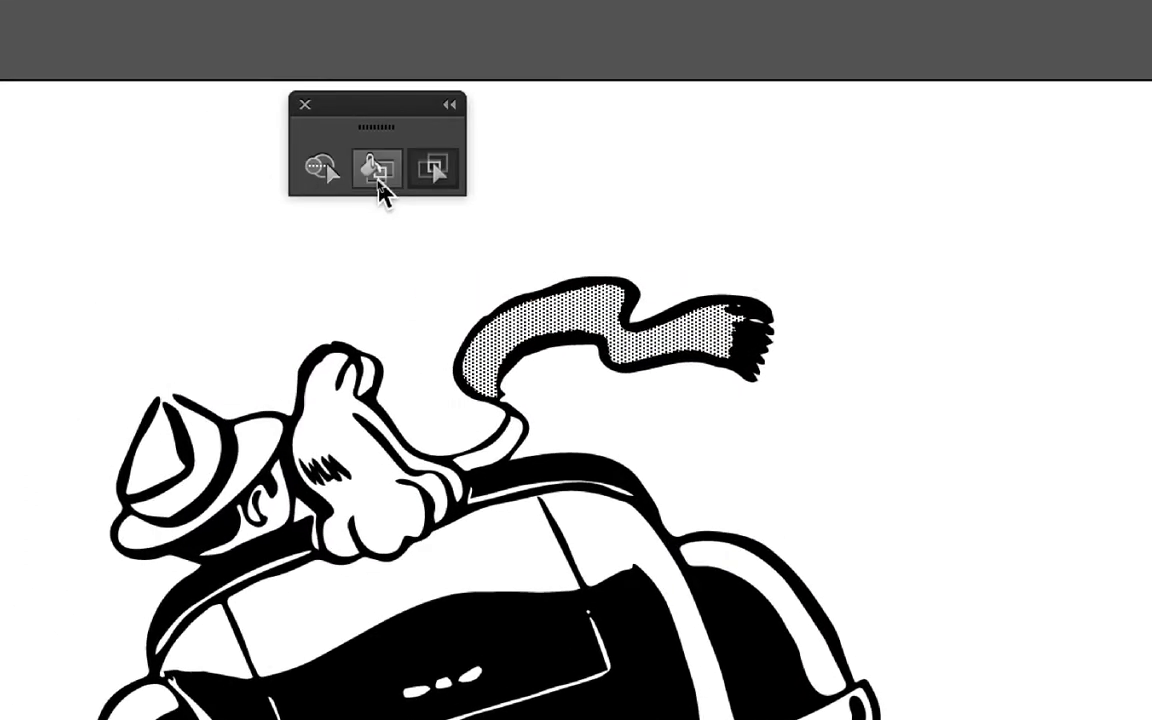
Activate the Live Paint Bucket over the scarf and cycle forward through the swatches to the dark green in the third row
{"action": "left_click", "coordinate": [378, 182]}
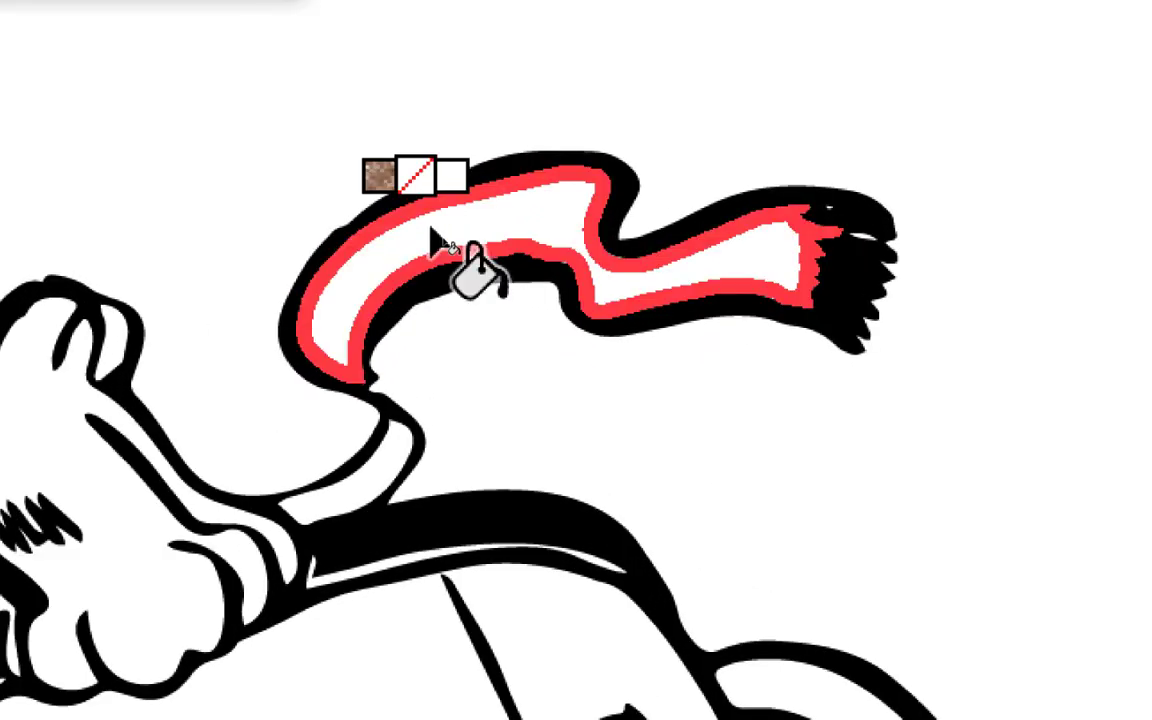
{"action": "key", "text": "Right"}
{"action": "key", "text": "Right"}
{"action": "key", "text": "Right"}
{"action": "key", "text": "Right"}
{"action": "key", "text": "Right"}
{"action": "key", "text": "Right"}
{"action": "key", "text": "Right"}
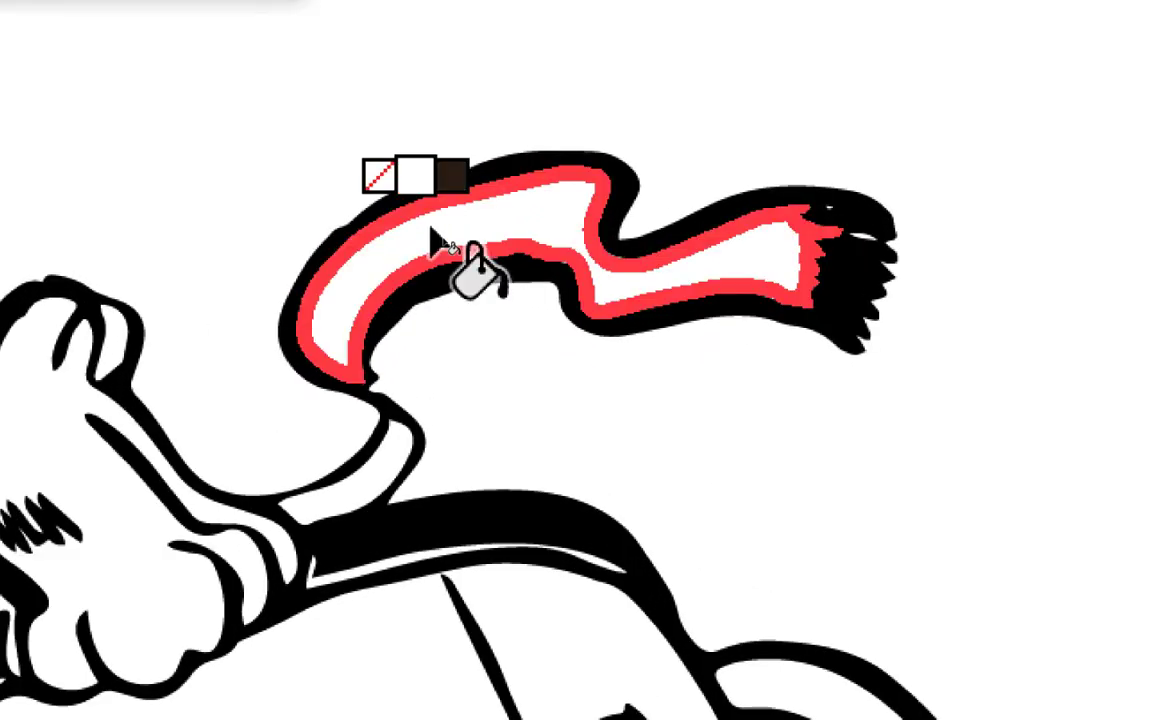
{"action": "key", "text": "Right"}
{"action": "key", "text": "Right"}
{"action": "key", "text": "Right"}
{"action": "key", "text": "Right"}
{"action": "key", "text": "Right"}
{"action": "key", "text": "Right"}
{"action": "key", "text": "Right"}
{"action": "key", "text": "Right"}
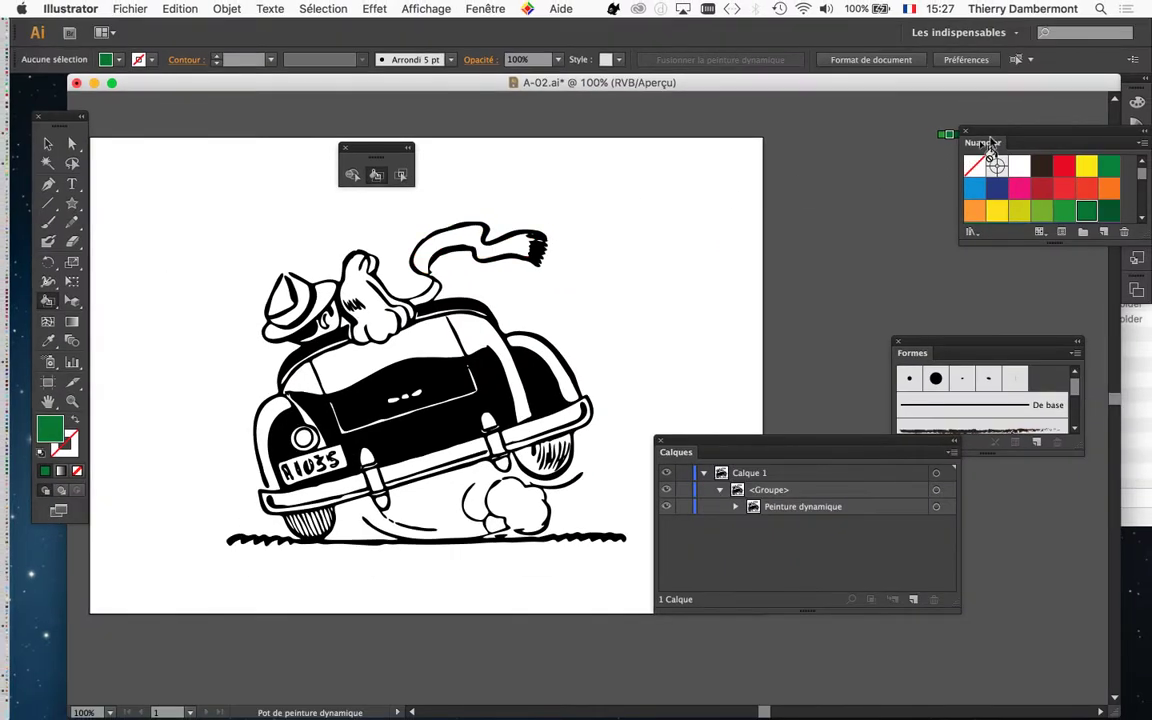
Move and enlarge the Swatches panel to show all colours, and cycle the bucket back and forth through them to the dark grey-brown swatch
{"action": "left_click_drag", "start_coordinate": [990, 143], "coordinate": [602, 140]}
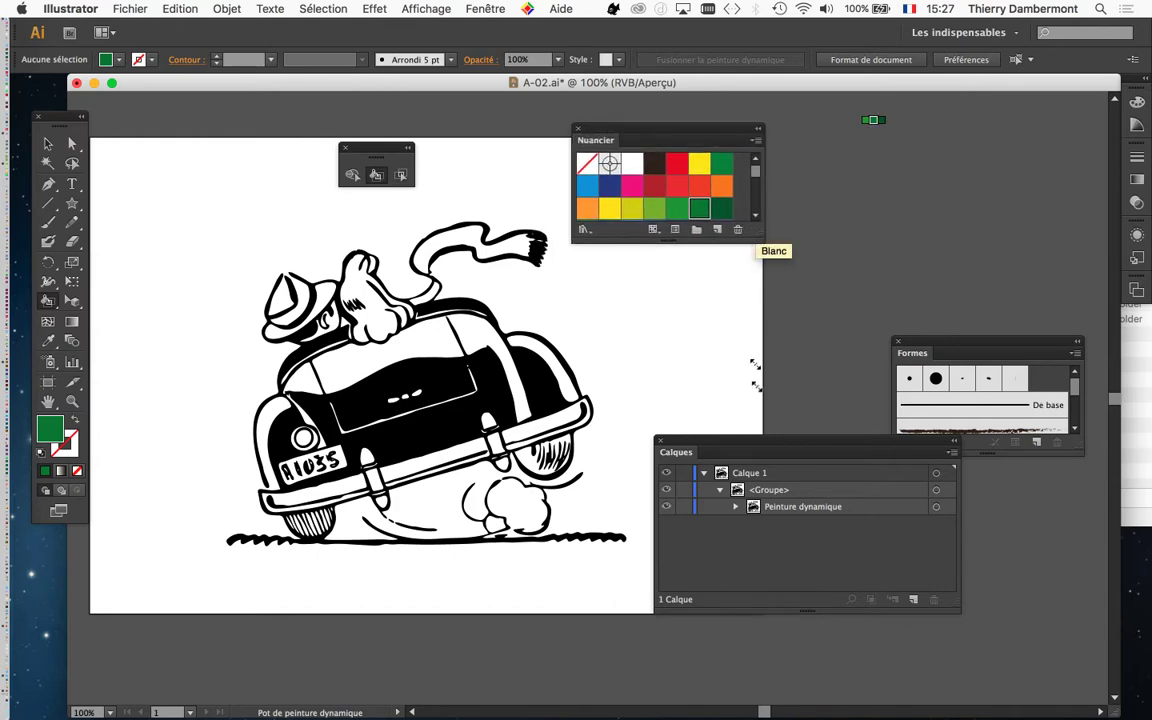
{"action": "left_click_drag", "start_coordinate": [755, 230], "coordinate": [757, 422]}
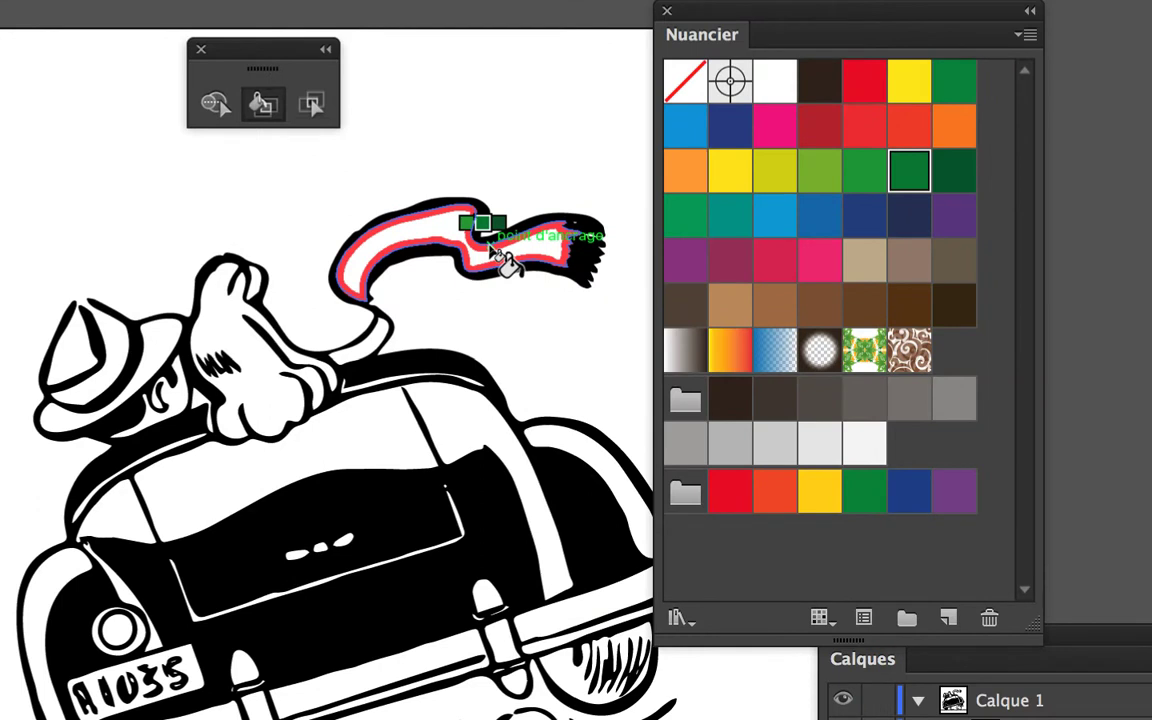
{"action": "key", "text": "Right"}
{"action": "key", "text": "Right"}
{"action": "key", "text": "Right"}
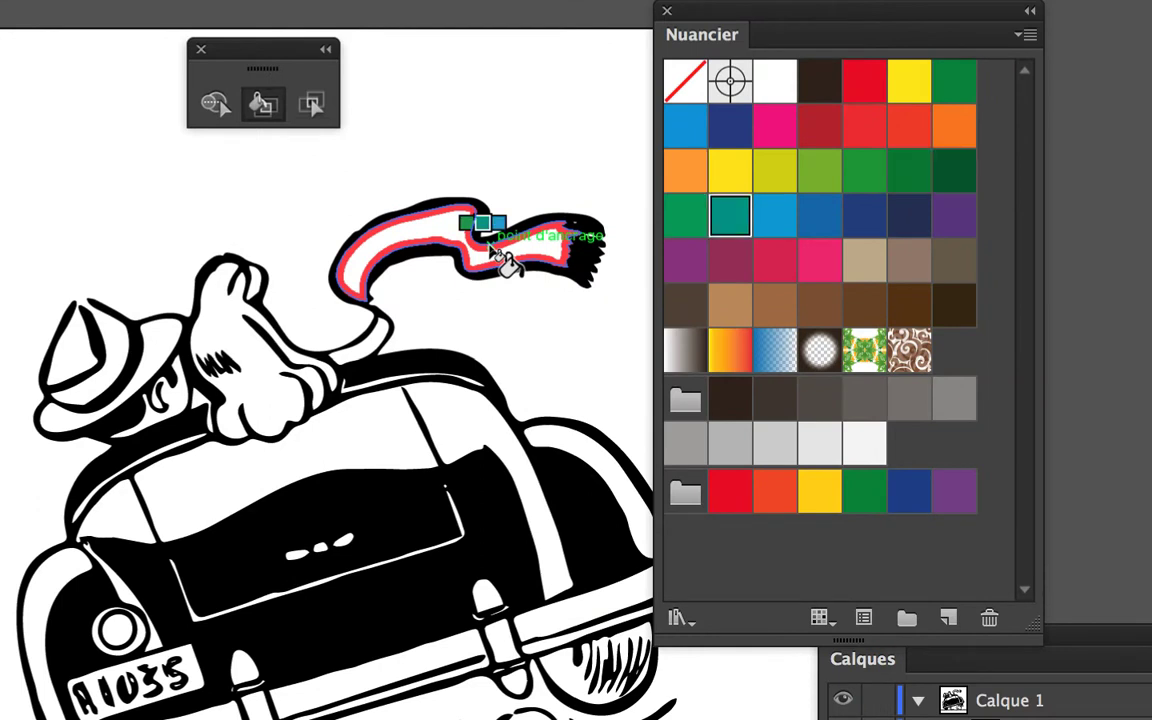
{"action": "key", "text": "Left"}
{"action": "key", "text": "Left"}
{"action": "key", "text": "Left"}
{"action": "key", "text": "Left"}
{"action": "key", "text": "Left"}
{"action": "key", "text": "Left"}
{"action": "key", "text": "Left"}
{"action": "key", "text": "Left"}
{"action": "key", "text": "Left"}
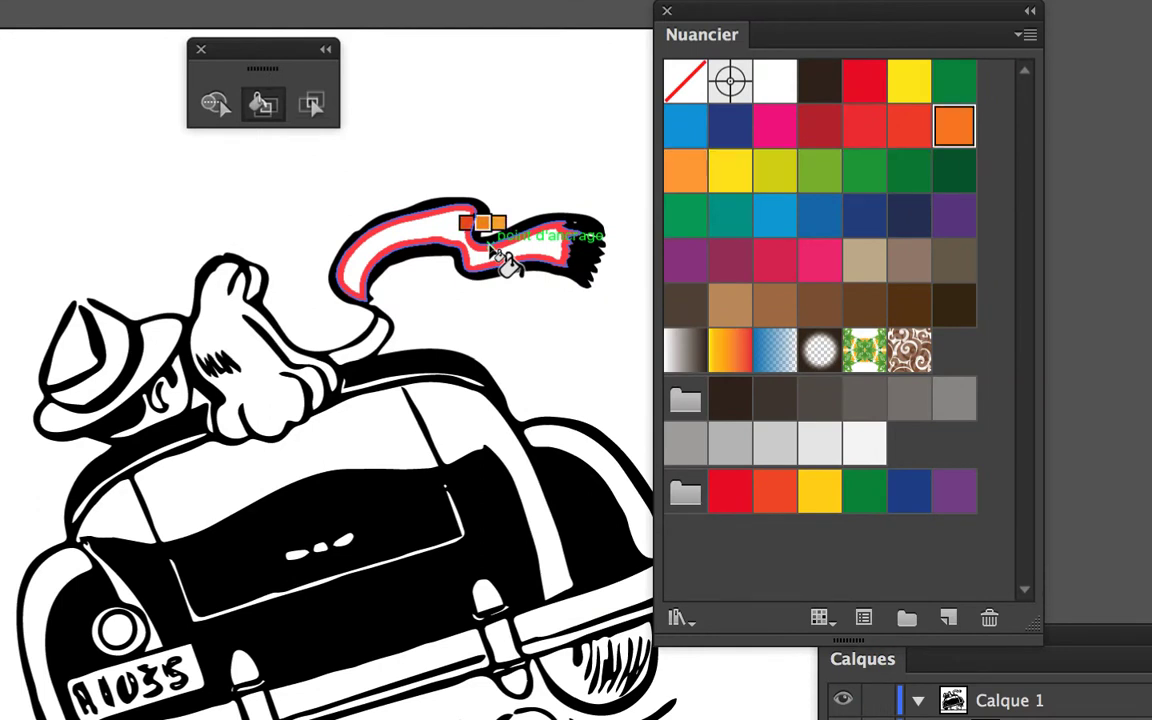
{"action": "key", "text": "Right"}
{"action": "key", "text": "Right"}
{"action": "key", "text": "Right"}
{"action": "key", "text": "Right"}
{"action": "key", "text": "Right"}
{"action": "key", "text": "Right"}
{"action": "key", "text": "Right"}
{"action": "key", "text": "Right"}
{"action": "key", "text": "Right"}
{"action": "key", "text": "Right"}
{"action": "key", "text": "Right"}
{"action": "key", "text": "Right"}
{"action": "key", "text": "Right"}
{"action": "key", "text": "Right"}
{"action": "key", "text": "Right"}
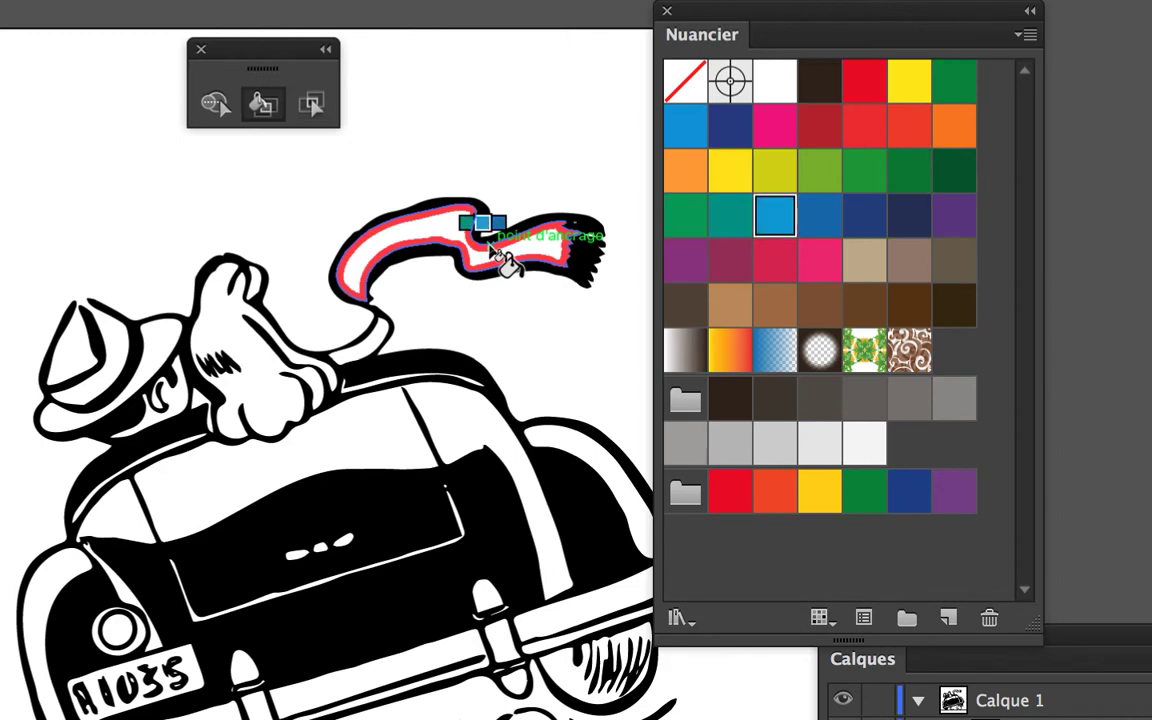
{"action": "key", "text": "Right"}
{"action": "key", "text": "Right"}
{"action": "key", "text": "Right"}
{"action": "key", "text": "Right"}
{"action": "key", "text": "Right"}
{"action": "key", "text": "Right"}
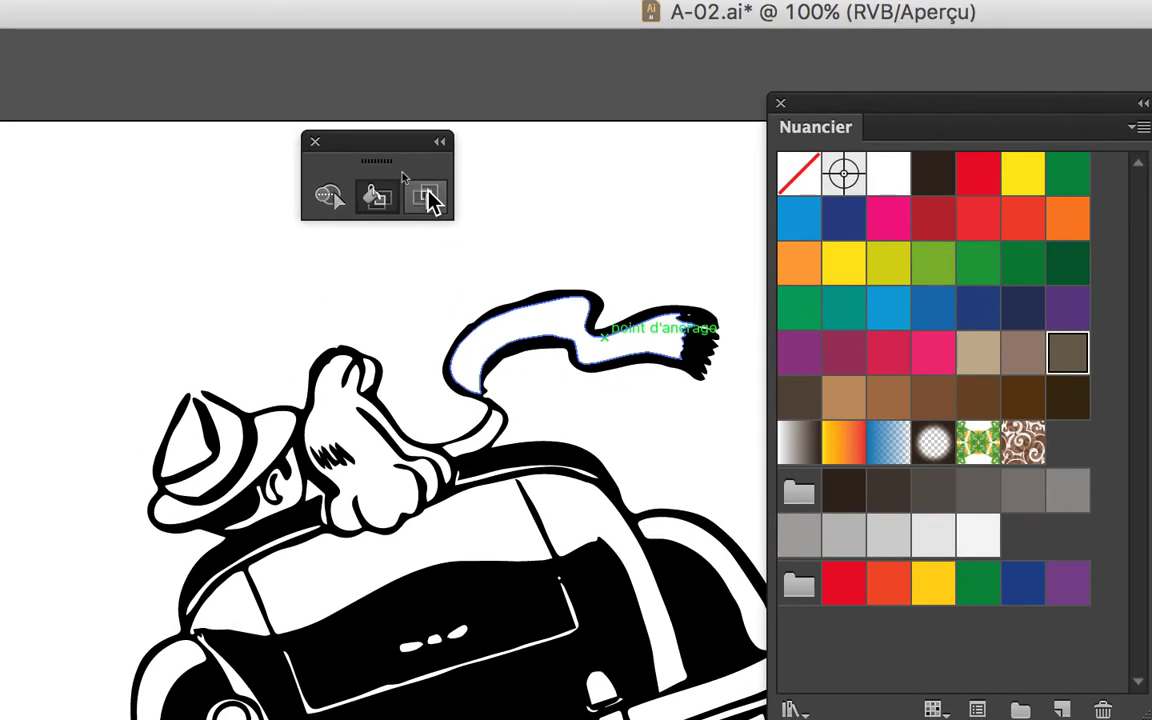
Select the scarf's large inner area together with its small lower piece using the Live Paint Selection tool
{"action": "left_click", "coordinate": [432, 200]}
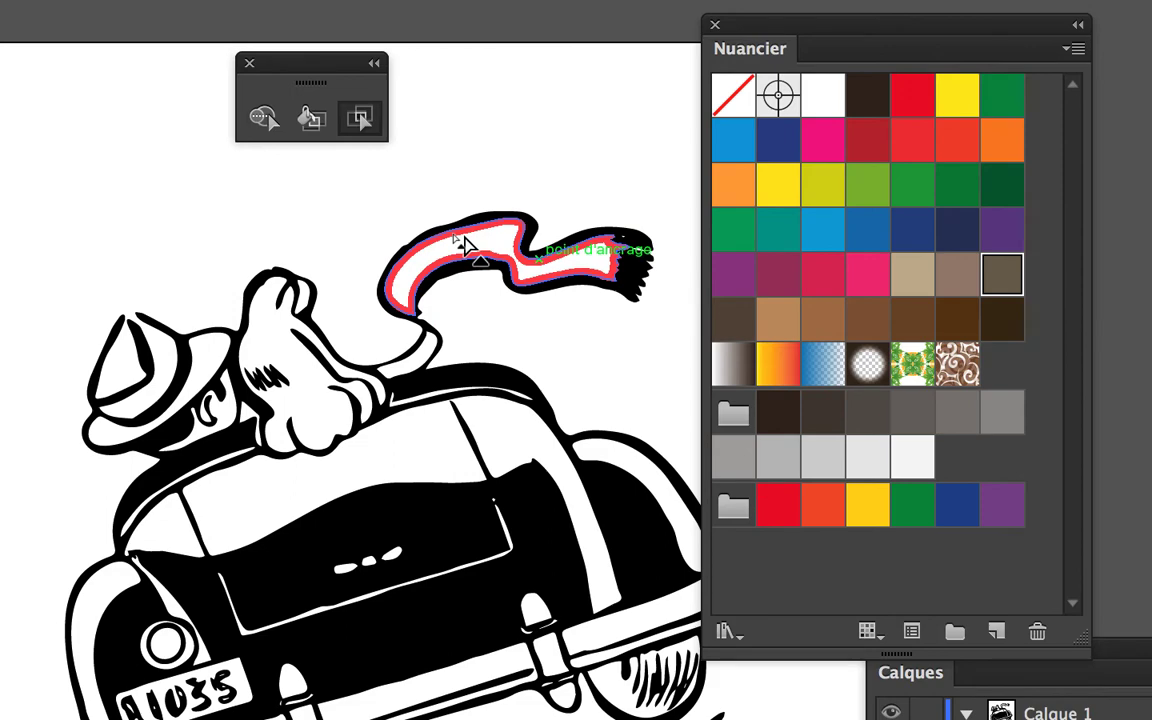
{"action": "left_click", "coordinate": [465, 245]}
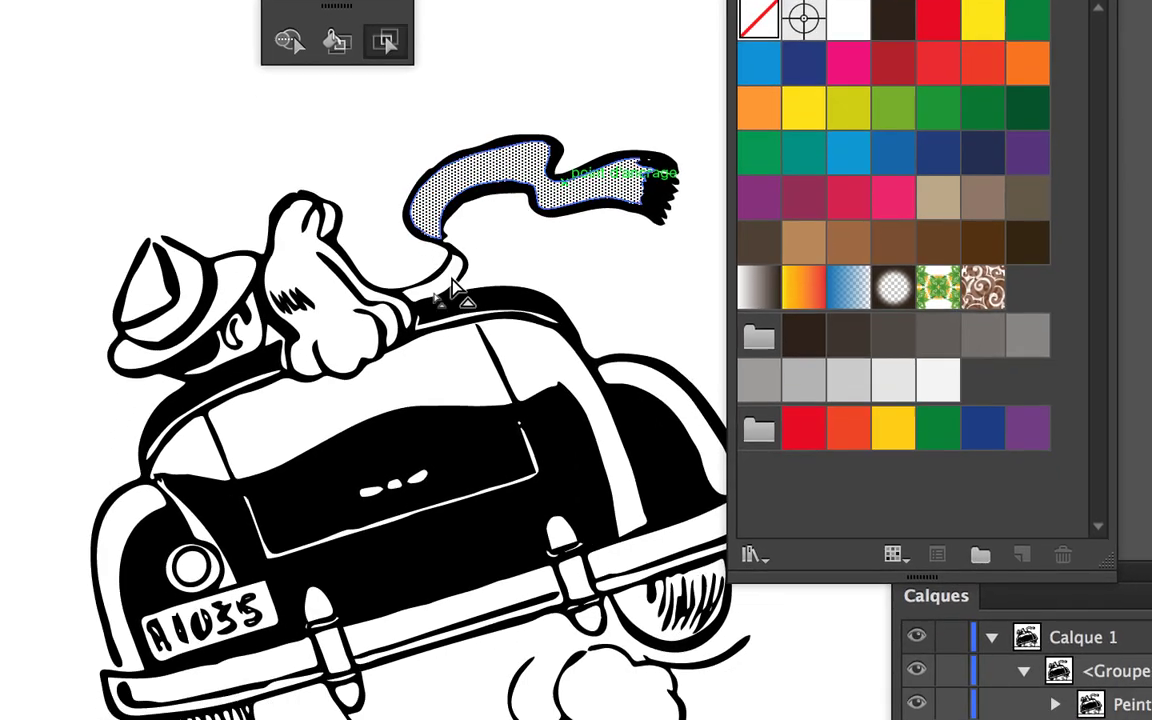
{"action": "left_click", "coordinate": [452, 280]}
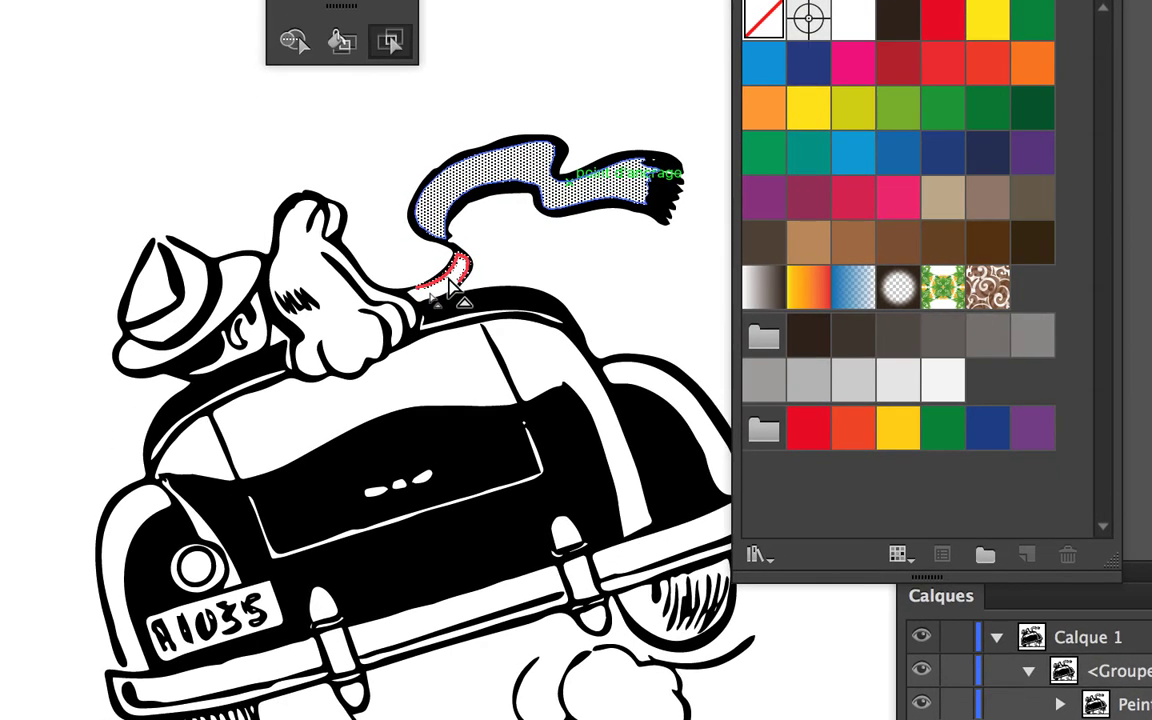
{"action": "scroll", "coordinate": [450, 280], "scroll_direction": "up", "scroll_amount": 5}
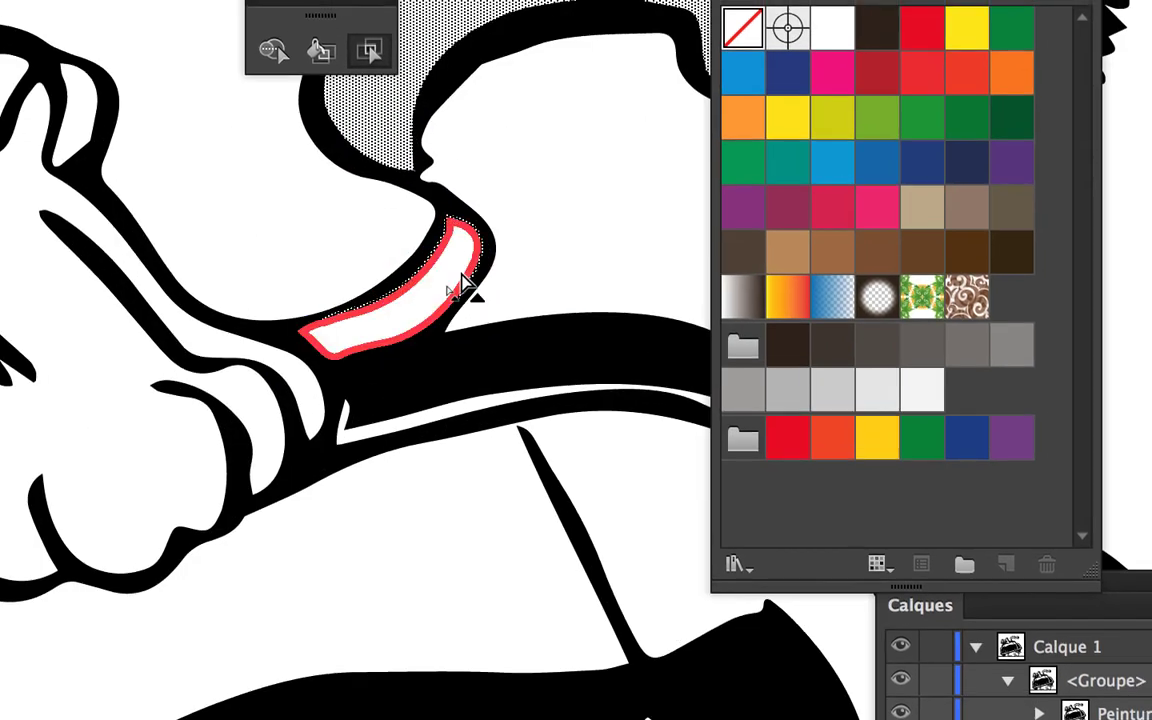
{"action": "left_click", "coordinate": [460, 285]}
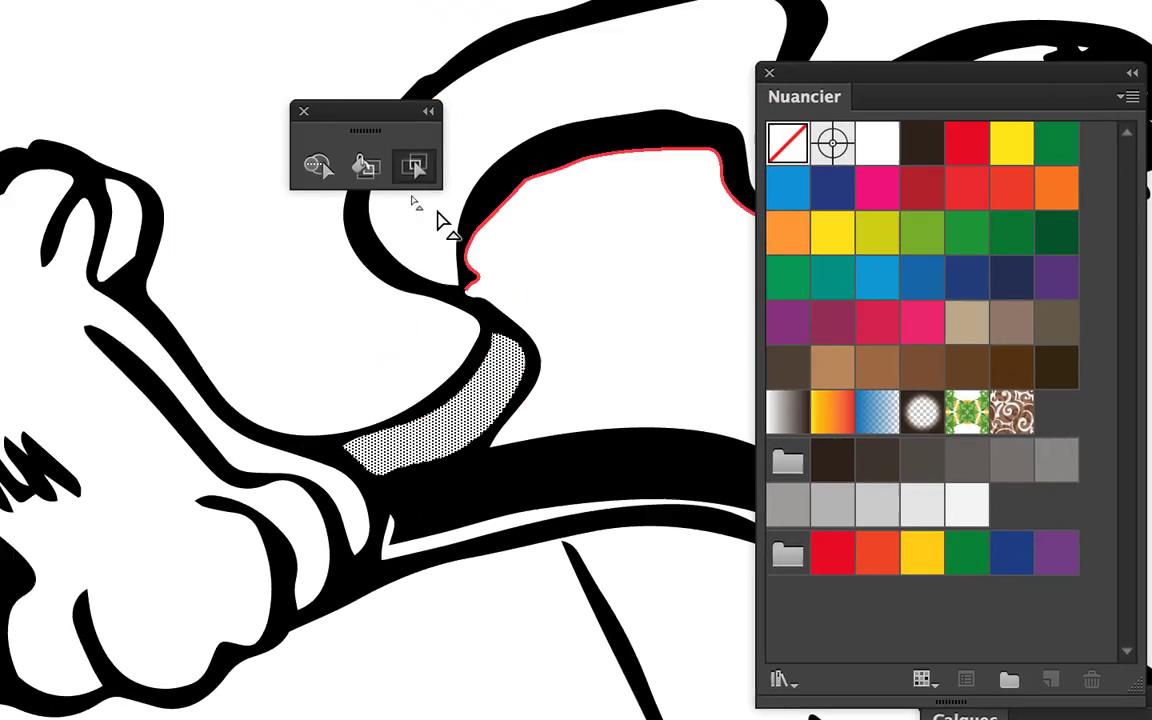
{"action": "left_click", "coordinate": [435, 212]}
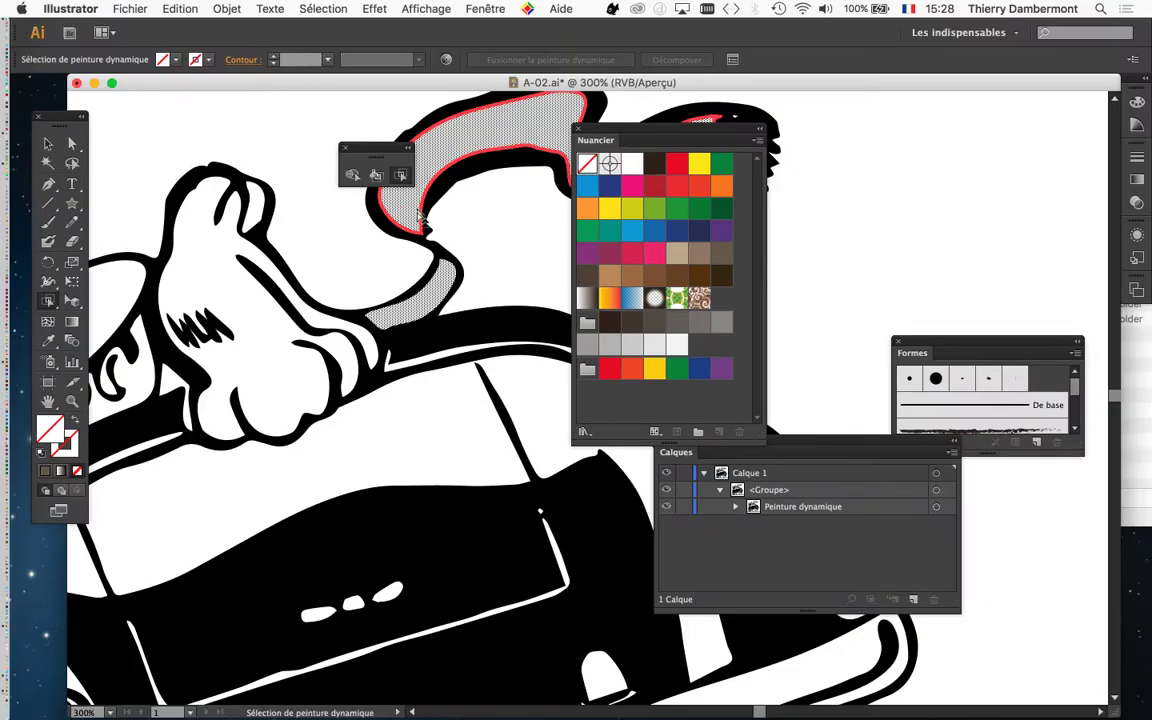
{"action": "scroll", "coordinate": [487, 298], "scroll_direction": "down", "scroll_amount": 2}
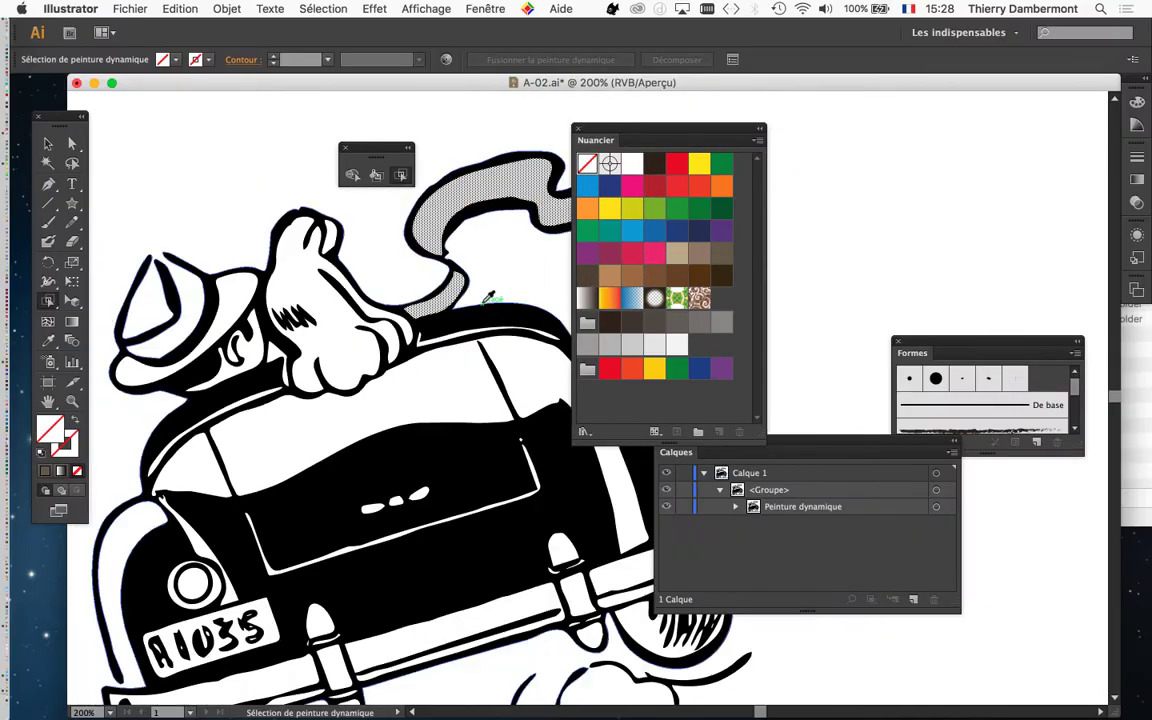
Move the Swatches panel clear of the scarf and open the Ciel (Sky) gradient library
{"action": "left_click_drag", "start_coordinate": [673, 135], "coordinate": [740, 46]}
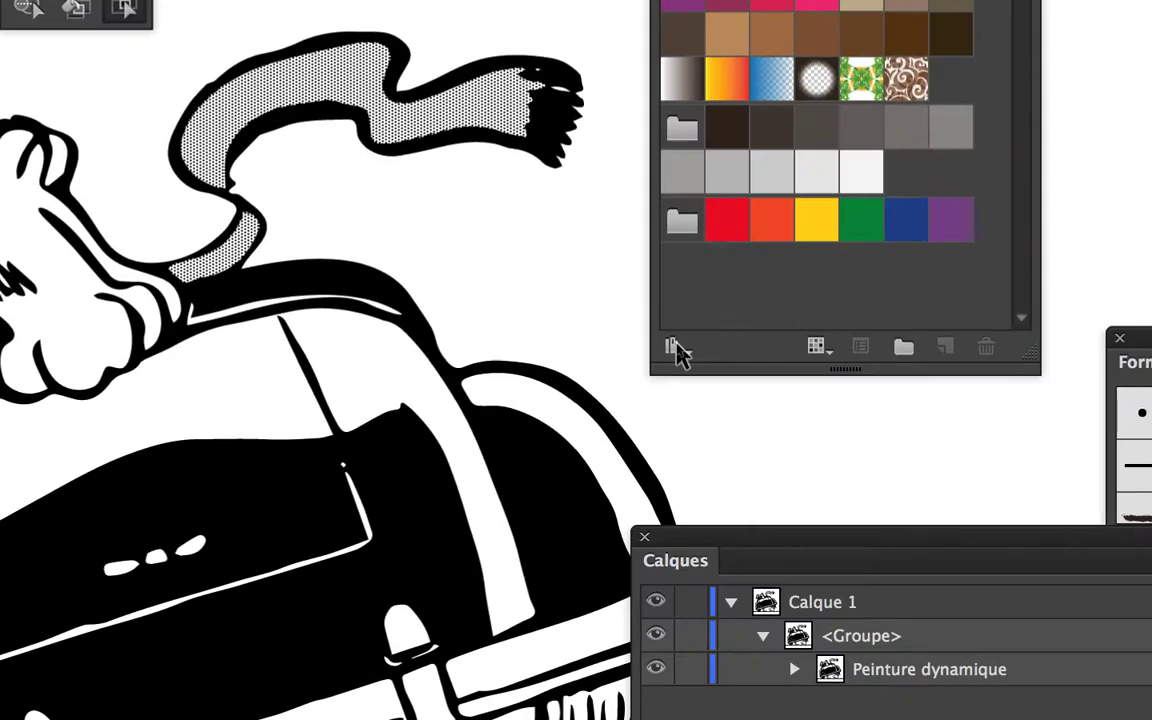
{"action": "left_click", "coordinate": [676, 346]}
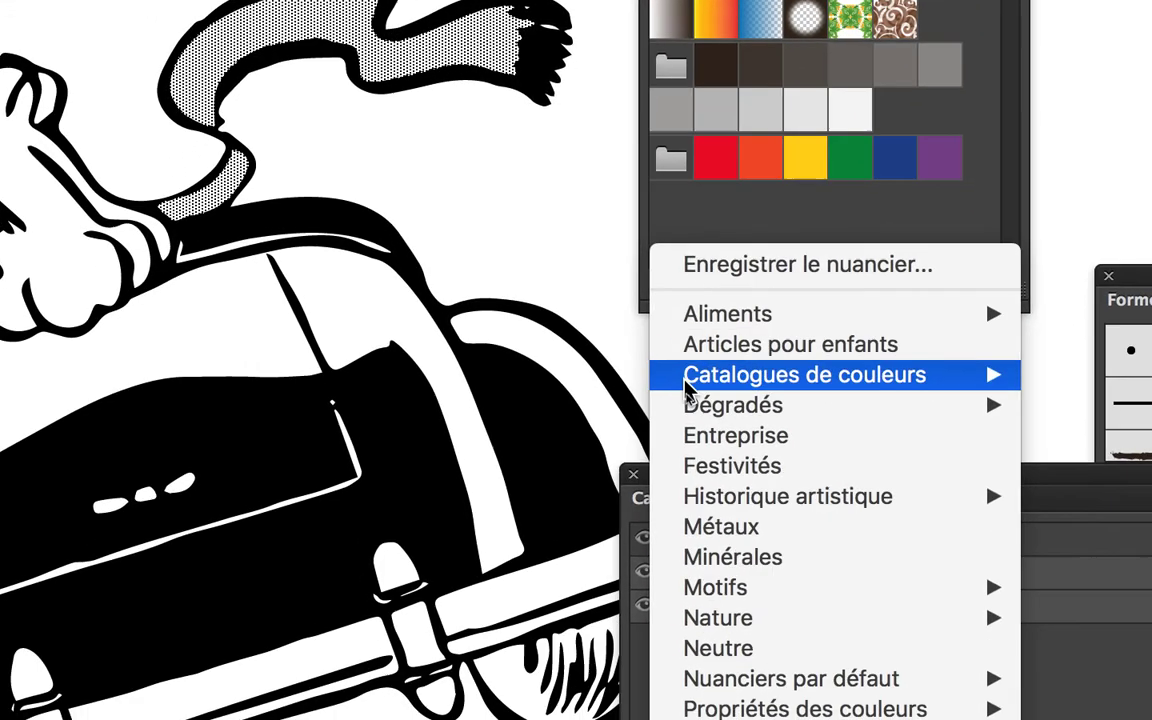
{"action": "mouse_move", "coordinate": [705, 461]}
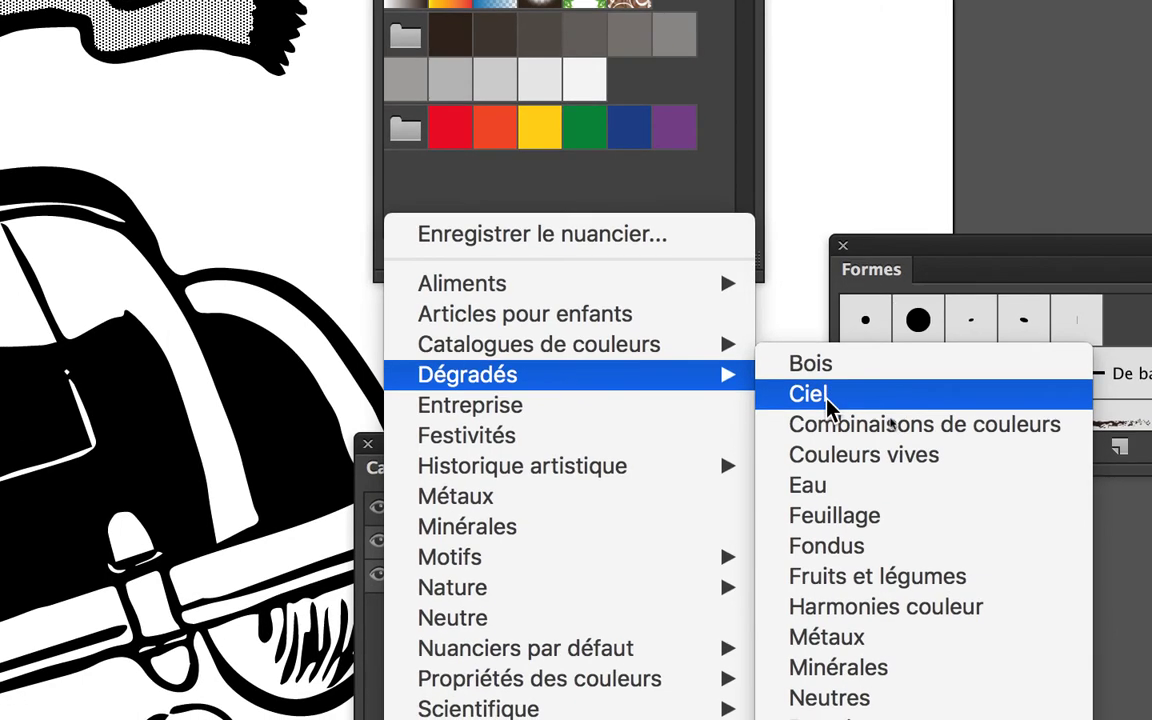
{"action": "left_click", "coordinate": [828, 402]}
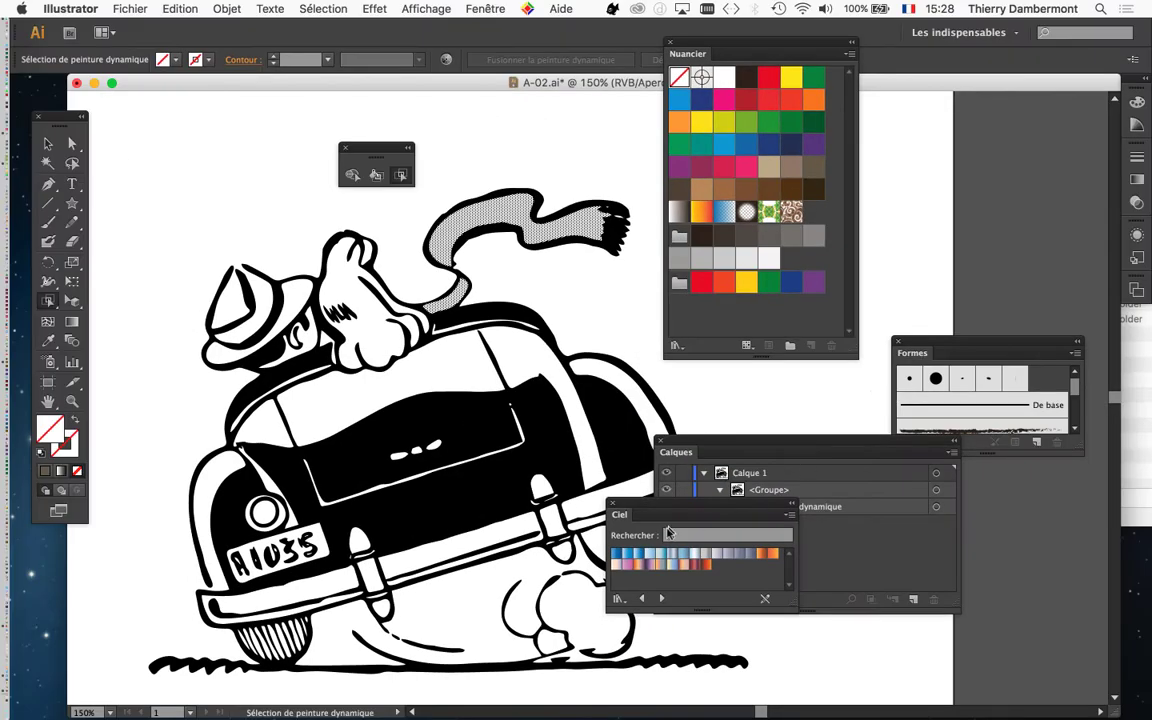
Place the Ciel library just below the scarf, switch it to larger thumbnails and enlarge it to show all gradients
{"action": "mouse_move", "coordinate": [667, 510]}
{"action": "left_mouse_down"}
{"action": "mouse_move", "coordinate": [657, 433]}
{"action": "mouse_move", "coordinate": [585, 290]}
{"action": "left_mouse_up"}
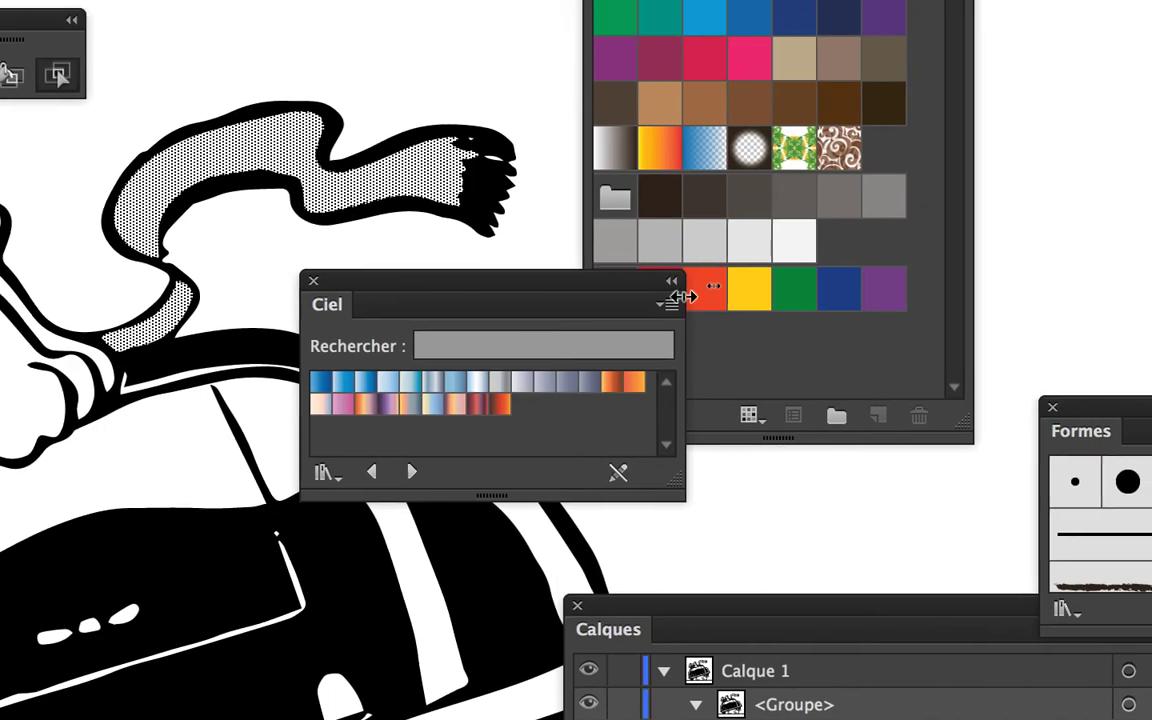
{"action": "left_click", "coordinate": [672, 304]}
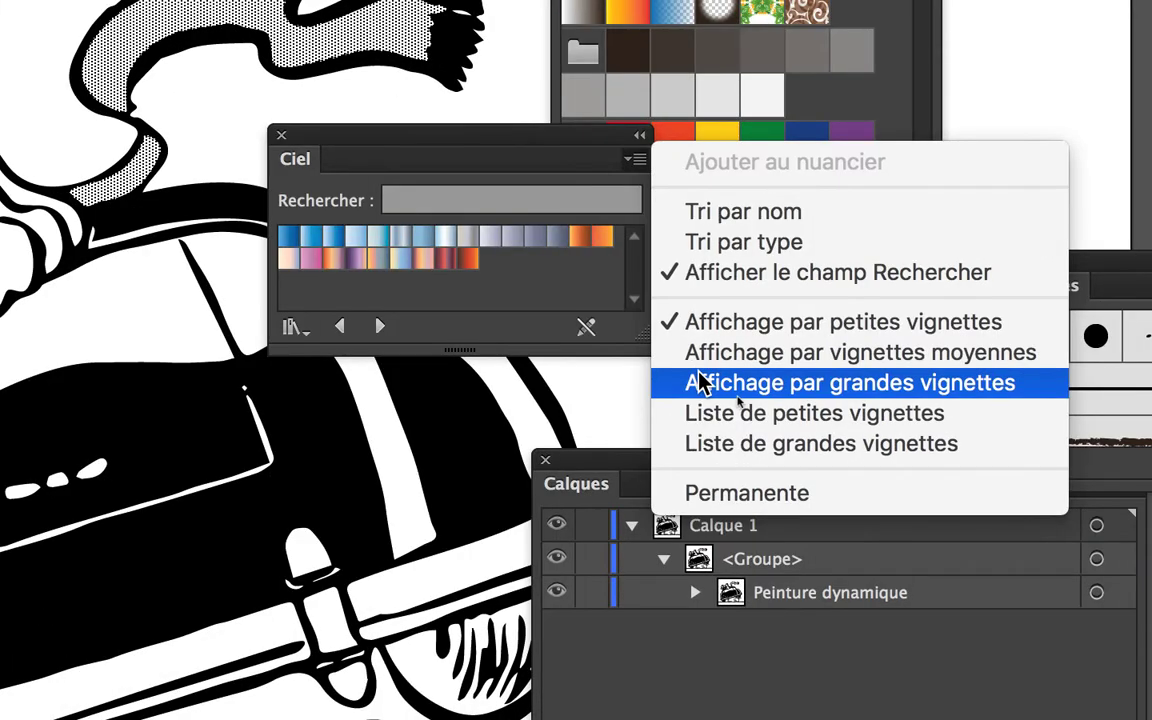
{"action": "left_click", "coordinate": [704, 512]}
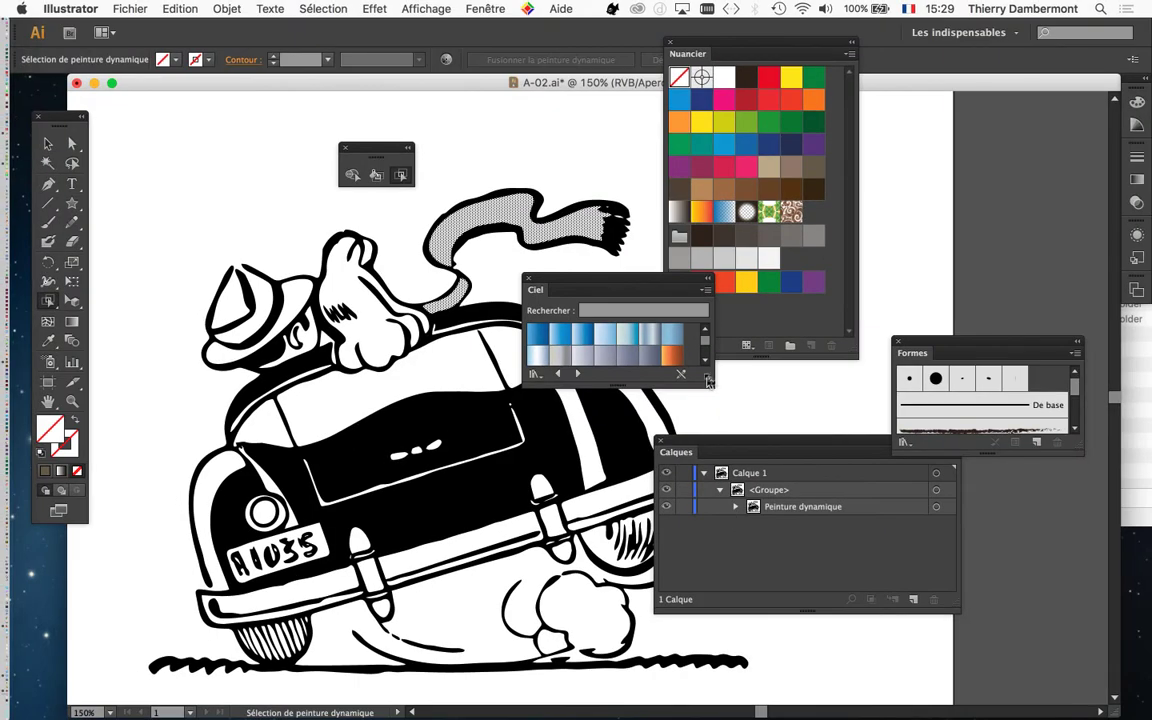
{"action": "left_click_drag", "start_coordinate": [707, 381], "coordinate": [724, 552]}
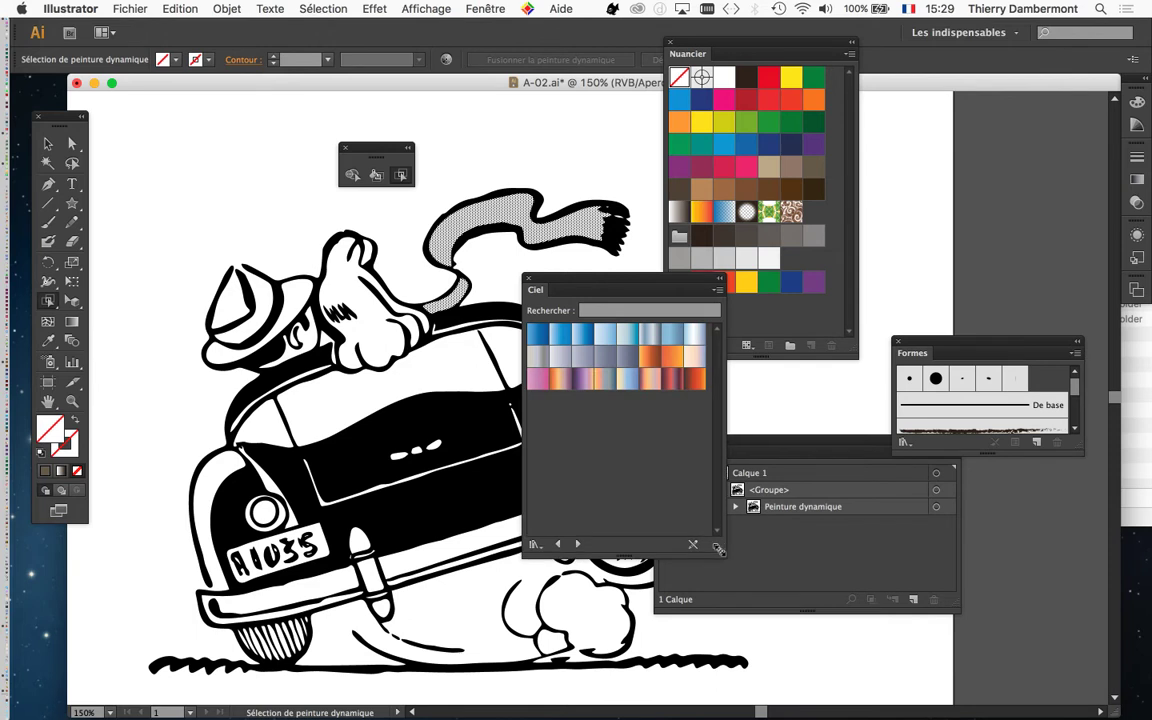
Fill the selected scarf areas with the Ciel library's purple-to-orange gradient and move both swatch panels away from the scarf
{"action": "left_click", "coordinate": [584, 379]}
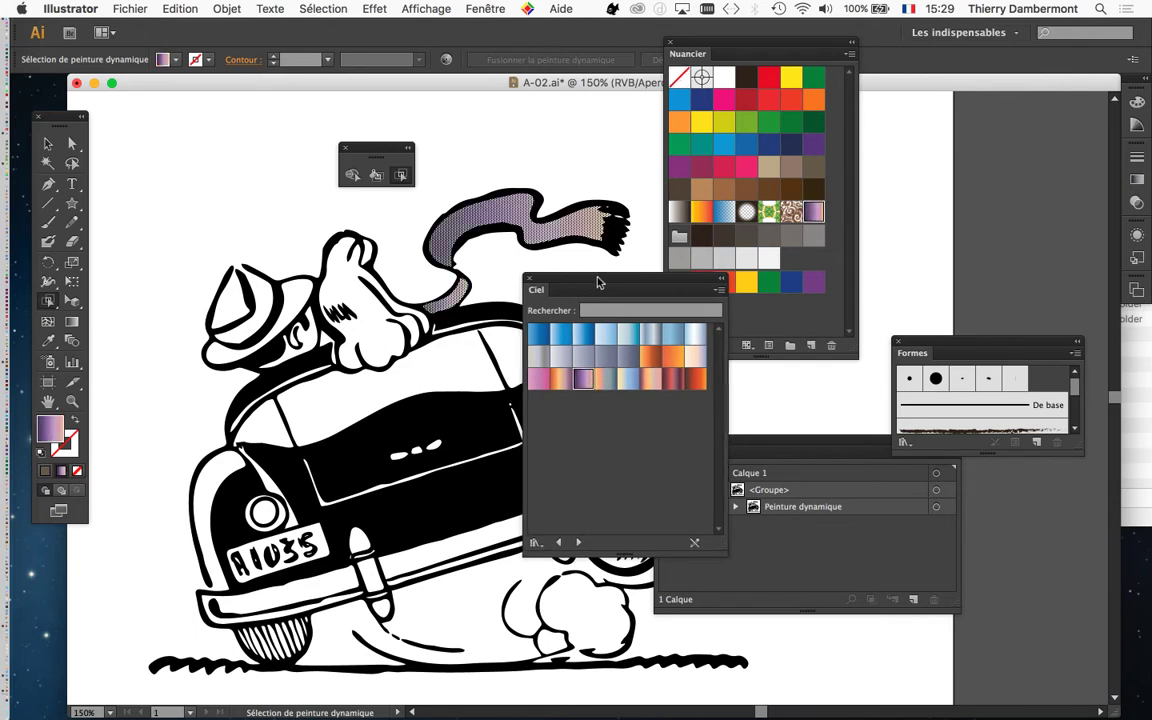
{"action": "left_click_drag", "start_coordinate": [598, 283], "coordinate": [1044, 135]}
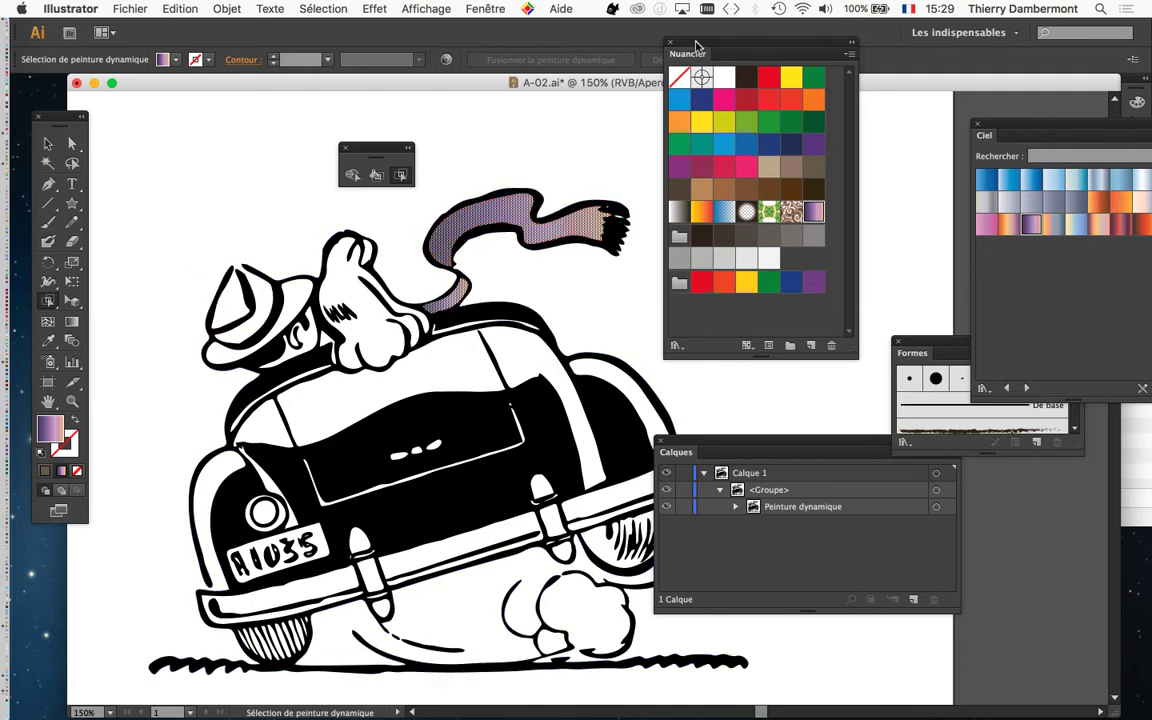
{"action": "left_click_drag", "start_coordinate": [690, 53], "coordinate": [604, 117]}
{"action": "left_click_drag", "start_coordinate": [423, 320], "coordinate": [278, 470]}
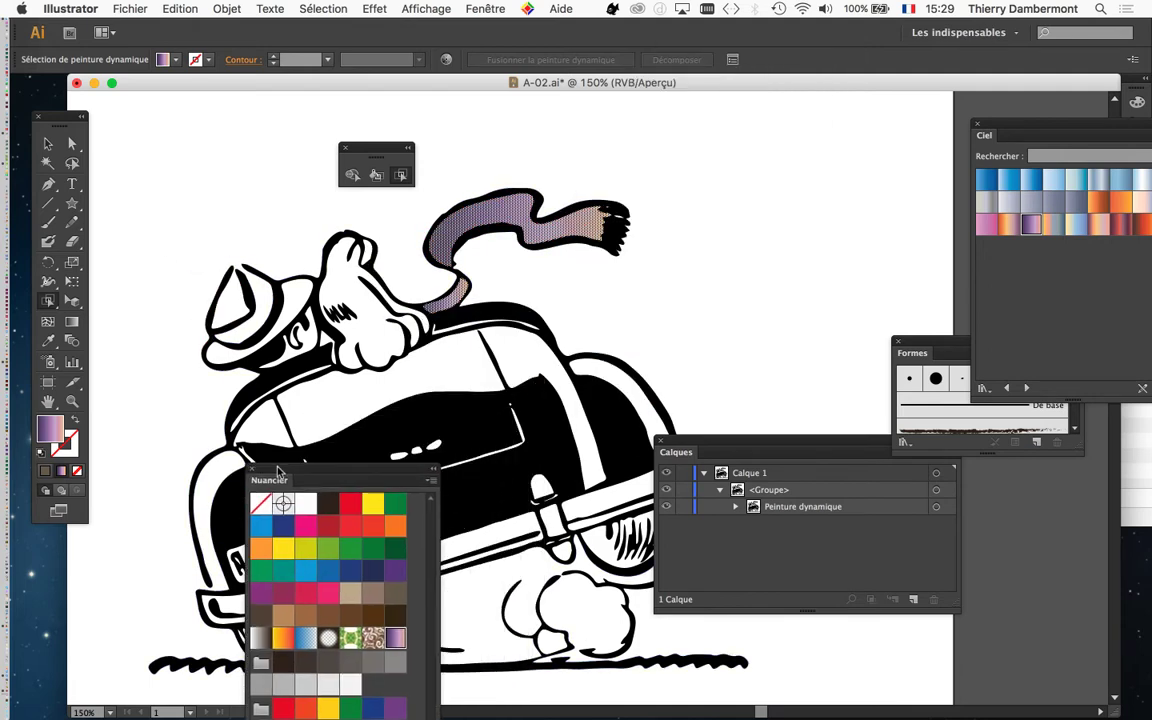
{"action": "left_click", "coordinate": [455, 285]}
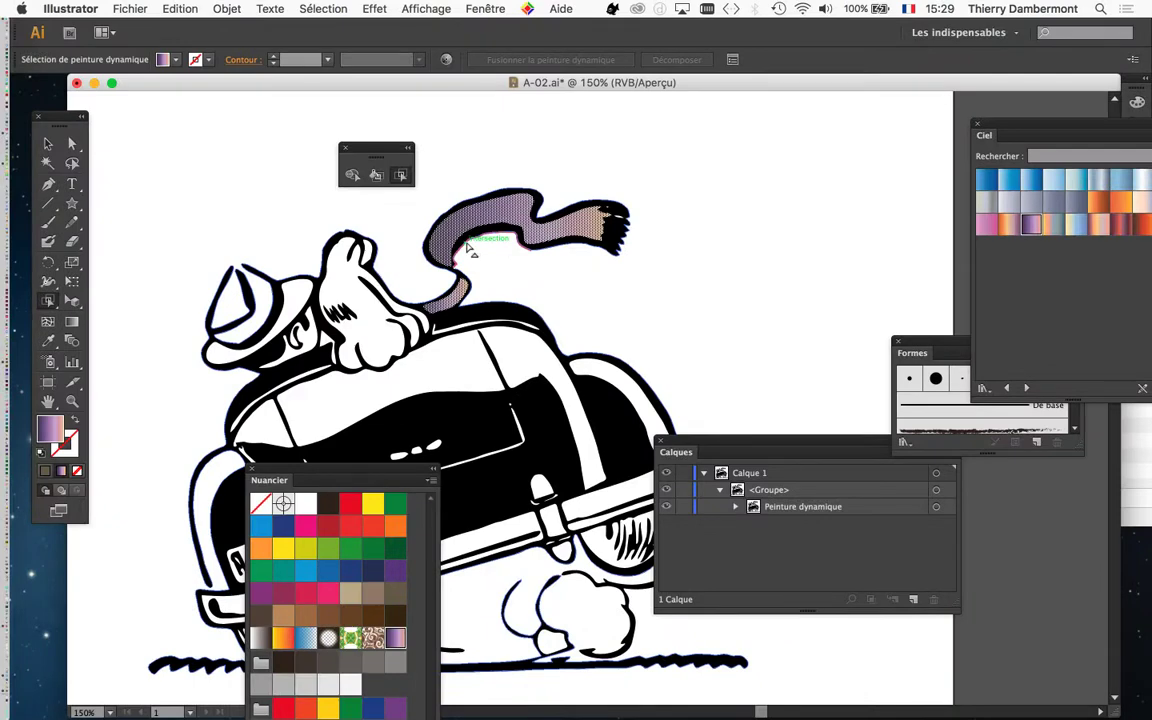
Hide the selection edges so the scarf's gradient shows without the dotted pattern
{"action": "left_click", "coordinate": [428, 9]}
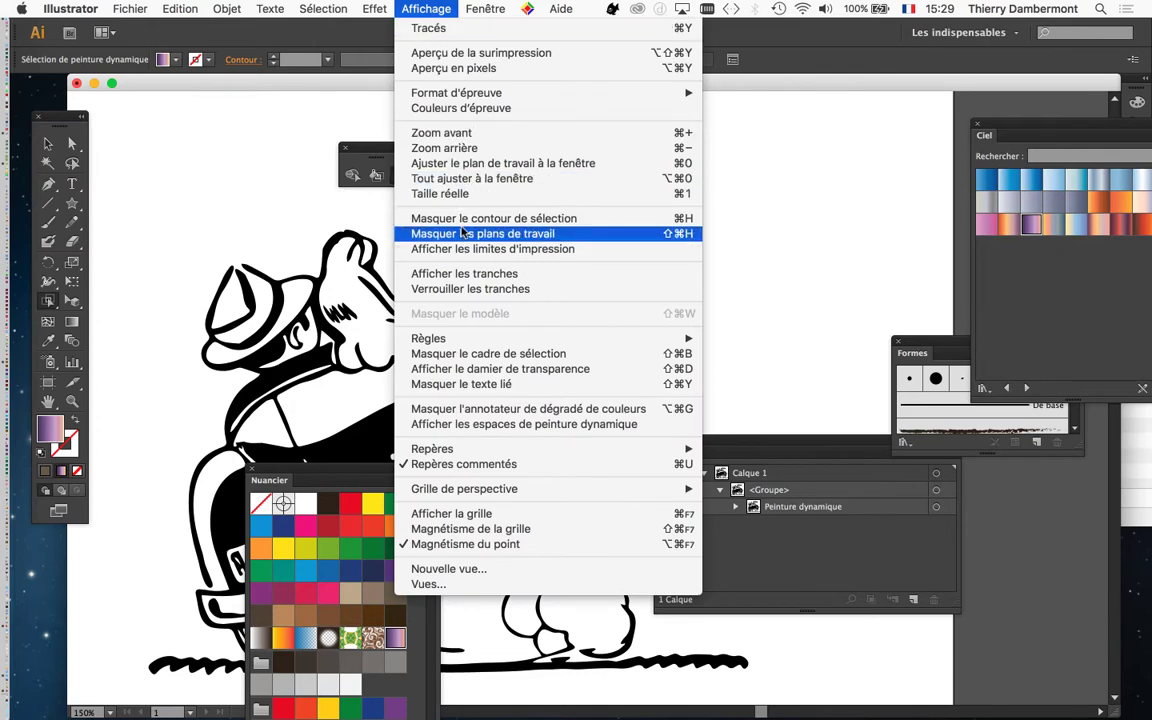
{"action": "left_click", "coordinate": [768, 88]}
{"action": "key", "text": "super+h"}
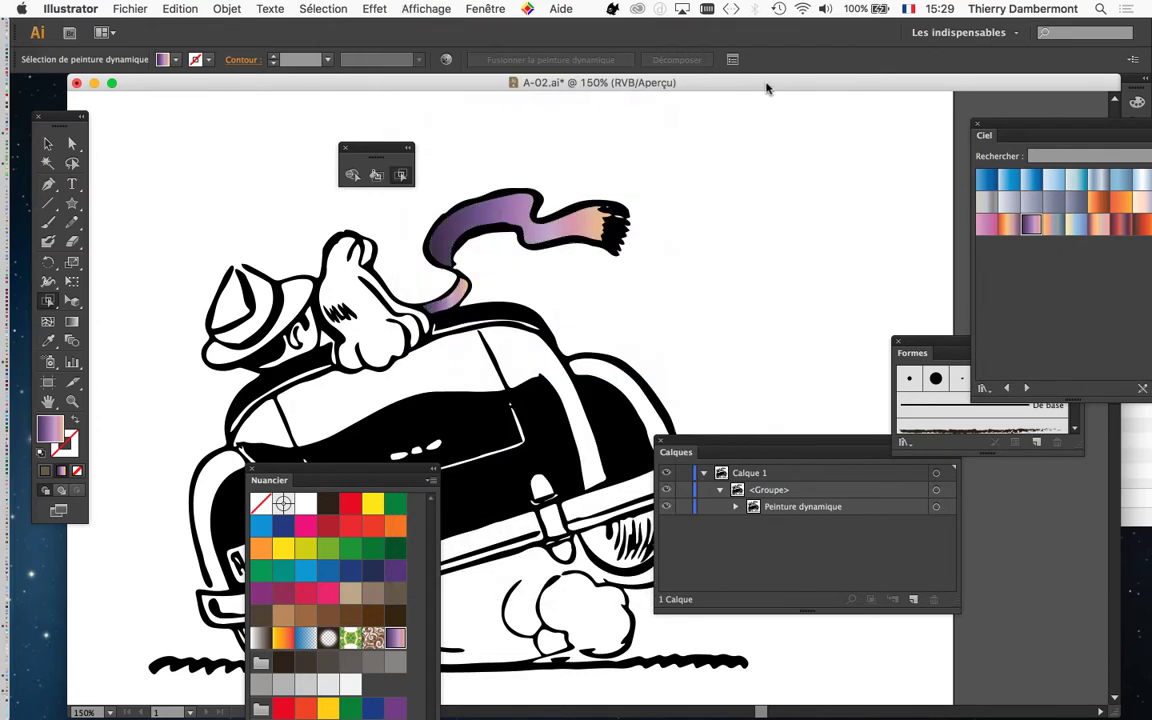
Move the floating Live Paint palette away from the enlarged scarf and bring the toolbox closer to the drawing
{"action": "scroll", "coordinate": [500, 270], "scroll_direction": "up", "scroll_amount": 2}
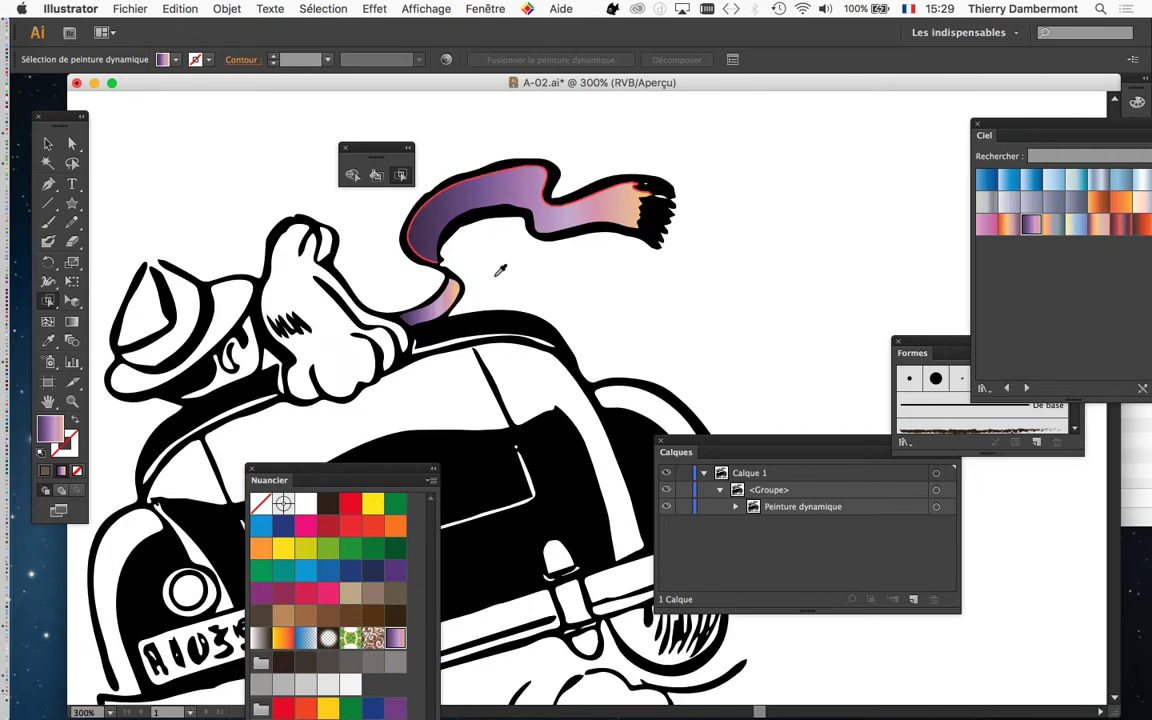
{"action": "left_click_drag", "start_coordinate": [501, 266], "coordinate": [547, 368]}
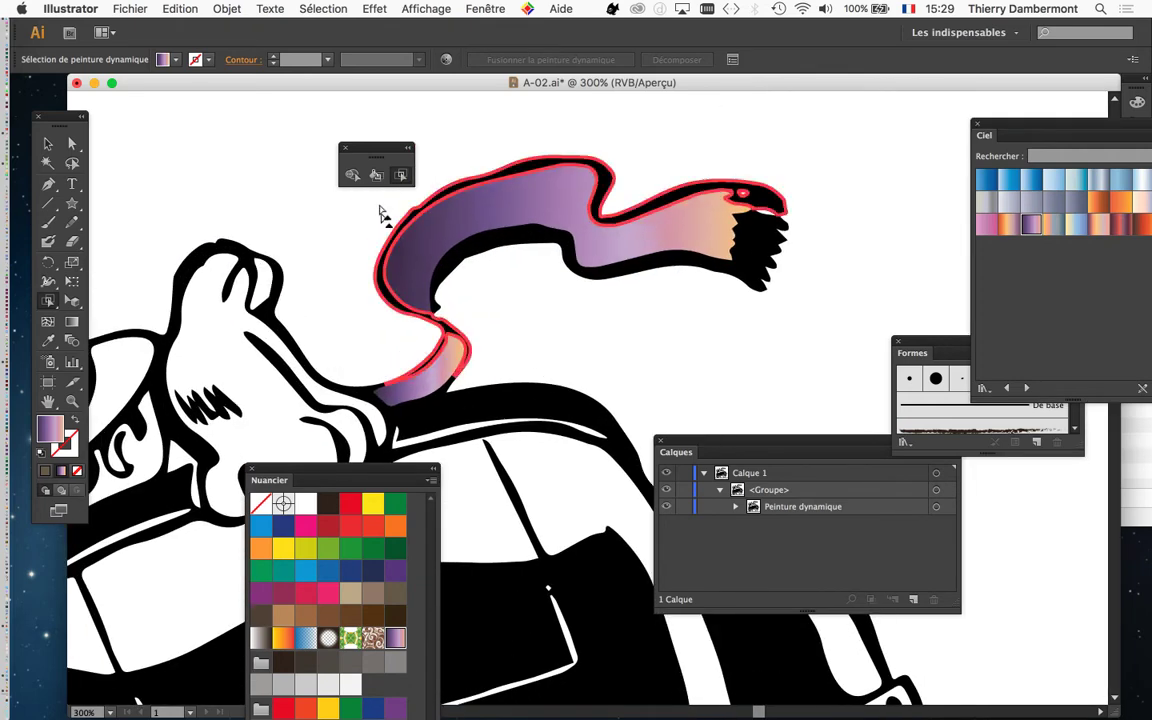
{"action": "left_click_drag", "start_coordinate": [378, 147], "coordinate": [278, 120]}
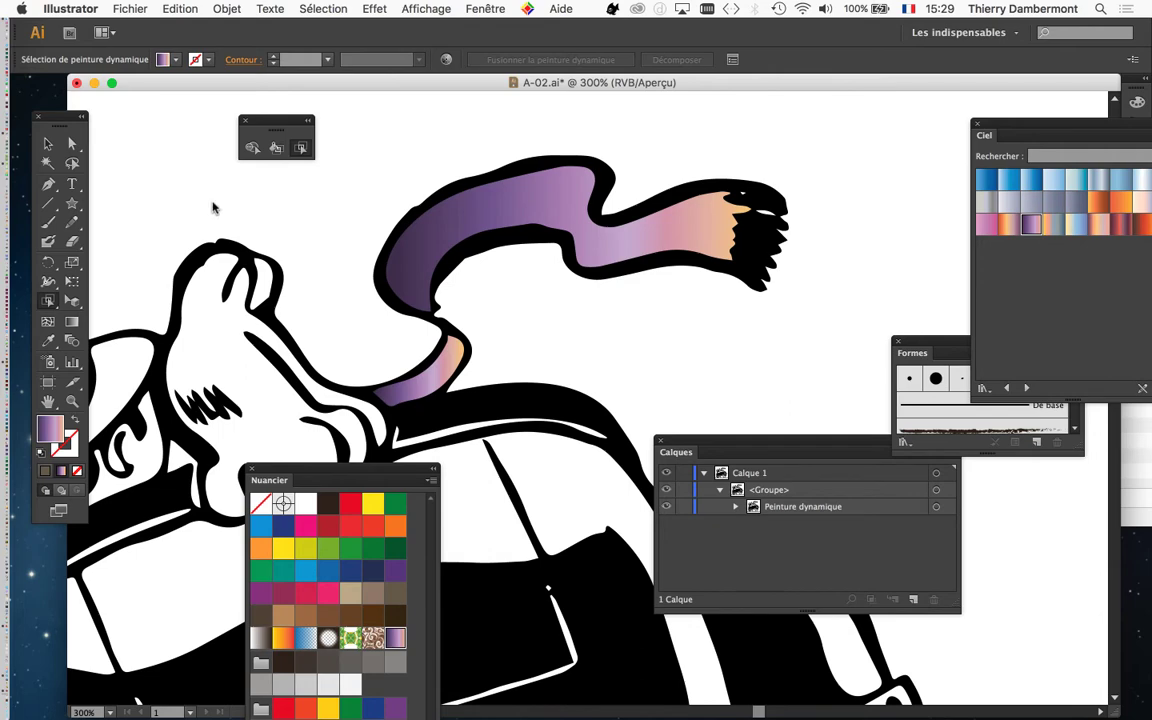
{"action": "left_click_drag", "start_coordinate": [47, 118], "coordinate": [153, 118]}
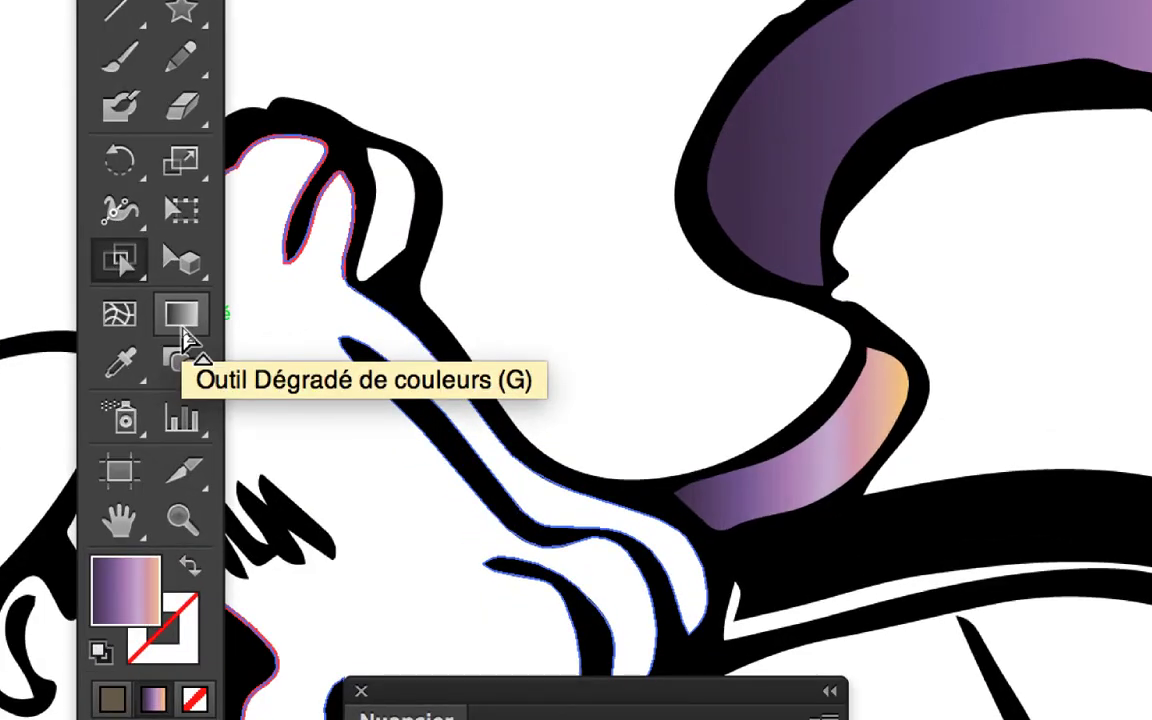
Stretch one continuous gradient across both scarf areas with the Gradient tool, from the dark purple end to beyond the fringe
{"action": "left_click", "coordinate": [183, 336]}
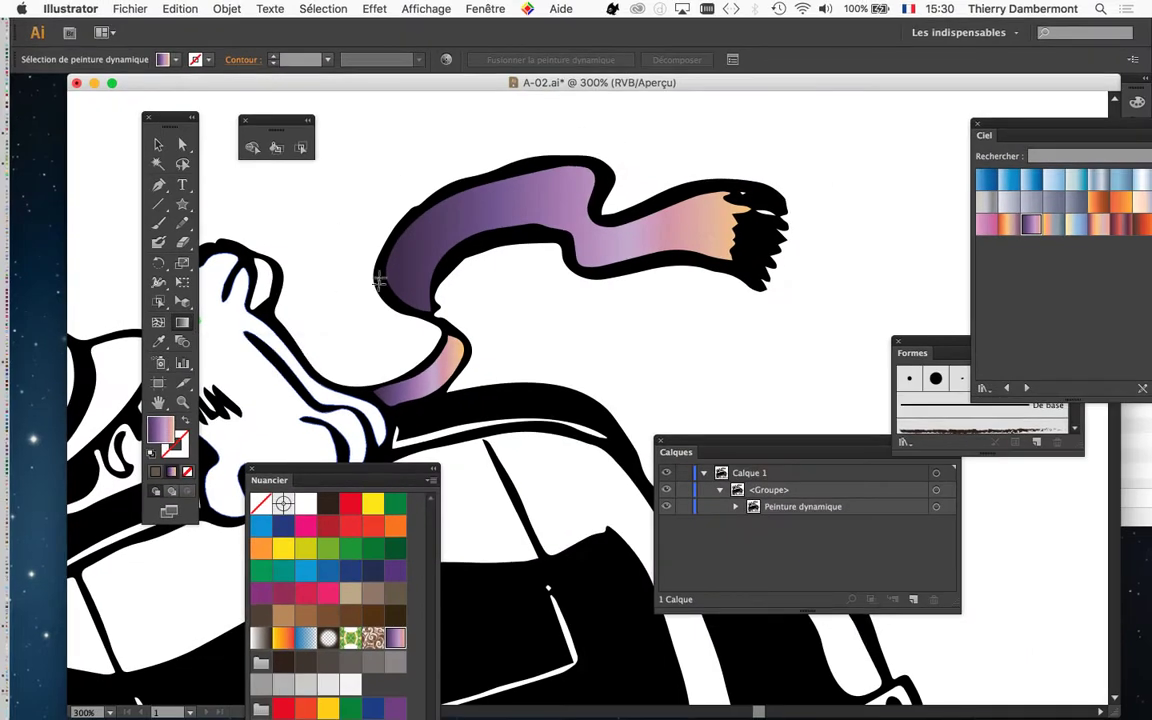
{"action": "left_click_drag", "start_coordinate": [412, 204], "coordinate": [431, 179]}
{"action": "left_click_drag", "start_coordinate": [392, 256], "coordinate": [691, 212]}
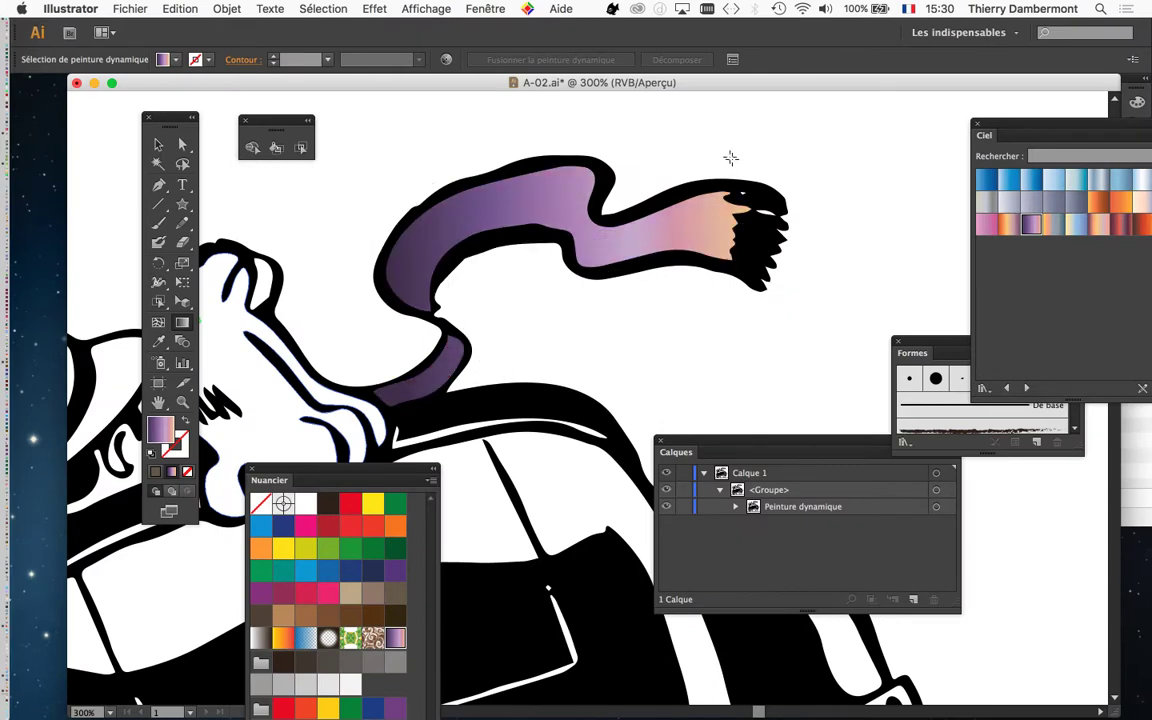
{"action": "left_click_drag", "start_coordinate": [655, 145], "coordinate": [318, 360]}
{"action": "left_click_drag", "start_coordinate": [361, 280], "coordinate": [814, 231]}
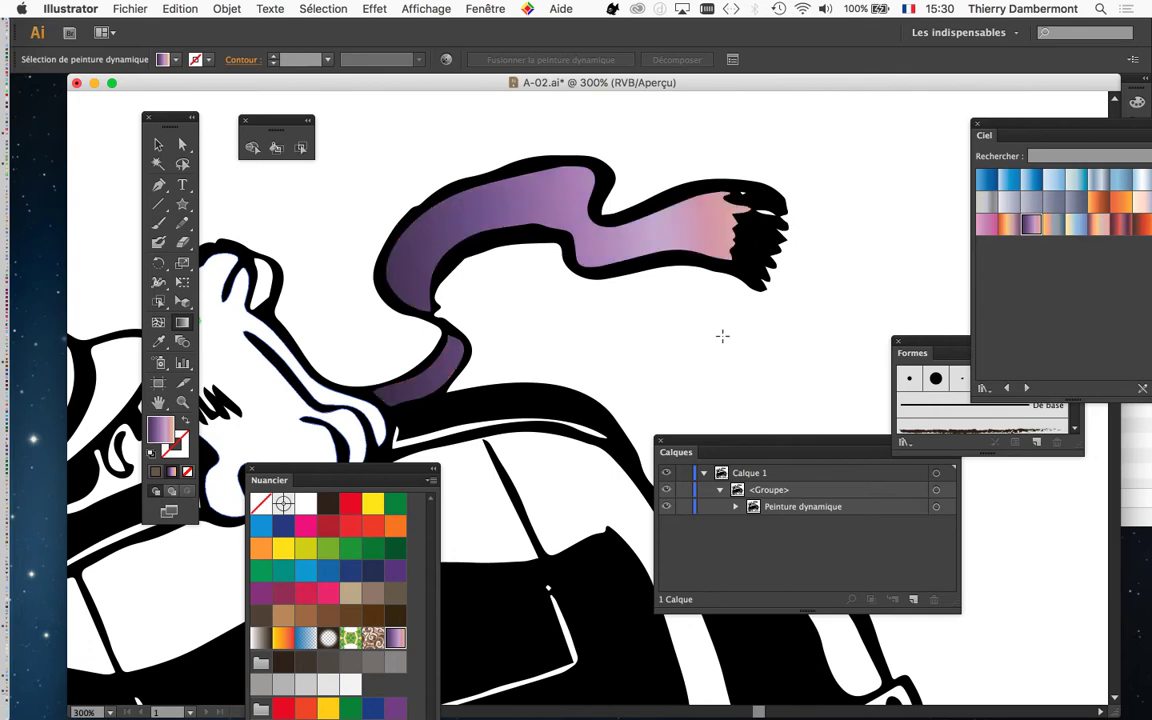
Toggle the selection edges on and off, leaving them shown on the scarf
{"action": "left_click", "coordinate": [405, 8]}
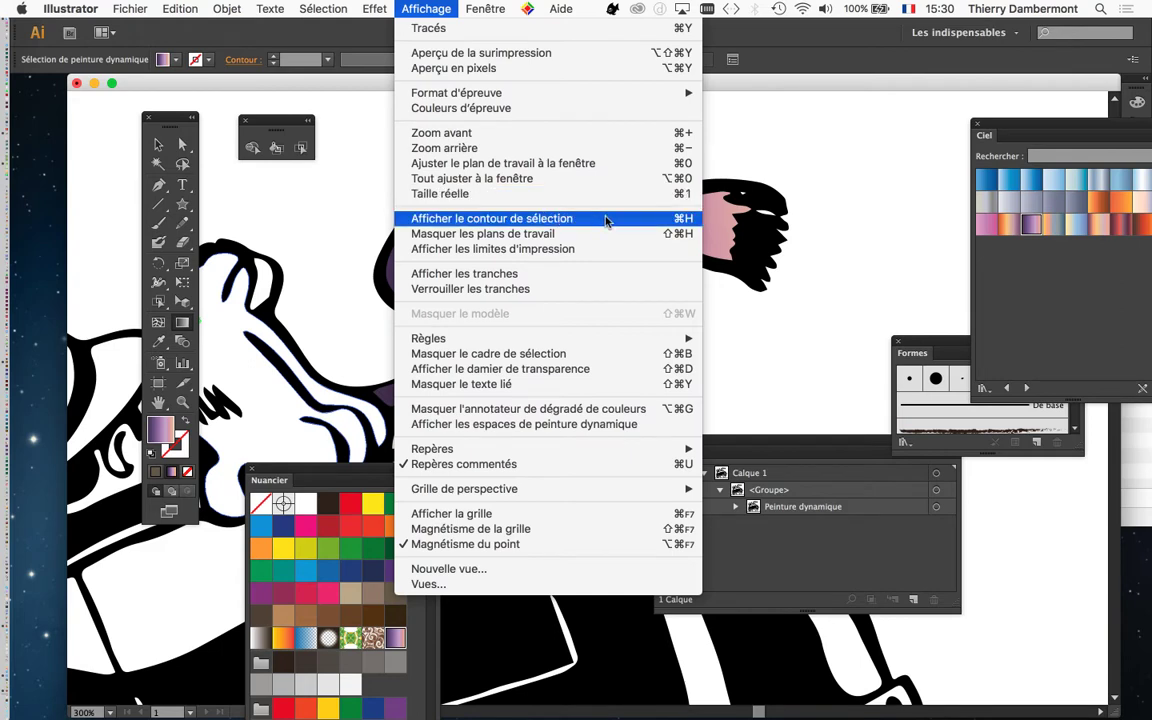
{"action": "left_click", "coordinate": [767, 91]}
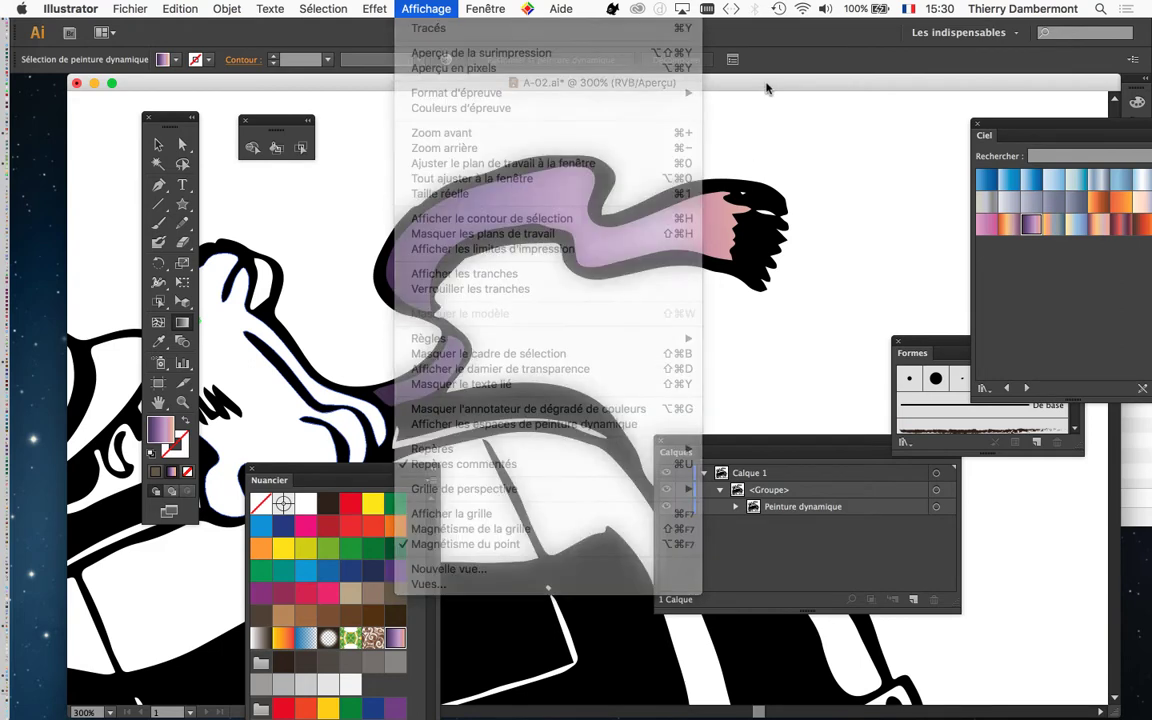
{"action": "key", "text": "super+h"}
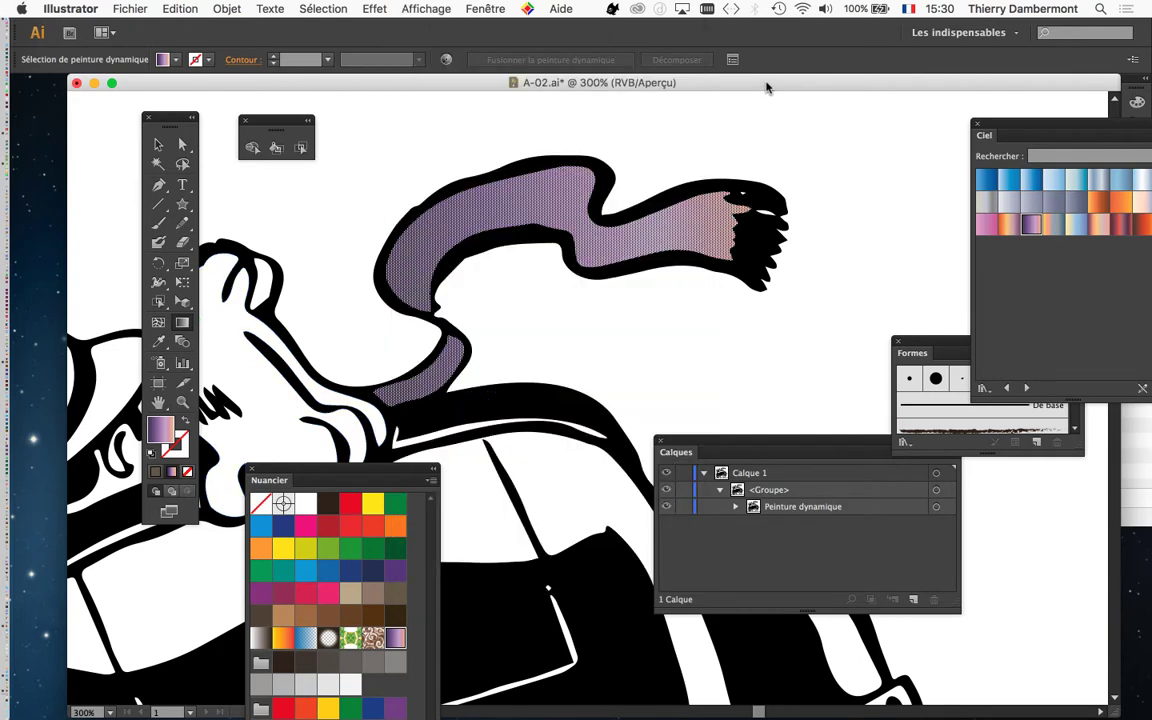
{"action": "key", "text": "super+h"}
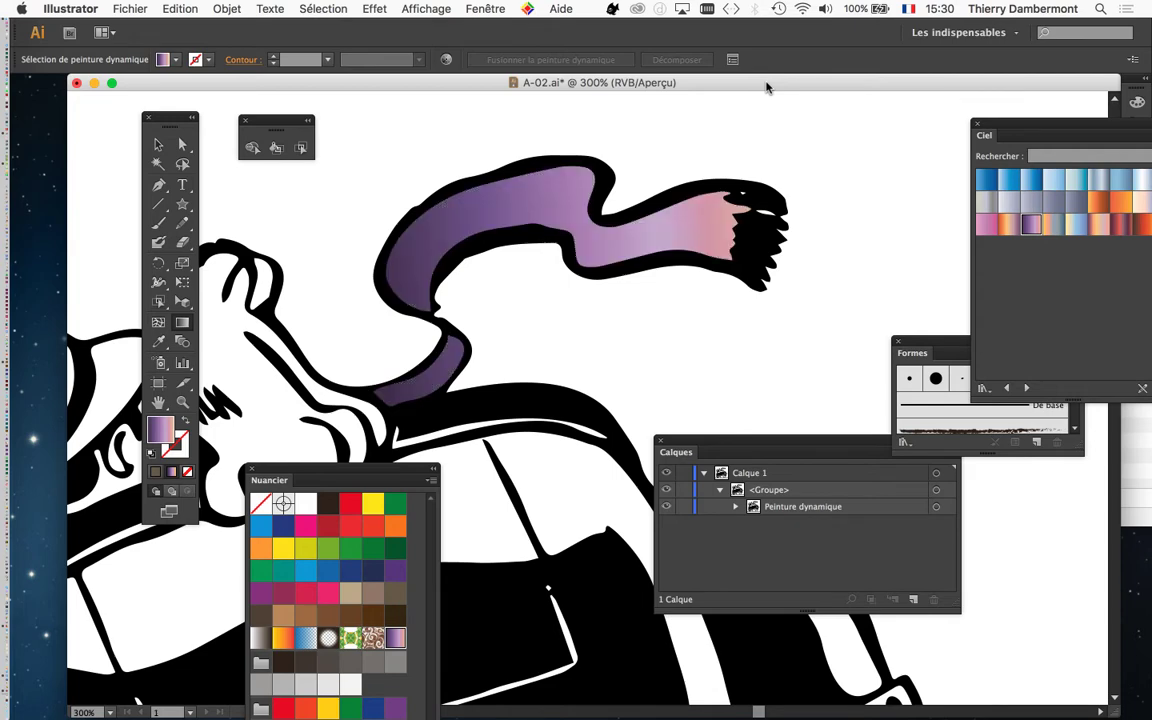
{"action": "key", "text": "super+h"}
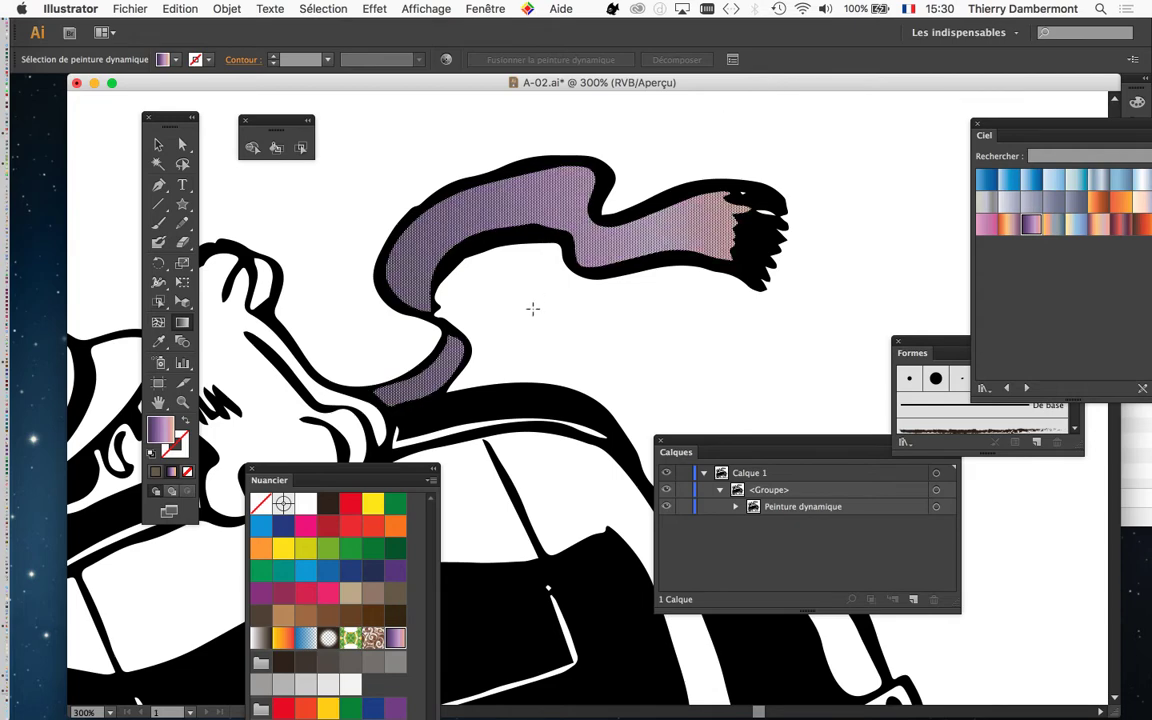
{"action": "scroll", "coordinate": [533, 309], "scroll_direction": "down", "scroll_amount": 1}
{"action": "scroll", "coordinate": [533, 309], "scroll_direction": "down", "scroll_amount": 1}
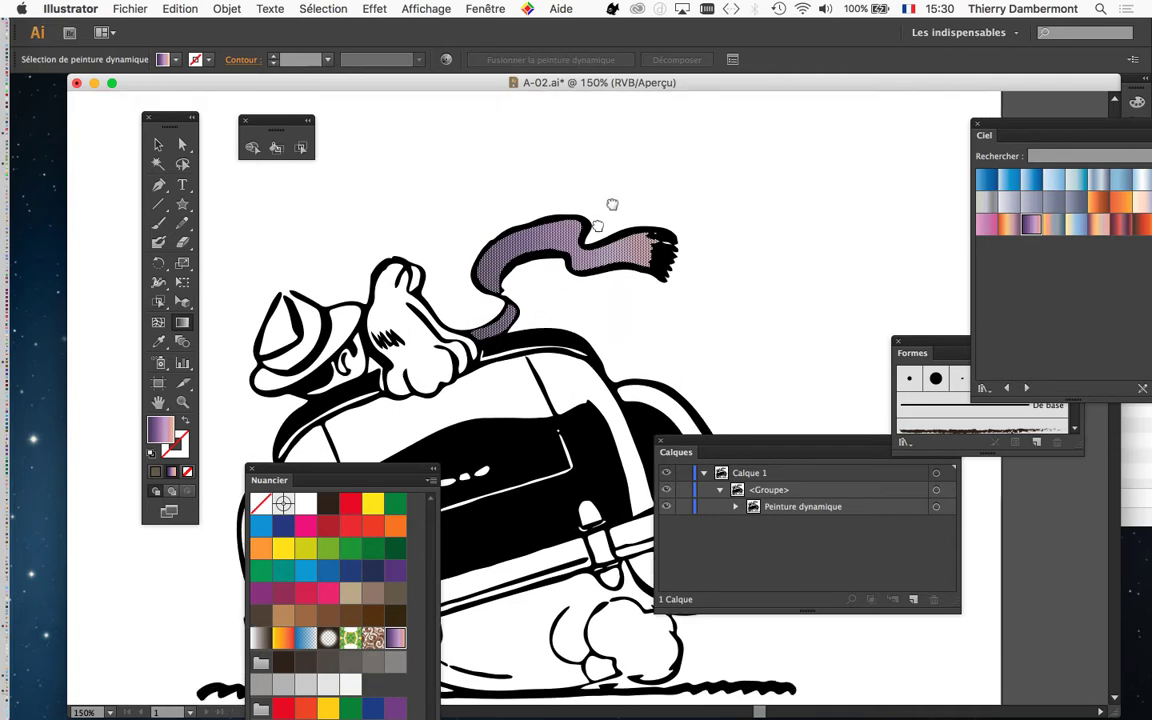
{"action": "scroll", "coordinate": [612, 200], "scroll_direction": "up", "scroll_amount": 1}
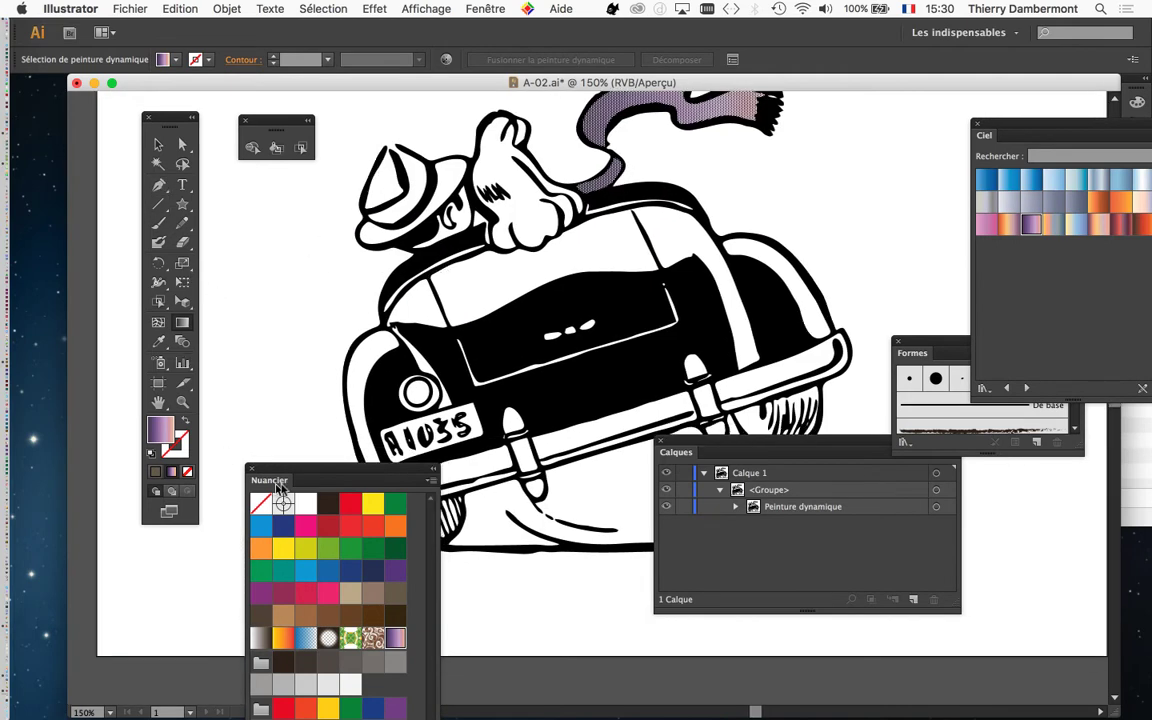
Move the swatches palette clear of the car and select the five white bodywork areas, from left fender to right fender, with Live Paint Selection
{"action": "left_click_drag", "start_coordinate": [295, 473], "coordinate": [193, 619]}
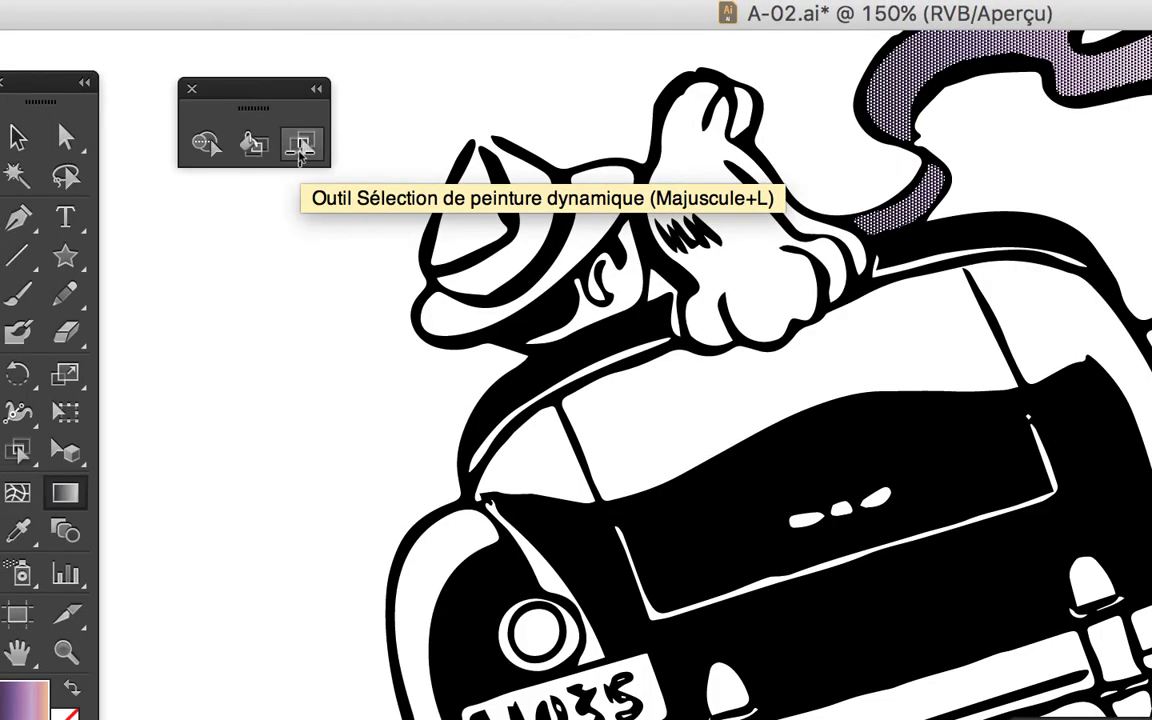
{"action": "left_click", "coordinate": [301, 151]}
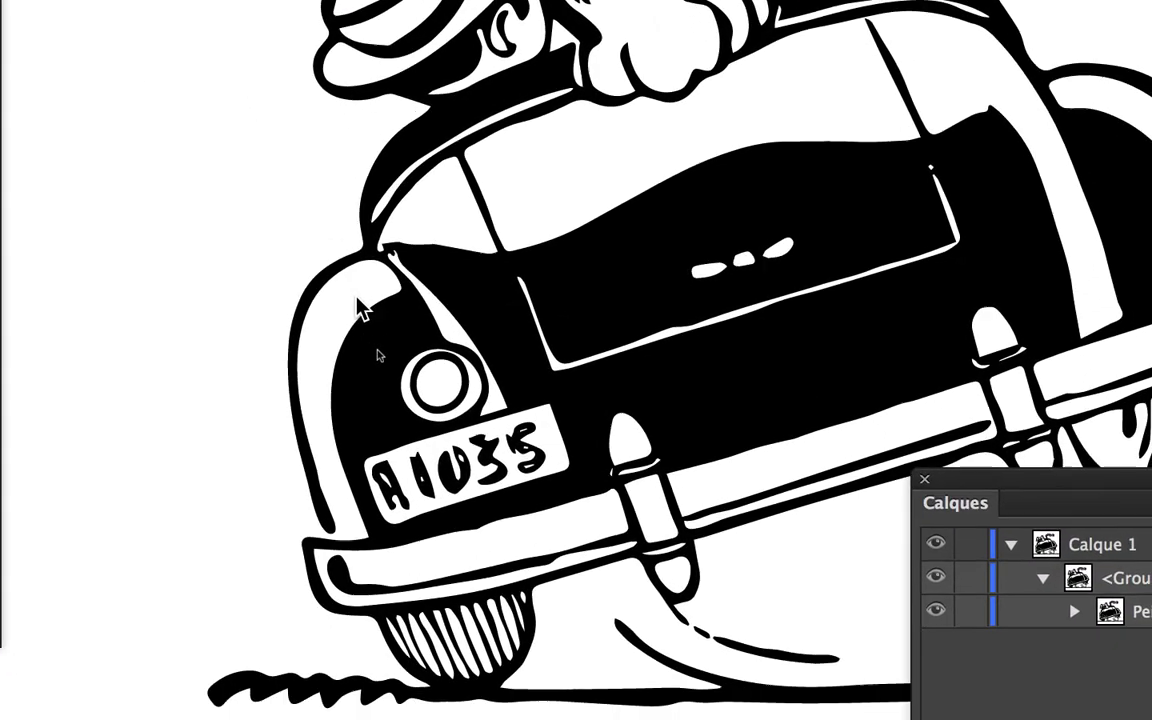
{"action": "left_click", "coordinate": [358, 355]}
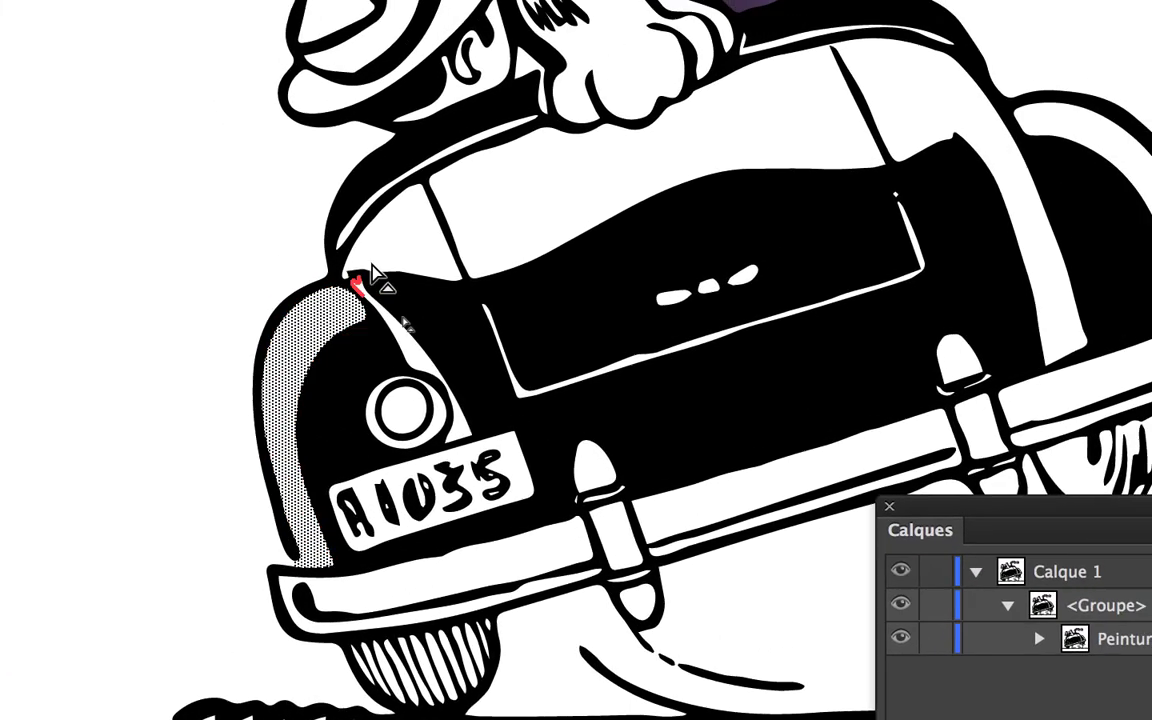
{"action": "left_click", "coordinate": [438, 219], "text": "shift"}
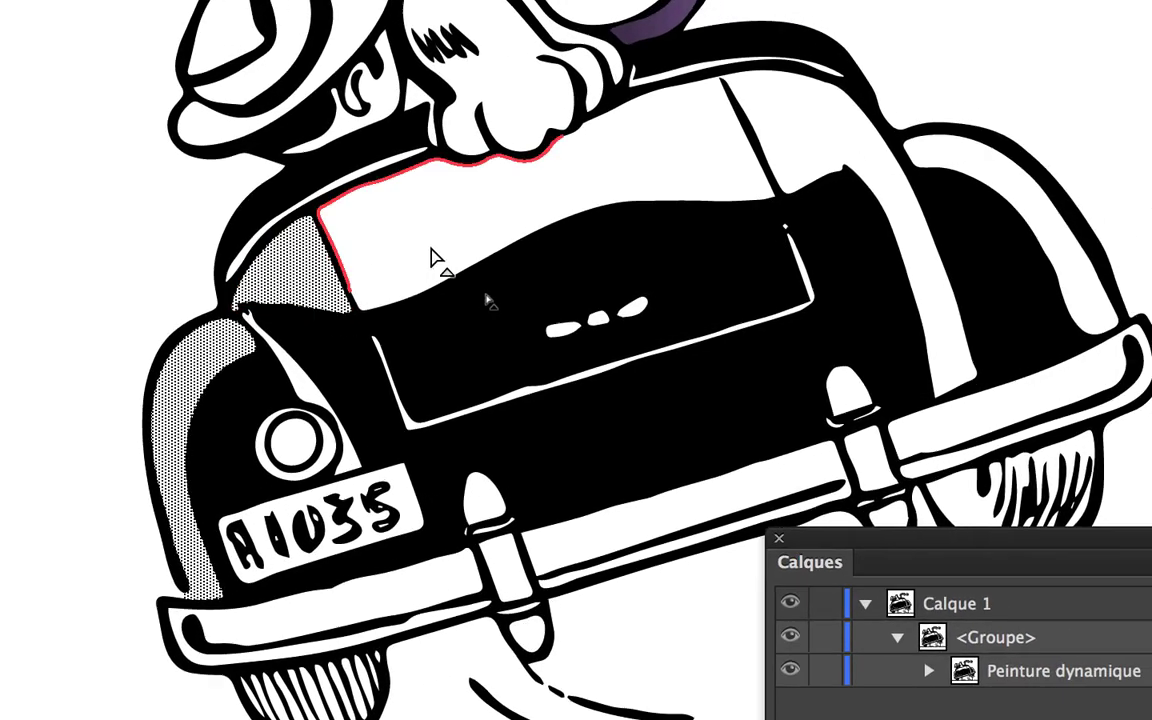
{"action": "left_click", "coordinate": [435, 258], "text": "shift"}
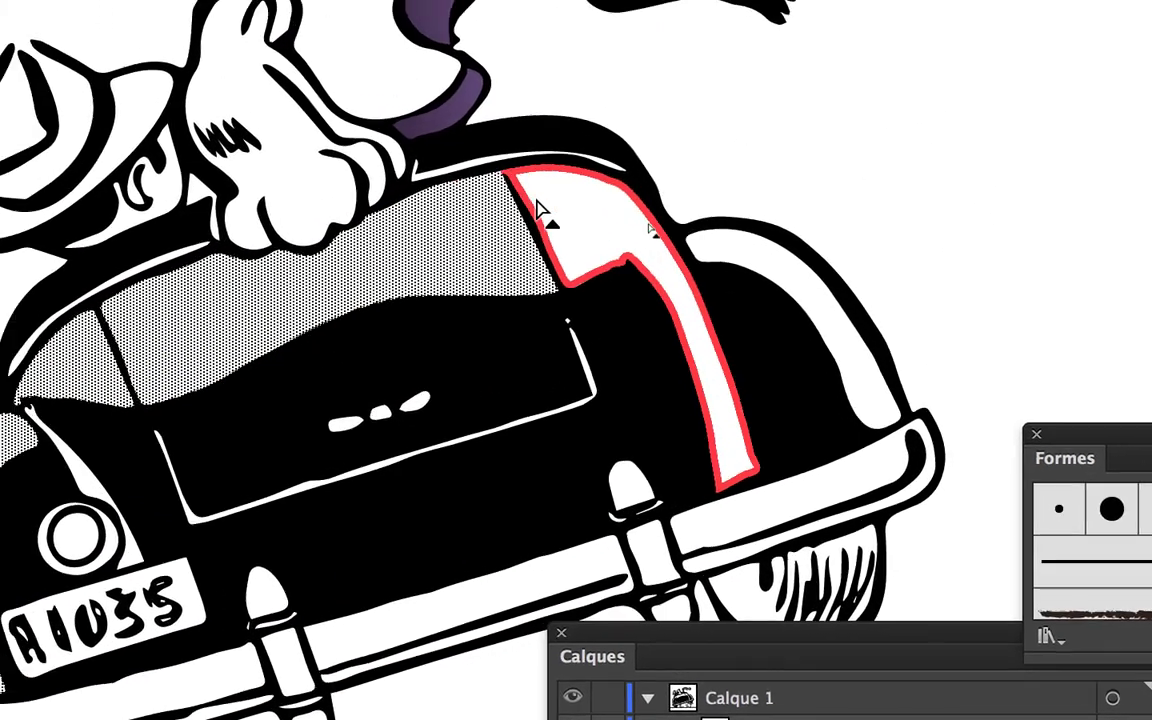
{"action": "left_click", "coordinate": [540, 212], "text": "shift"}
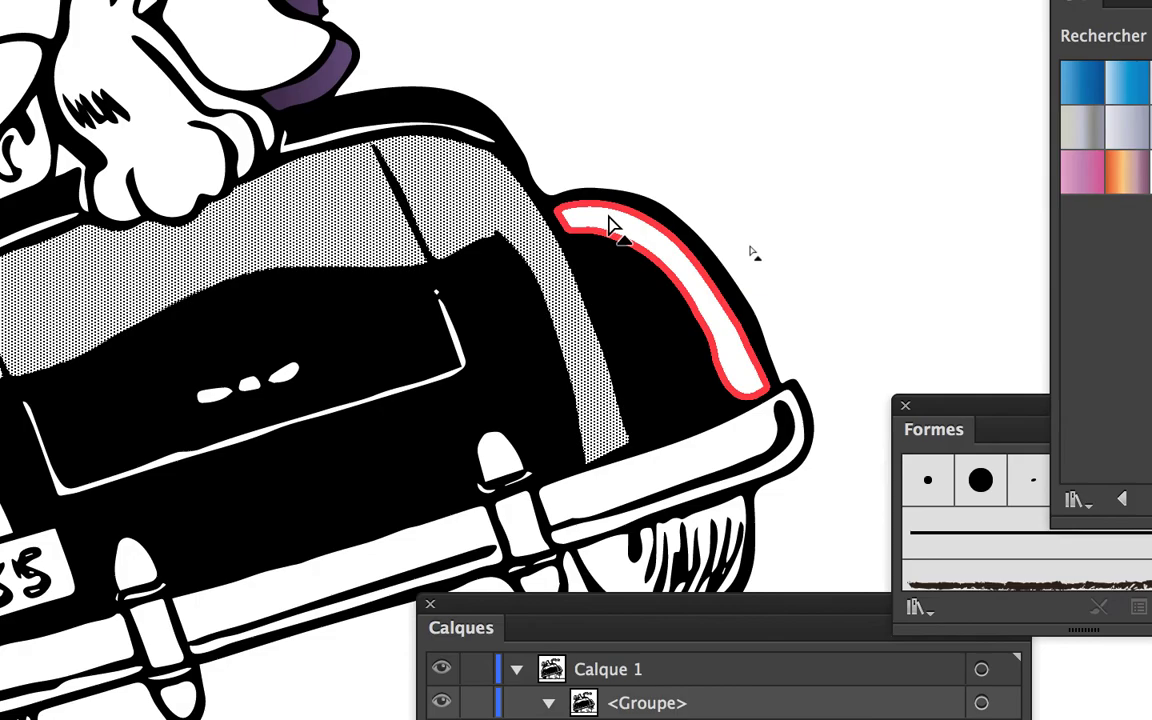
{"action": "left_click", "coordinate": [612, 226], "text": "shift"}
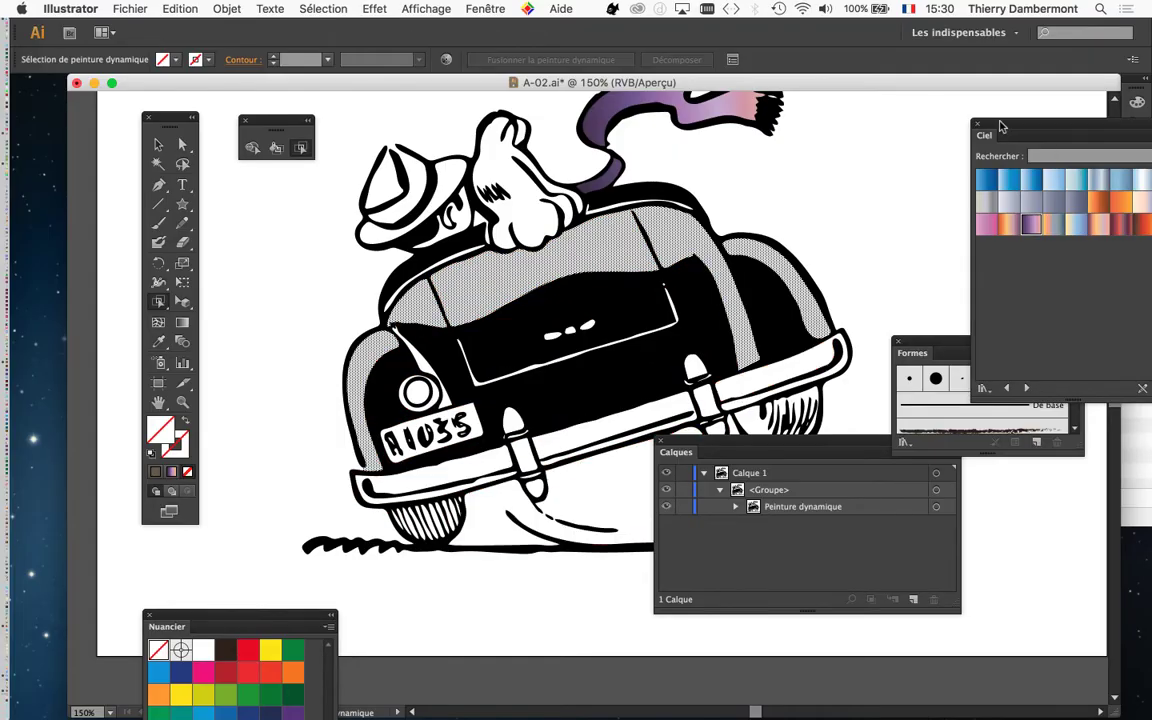
Browse the gradient libraries to Fruits et légumes and fill the selected bodywork areas with the Poivron jaune gradient
{"action": "left_click_drag", "start_coordinate": [1003, 126], "coordinate": [855, 104]}
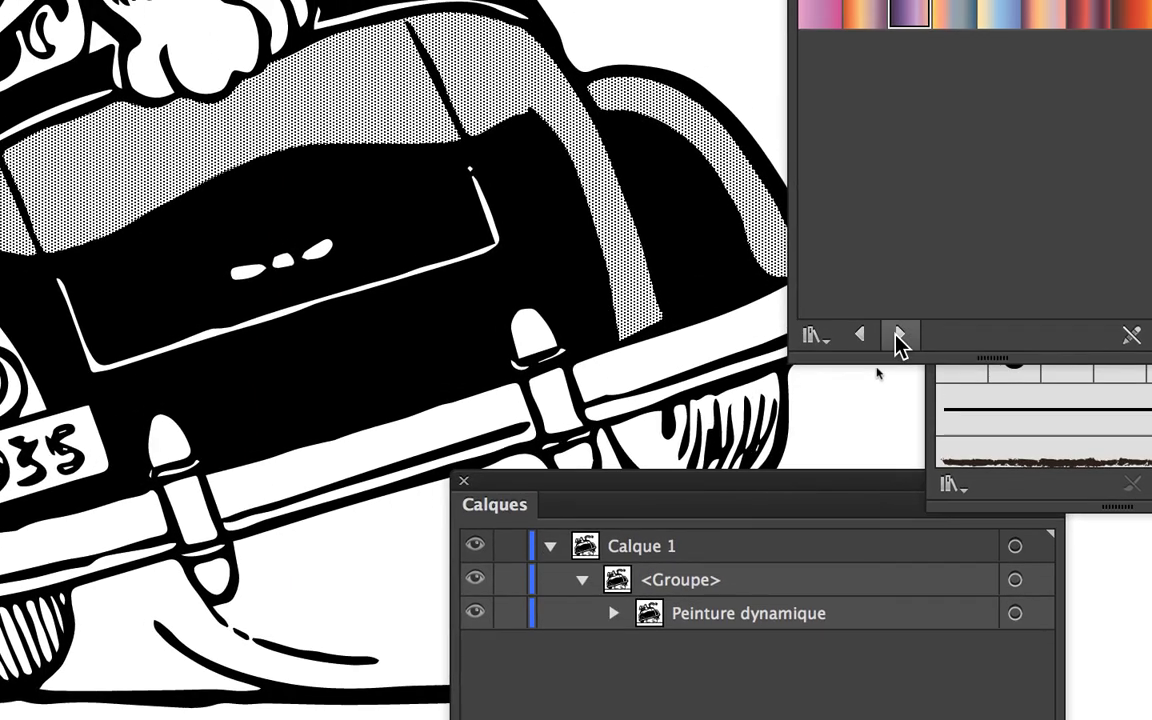
{"action": "left_click", "coordinate": [899, 336]}
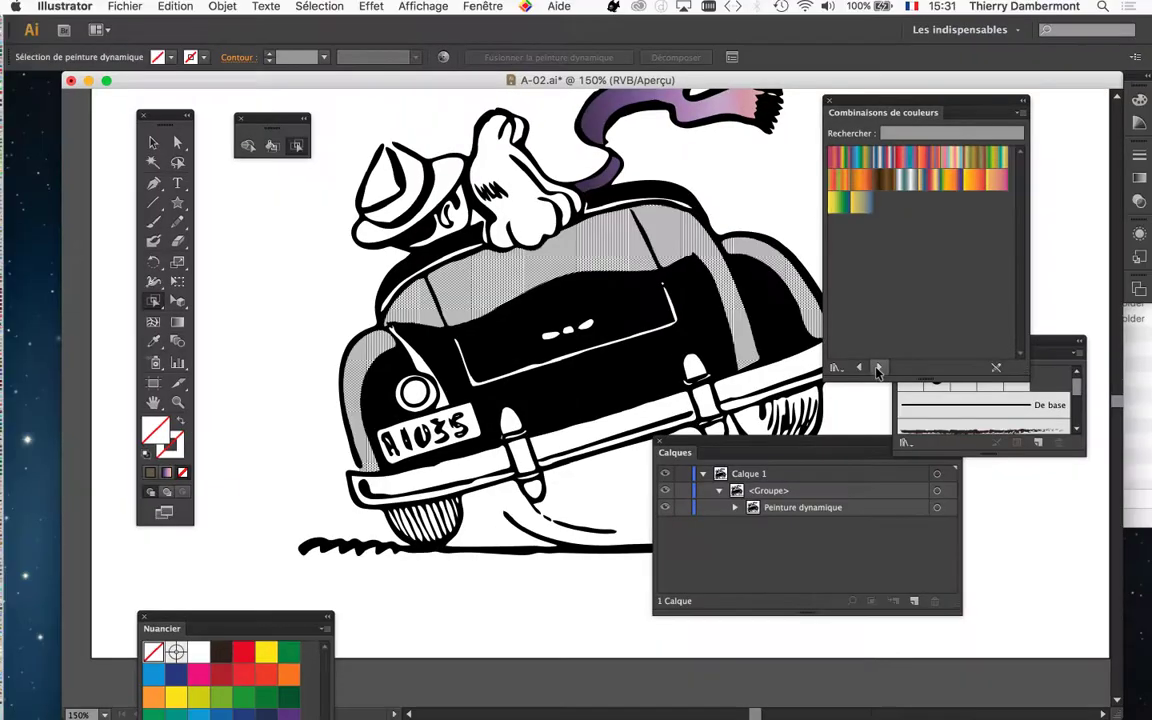
{"action": "left_click_drag", "start_coordinate": [850, 106], "coordinate": [271, 212]}
{"action": "left_click", "coordinate": [301, 475]}
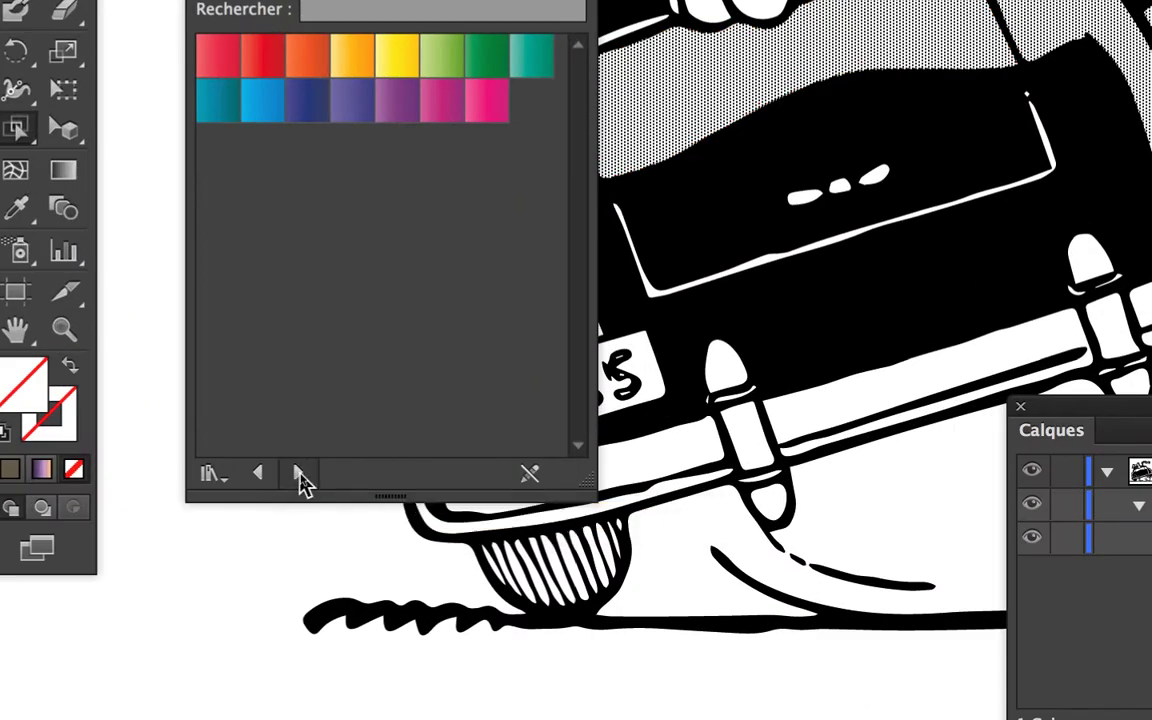
{"action": "left_click", "coordinate": [301, 475]}
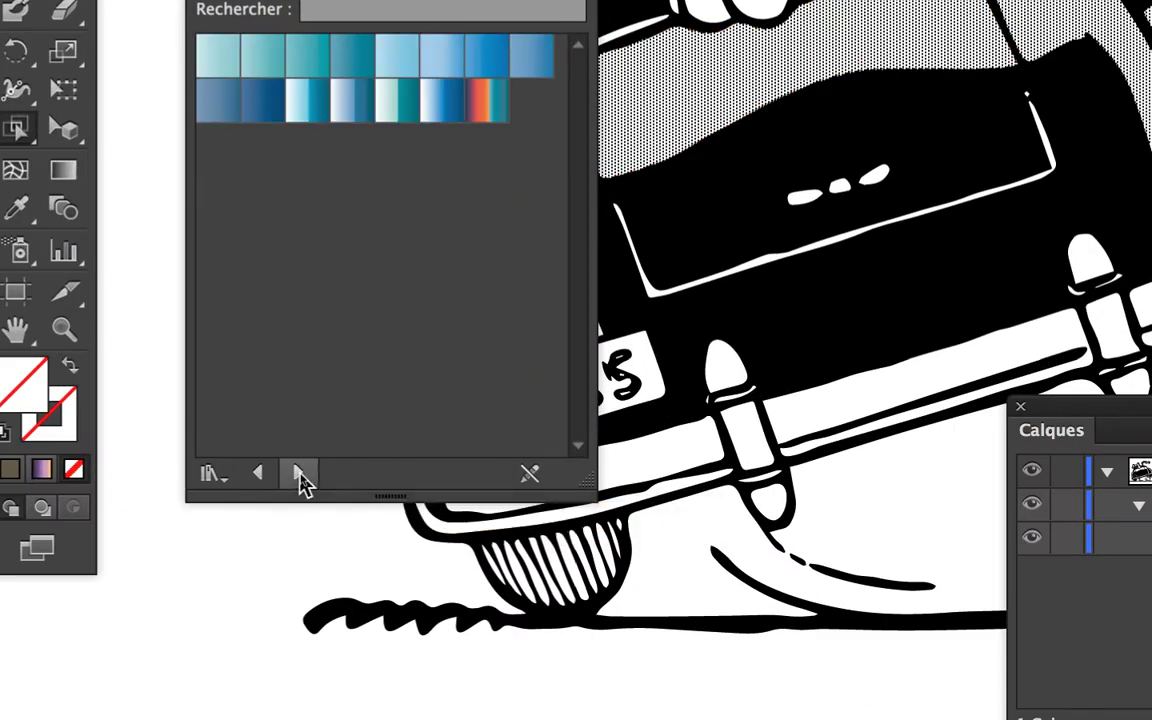
{"action": "left_click", "coordinate": [301, 475]}
{"action": "left_click", "coordinate": [301, 475]}
{"action": "left_click", "coordinate": [301, 475]}
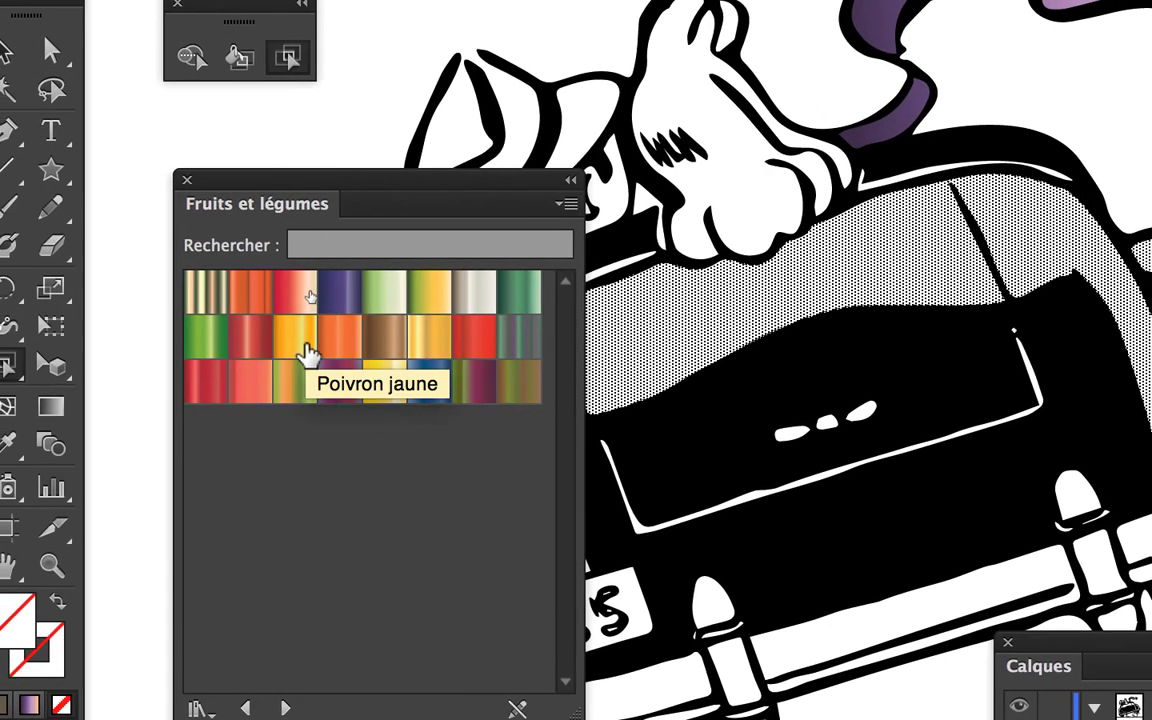
{"action": "left_click", "coordinate": [299, 350]}
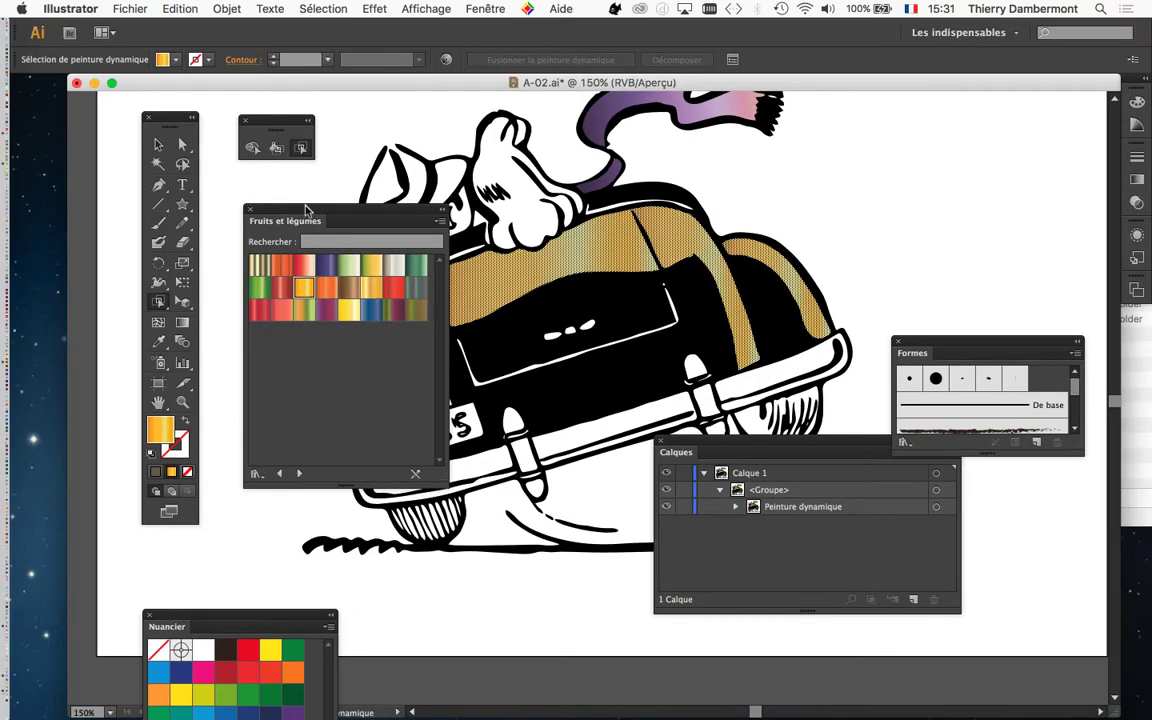
Move the gradient library and layers palettes off the car and redirect the bodywork gradient with the Gradient tool, running upwards across all selected areas
{"action": "left_click_drag", "start_coordinate": [305, 208], "coordinate": [983, 158]}
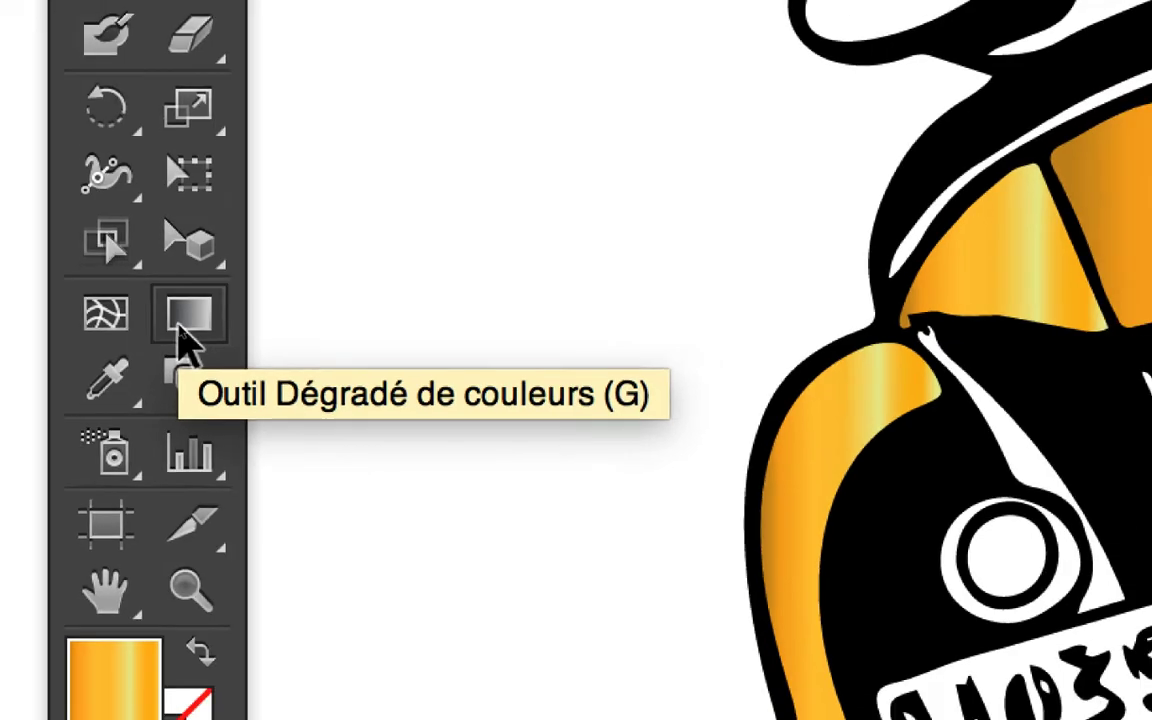
{"action": "left_click", "coordinate": [180, 327]}
{"action": "mouse_move", "coordinate": [486, 248]}
{"action": "left_mouse_down"}
{"action": "mouse_move", "coordinate": [506, 351]}
{"action": "mouse_move", "coordinate": [493, 242]}
{"action": "left_mouse_up"}
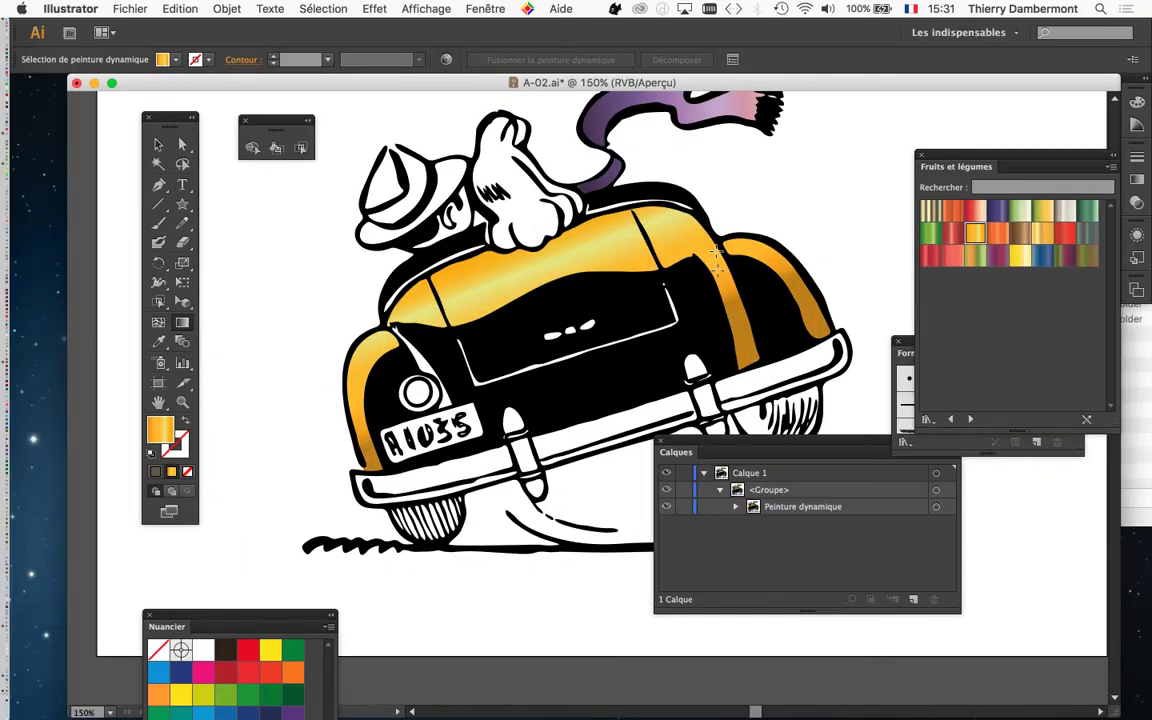
{"action": "left_click_drag", "start_coordinate": [550, 400], "coordinate": [526, 232]}
{"action": "left_click_drag", "start_coordinate": [535, 345], "coordinate": [442, 182]}
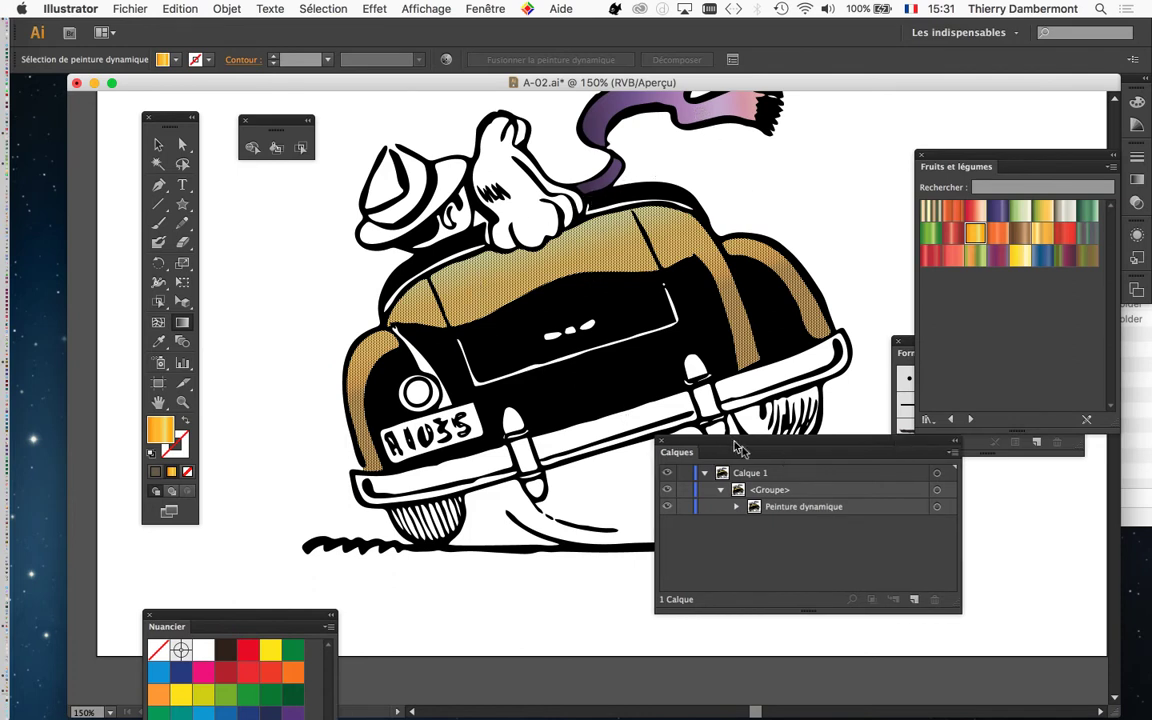
{"action": "left_click_drag", "start_coordinate": [733, 445], "coordinate": [773, 477]}
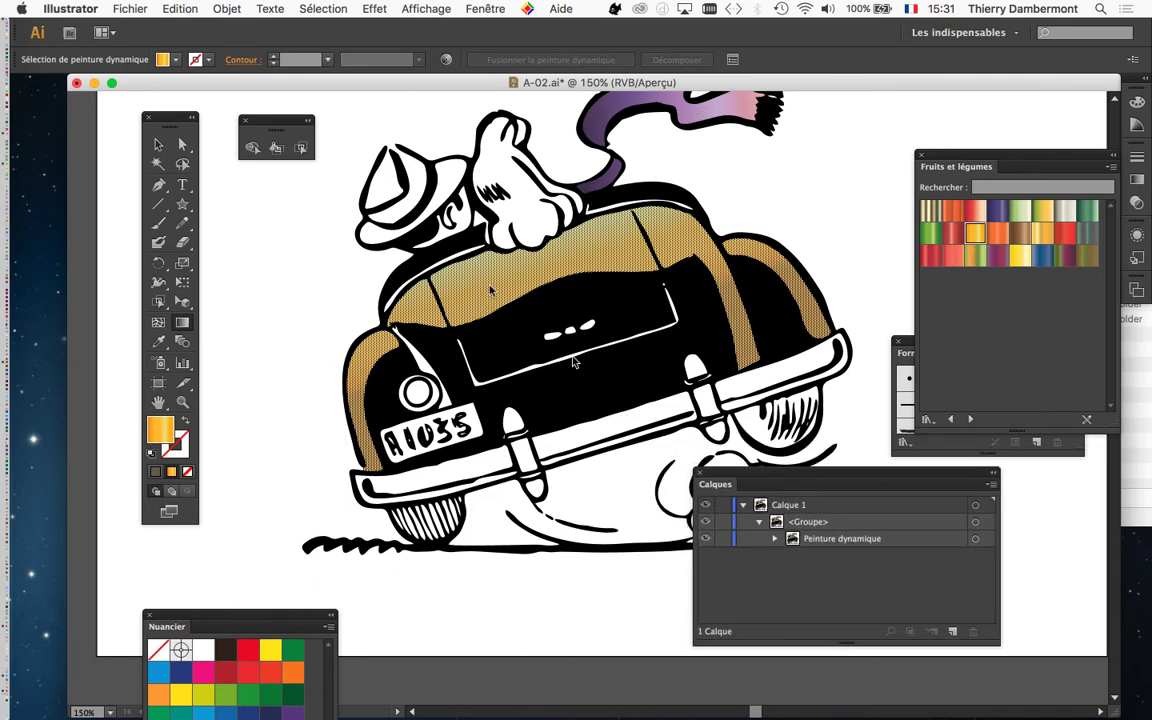
Select the white body areas of the dog beside the driver with Live Paint Selection, viewed at 400%
{"action": "left_click", "coordinate": [537, 213]}
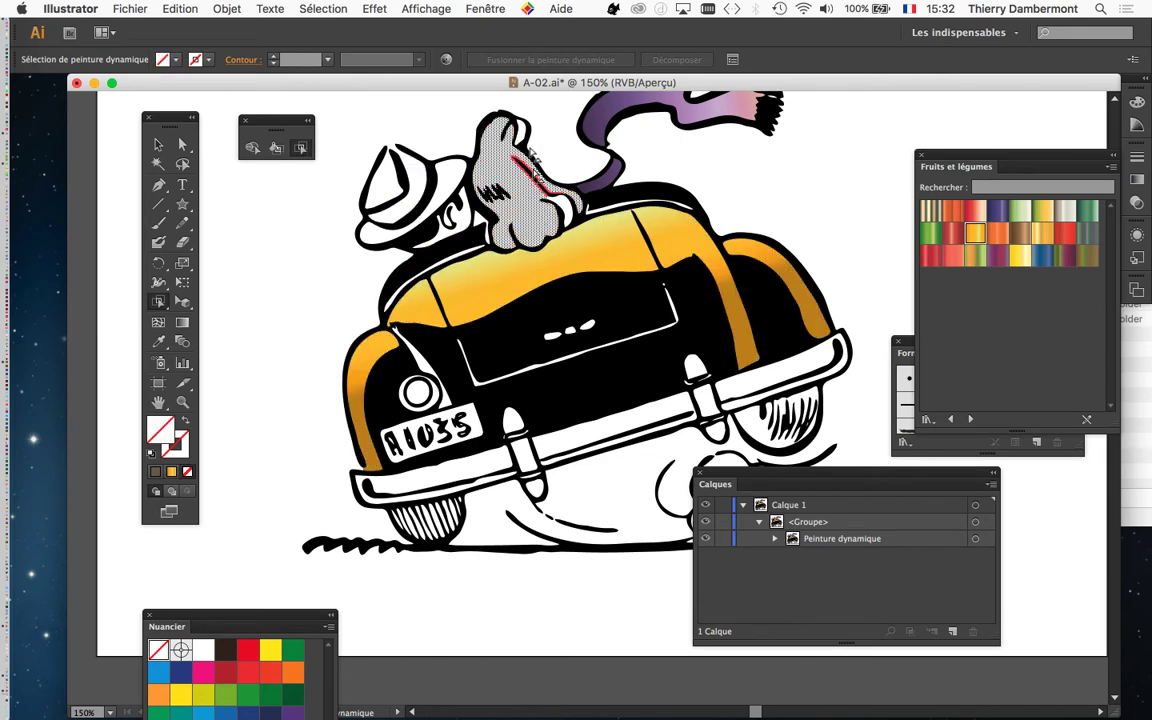
{"action": "scroll", "coordinate": [527, 136], "scroll_direction": "up", "scroll_amount": 3}
{"action": "left_click_drag", "start_coordinate": [593, 289], "coordinate": [599, 327]}
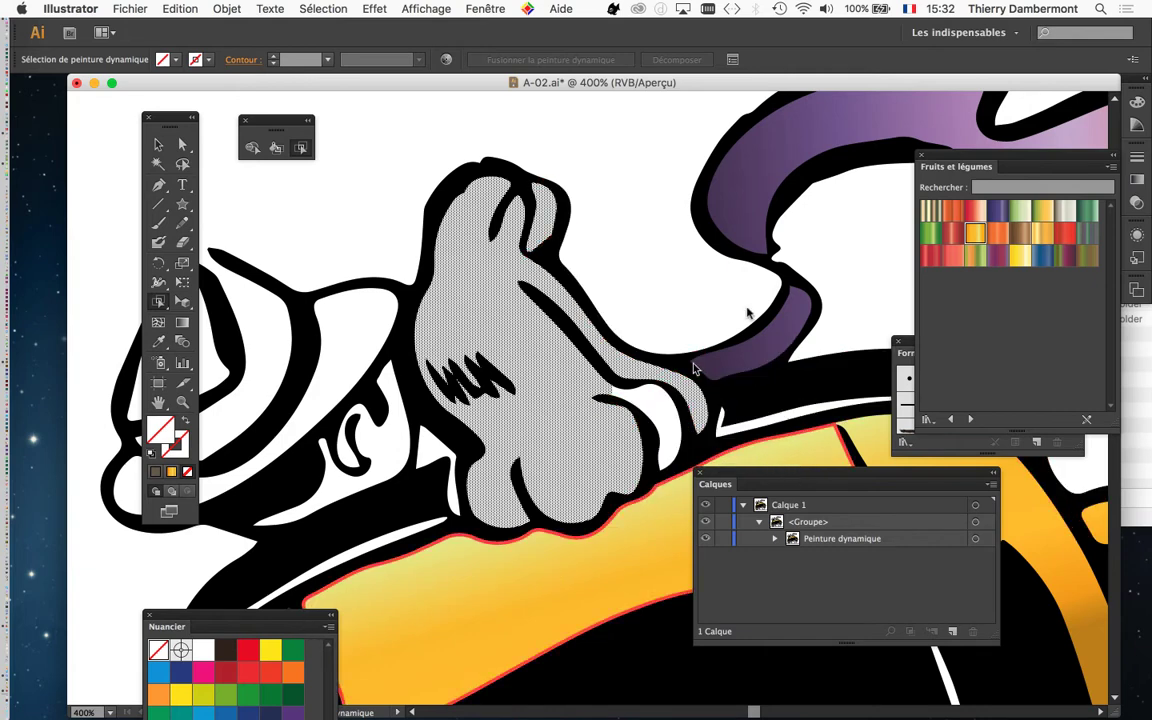
Place the swatches palette near the dog and load the PANTONE+ Solid Coated colour book
{"action": "left_click_drag", "start_coordinate": [302, 616], "coordinate": [783, 140]}
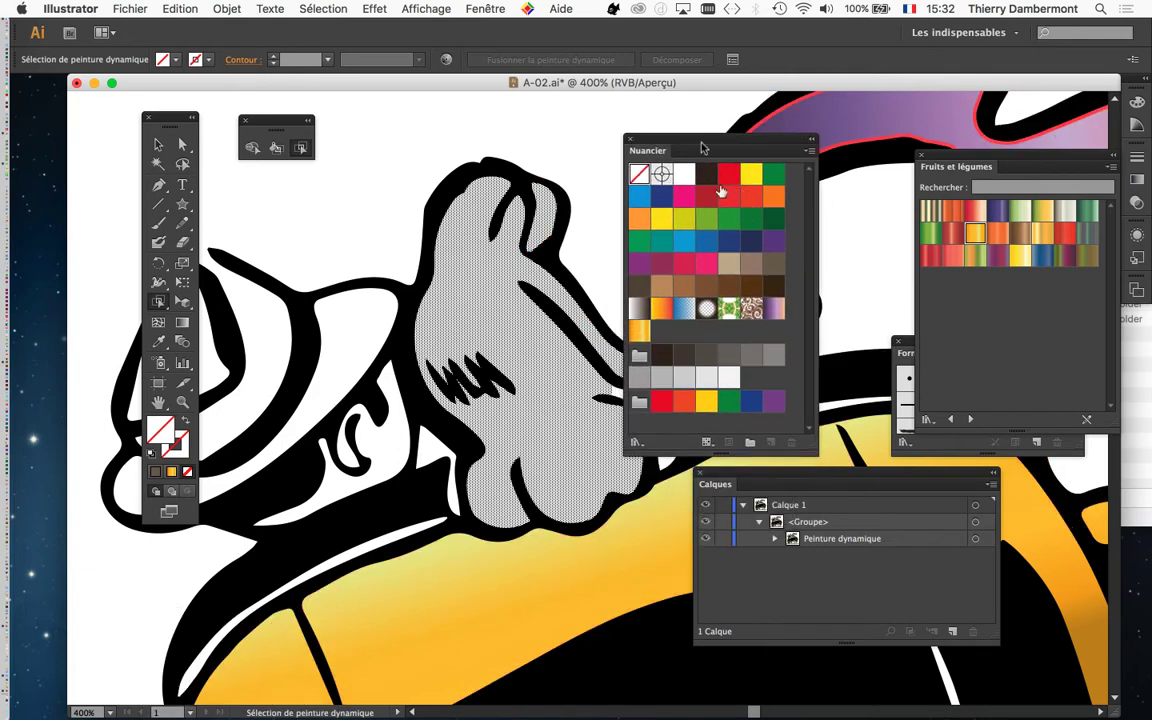
{"action": "left_click_drag", "start_coordinate": [703, 147], "coordinate": [742, 116]}
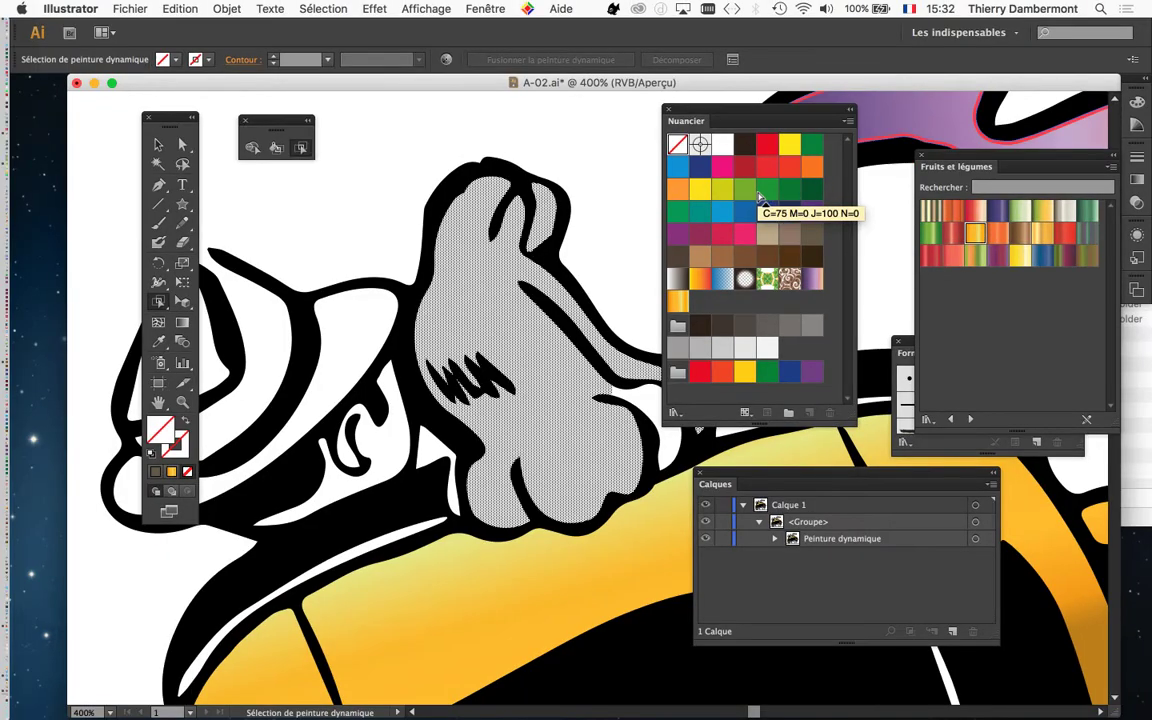
{"action": "left_click_drag", "start_coordinate": [781, 114], "coordinate": [856, 110]}
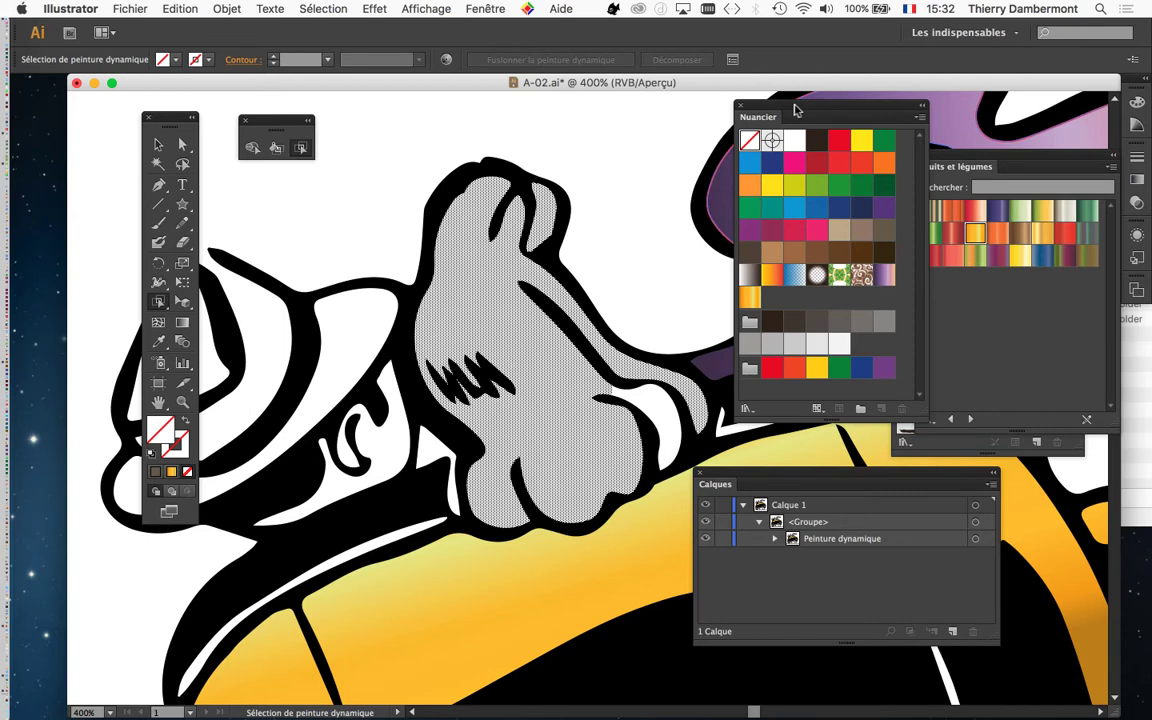
{"action": "left_click_drag", "start_coordinate": [805, 108], "coordinate": [842, 46]}
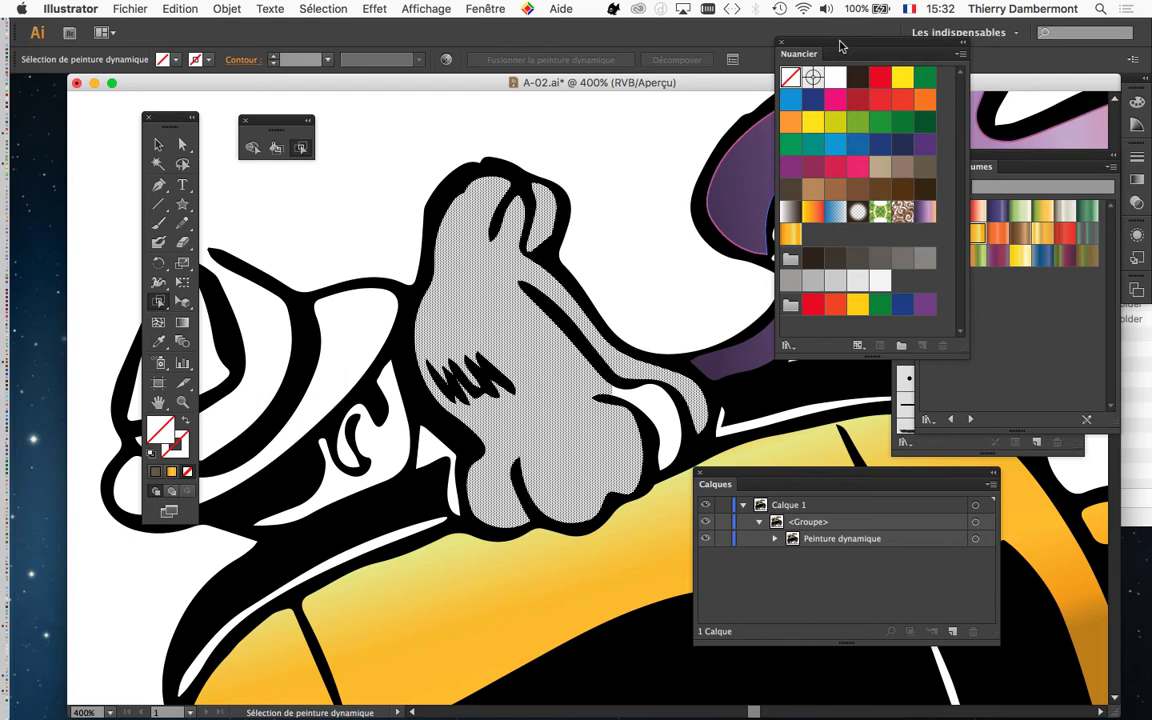
{"action": "left_click", "coordinate": [788, 347]}
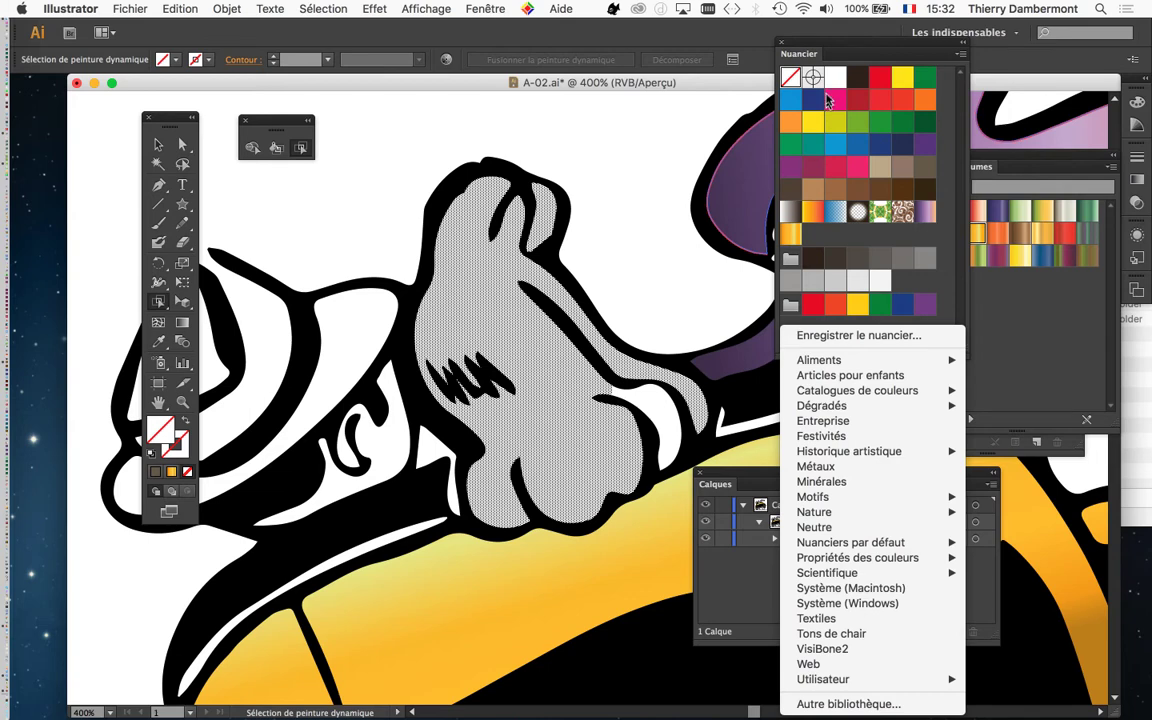
{"action": "left_click", "coordinate": [820, 47]}
{"action": "left_click_drag", "start_coordinate": [820, 47], "coordinate": [750, 30]}
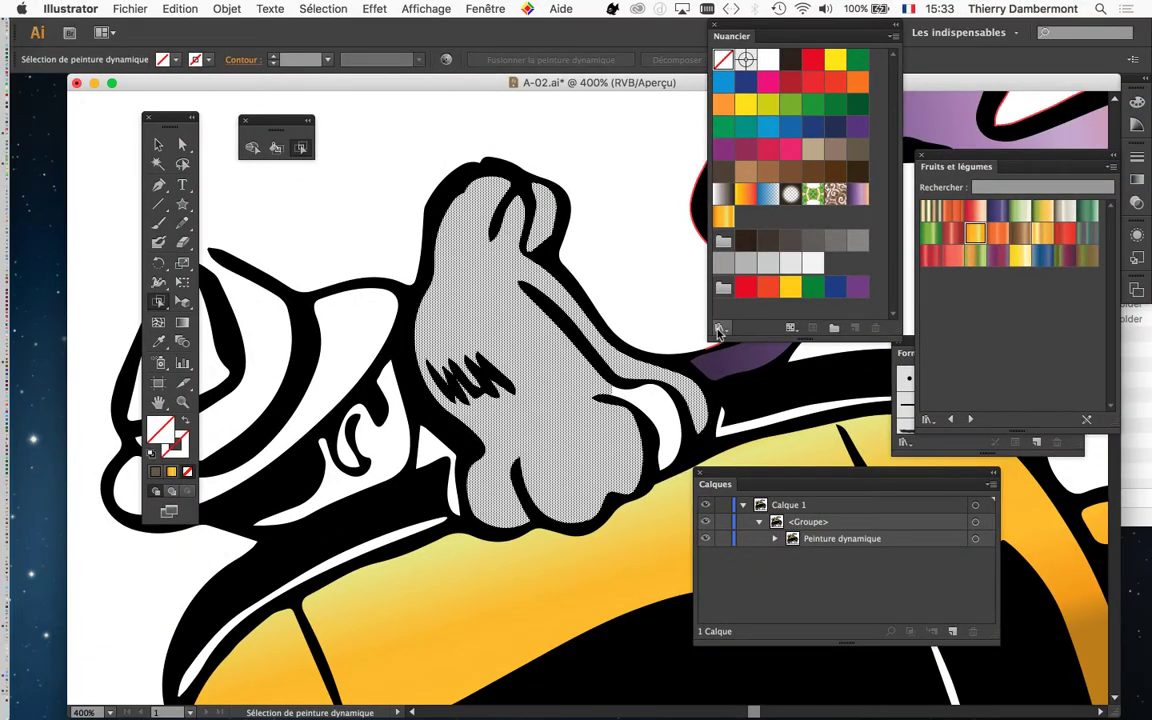
{"action": "left_click", "coordinate": [718, 331]}
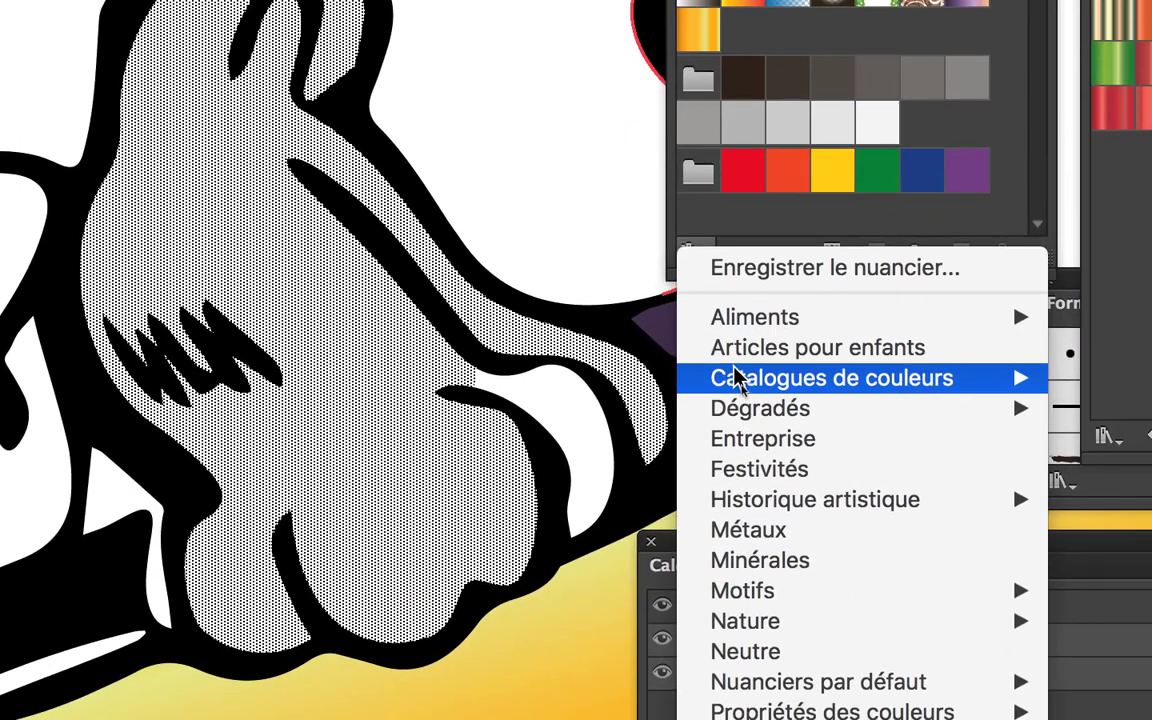
{"action": "mouse_move", "coordinate": [740, 380]}
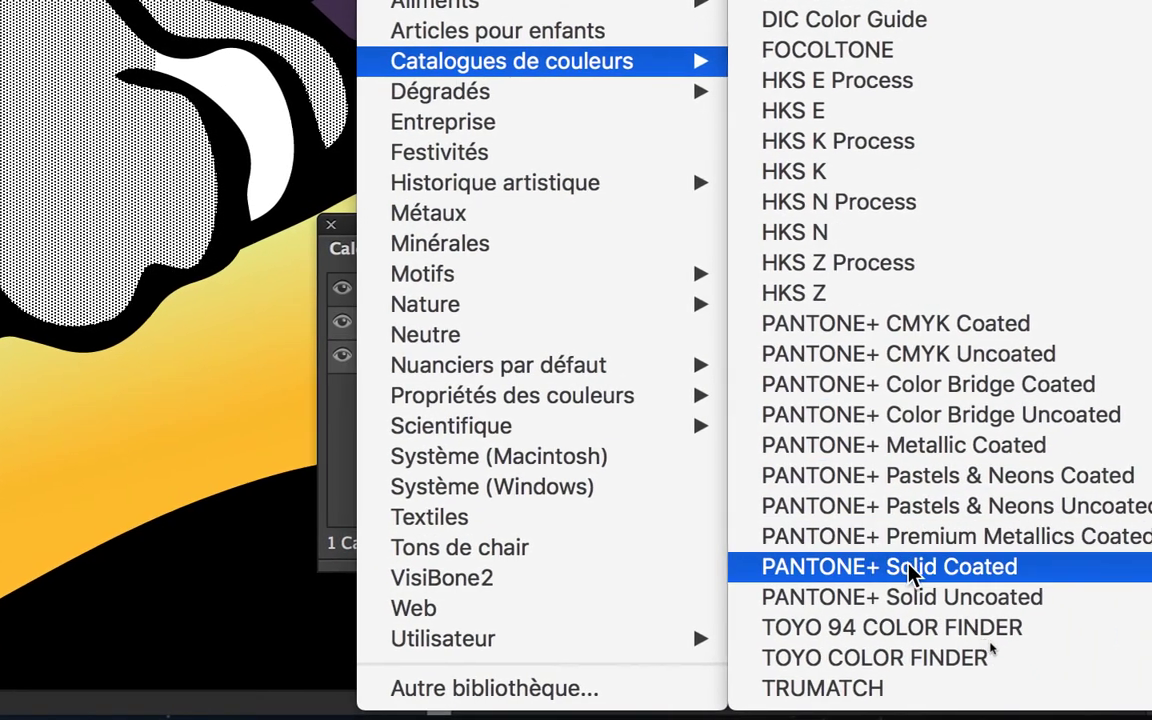
{"action": "left_click", "coordinate": [912, 568]}
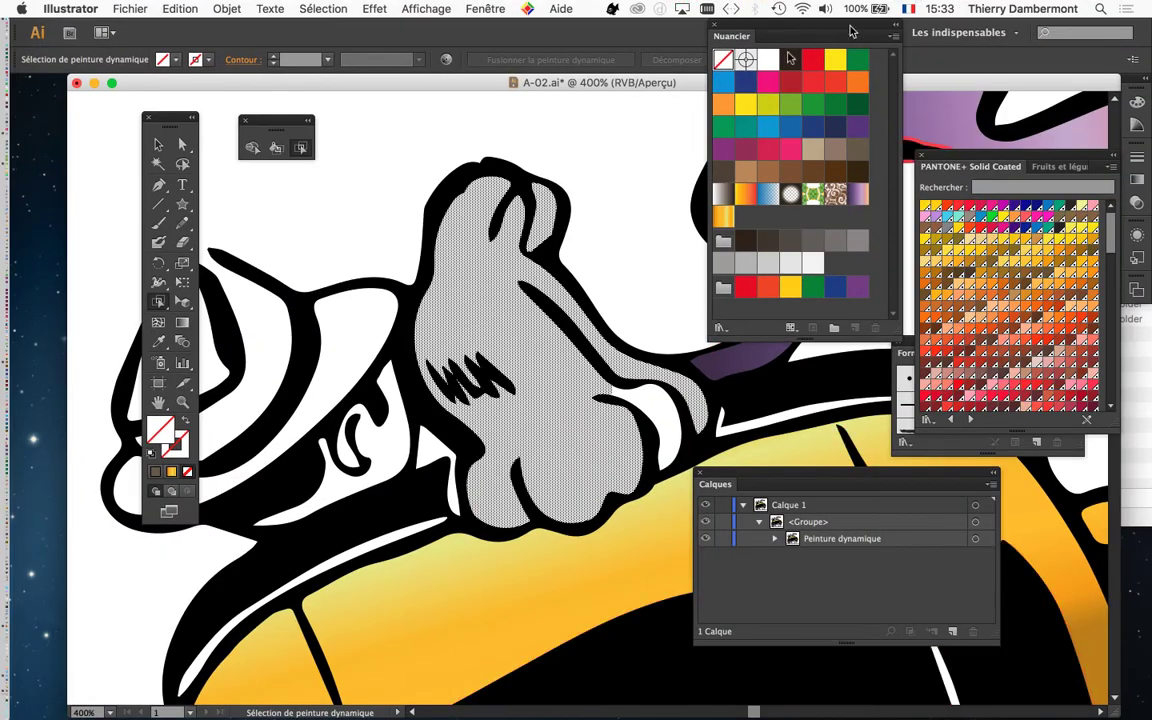
Move the swatches palette away, then bring the PANTONE+ Solid Coated library beside the dog and enlarge it to show many more colours
{"action": "left_click_drag", "start_coordinate": [851, 31], "coordinate": [232, 567]}
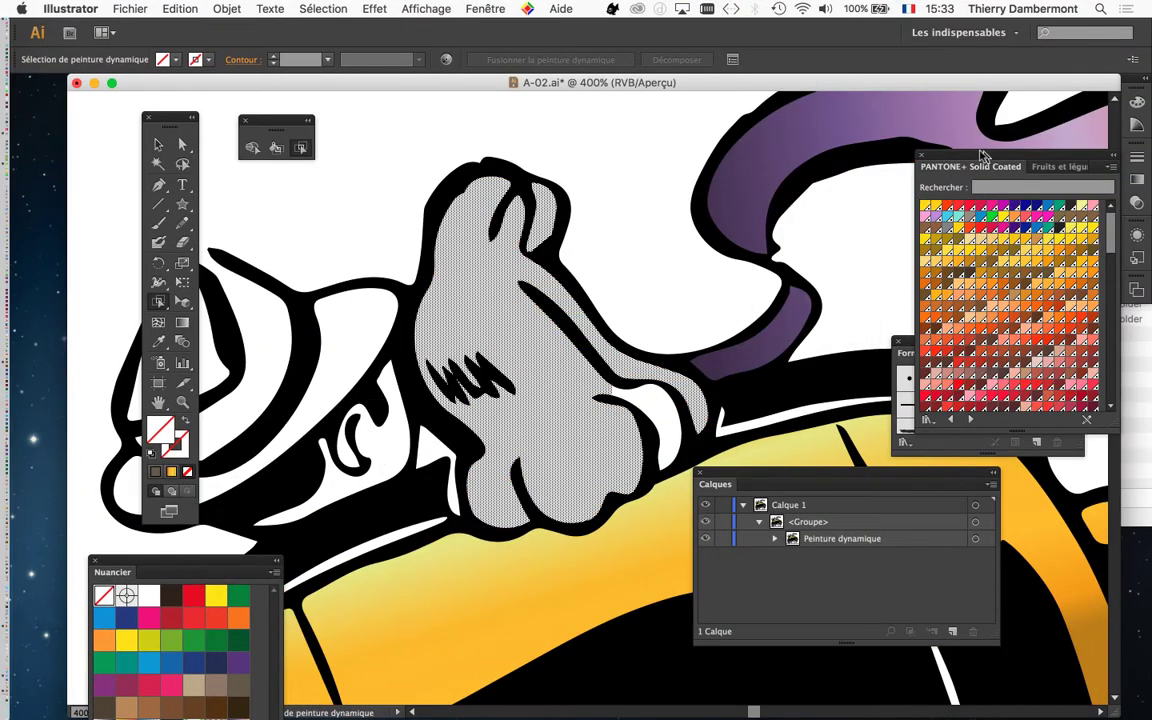
{"action": "left_click_drag", "start_coordinate": [970, 160], "coordinate": [809, 50]}
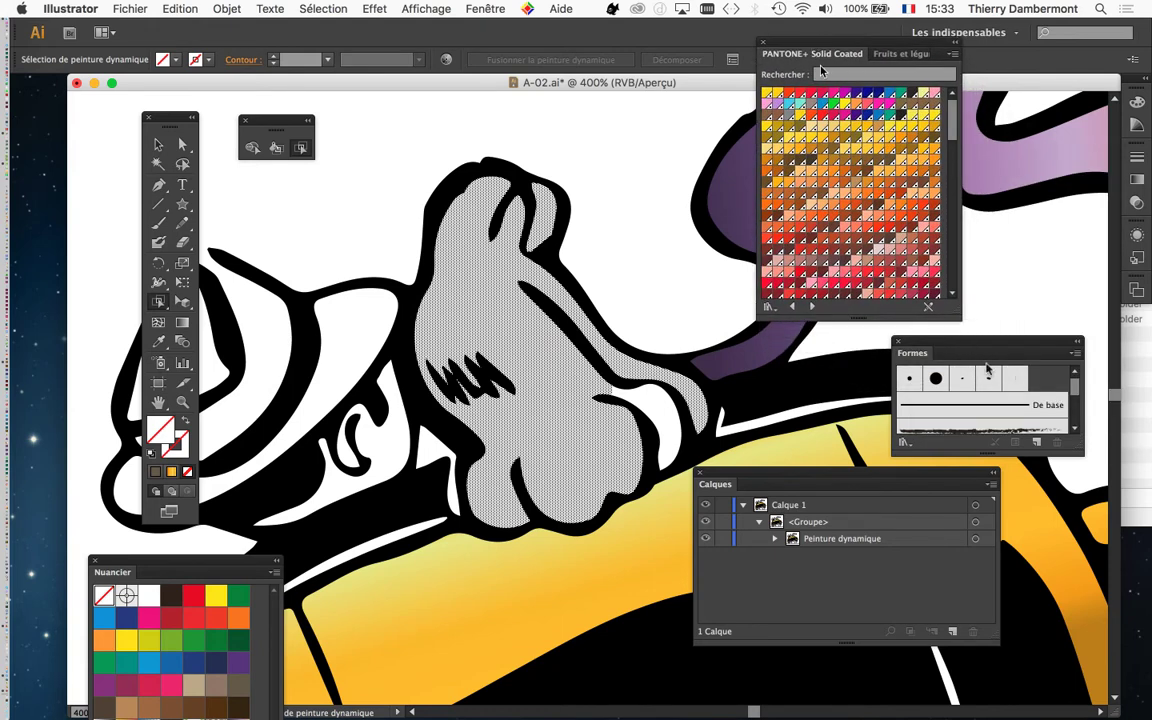
{"action": "left_click_drag", "start_coordinate": [950, 320], "coordinate": [1020, 716]}
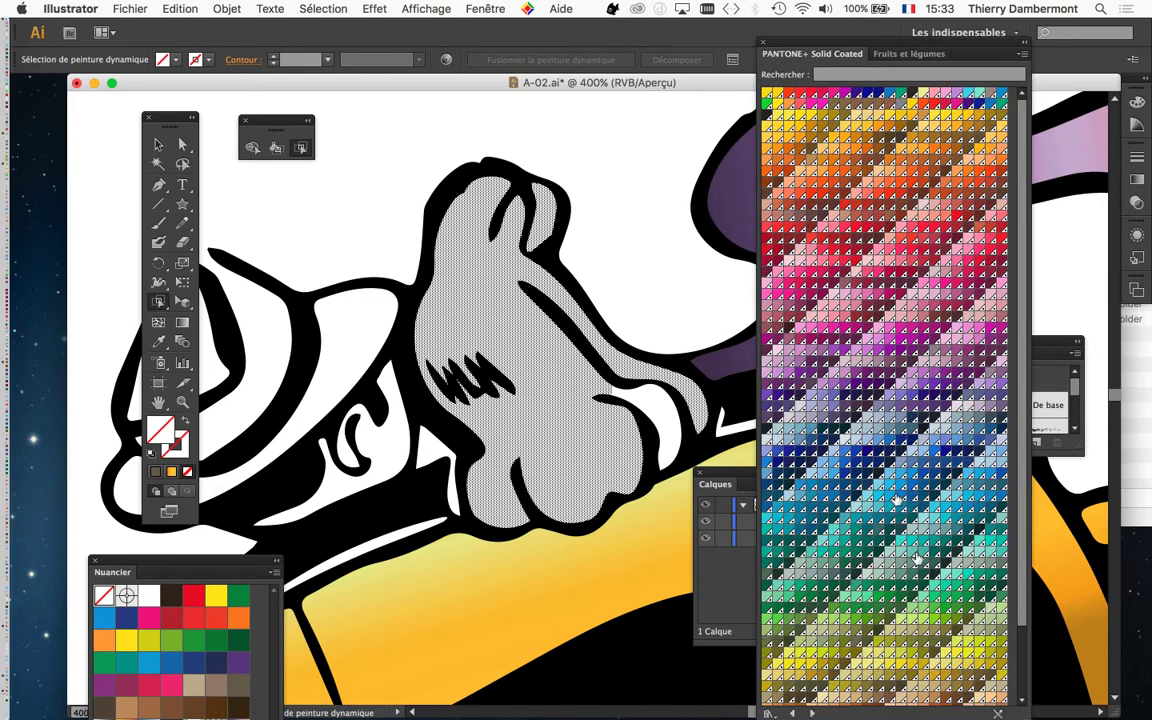
Try PANTONE 352 C as the fill of the dog's selected areas and deselect them to judge the colour
{"action": "scroll", "coordinate": [897, 500], "scroll_direction": "down", "scroll_amount": 4}
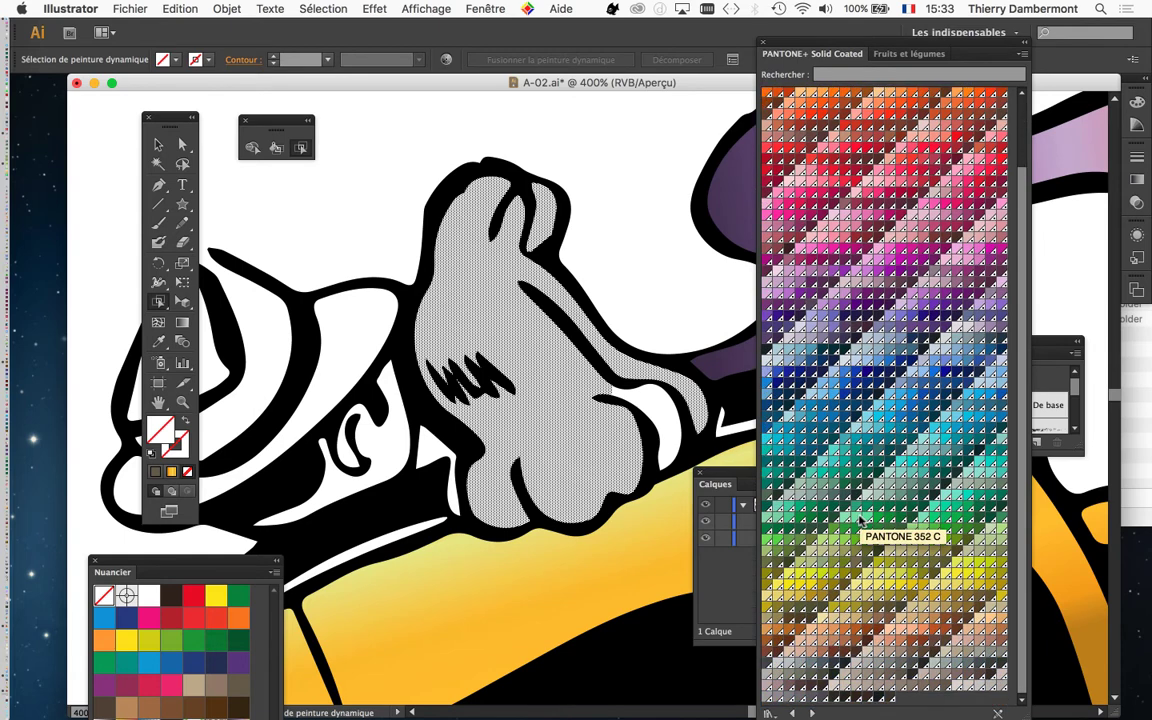
{"action": "left_click", "coordinate": [858, 518]}
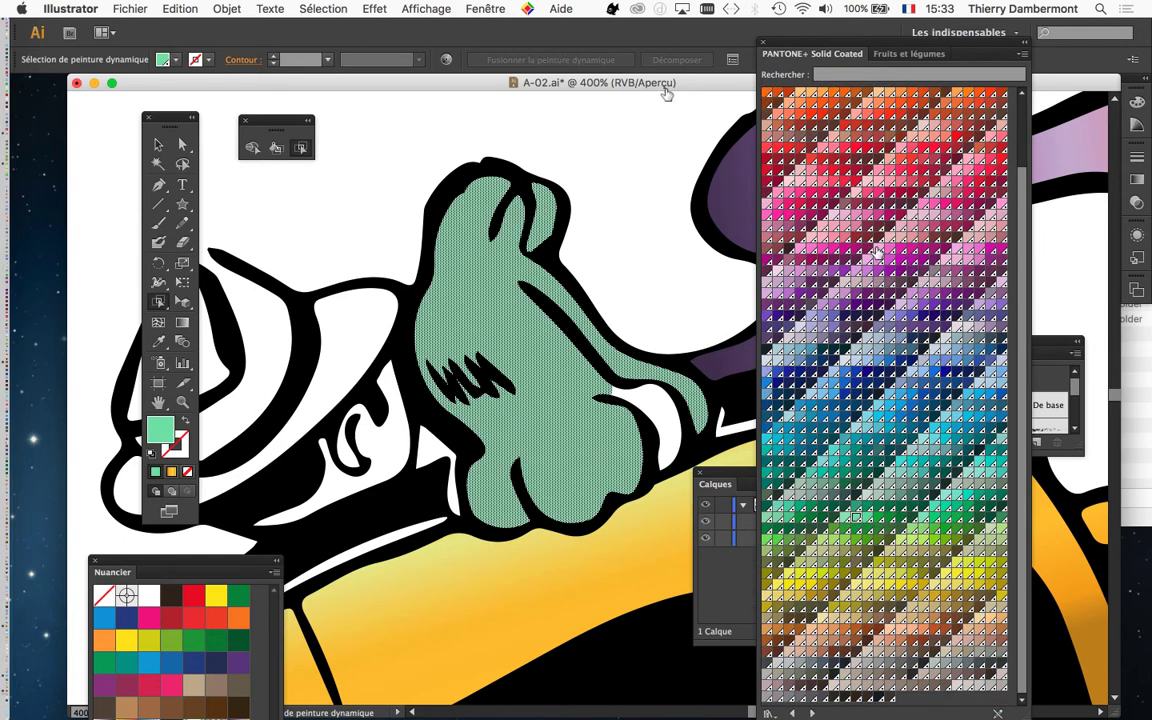
{"action": "left_click", "coordinate": [614, 162]}
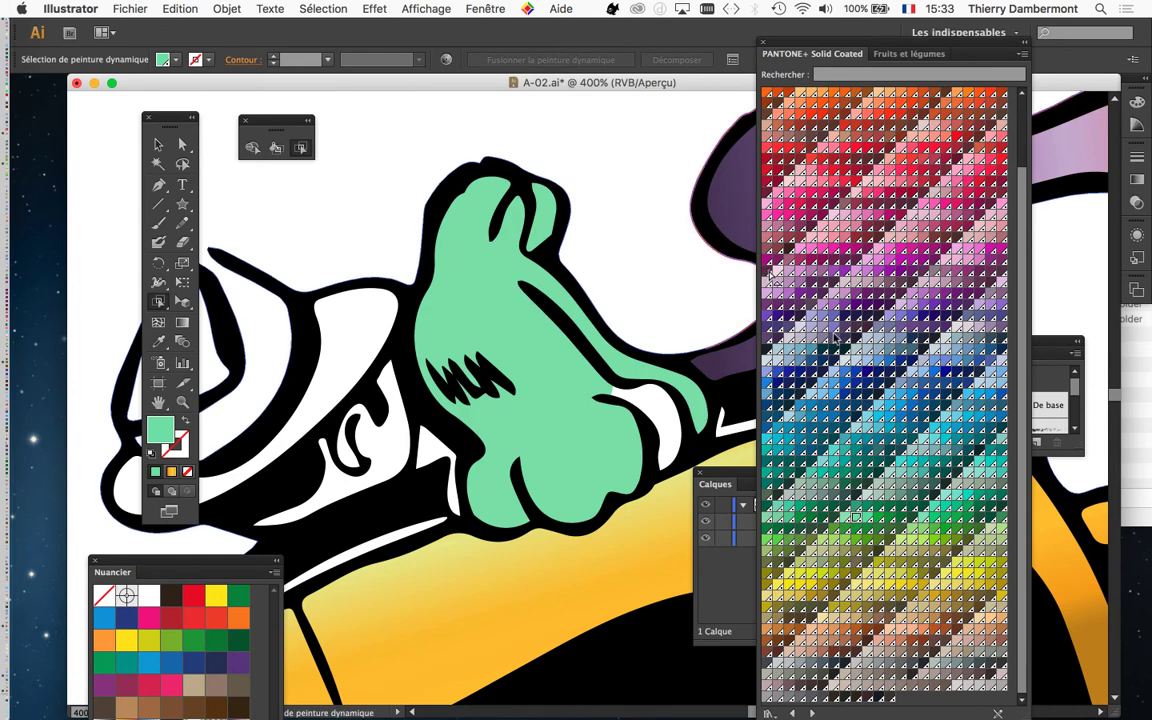
Add the remaining white area beside the dog's leg to the selection, try PANTONE 151 C, and settle on a golden-yellow PANTONE fill
{"action": "scroll", "coordinate": [888, 359], "scroll_direction": "up", "scroll_amount": 3}
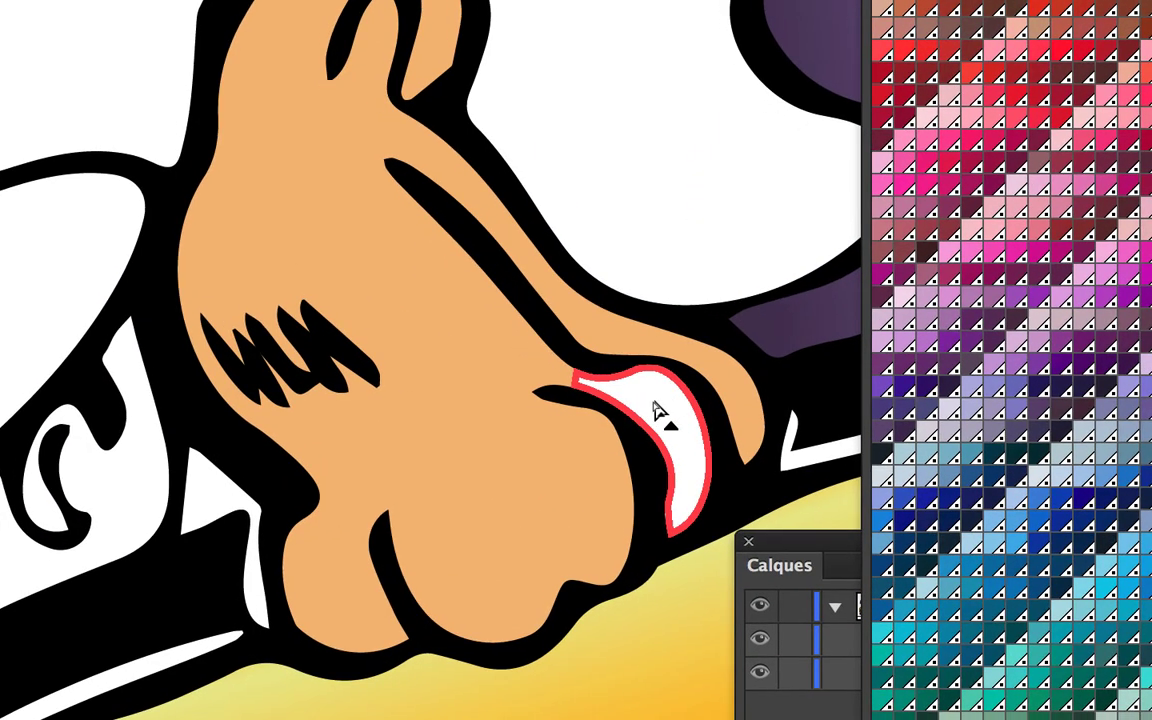
{"action": "left_click", "coordinate": [658, 412]}
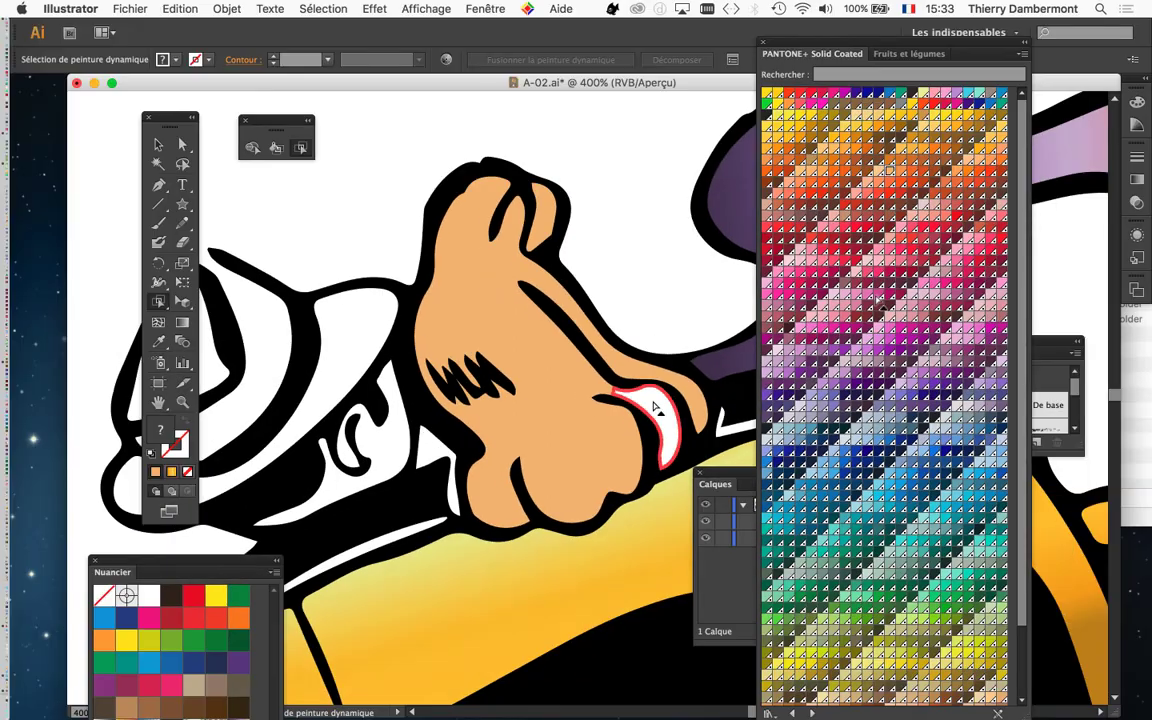
{"action": "left_click", "coordinate": [838, 174]}
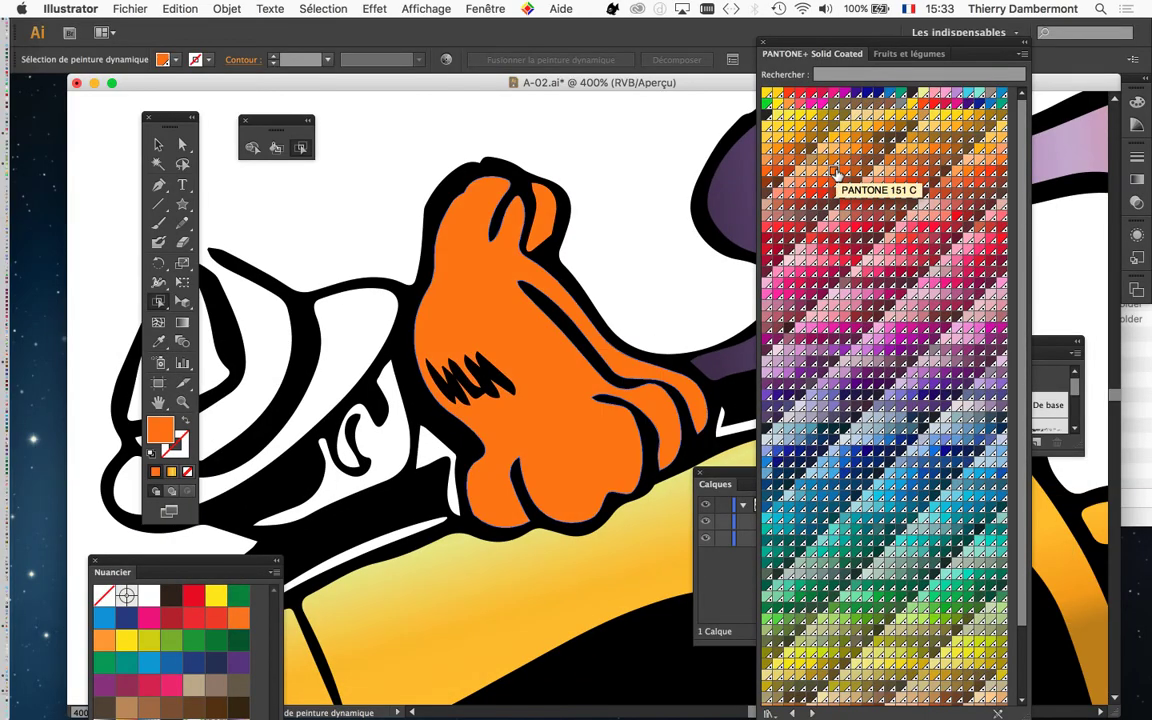
{"action": "left_click", "coordinate": [857, 130]}
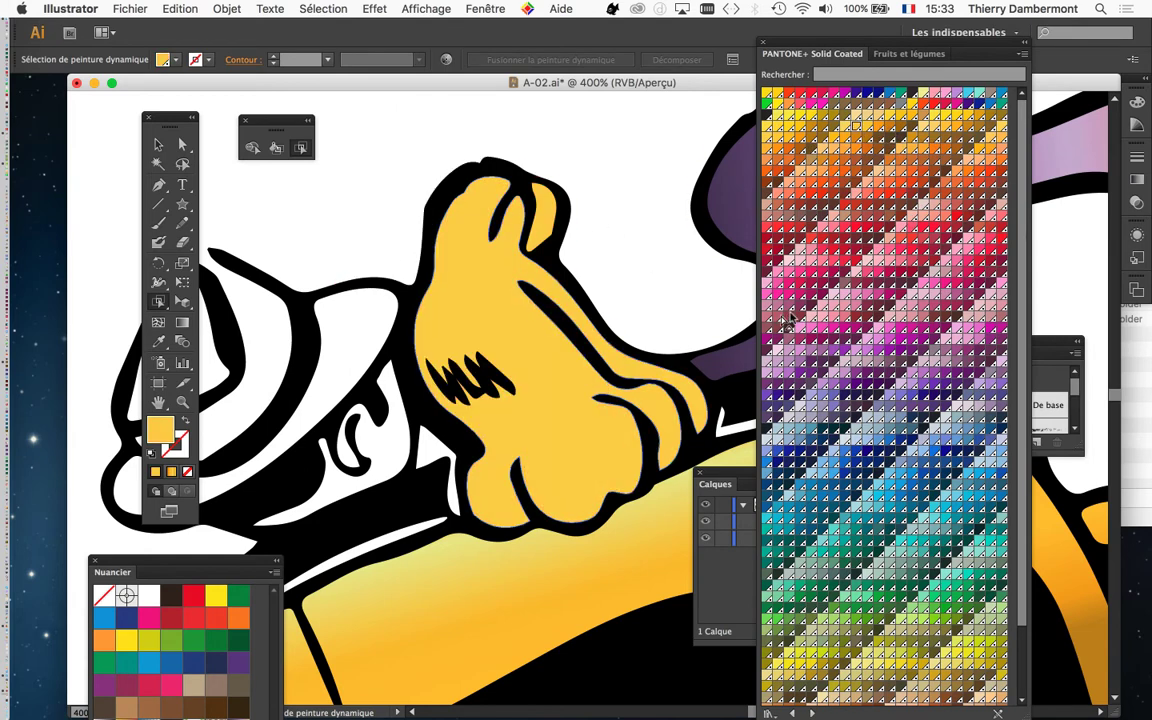
{"action": "left_click", "coordinate": [529, 390]}
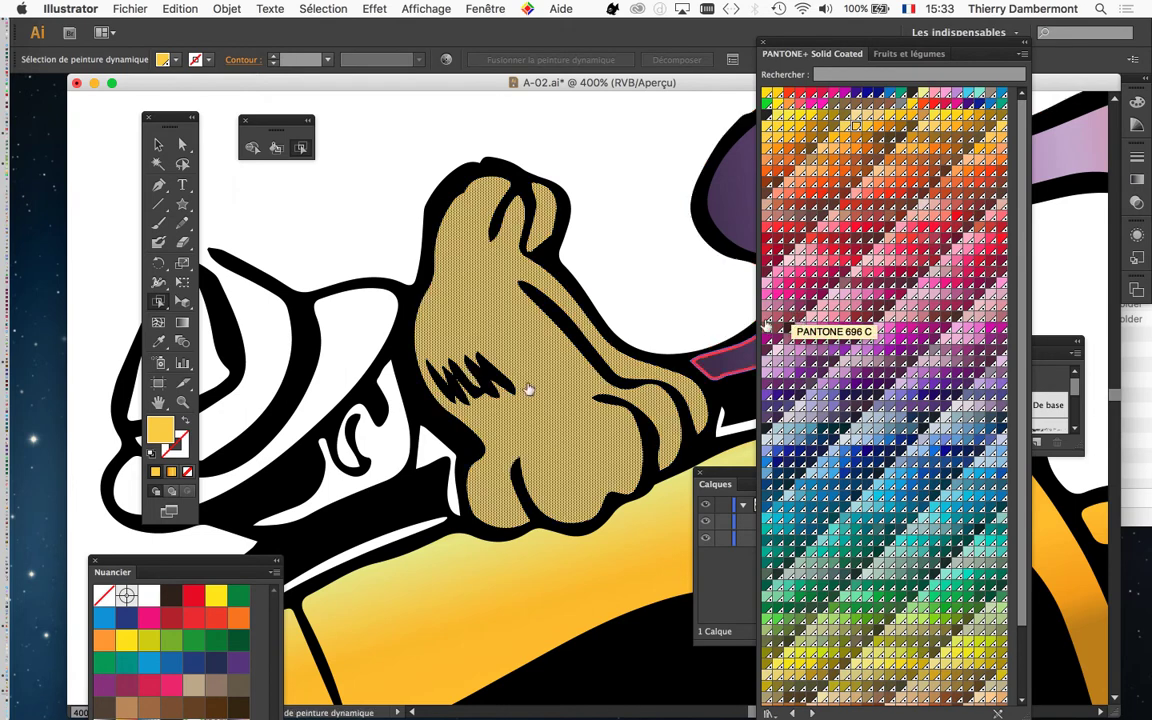
Select the hat's front panel with Live Paint Selection, then the open-topped crown area beside it to check its boundaries
{"action": "scroll", "coordinate": [586, 327], "scroll_direction": "left", "scroll_amount": 5}
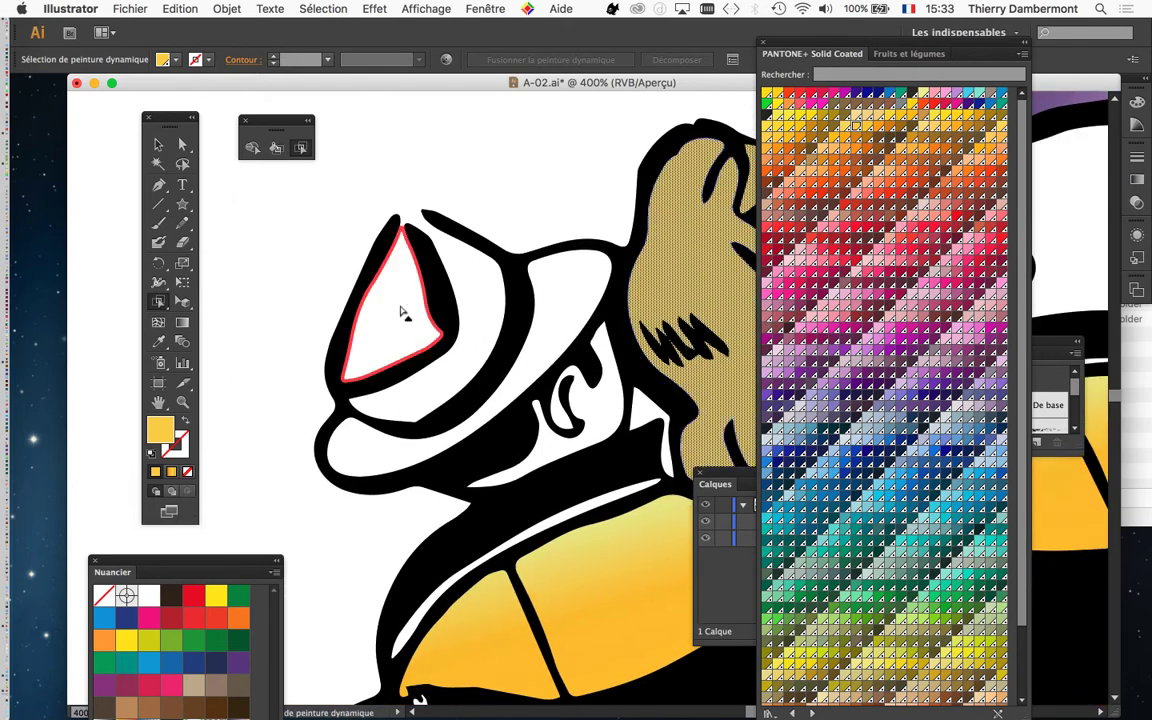
{"action": "left_click", "coordinate": [400, 313]}
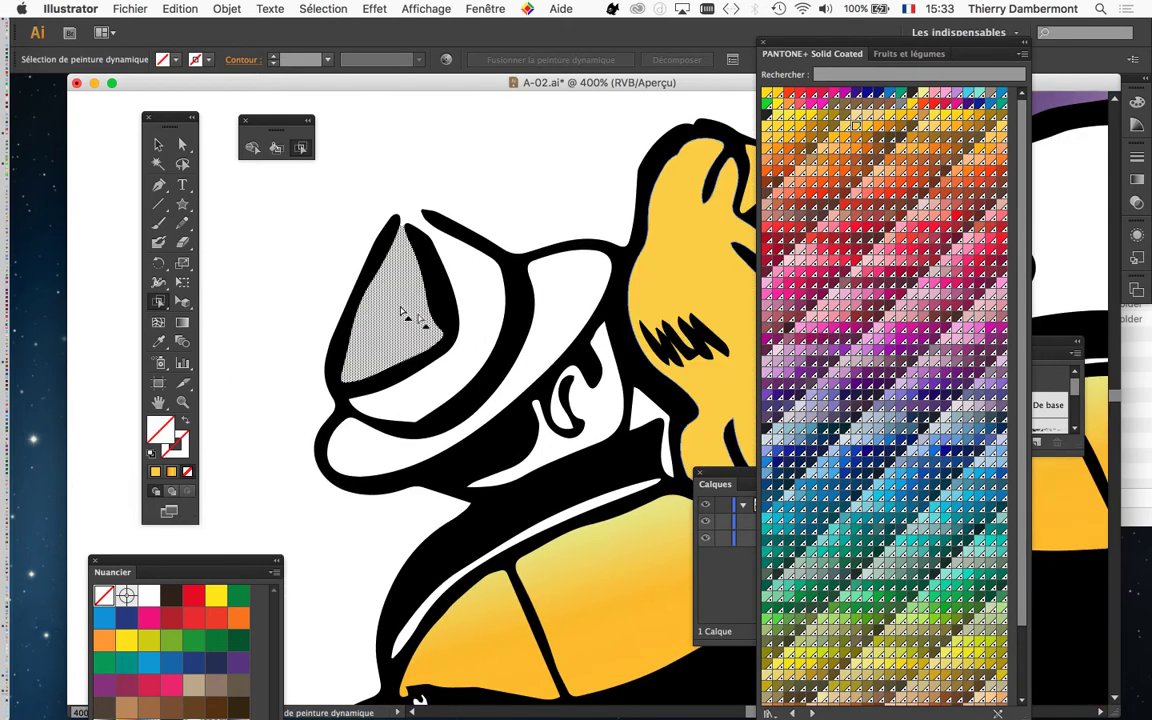
{"action": "left_click", "coordinate": [463, 365]}
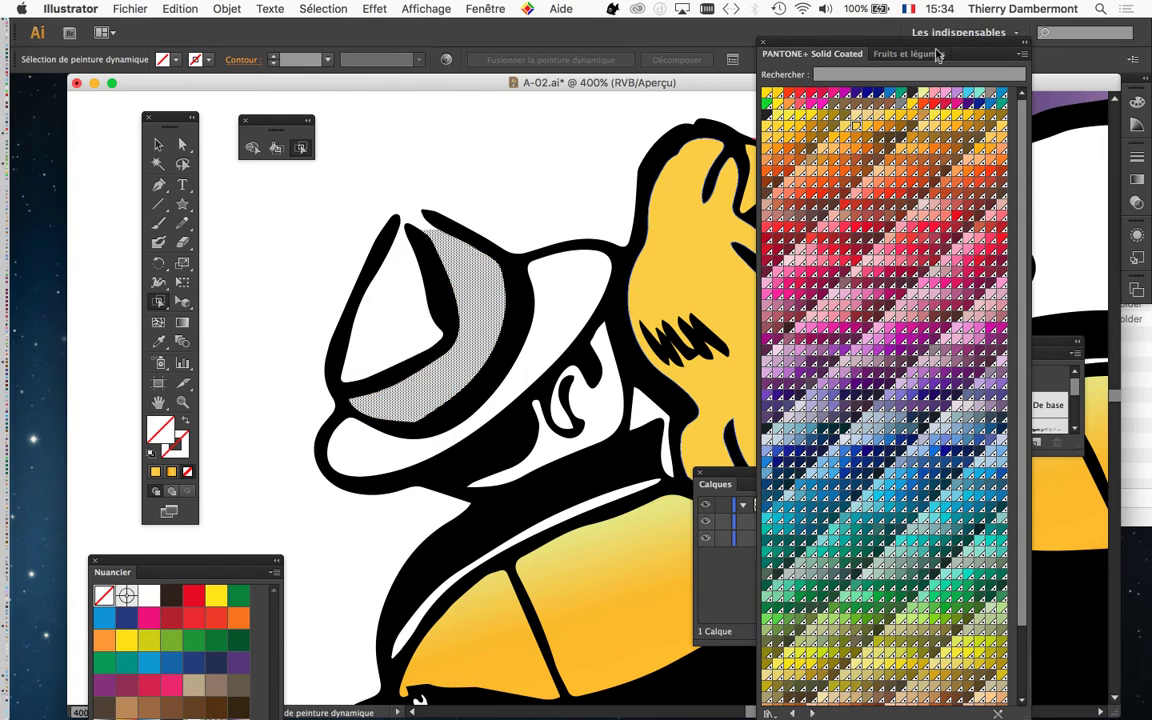
Move the PANTONE library and layers palettes aside, target the Peinture dynamique group, and open its gap options (Options d'espace)
{"action": "left_click_drag", "start_coordinate": [932, 47], "coordinate": [513, 535]}
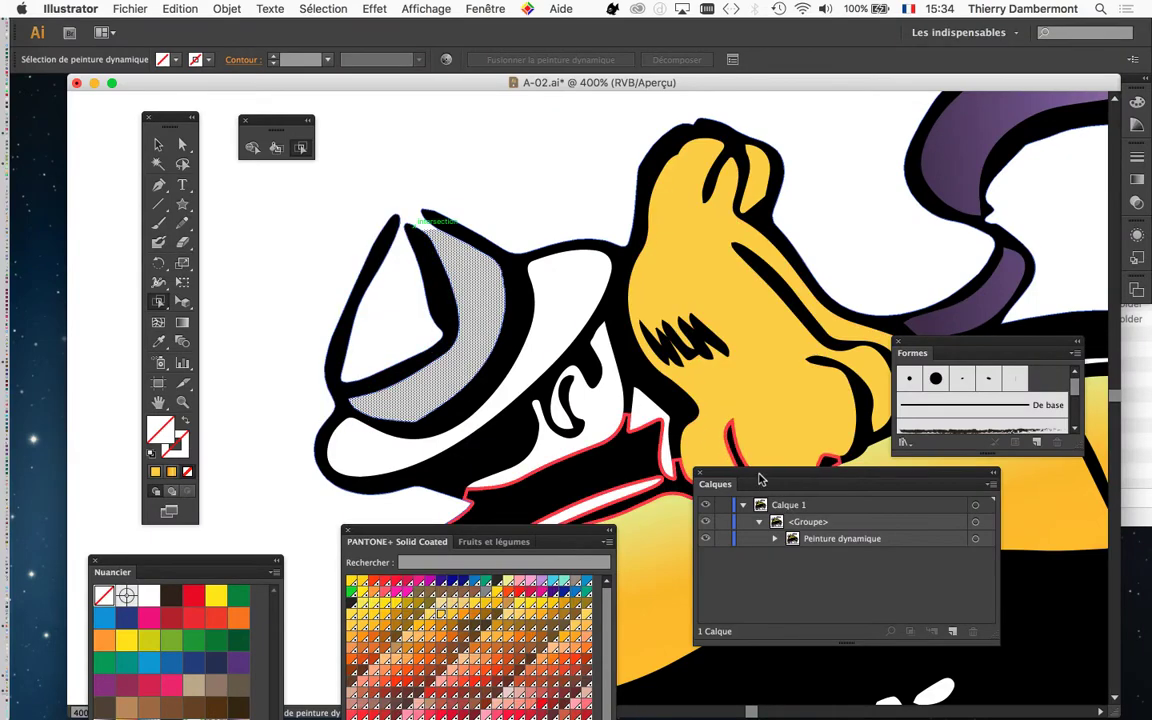
{"action": "left_click_drag", "start_coordinate": [760, 480], "coordinate": [758, 124]}
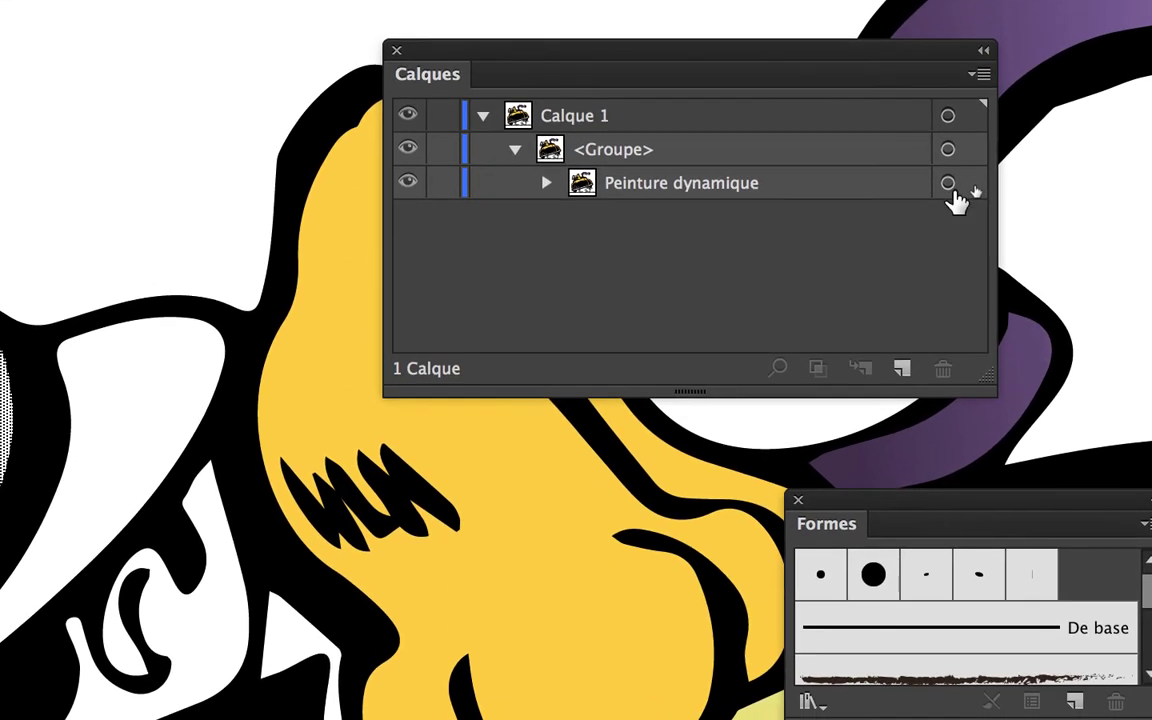
{"action": "left_click", "coordinate": [948, 184]}
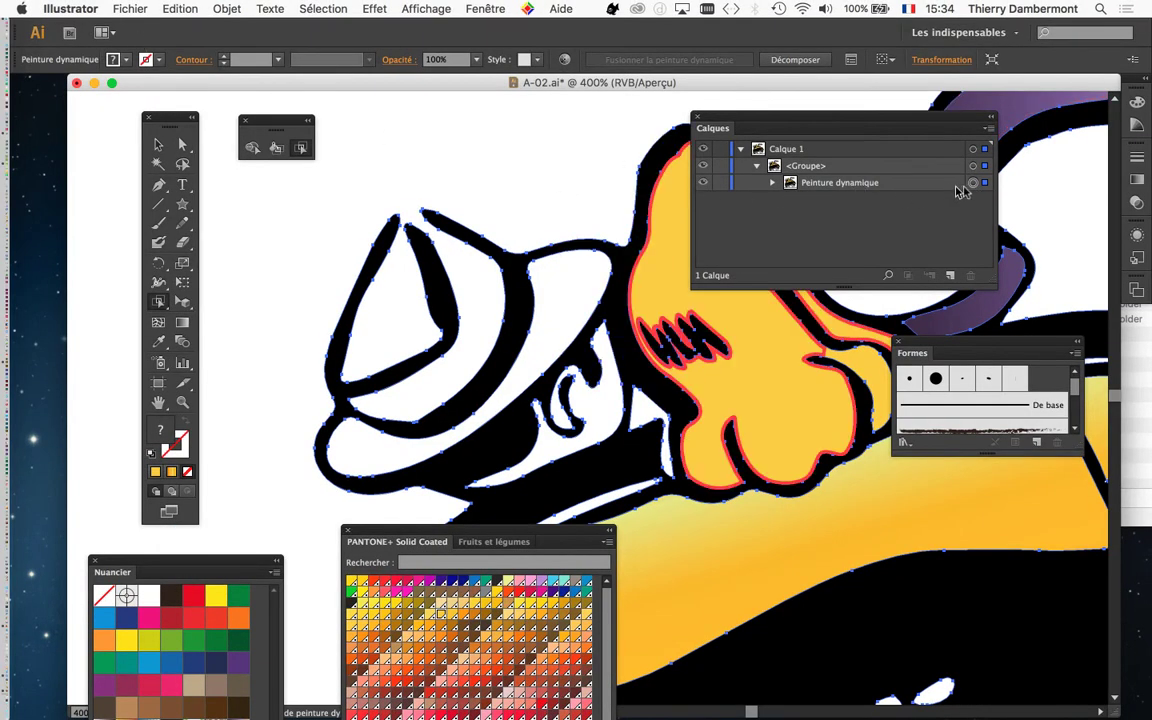
{"action": "left_click", "coordinate": [220, 8]}
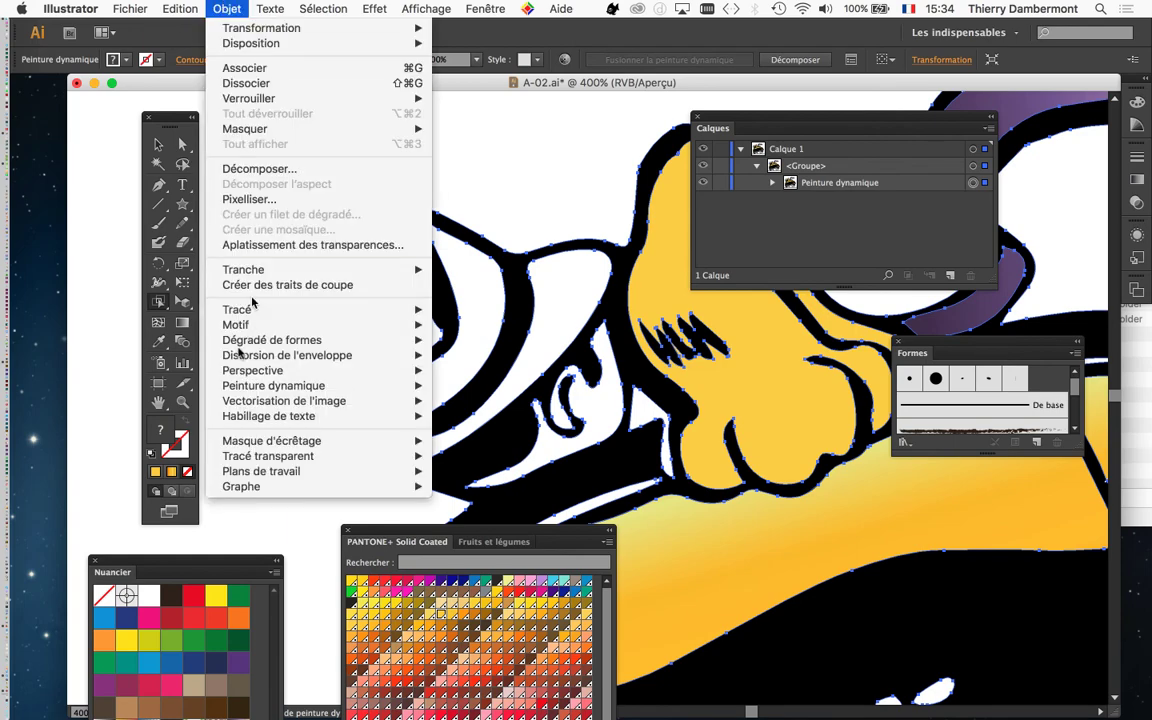
{"action": "mouse_move", "coordinate": [290, 385]}
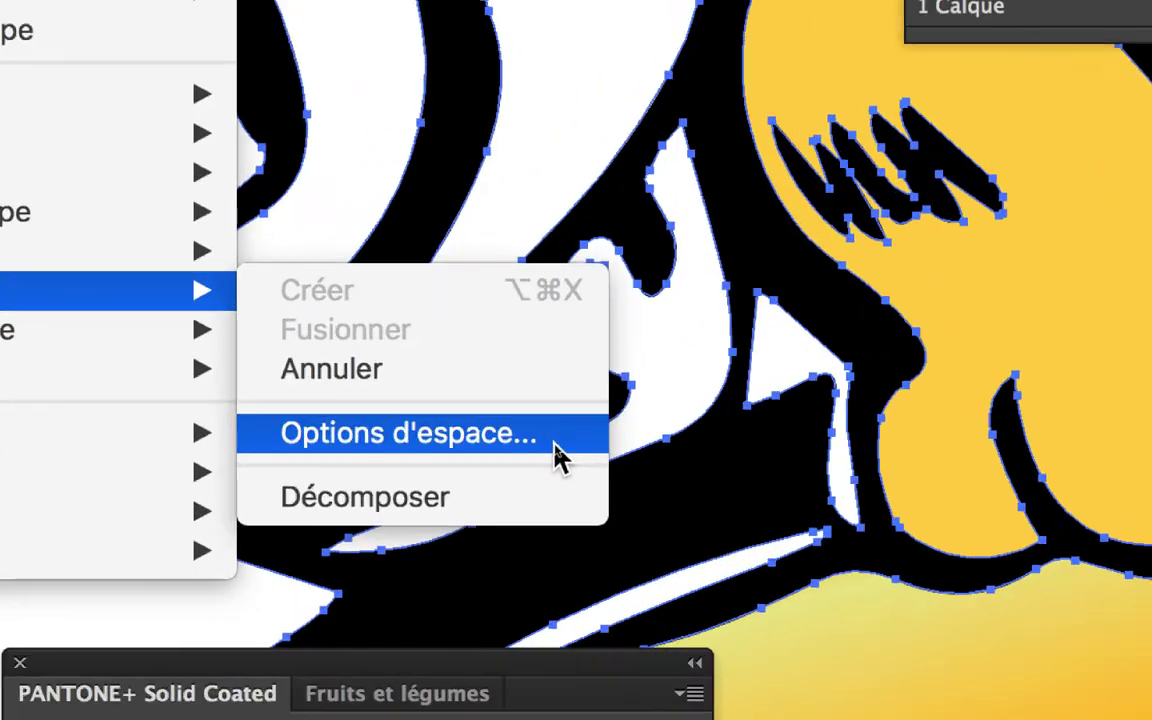
{"action": "left_click", "coordinate": [556, 434]}
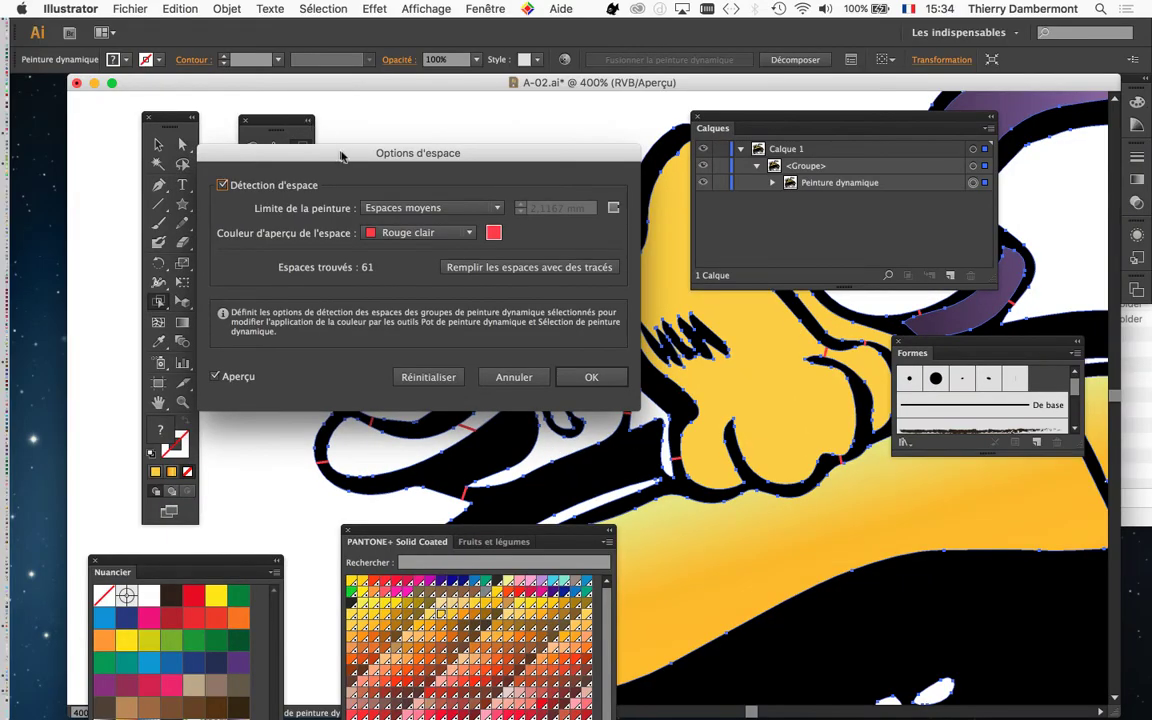
Try Petits espaces as the paint limit to compare the previewed gaps, then restore Espaces moyens and accept the gap options
{"action": "left_click_drag", "start_coordinate": [340, 157], "coordinate": [728, 225]}
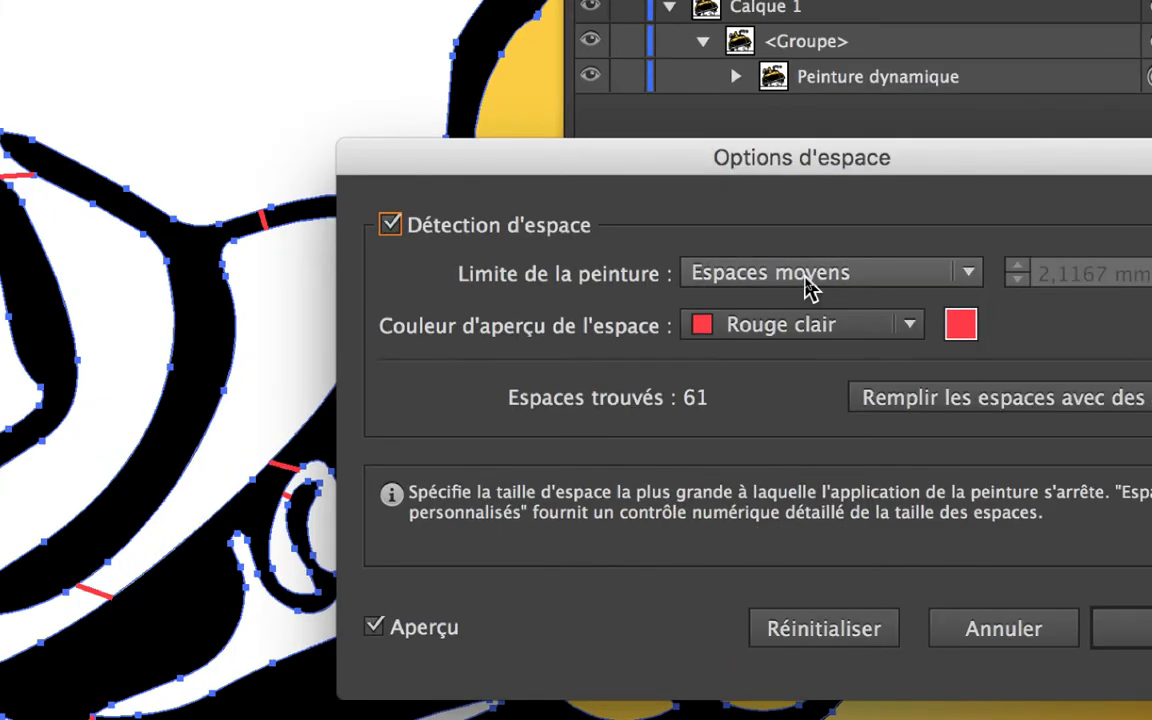
{"action": "left_click", "coordinate": [808, 287]}
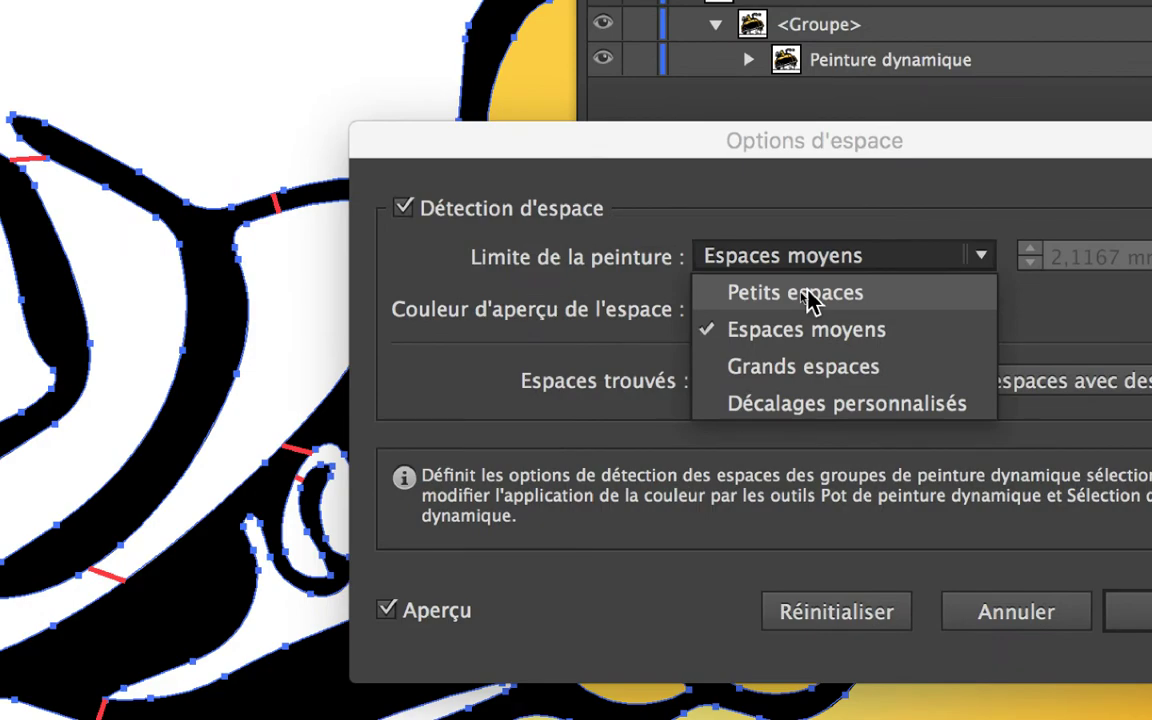
{"action": "left_click", "coordinate": [808, 300]}
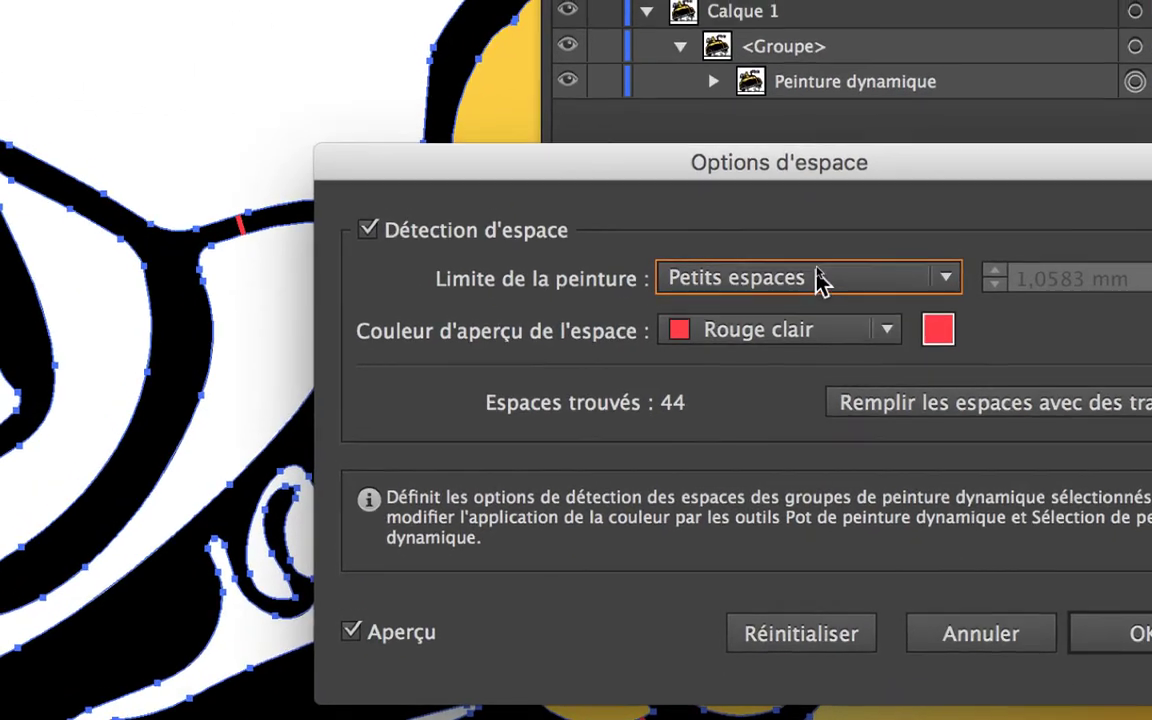
{"action": "left_click", "coordinate": [816, 281]}
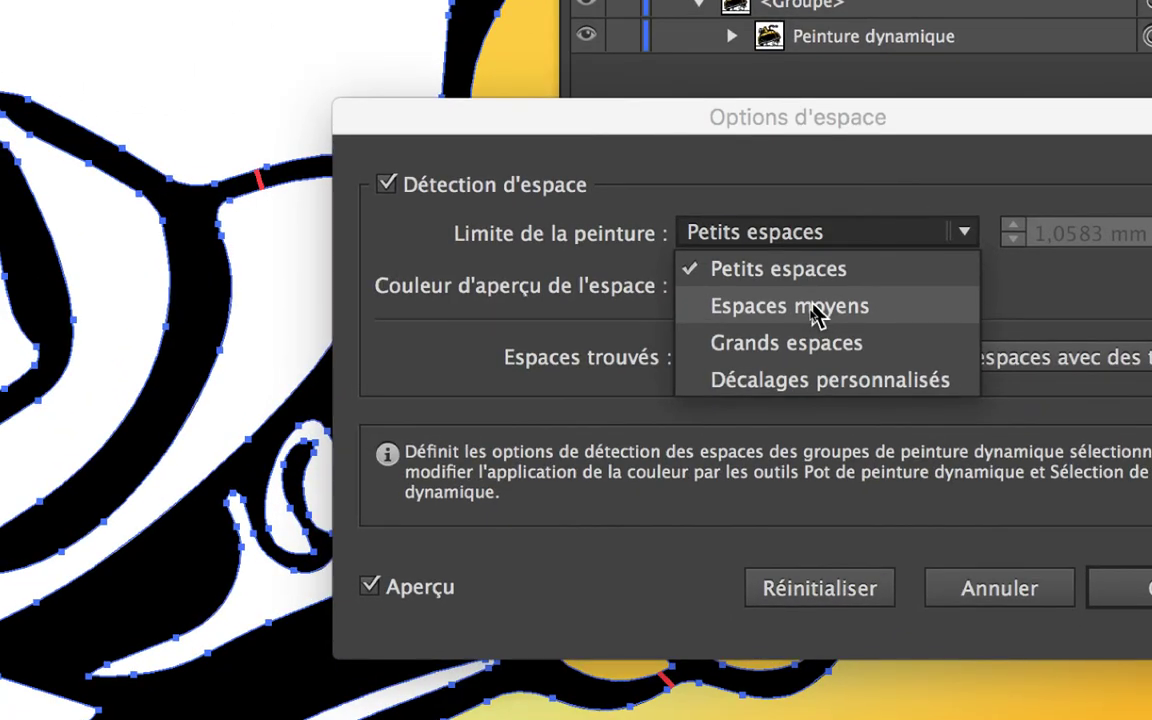
{"action": "left_click", "coordinate": [817, 307]}
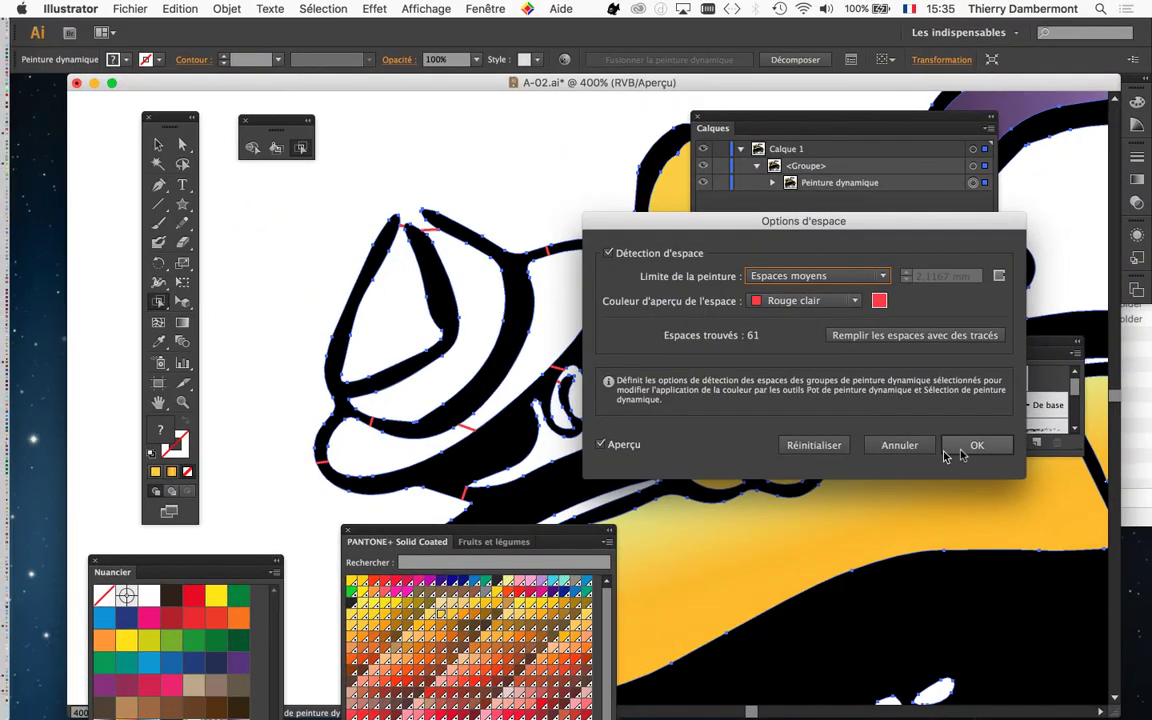
{"action": "left_click", "coordinate": [956, 447]}
Select the hat's large crown area, bring the PANTONE and swatches palettes within reach, and fill the area with light grey
{"action": "left_click", "coordinate": [478, 302]}
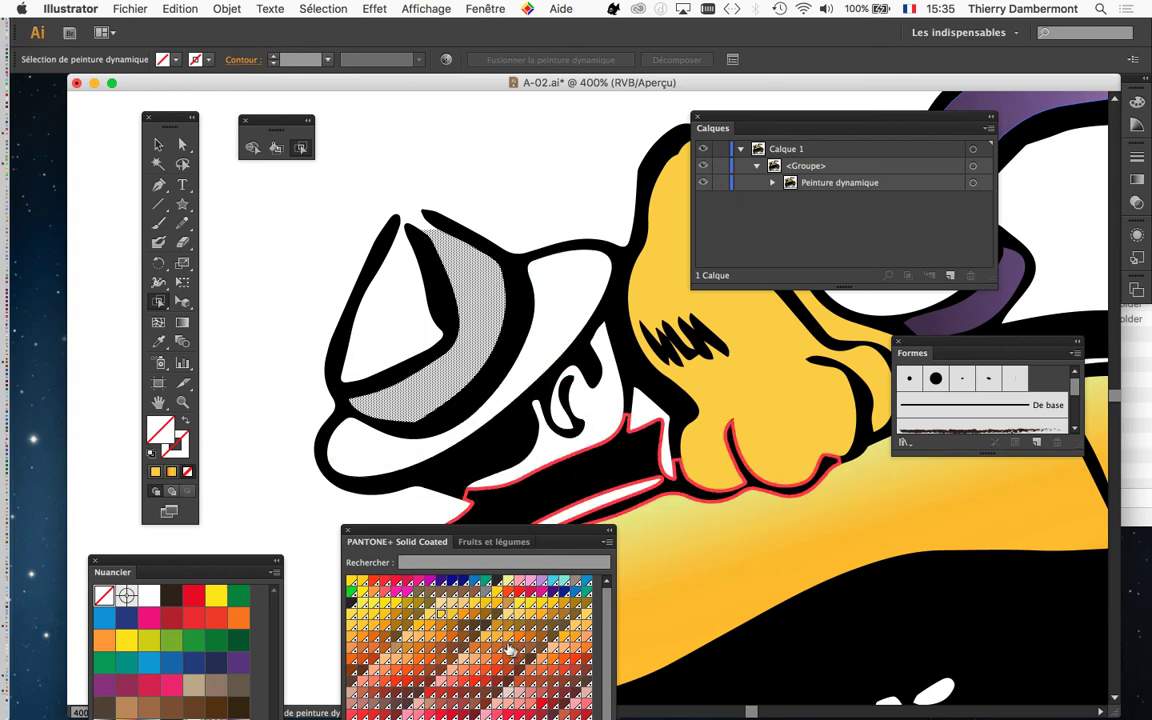
{"action": "mouse_move", "coordinate": [505, 535]}
{"action": "left_mouse_down"}
{"action": "mouse_move", "coordinate": [651, 458]}
{"action": "mouse_move", "coordinate": [765, 364]}
{"action": "left_mouse_up"}
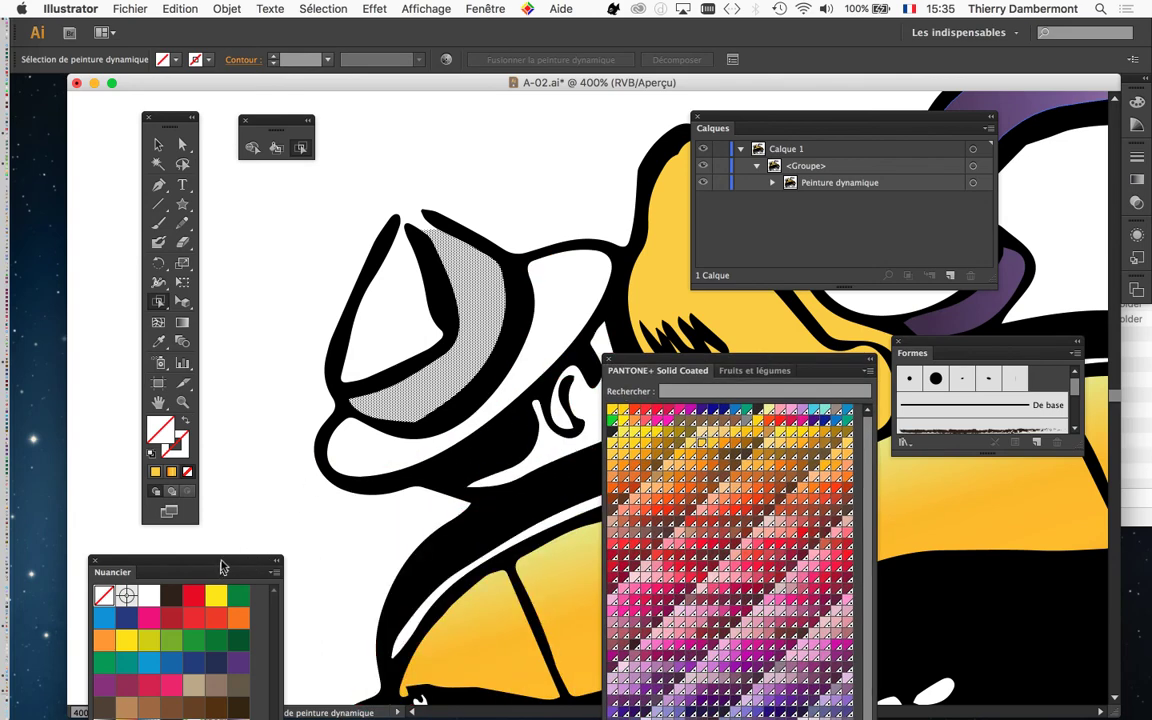
{"action": "left_click_drag", "start_coordinate": [224, 561], "coordinate": [1047, 146]}
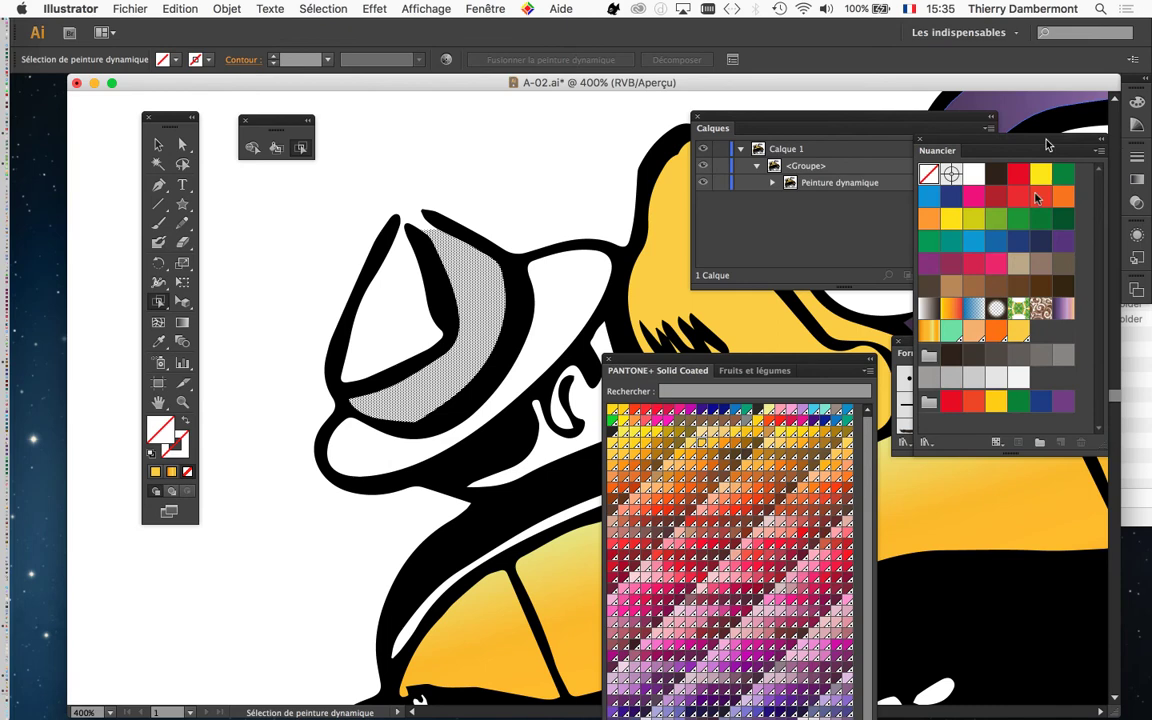
{"action": "left_click", "coordinate": [950, 377]}
Select both areas of the hat's brim together and fill them with a dark grey swatch
{"action": "left_click", "coordinate": [584, 301]}
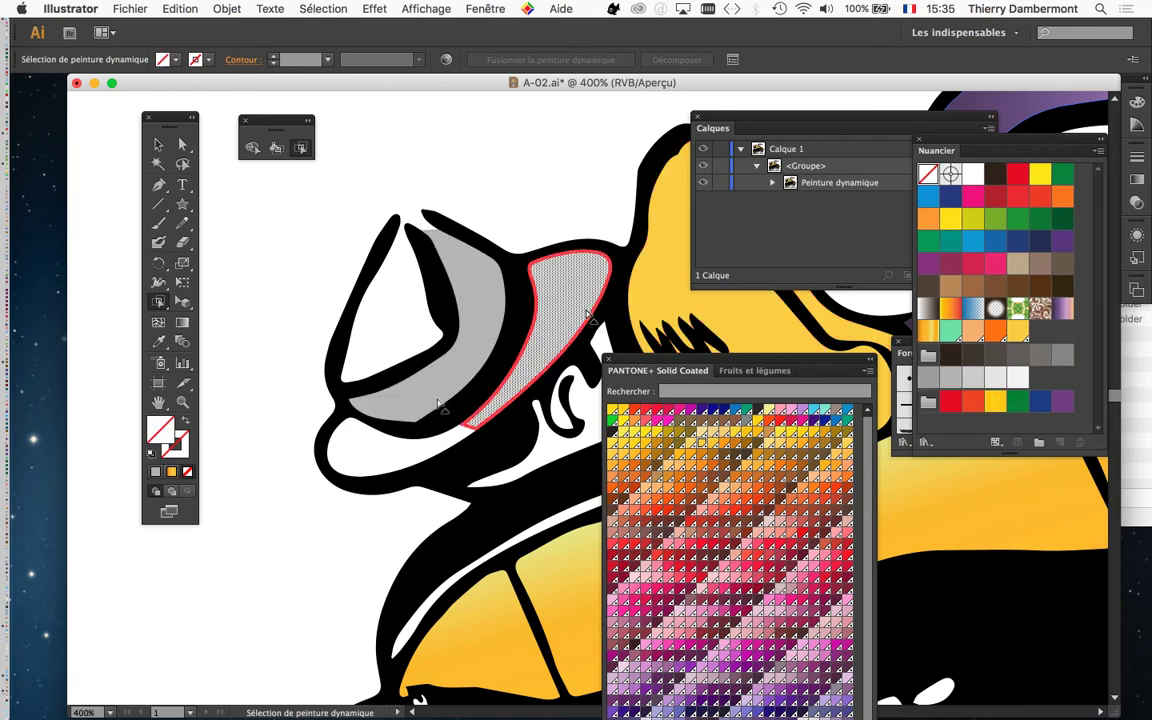
{"action": "left_click", "coordinate": [410, 455], "text": "shift"}
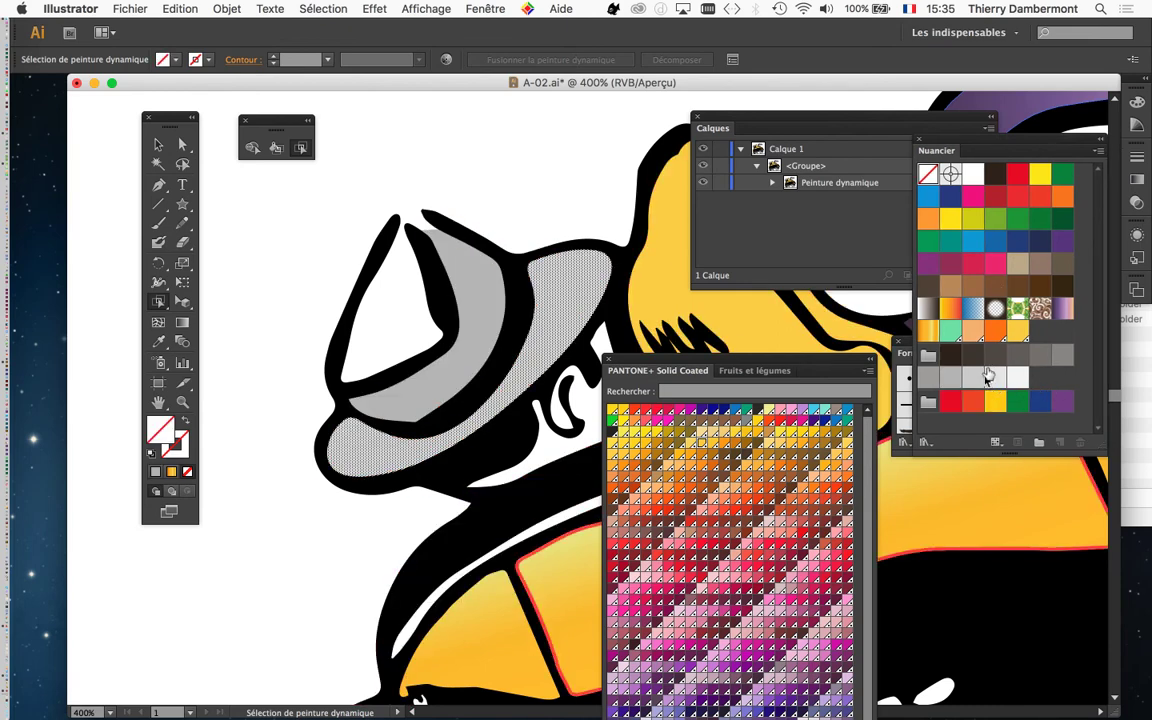
{"action": "left_click", "coordinate": [1040, 362]}
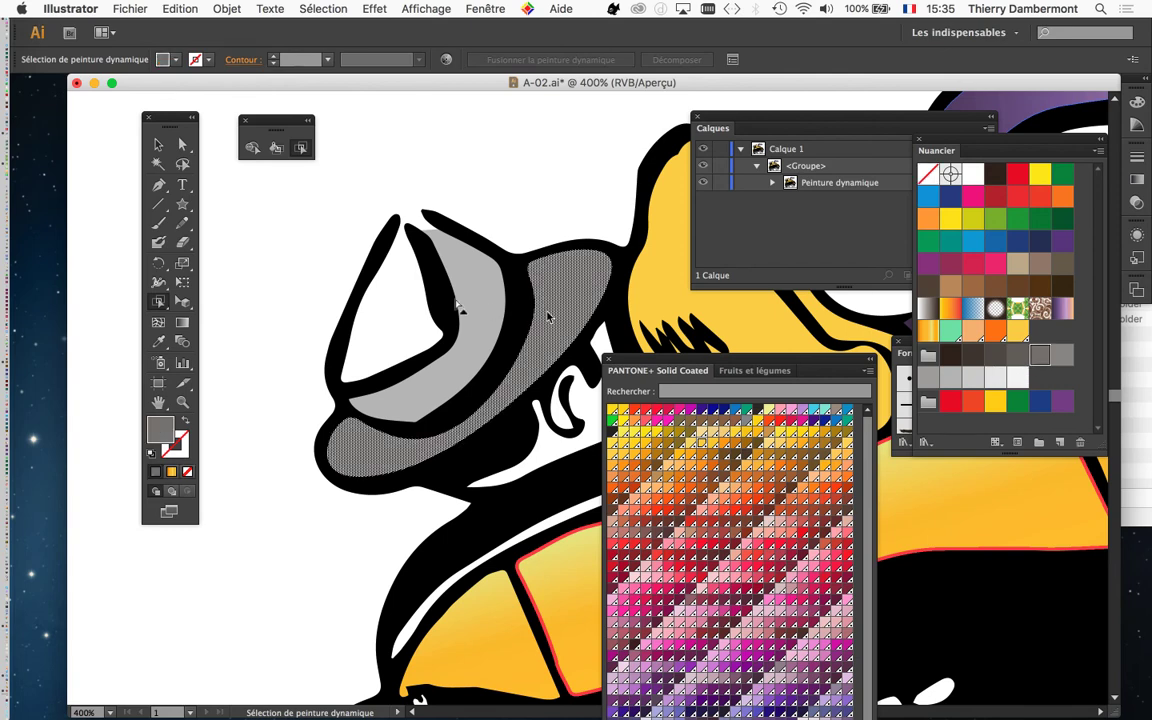
Fill the hat's front panel with a lighter grey swatch than the crown and deselect it
{"action": "left_click", "coordinate": [395, 300]}
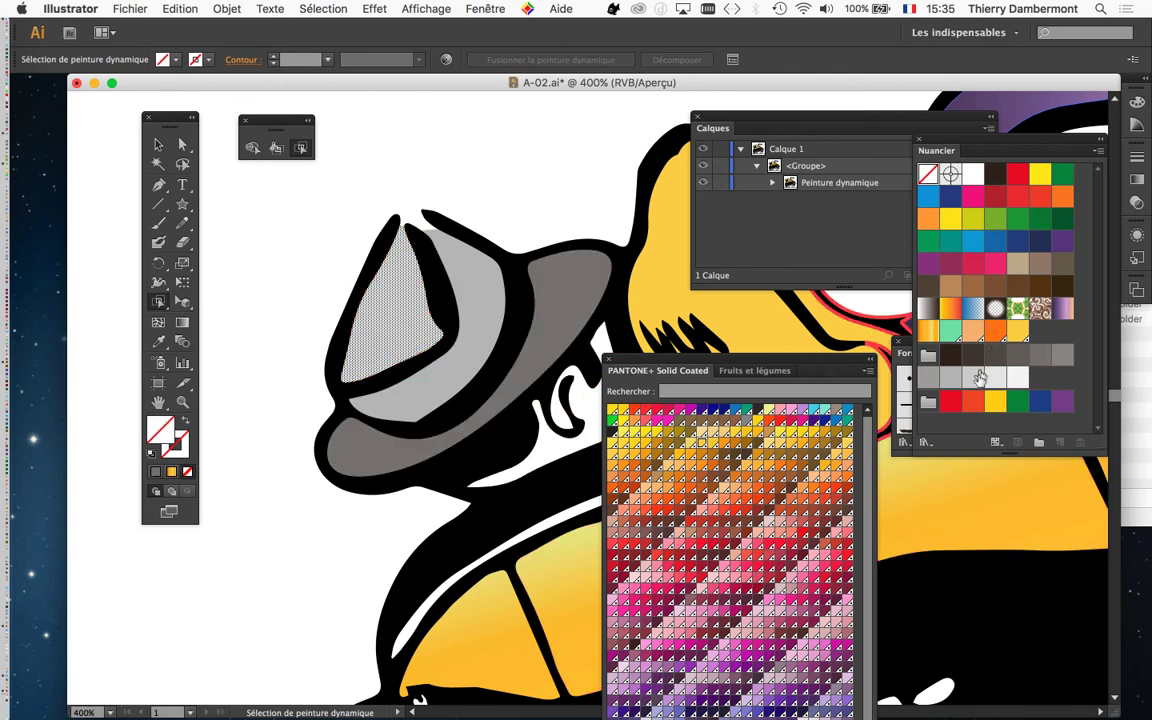
{"action": "left_click", "coordinate": [980, 377]}
{"action": "left_click", "coordinate": [158, 148]}
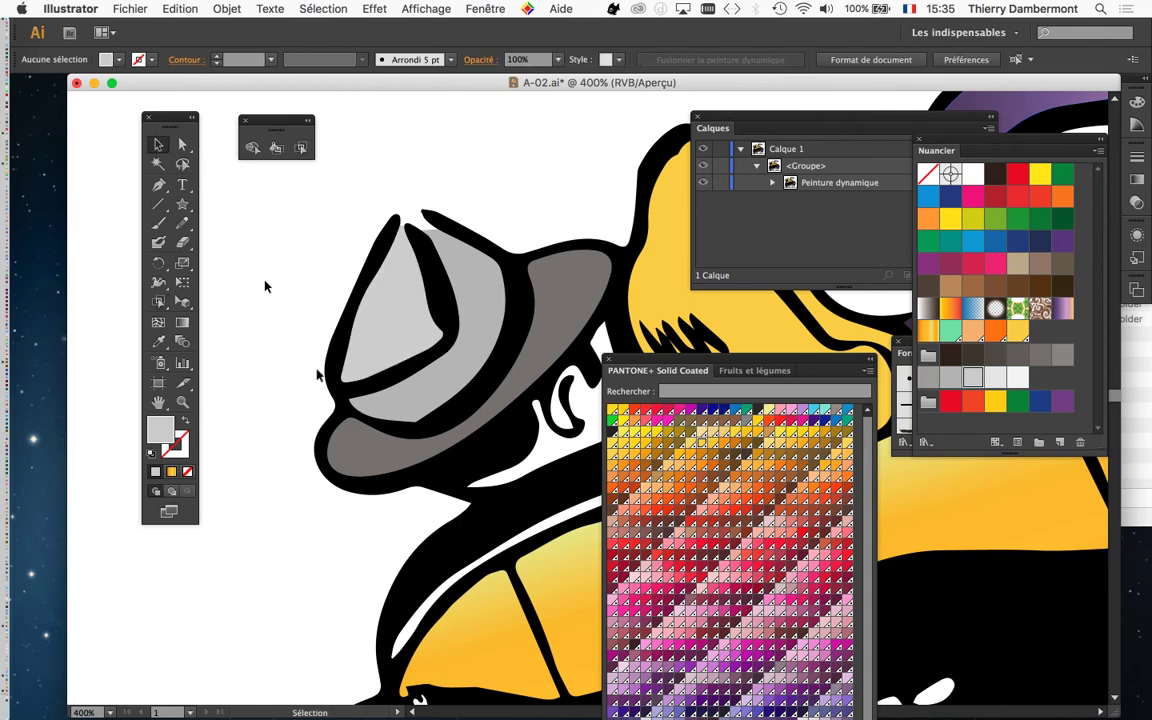
Fill the driver's face area with the light orange spot swatch from the document swatches and deselect to judge the colour
{"action": "scroll", "coordinate": [383, 435], "scroll_direction": "down", "scroll_amount": 5}
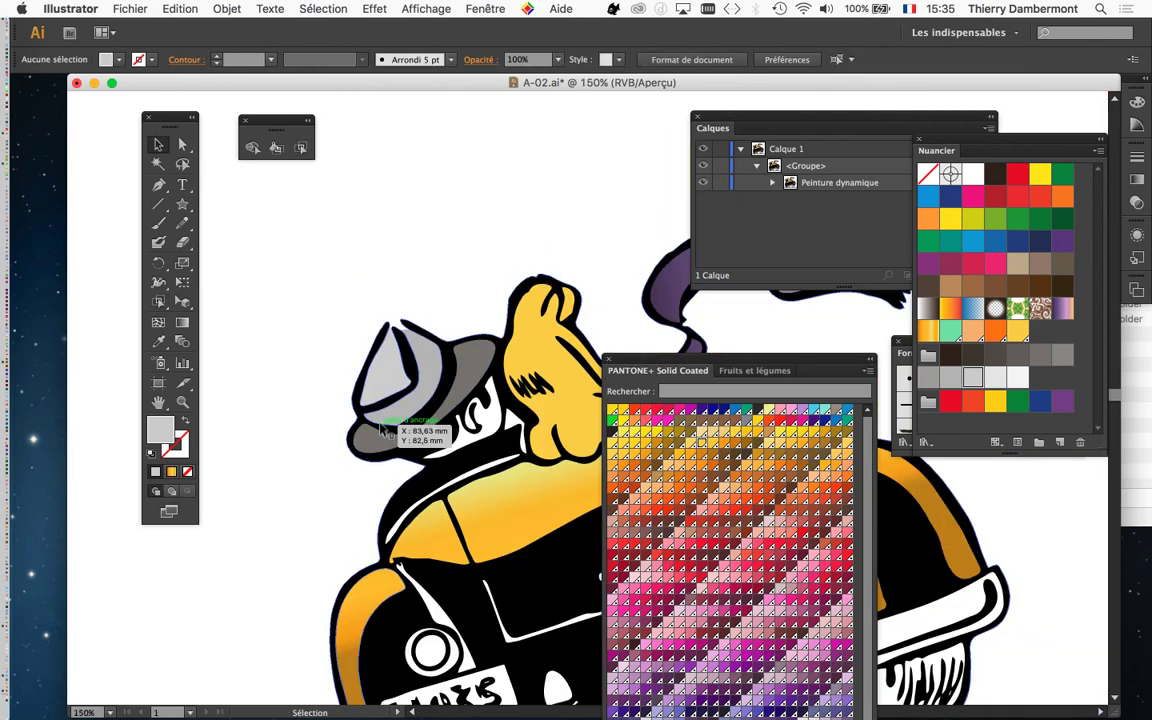
{"action": "scroll", "coordinate": [472, 438], "scroll_direction": "up", "scroll_amount": 2}
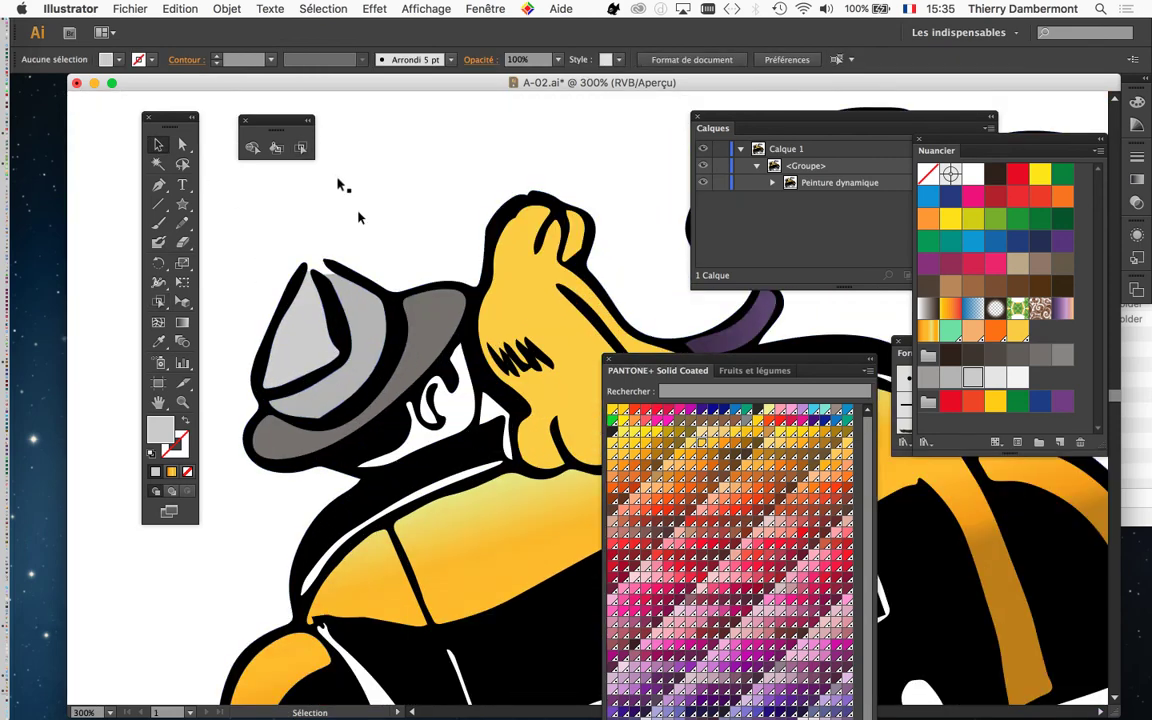
{"action": "left_click", "coordinate": [303, 148]}
{"action": "left_click", "coordinate": [424, 376]}
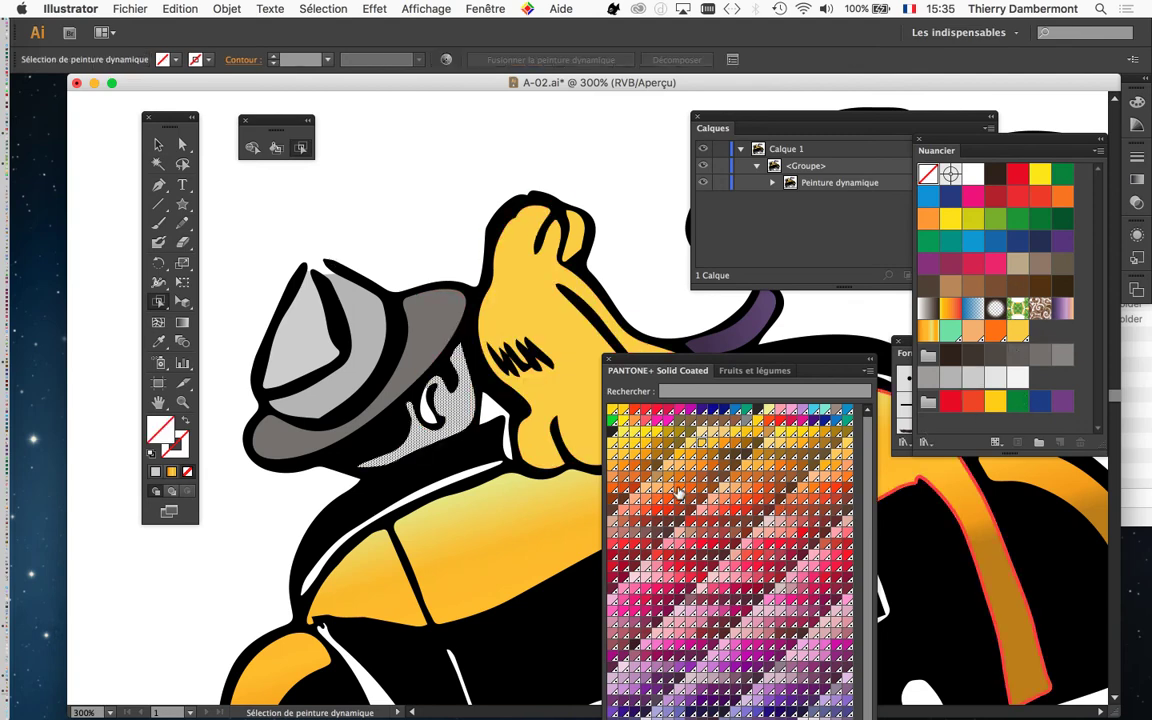
{"action": "scroll", "coordinate": [679, 486], "scroll_direction": "down", "scroll_amount": 5}
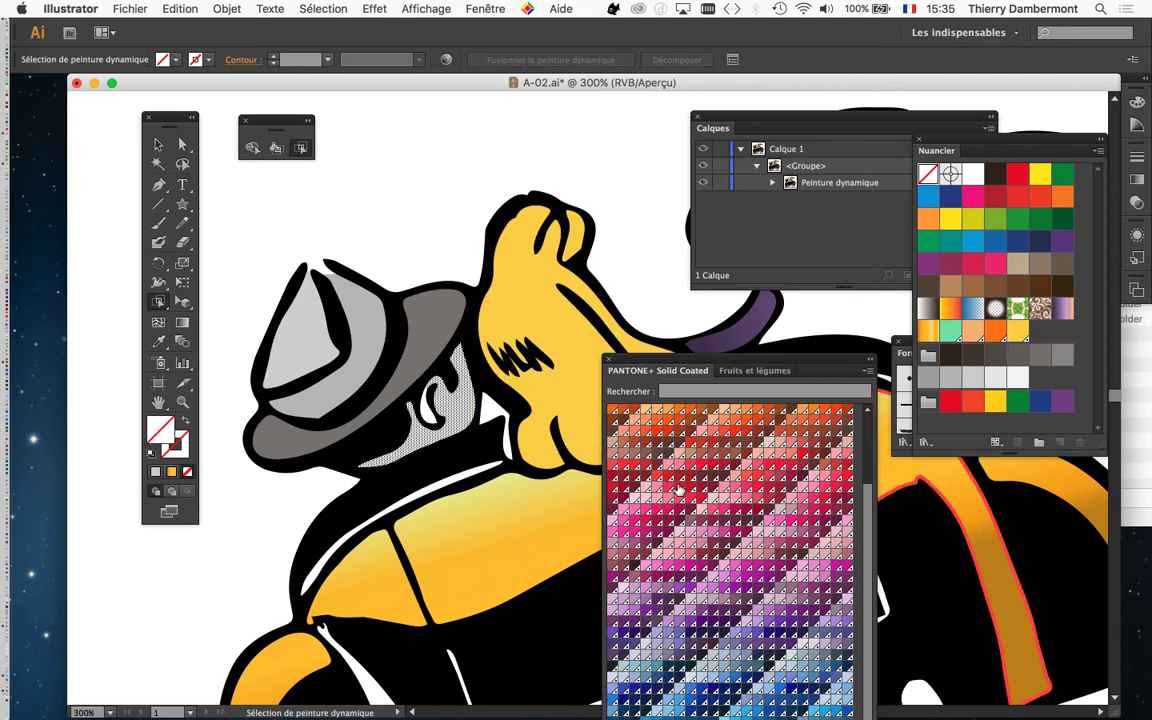
{"action": "left_click", "coordinate": [679, 486]}
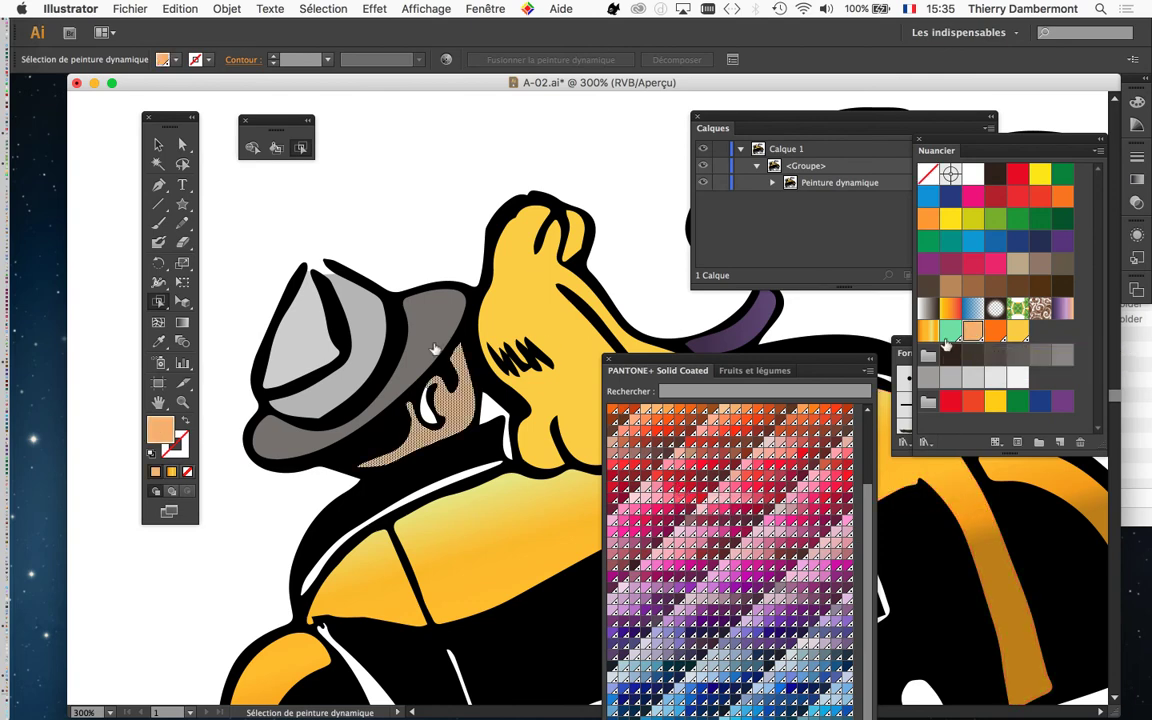
{"action": "left_click", "coordinate": [159, 146]}
{"action": "left_click", "coordinate": [237, 205]}
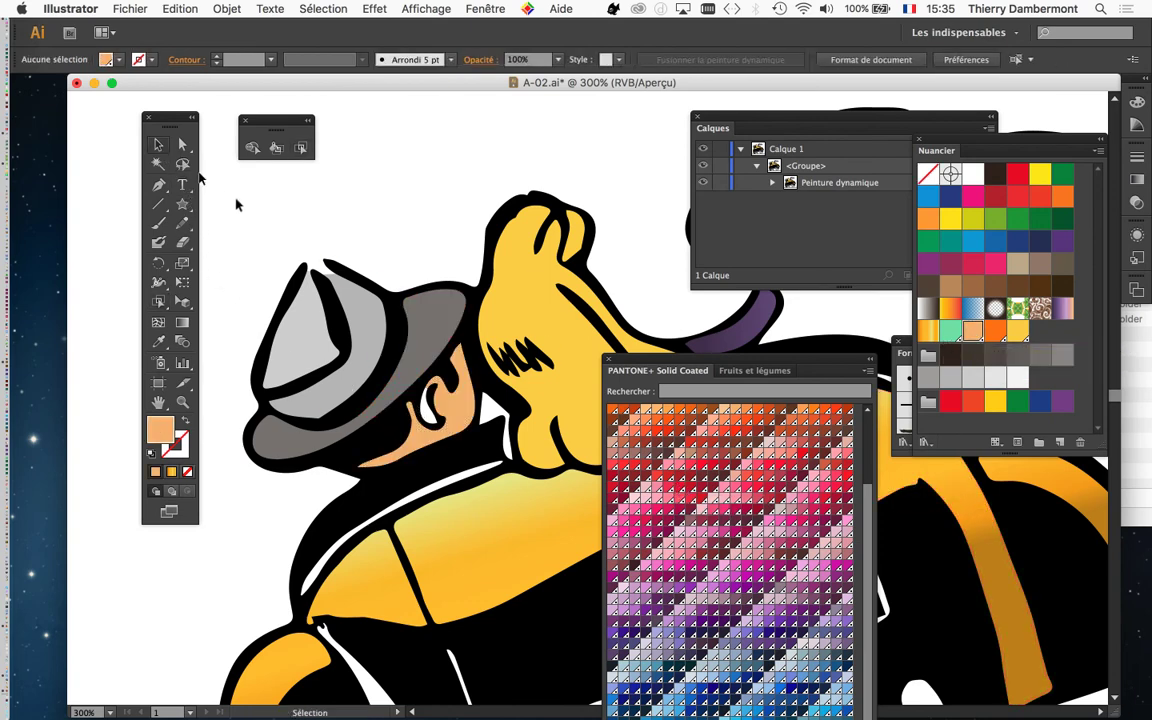
Select the driver's face and inner ear areas together, fill them with a light orange PANTONE+ Solid Coated colour, and deselect them
{"action": "left_click", "coordinate": [490, 451]}
{"action": "scroll", "coordinate": [490, 447], "scroll_direction": "up", "scroll_amount": 2}
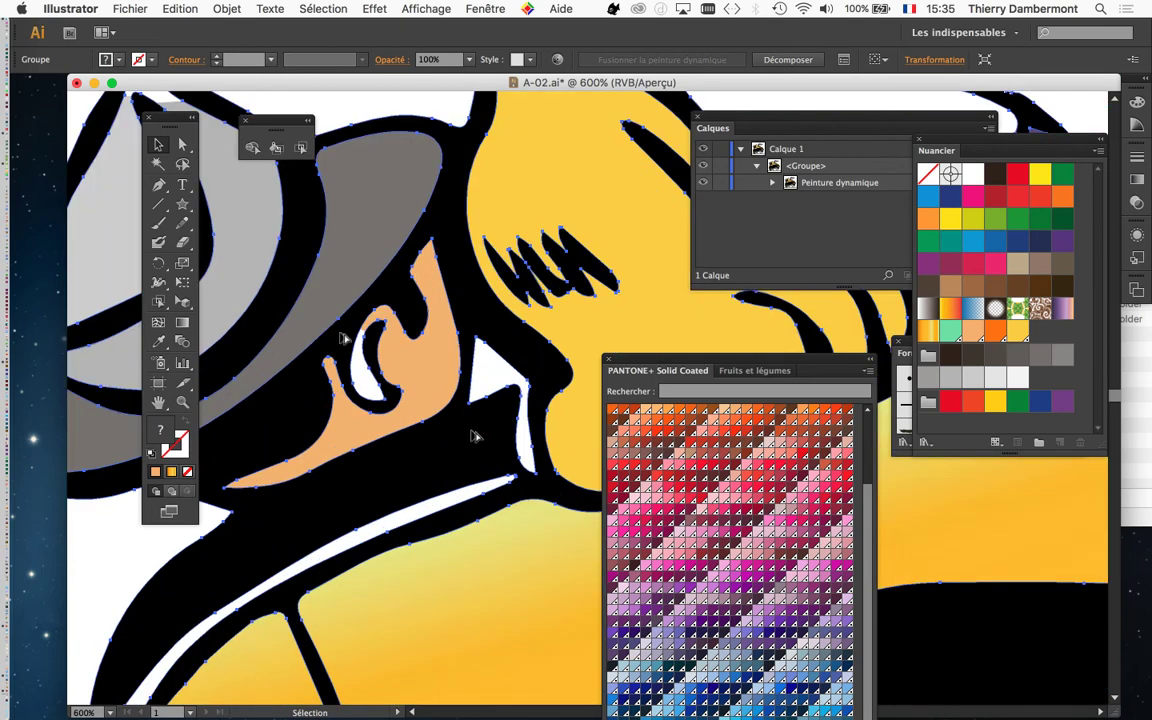
{"action": "left_click", "coordinate": [362, 368]}
{"action": "left_click", "coordinate": [420, 387], "text": "shift"}
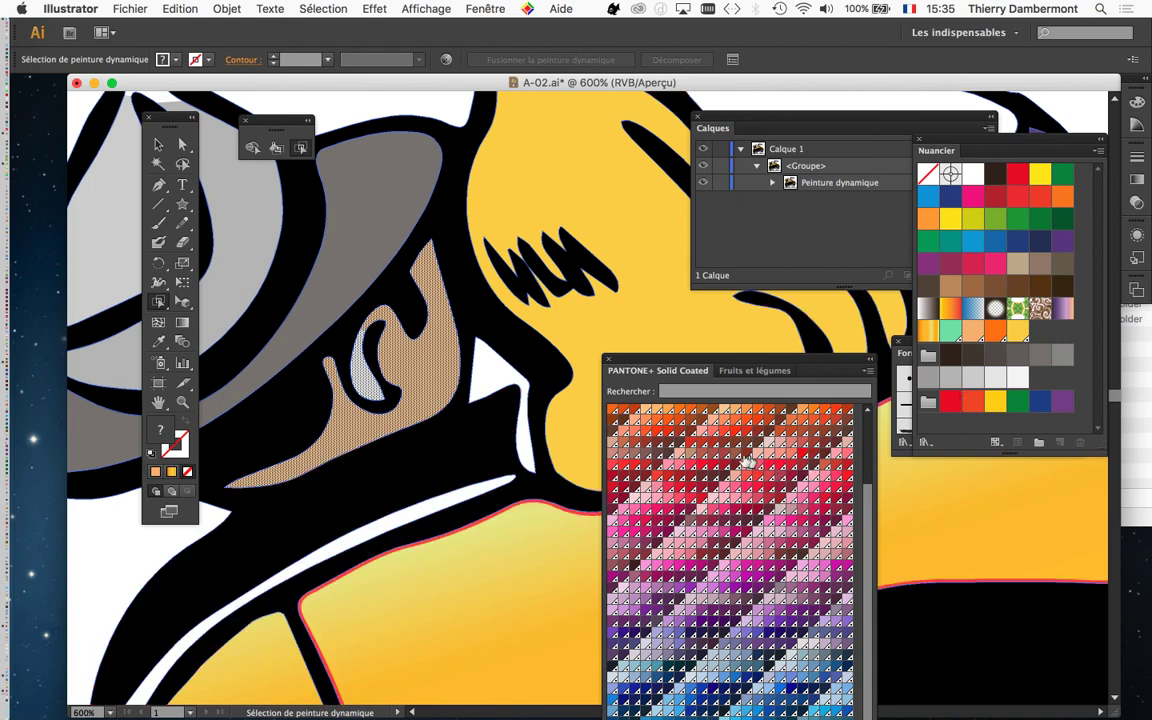
{"action": "left_click", "coordinate": [645, 413]}
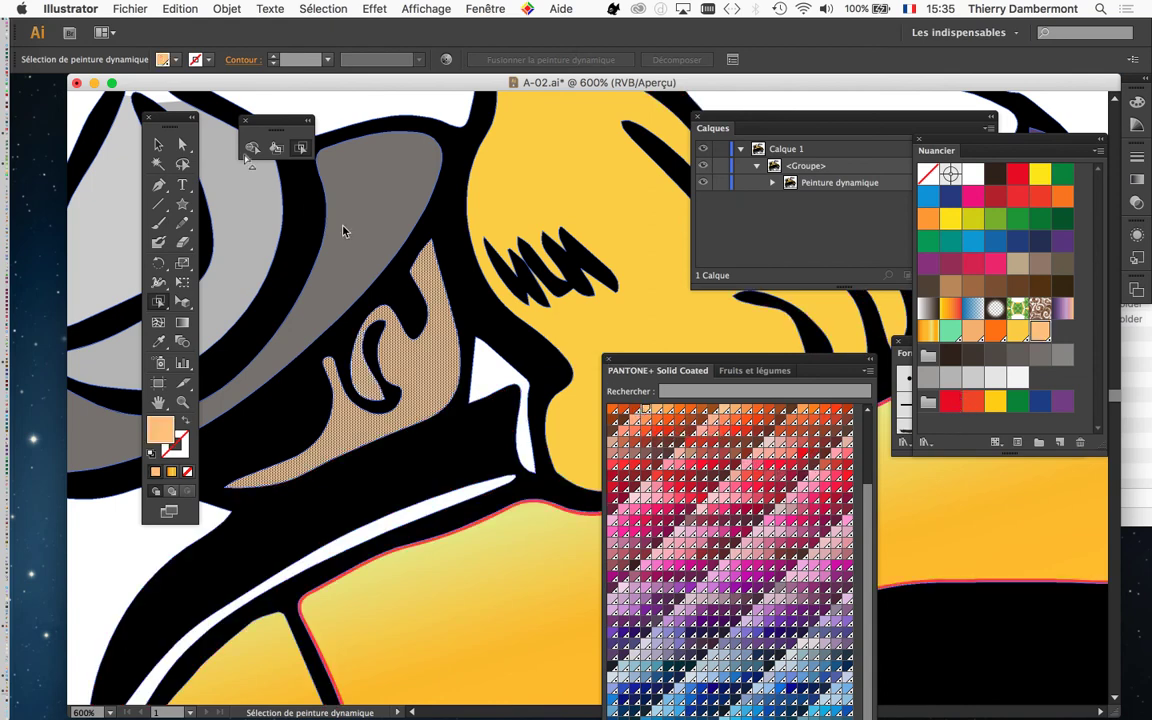
{"action": "left_click", "coordinate": [158, 144]}
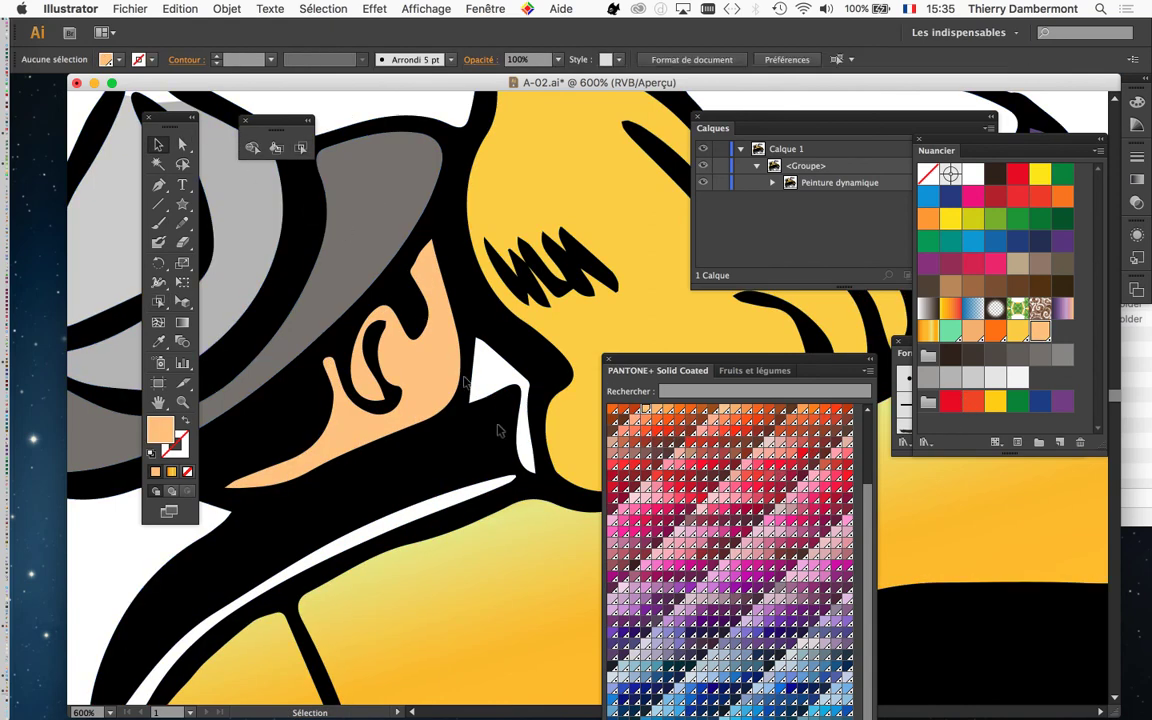
Move the PANTONE palette off the car drawing and inspect the colouring of the driver's face, the hat and the car body
{"action": "scroll", "coordinate": [502, 433], "scroll_direction": "down", "scroll_amount": 2}
{"action": "scroll", "coordinate": [504, 440], "scroll_direction": "down", "scroll_amount": 1}
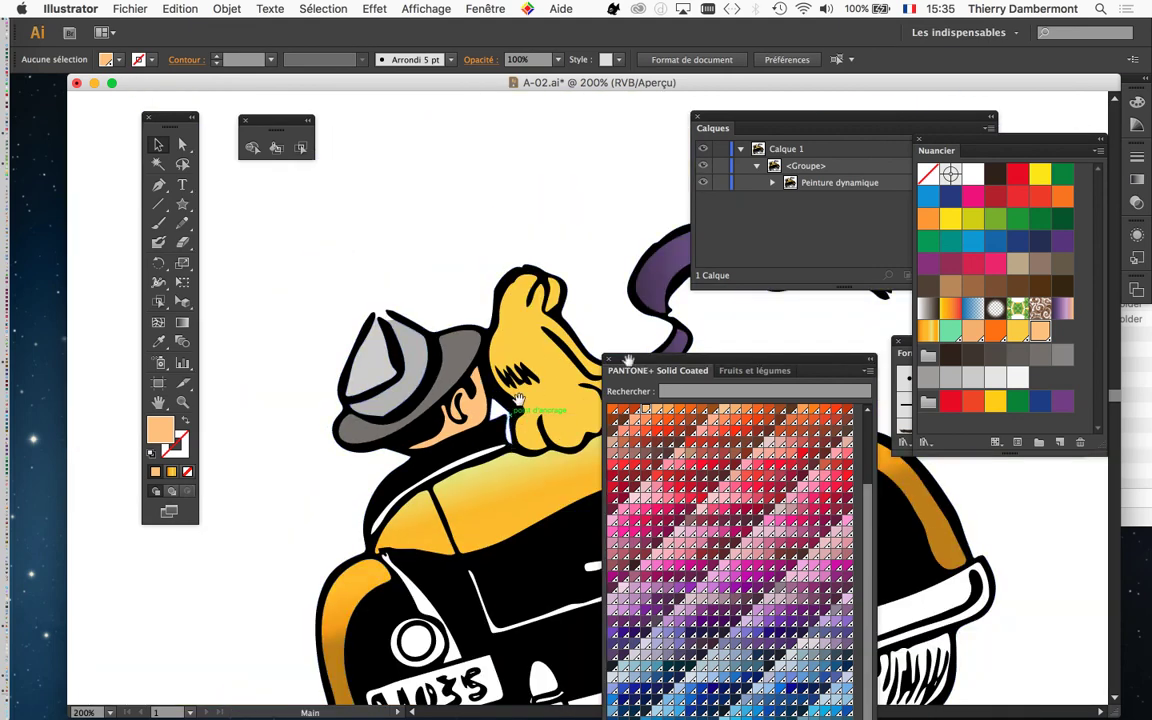
{"action": "left_click_drag", "start_coordinate": [643, 364], "coordinate": [872, 401]}
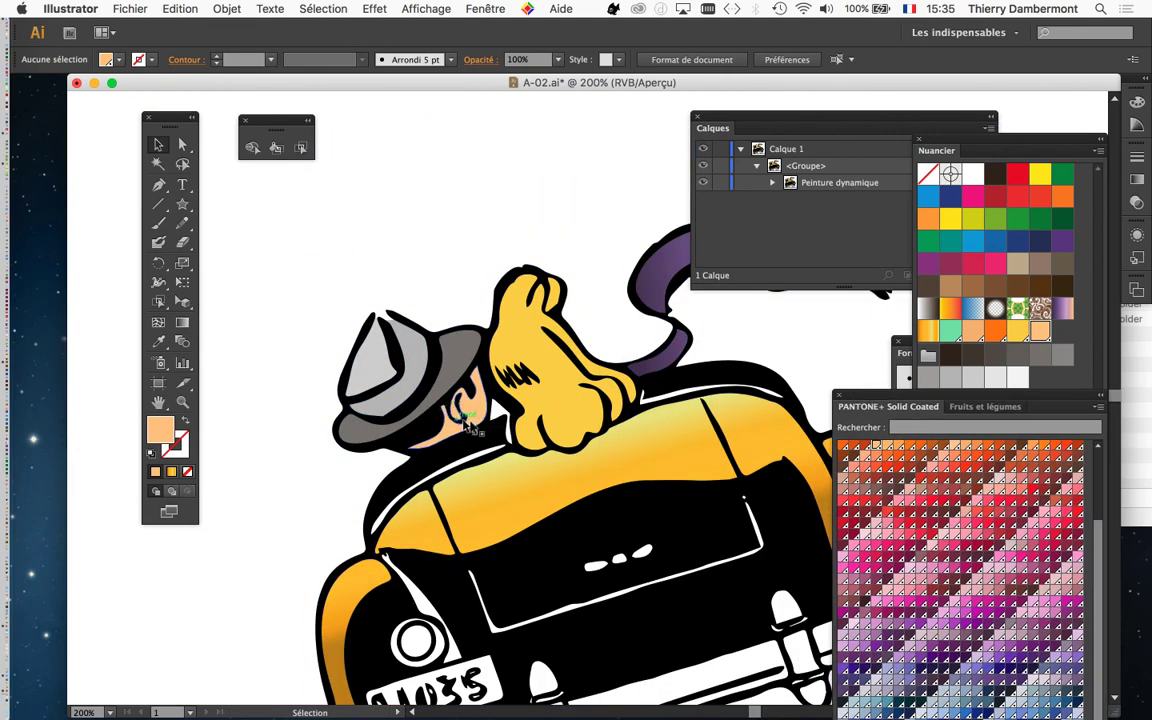
{"action": "scroll", "coordinate": [476, 430], "scroll_direction": "up", "scroll_amount": 1}
{"action": "scroll", "coordinate": [470, 429], "scroll_direction": "up", "scroll_amount": 1}
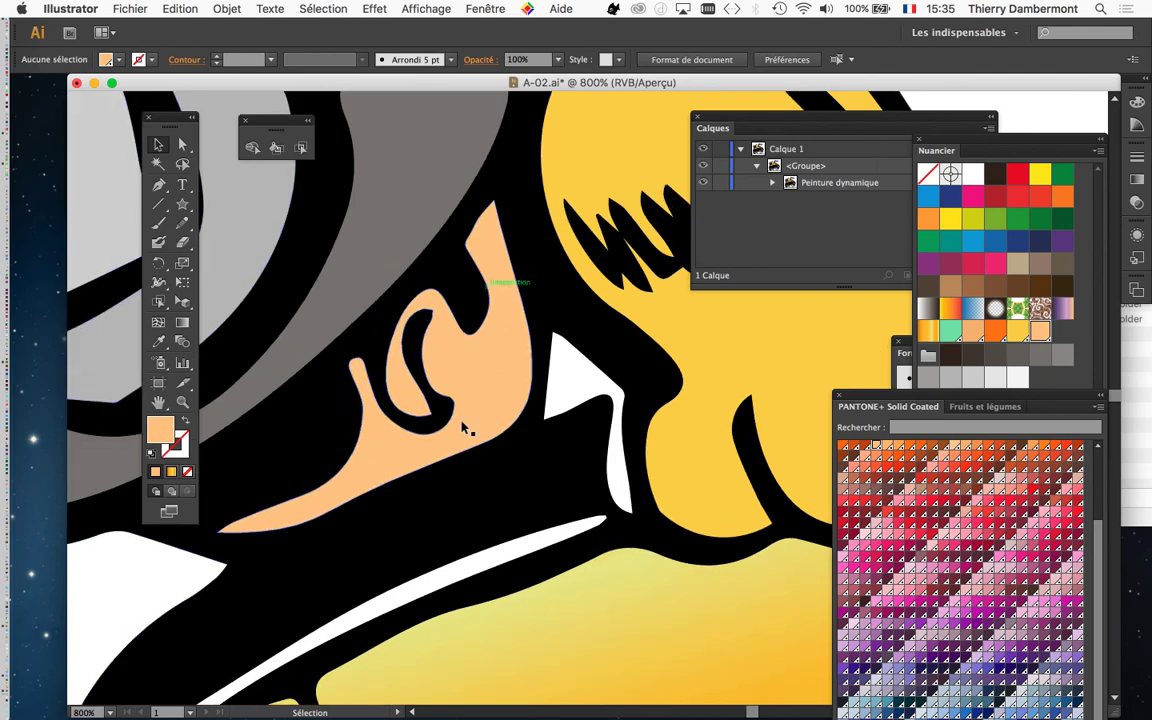
{"action": "scroll", "coordinate": [463, 428], "scroll_direction": "down", "scroll_amount": 2}
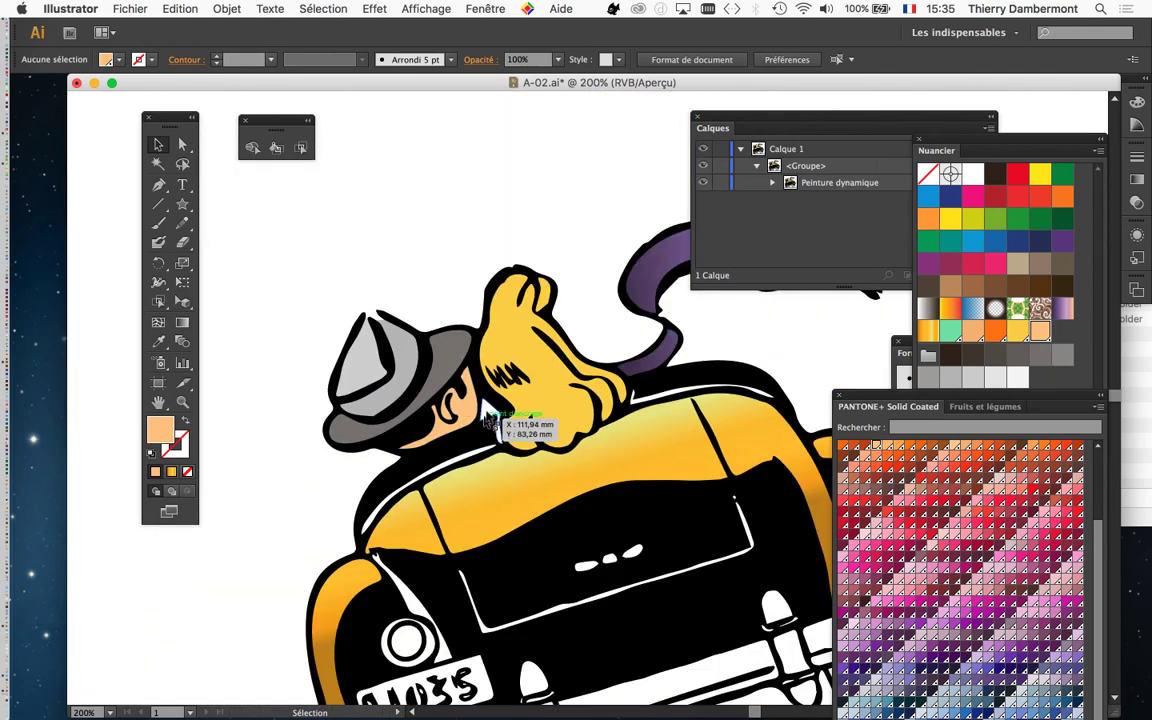
{"action": "left_click_drag", "start_coordinate": [455, 412], "coordinate": [403, 311]}
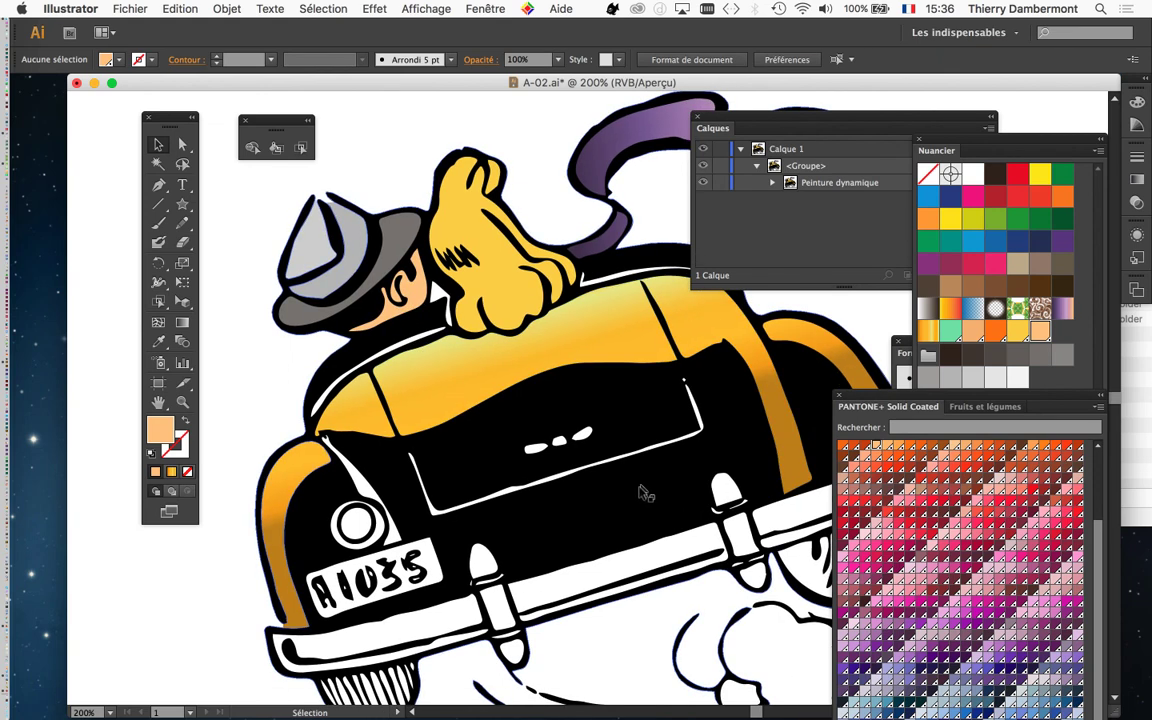
{"action": "left_click_drag", "start_coordinate": [545, 473], "coordinate": [525, 413]}
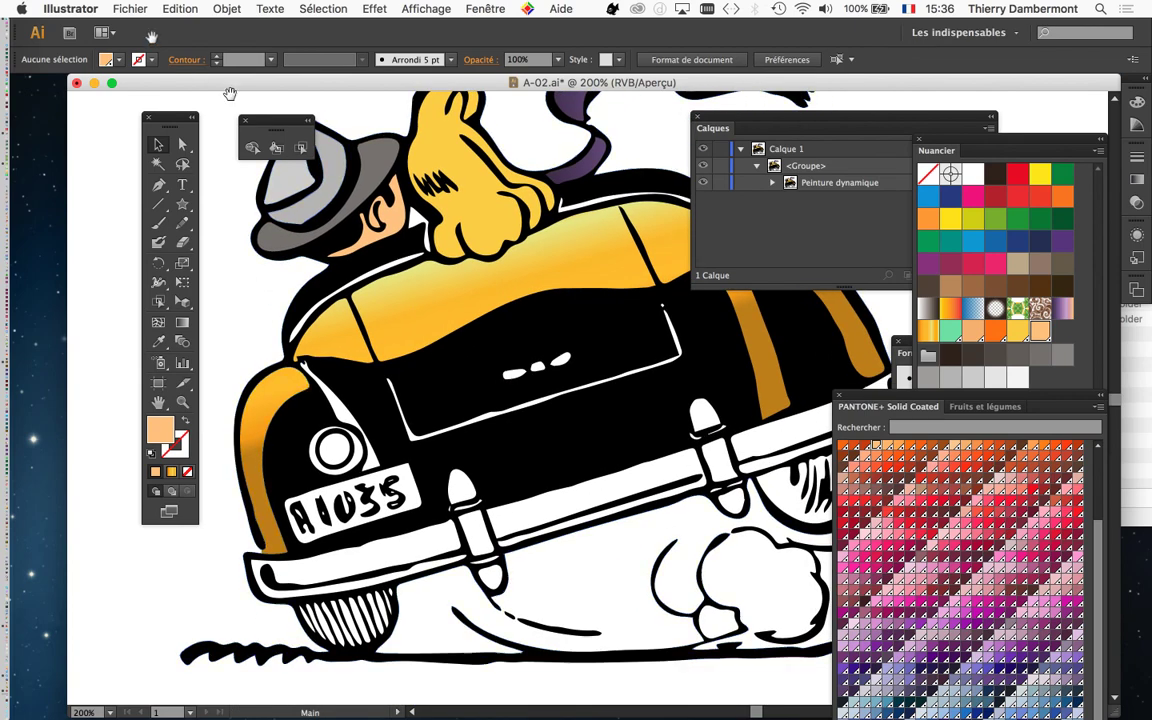
Save the drawing as a new Adobe Illustrator file named A-03.ai in the same folder, keeping the Illustrator CS6 options
{"action": "left_click", "coordinate": [130, 8]}
{"action": "left_click", "coordinate": [168, 144]}
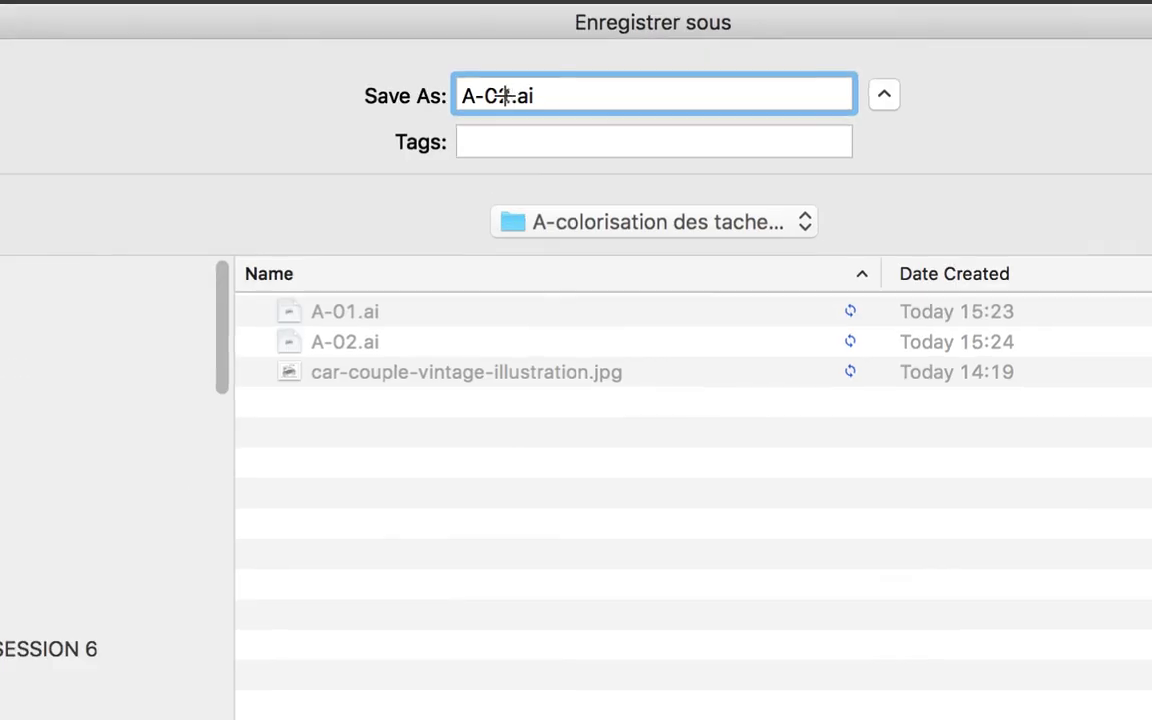
{"action": "key", "text": "BackSpace"}
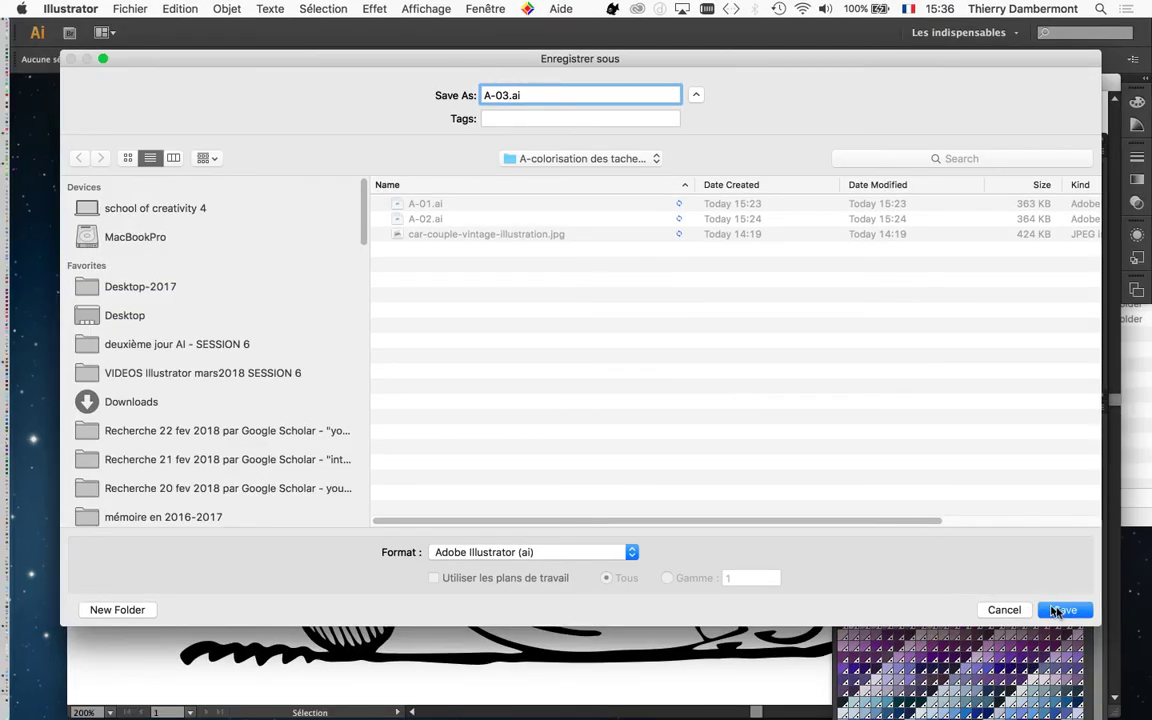
{"action": "left_click", "coordinate": [1064, 610]}
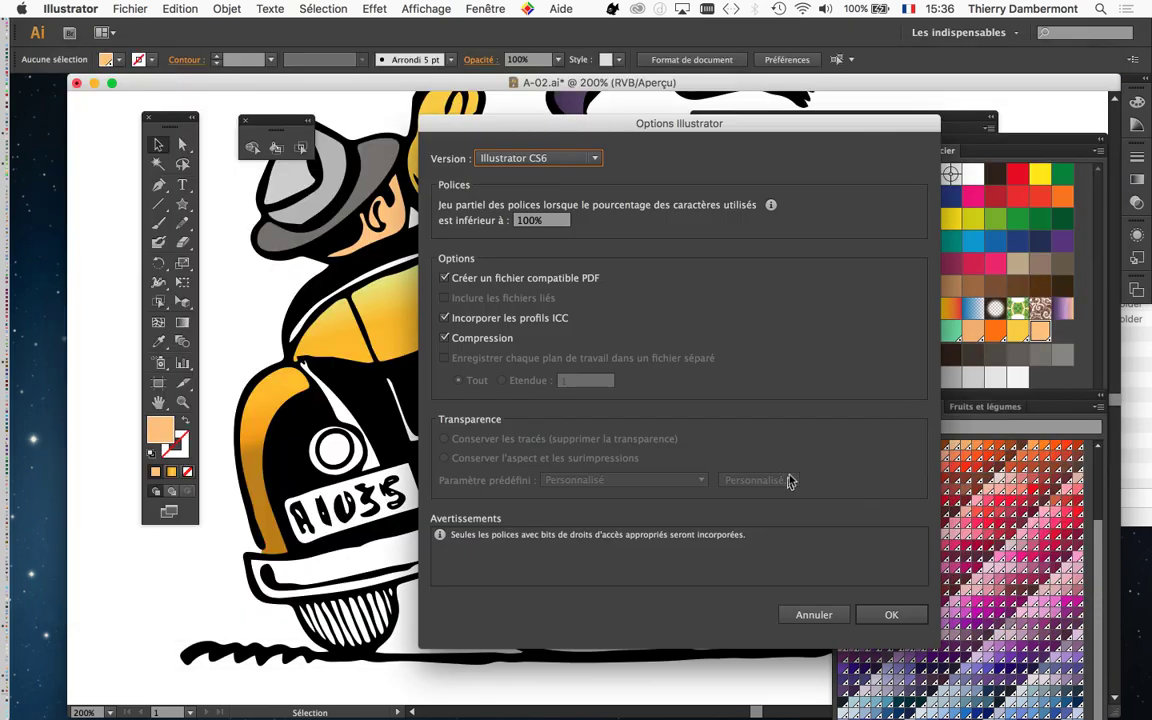
{"action": "left_click", "coordinate": [893, 614]}
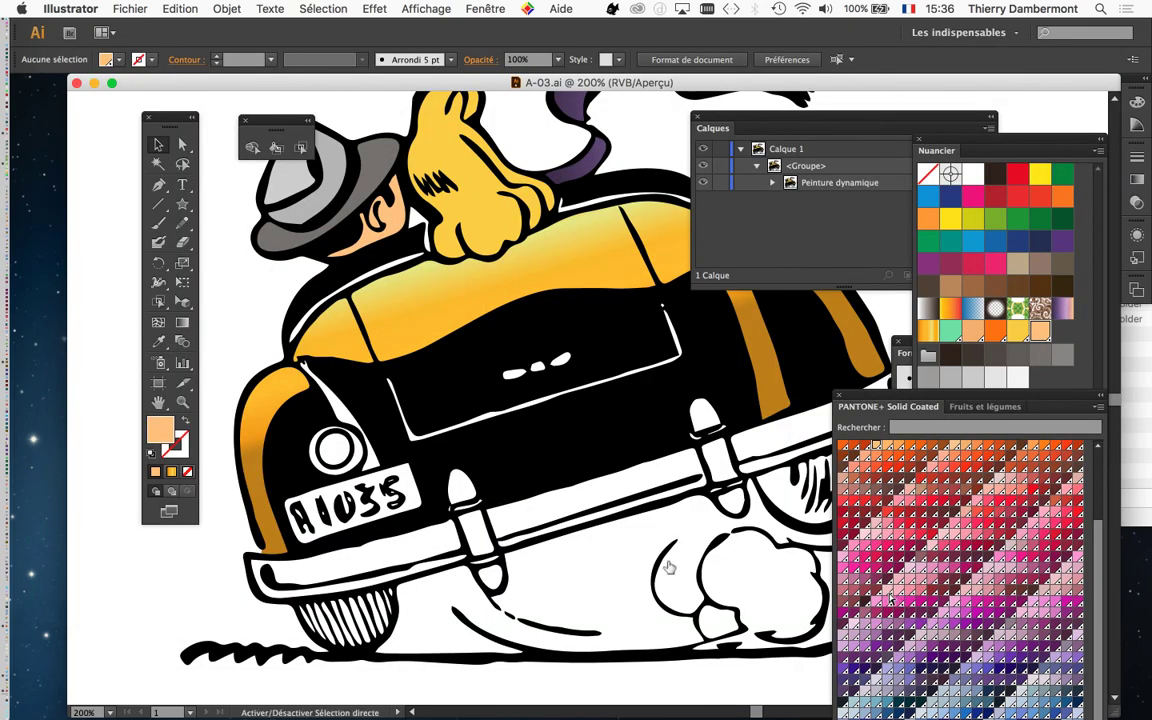